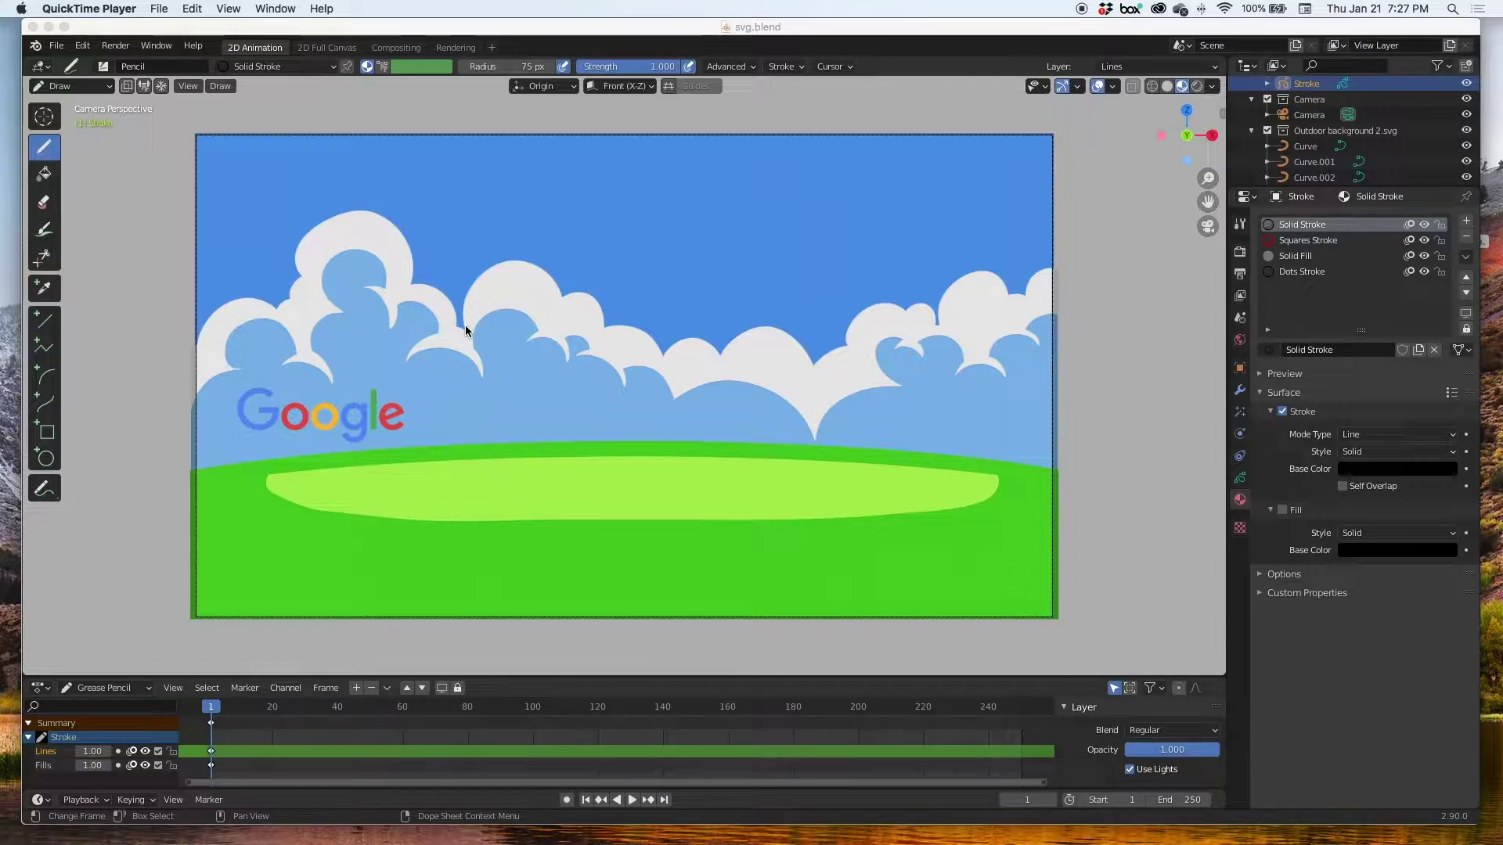
Start a fresh 2D Animation file from File > New > 2D Animation
left_click(52, 47)
mouse_move(117, 63)
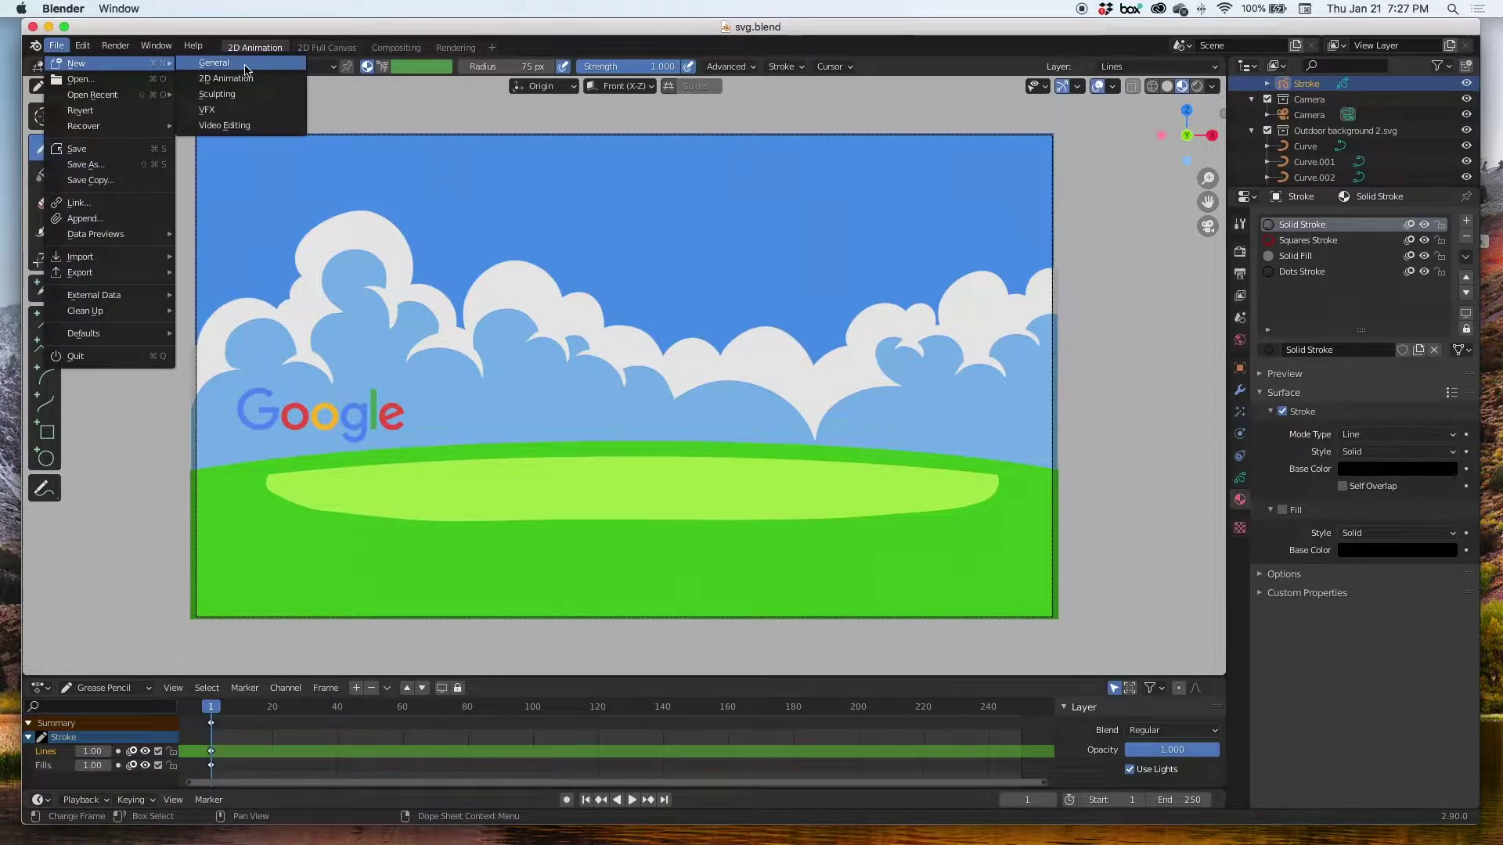
left_click(227, 78)
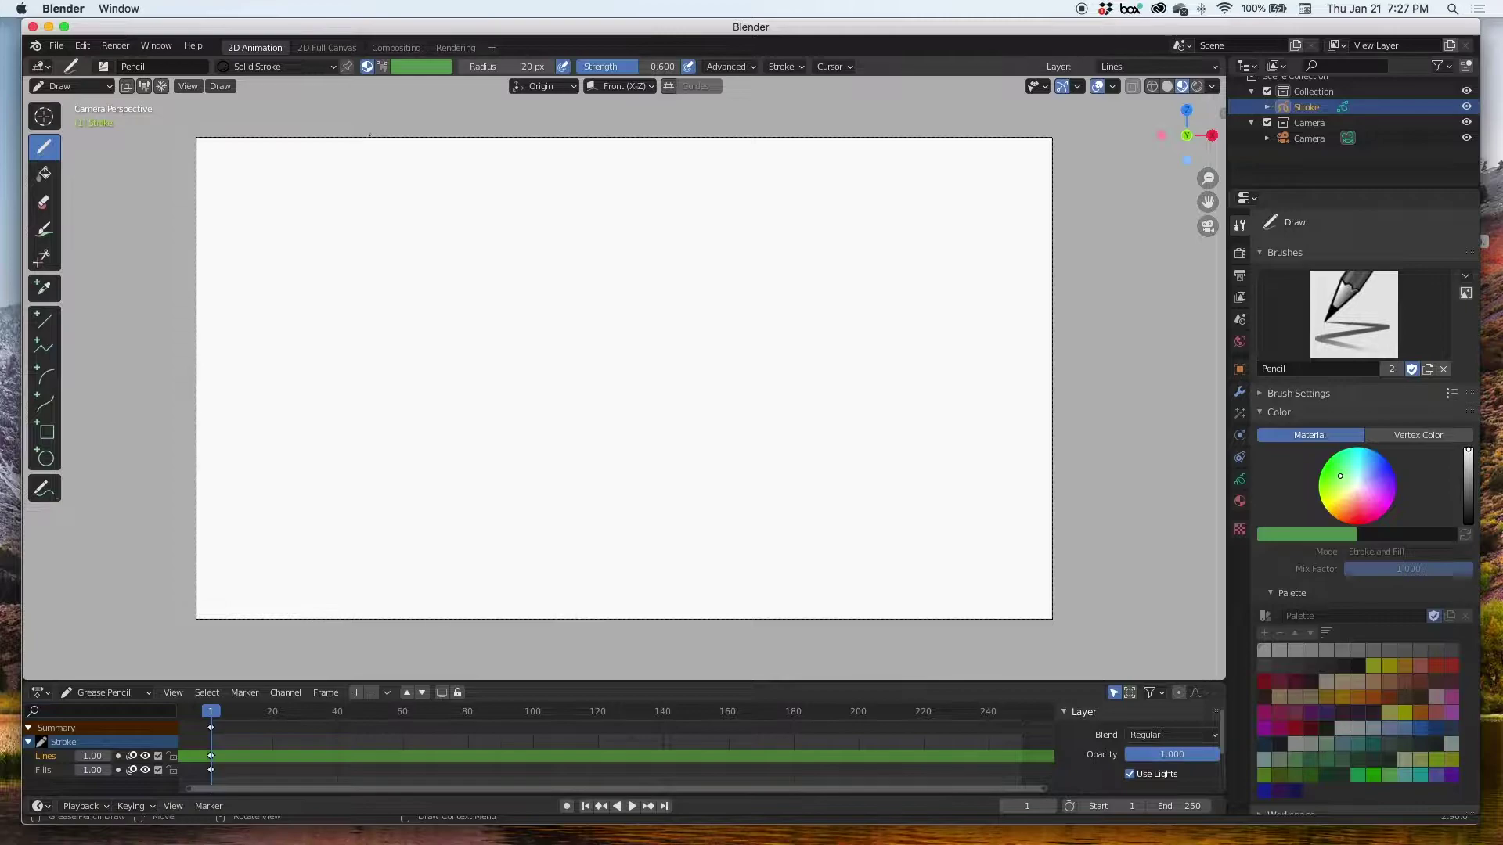
mouse_move(323, 837)
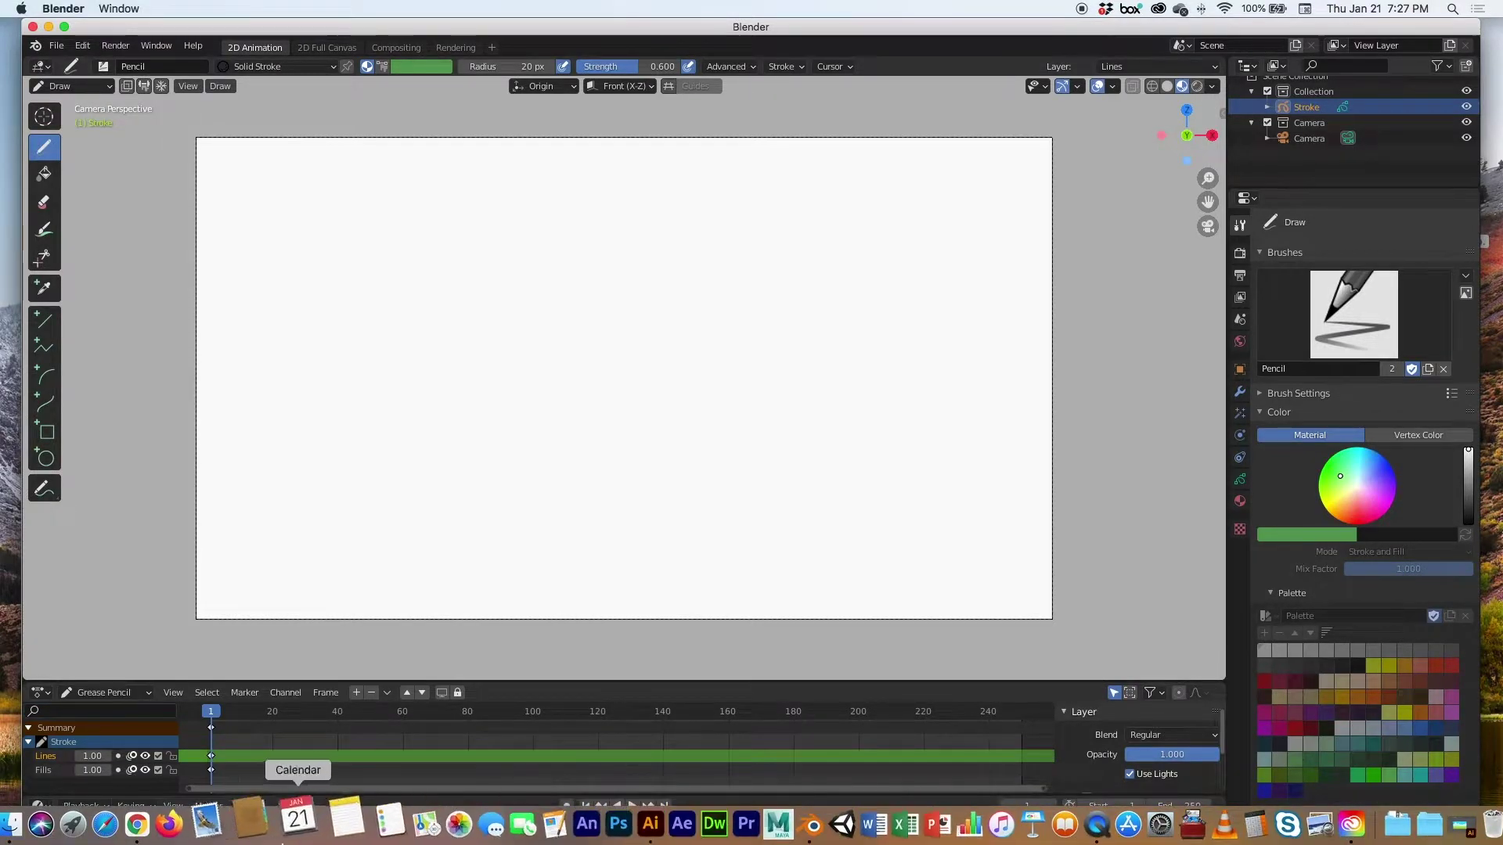
In Chrome, view the Wikipedia Google logo page, then the Freepik 'outdoor background' vector results
left_click(137, 824)
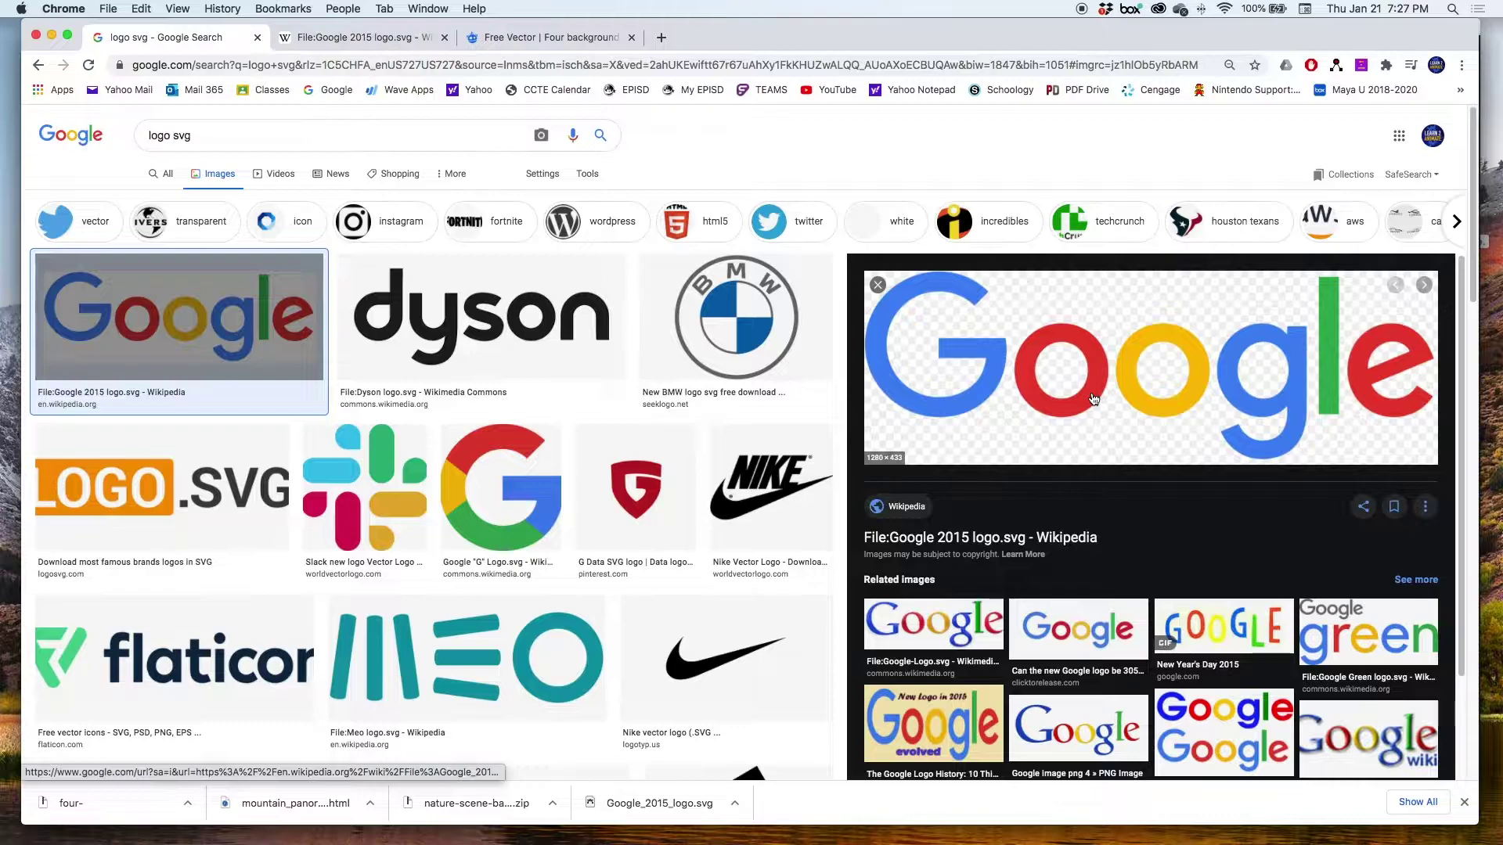
left_click(353, 37)
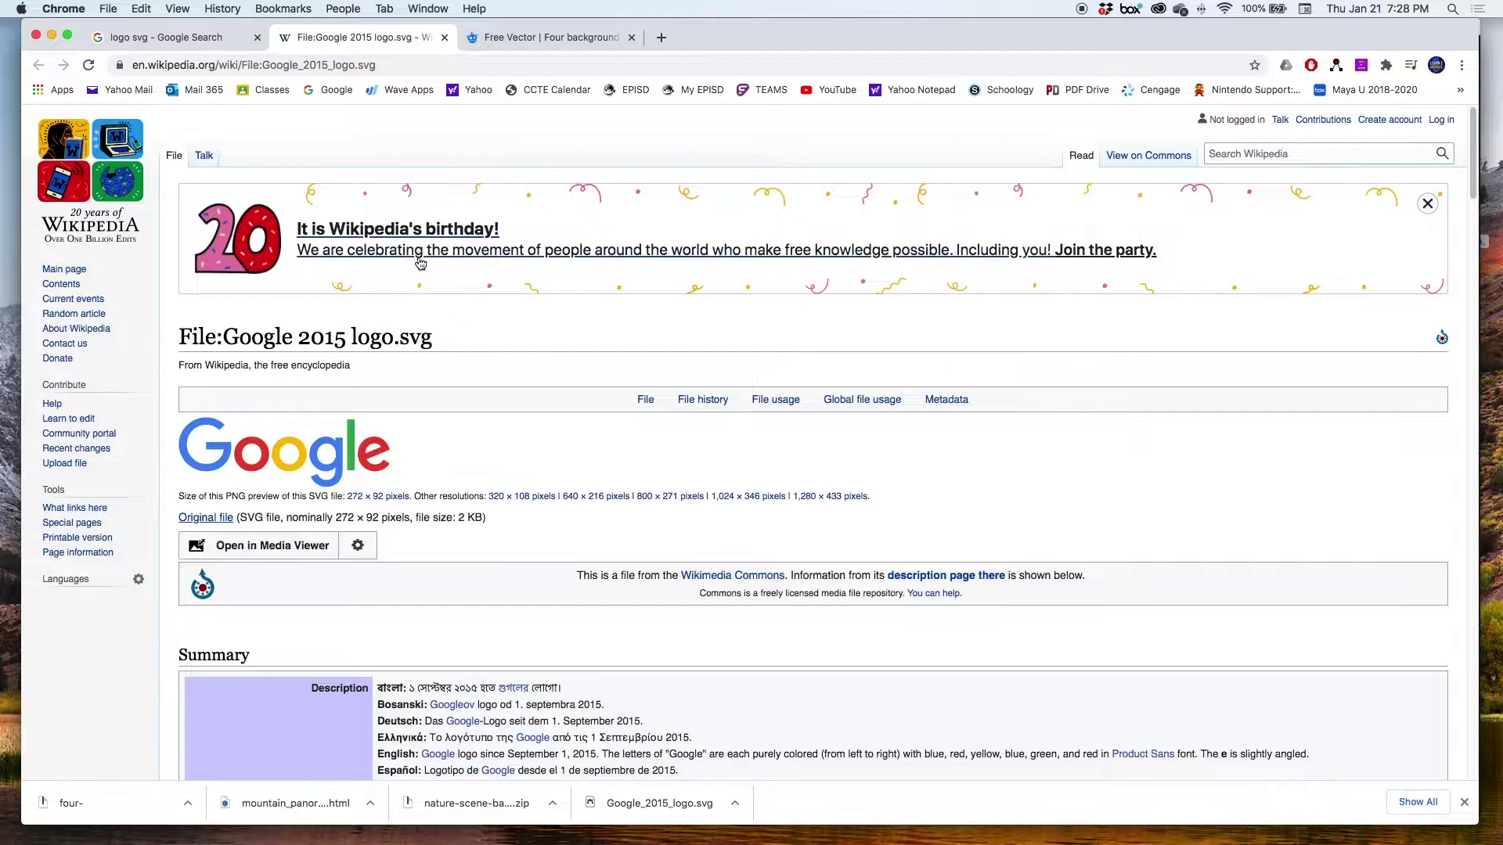
left_click(516, 37)
left_click(1124, 137)
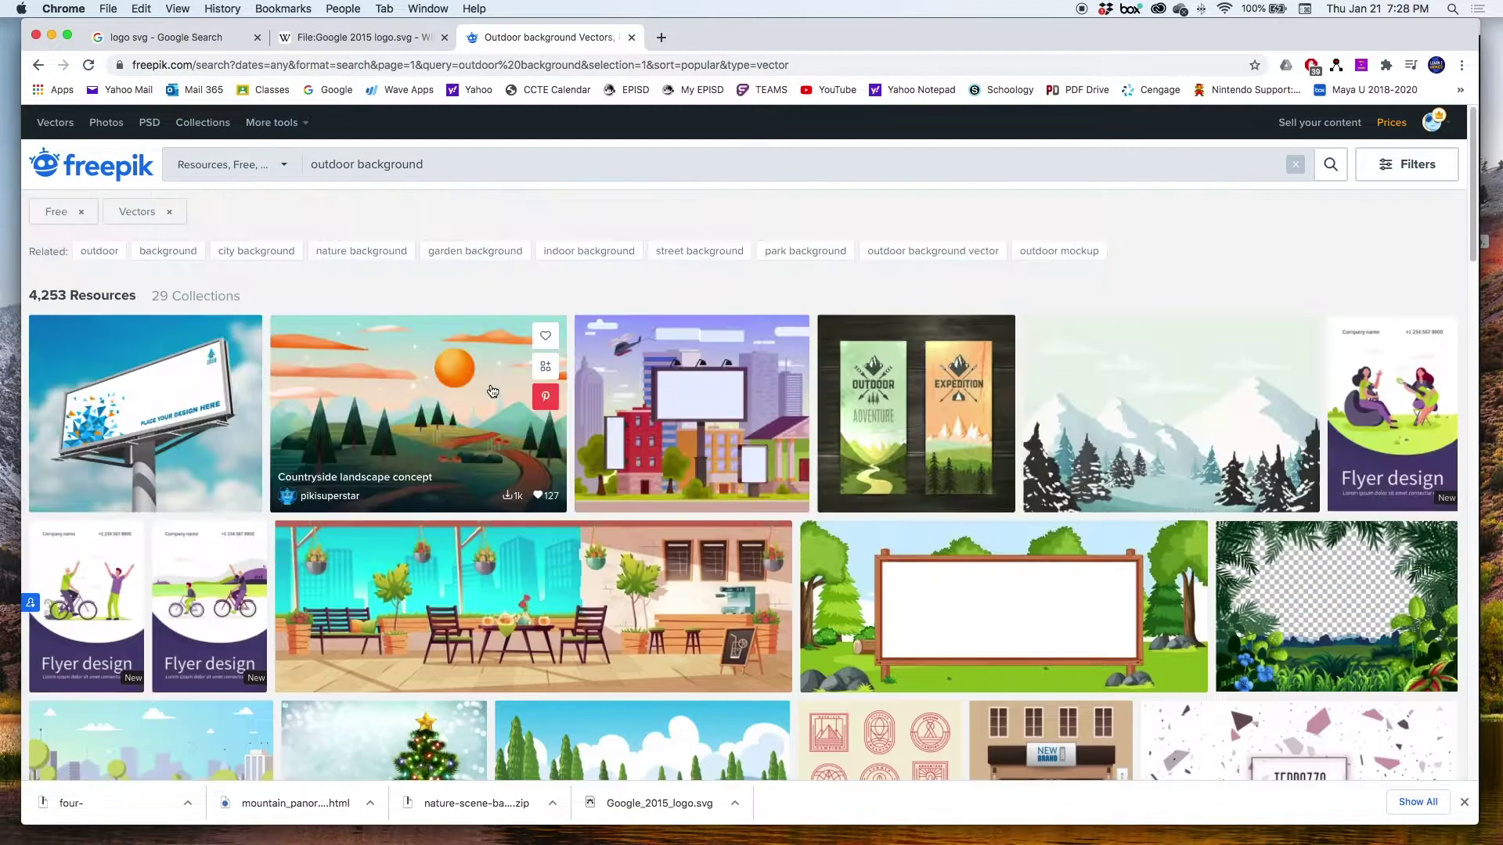
Browse Freepik results and open 'Four background scenes with children and animals in the park'
scroll(491, 389, "down", 6)
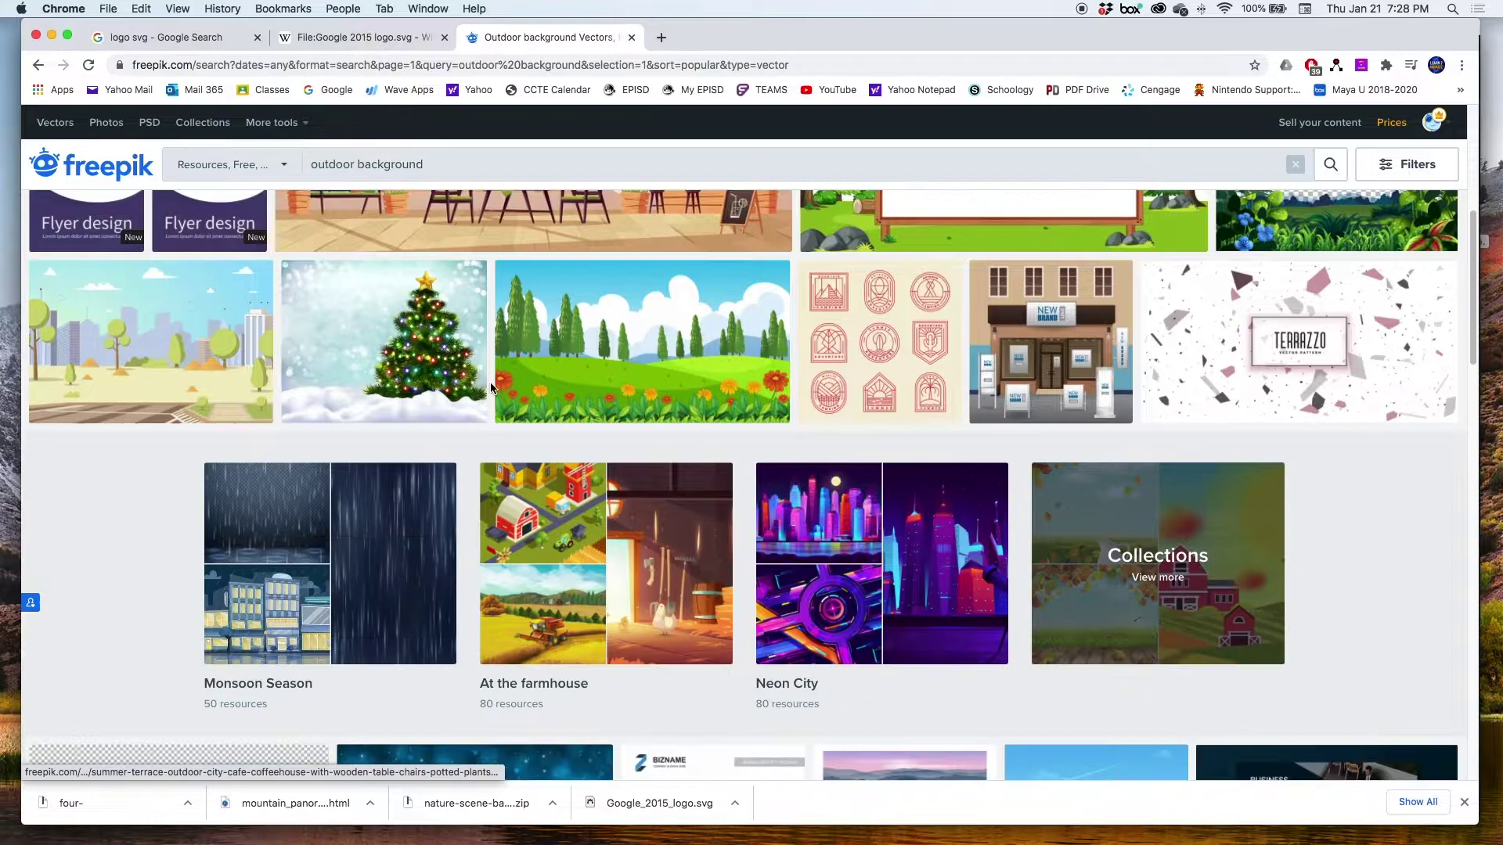
scroll(491, 389, "up", 4)
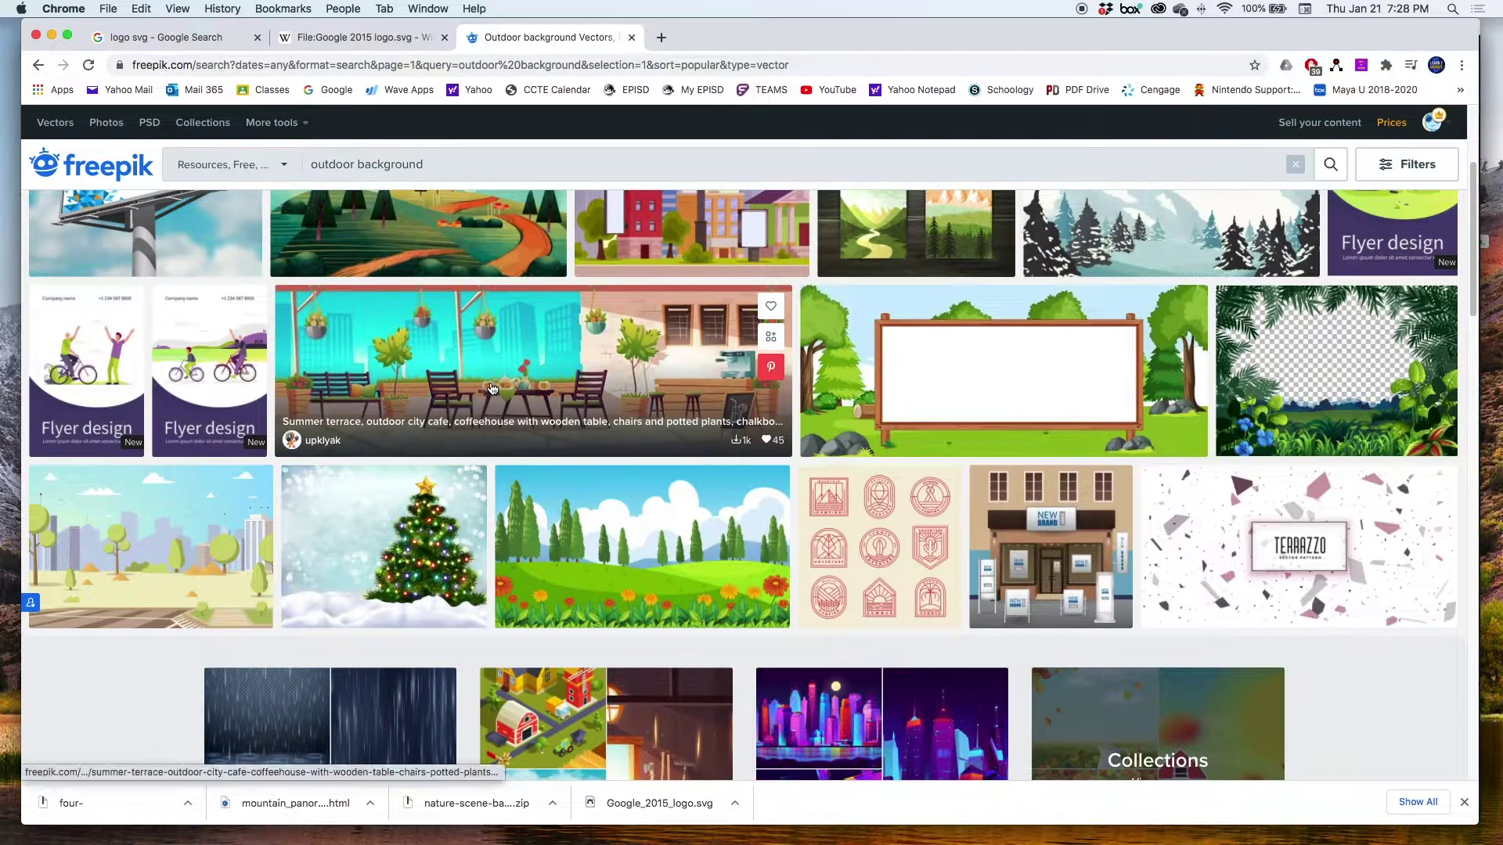
scroll(491, 389, "down", 10)
key("super+bracketright")
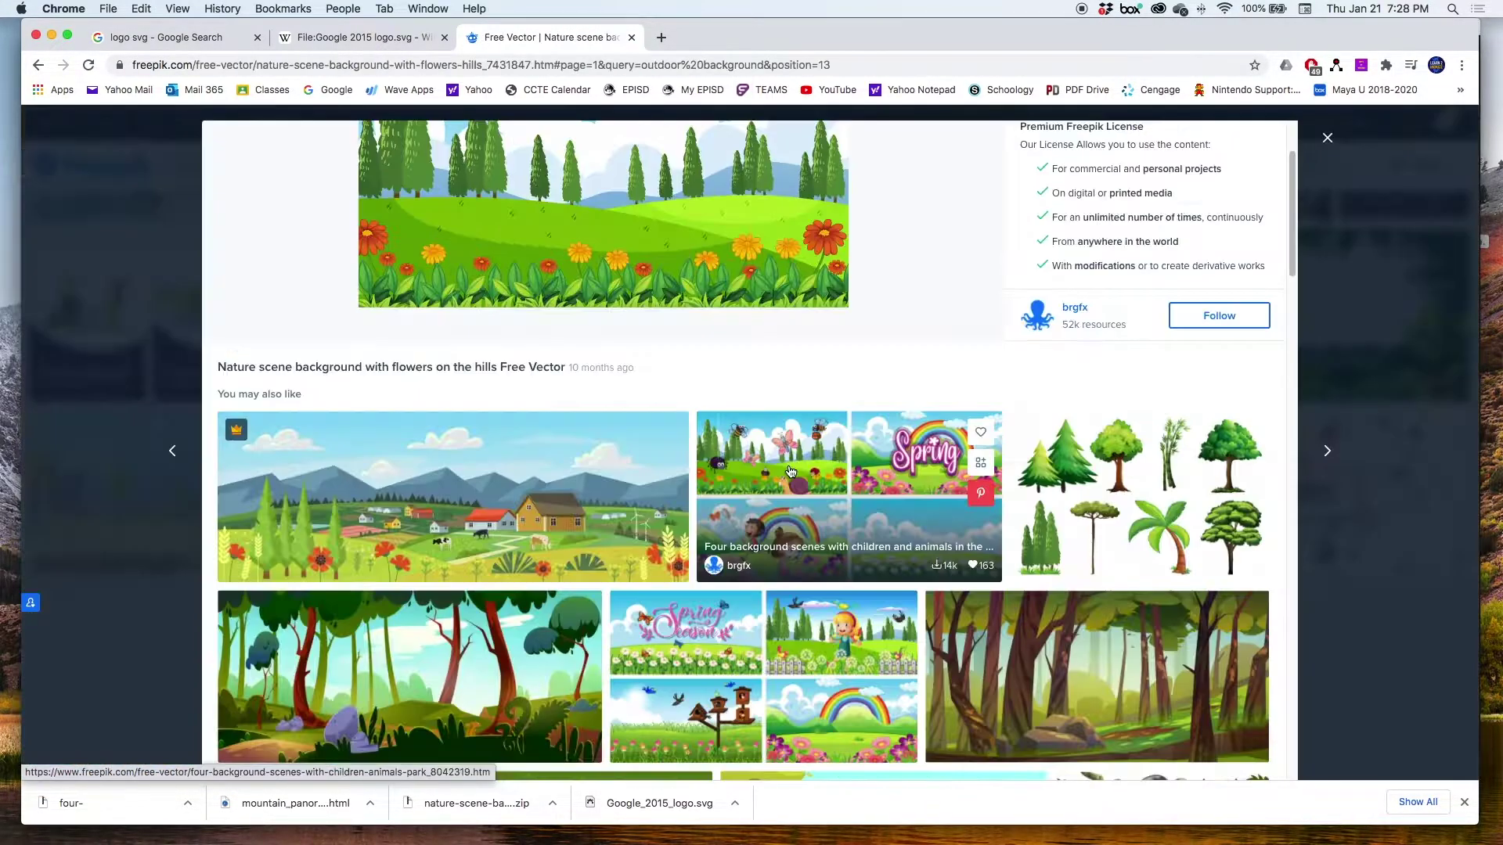
left_click(791, 471)
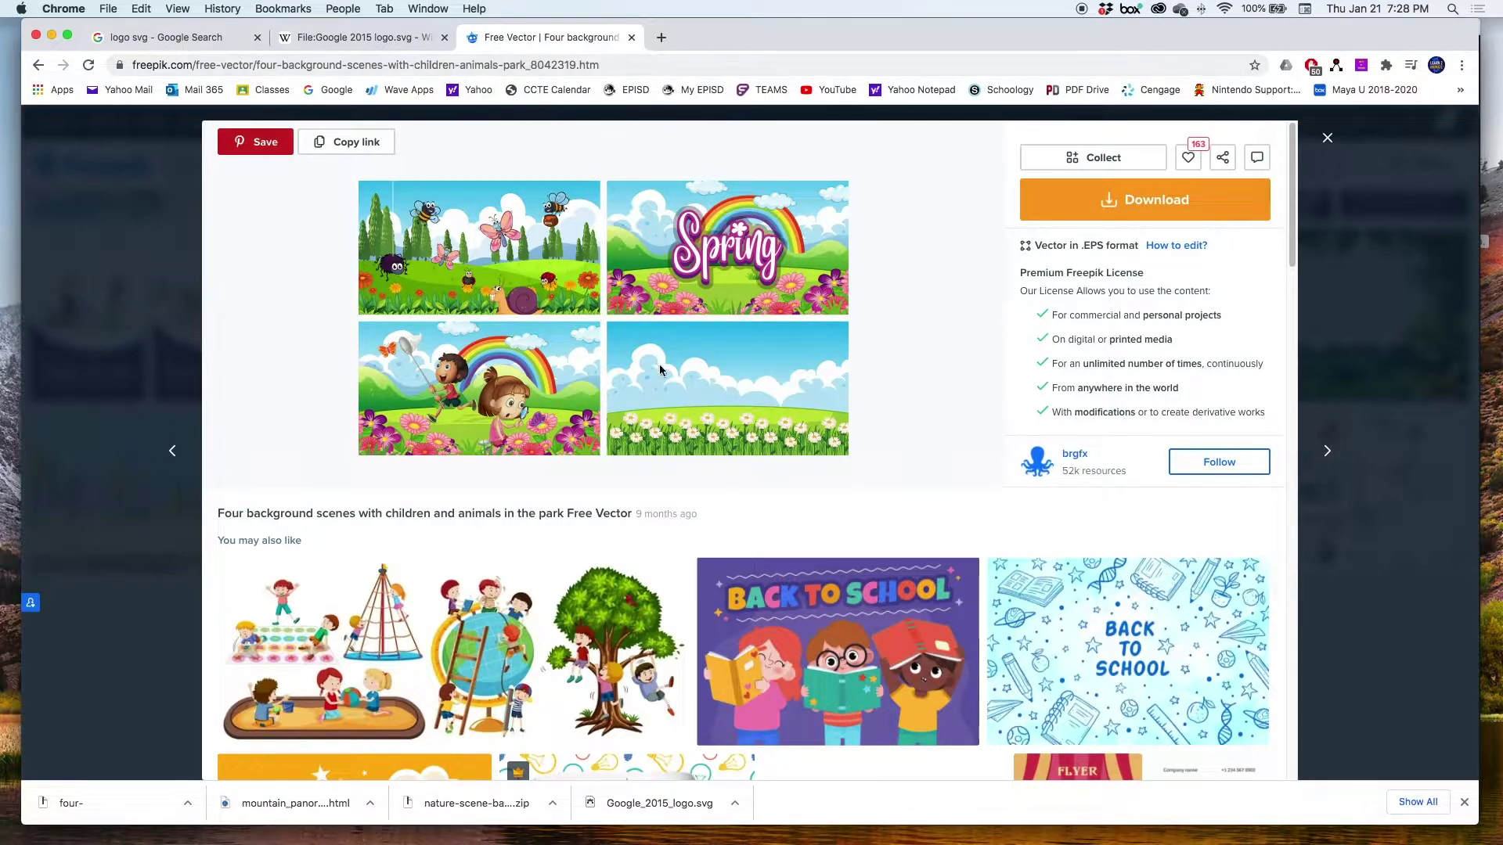
mouse_move(415, 841)
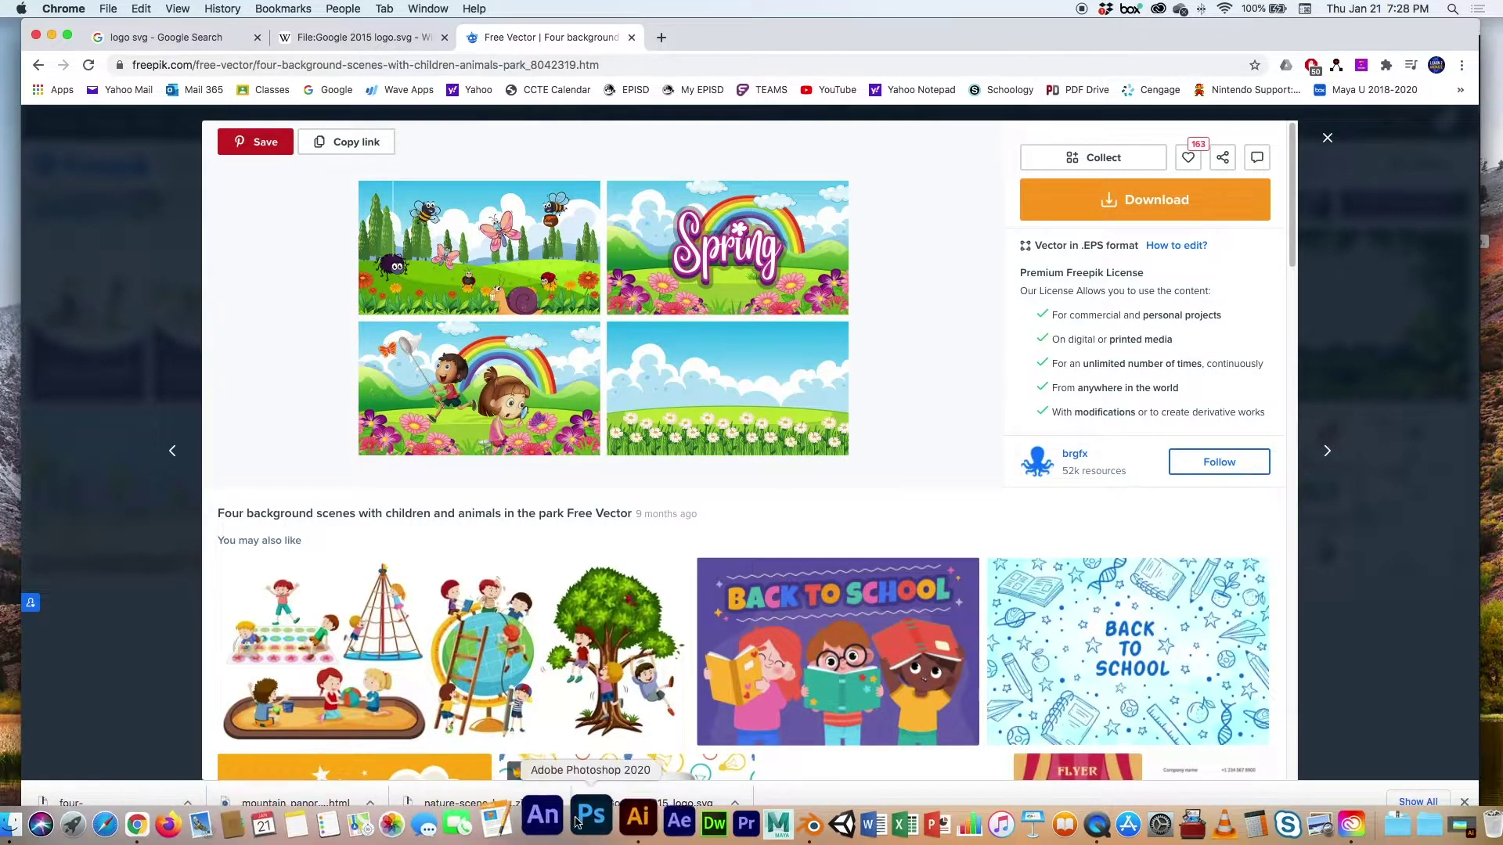
Switch between Illustrator and Chrome, ending on Outdoor background 2.svg in Illustrator
left_click(610, 812)
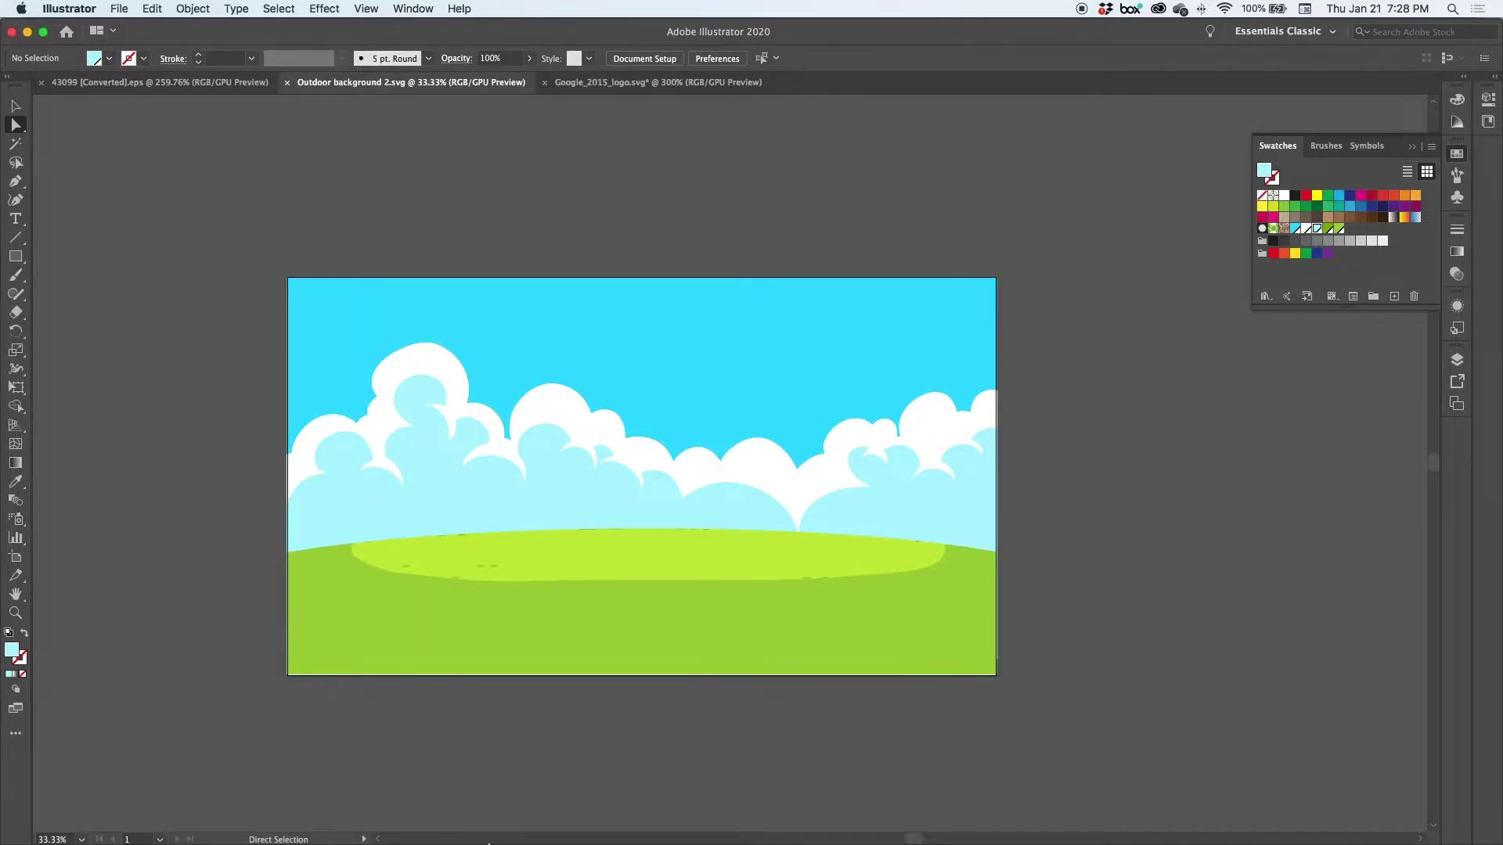
mouse_move(503, 818)
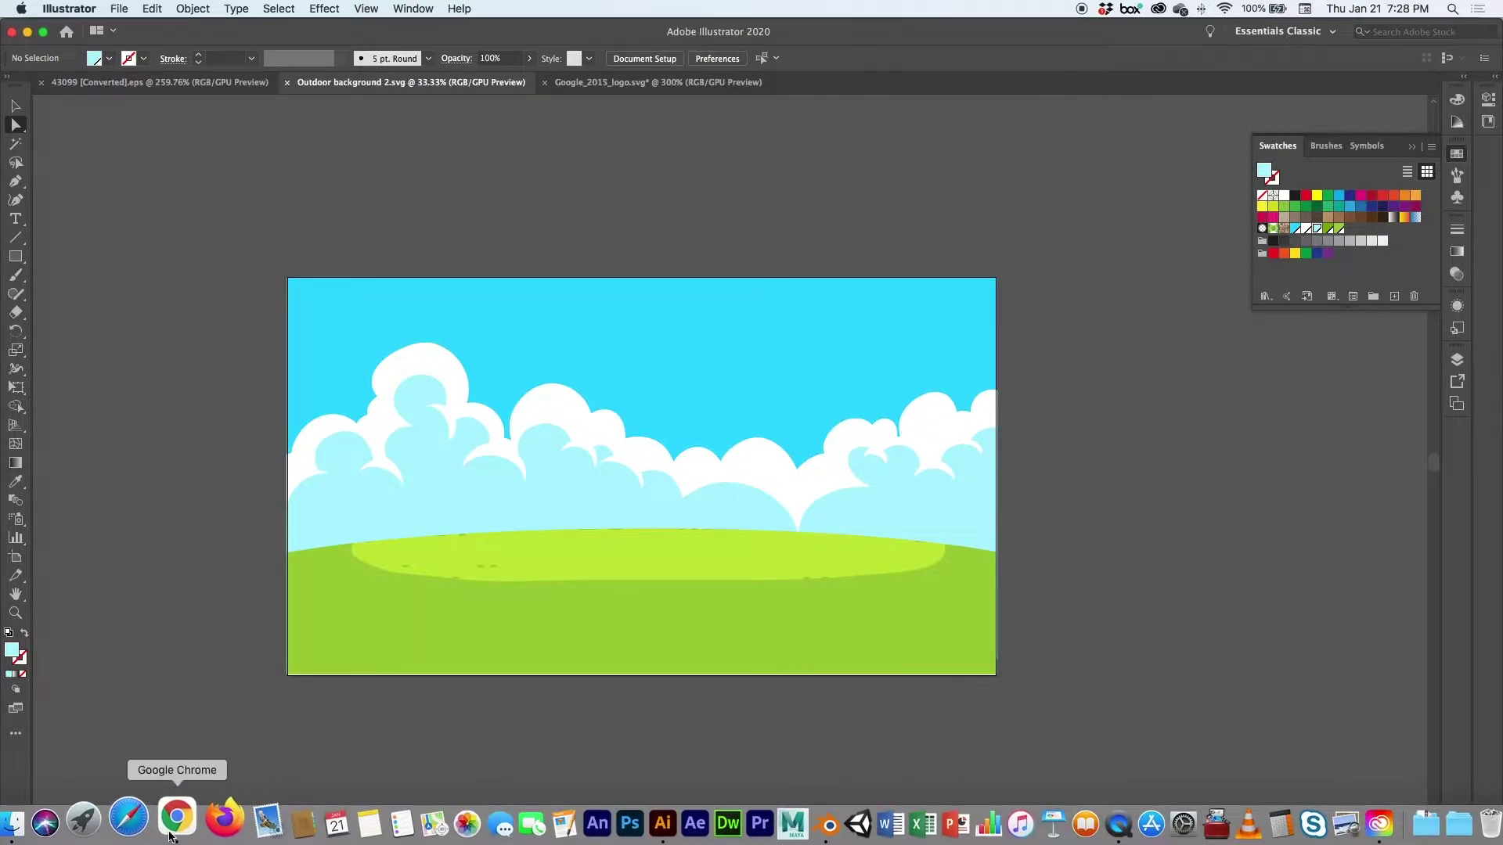
left_click(142, 823)
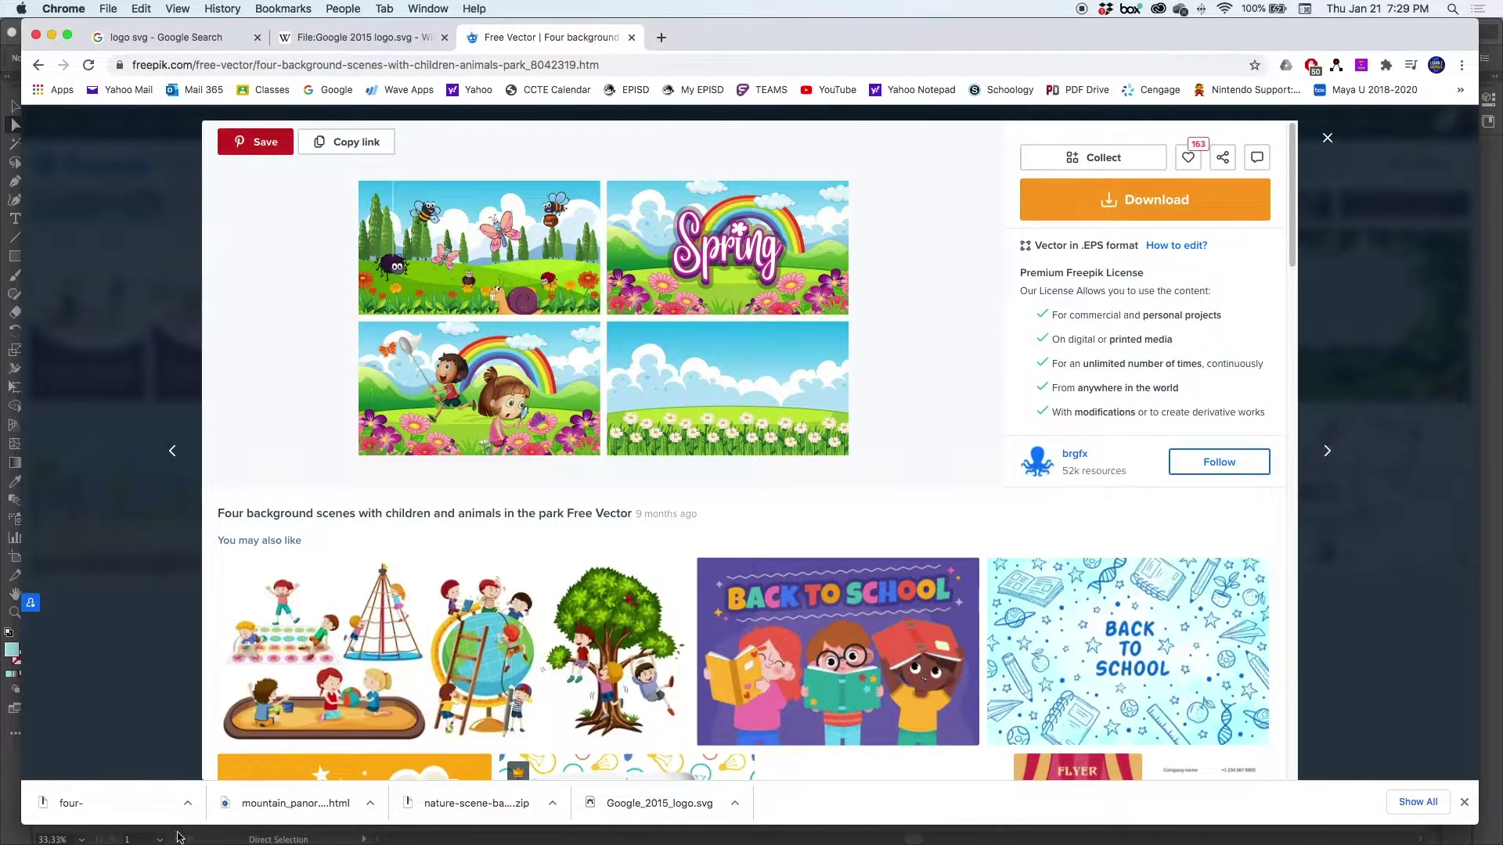
mouse_move(270, 841)
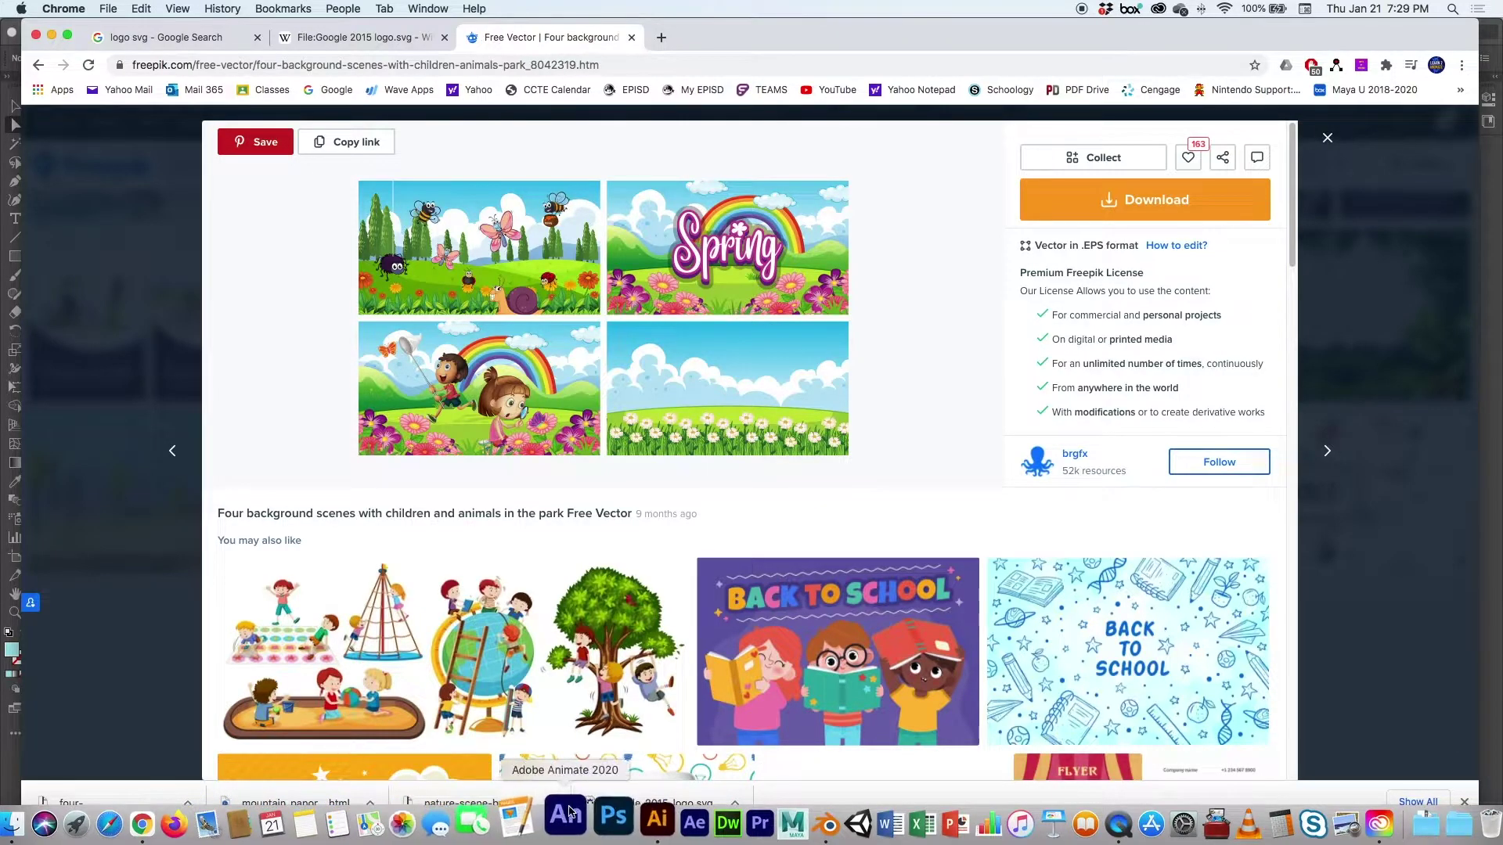
left_click(613, 797)
left_click(118, 9)
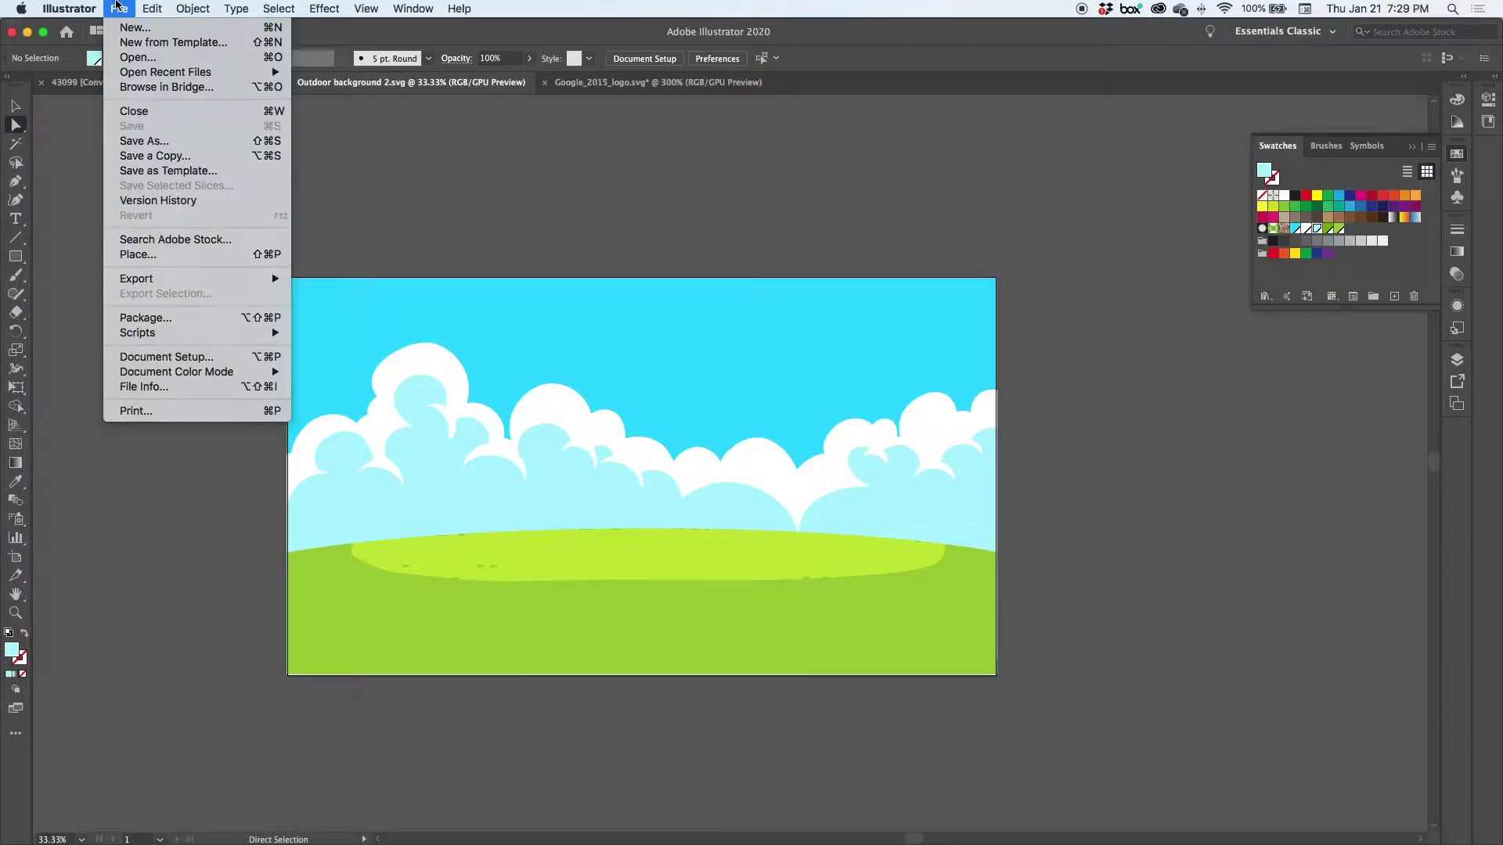
mouse_move(143, 280)
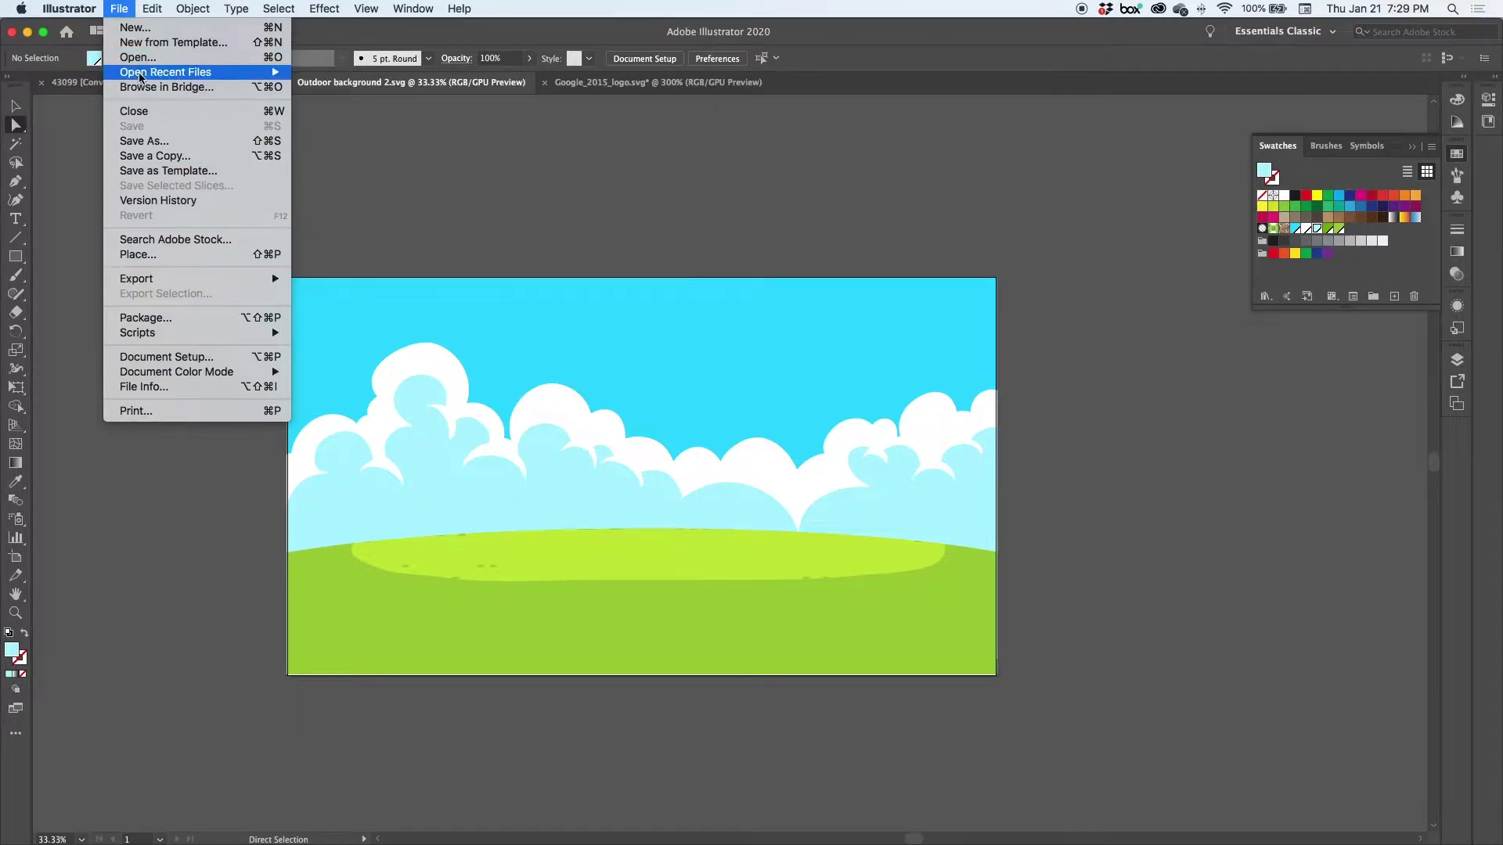
left_click(119, 144)
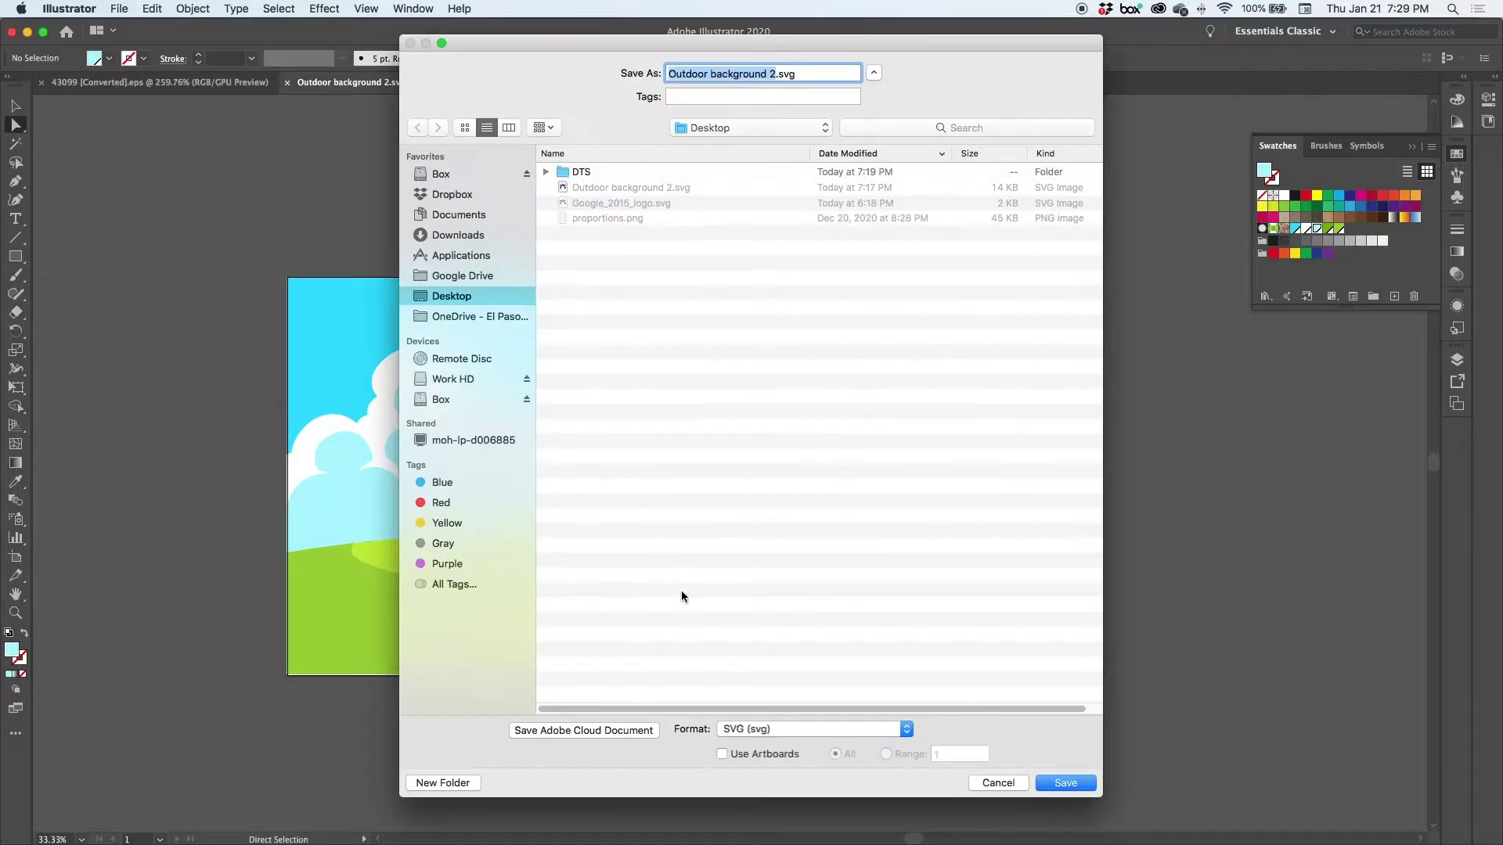
left_click(798, 731)
left_click(755, 731)
left_click(997, 784)
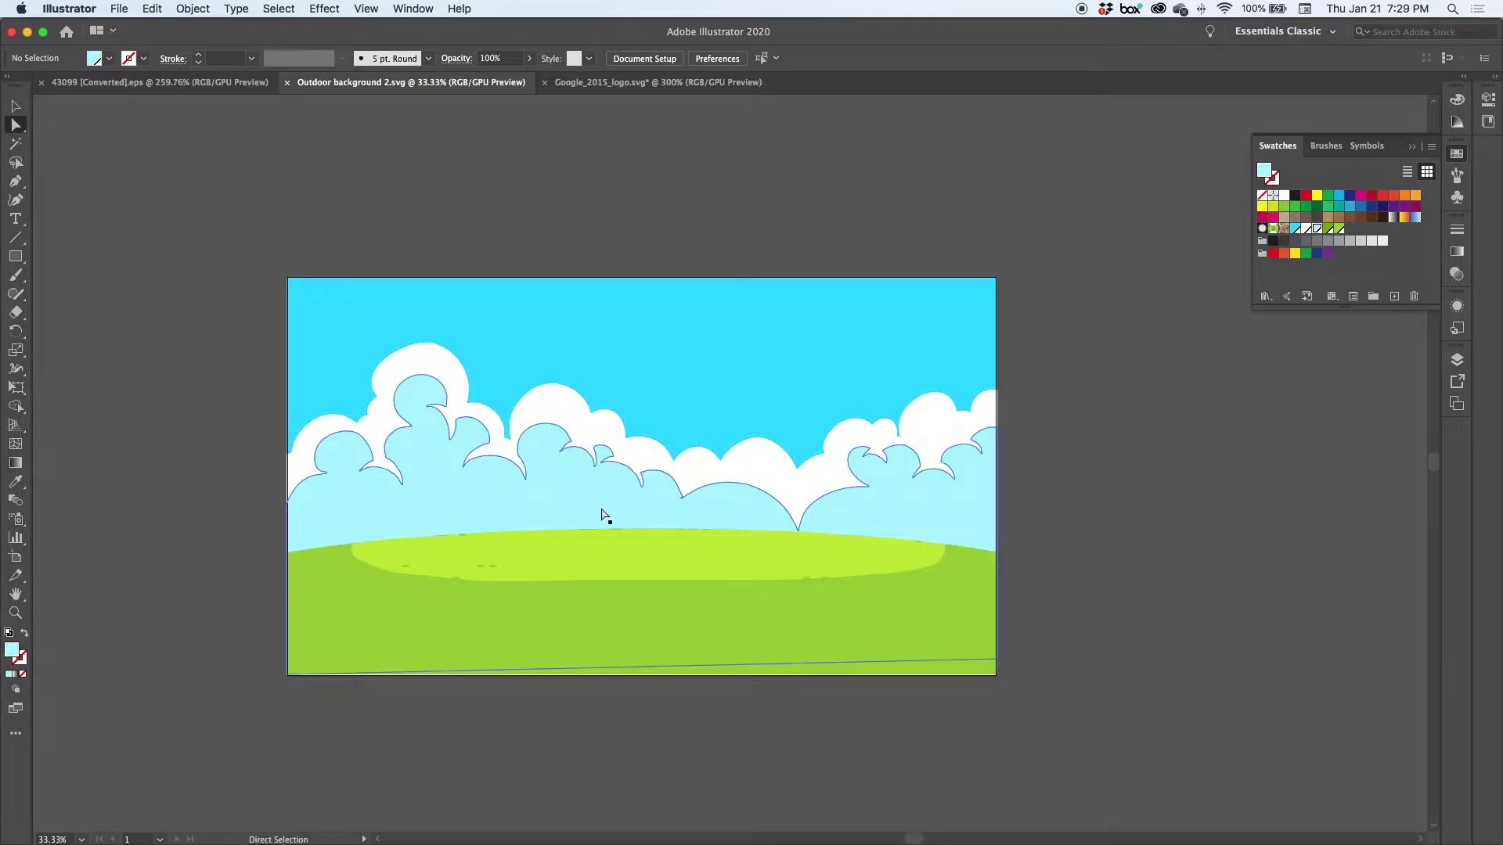
mouse_move(533, 822)
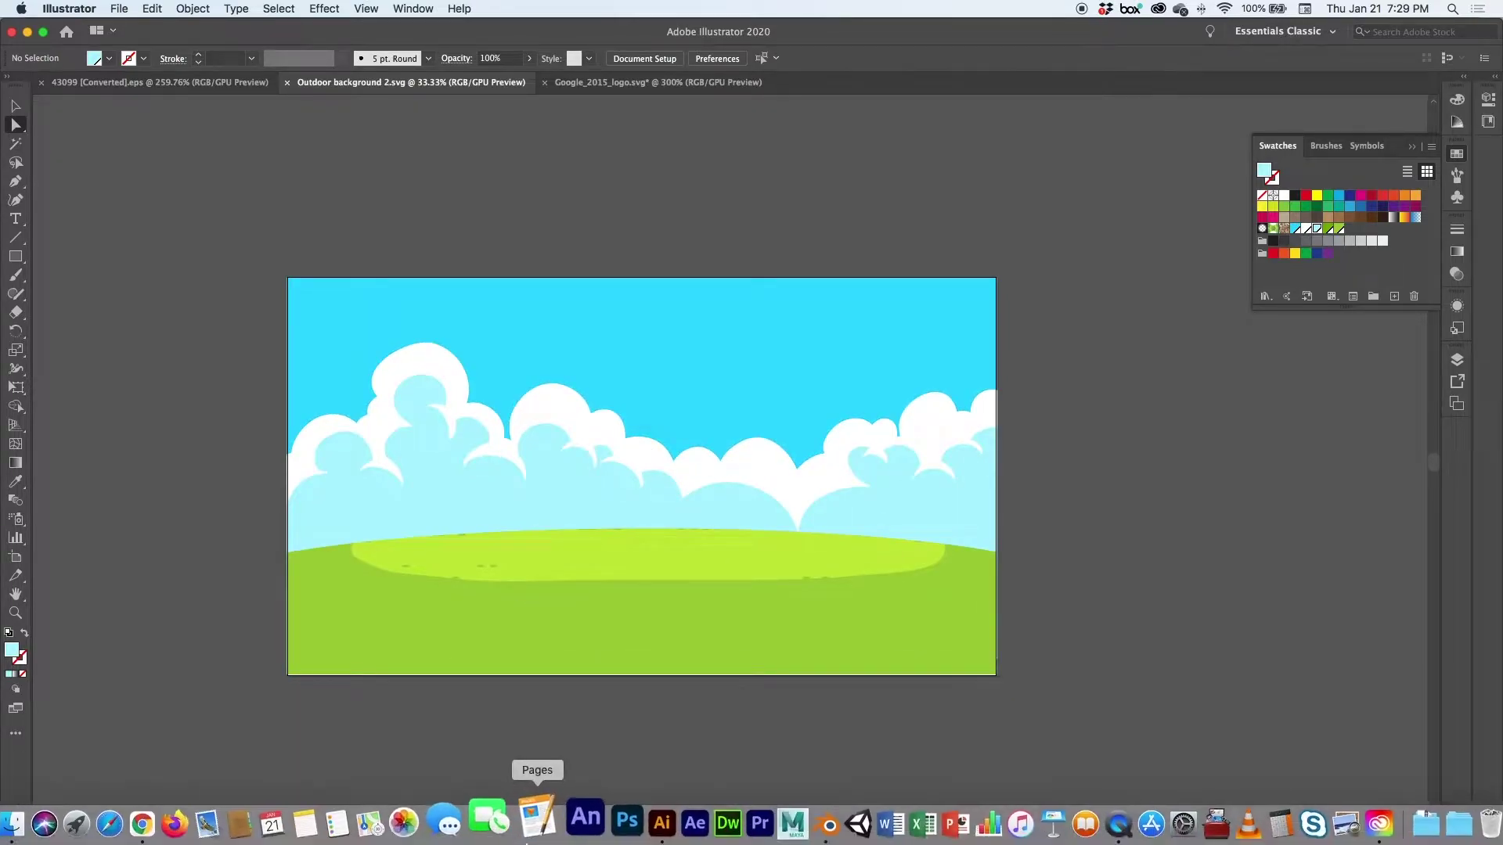
Import Google_2015_logo.svg from the Desktop into the Blender scene
left_click(800, 831)
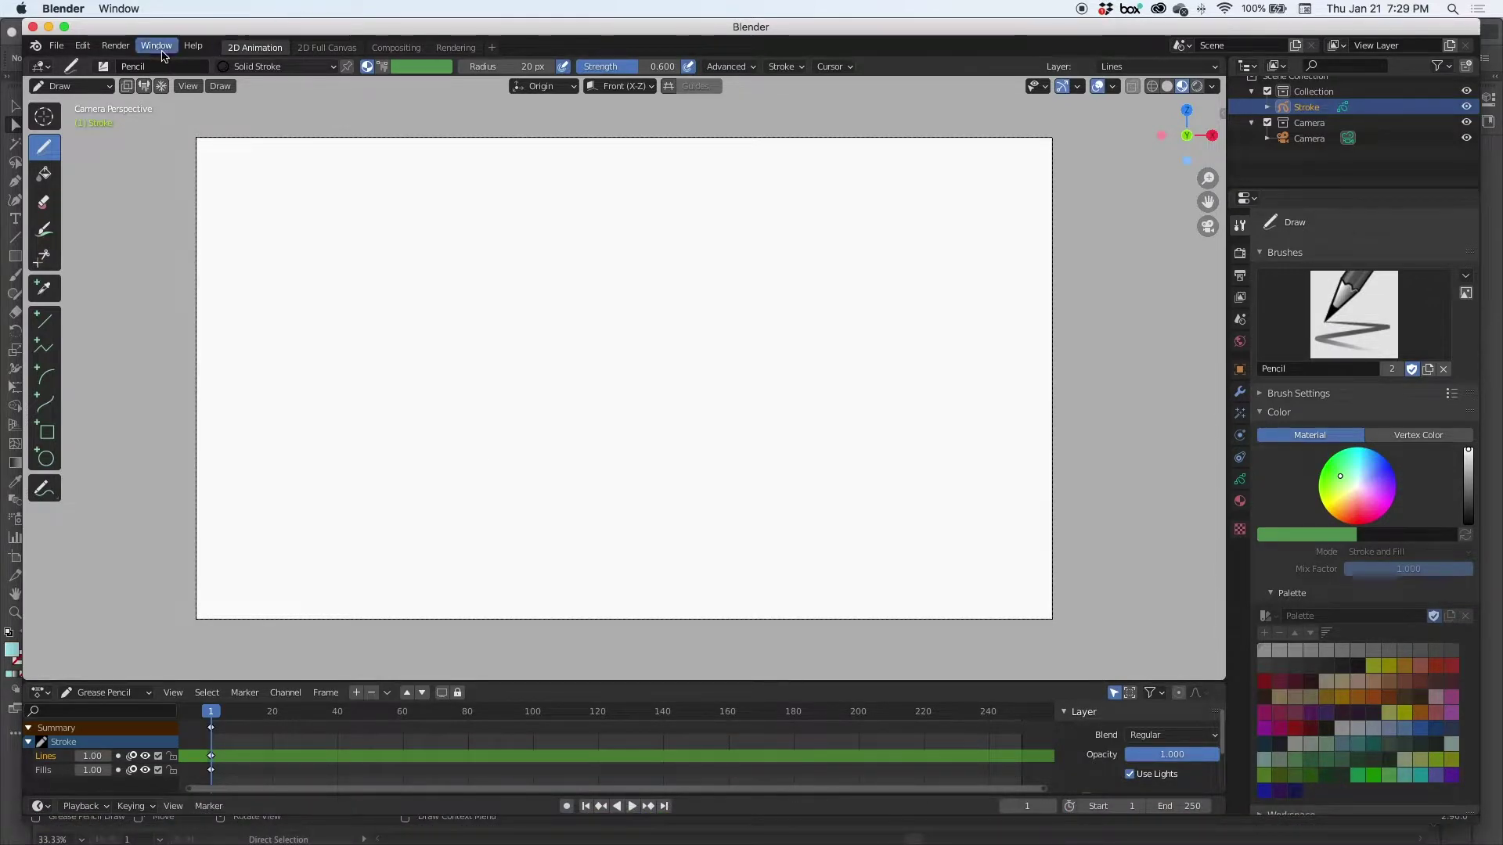
left_click(57, 45)
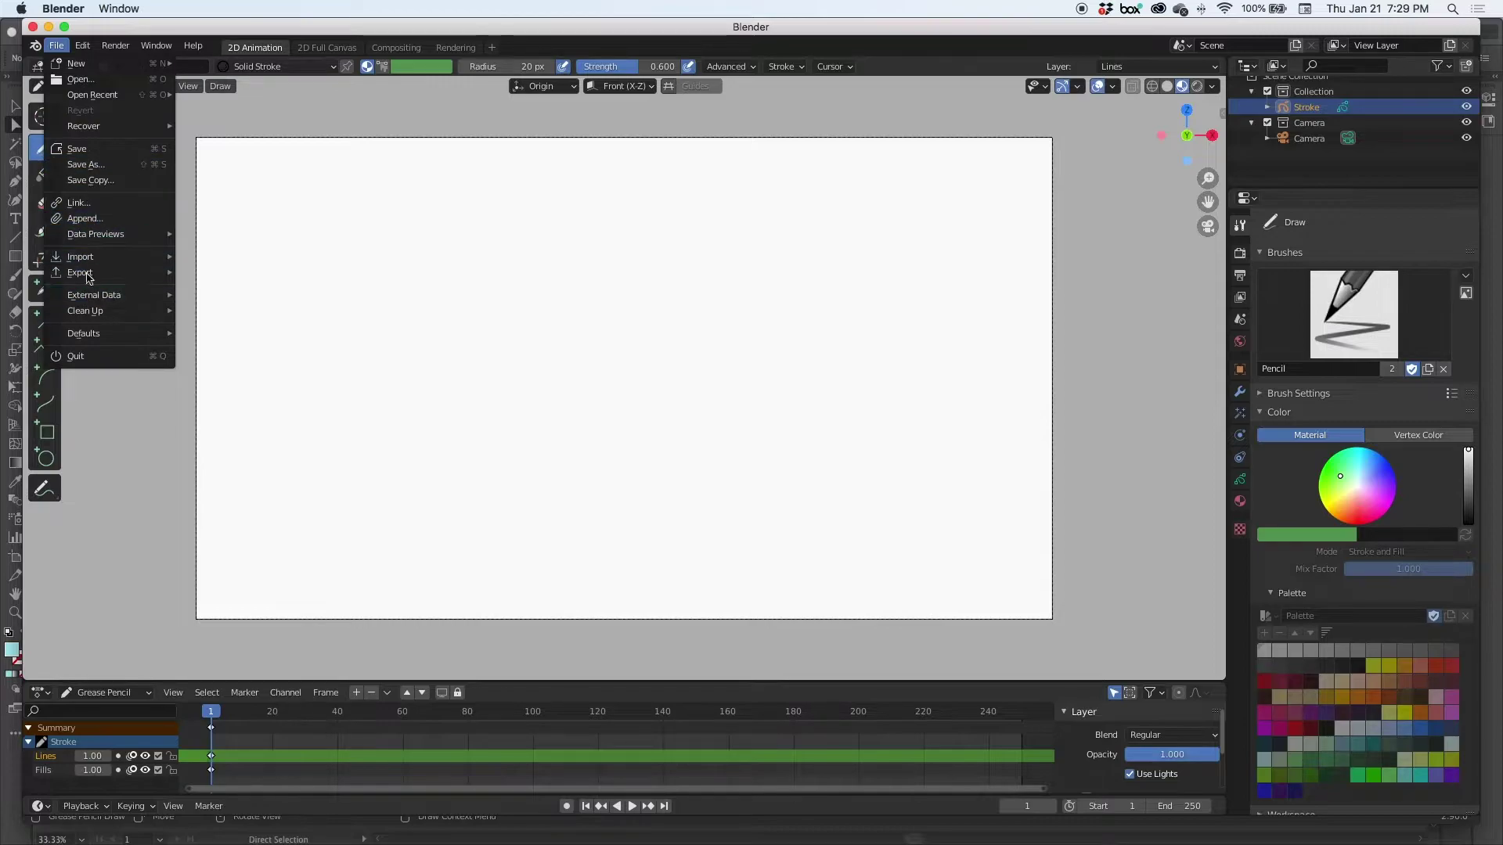
mouse_move(86, 259)
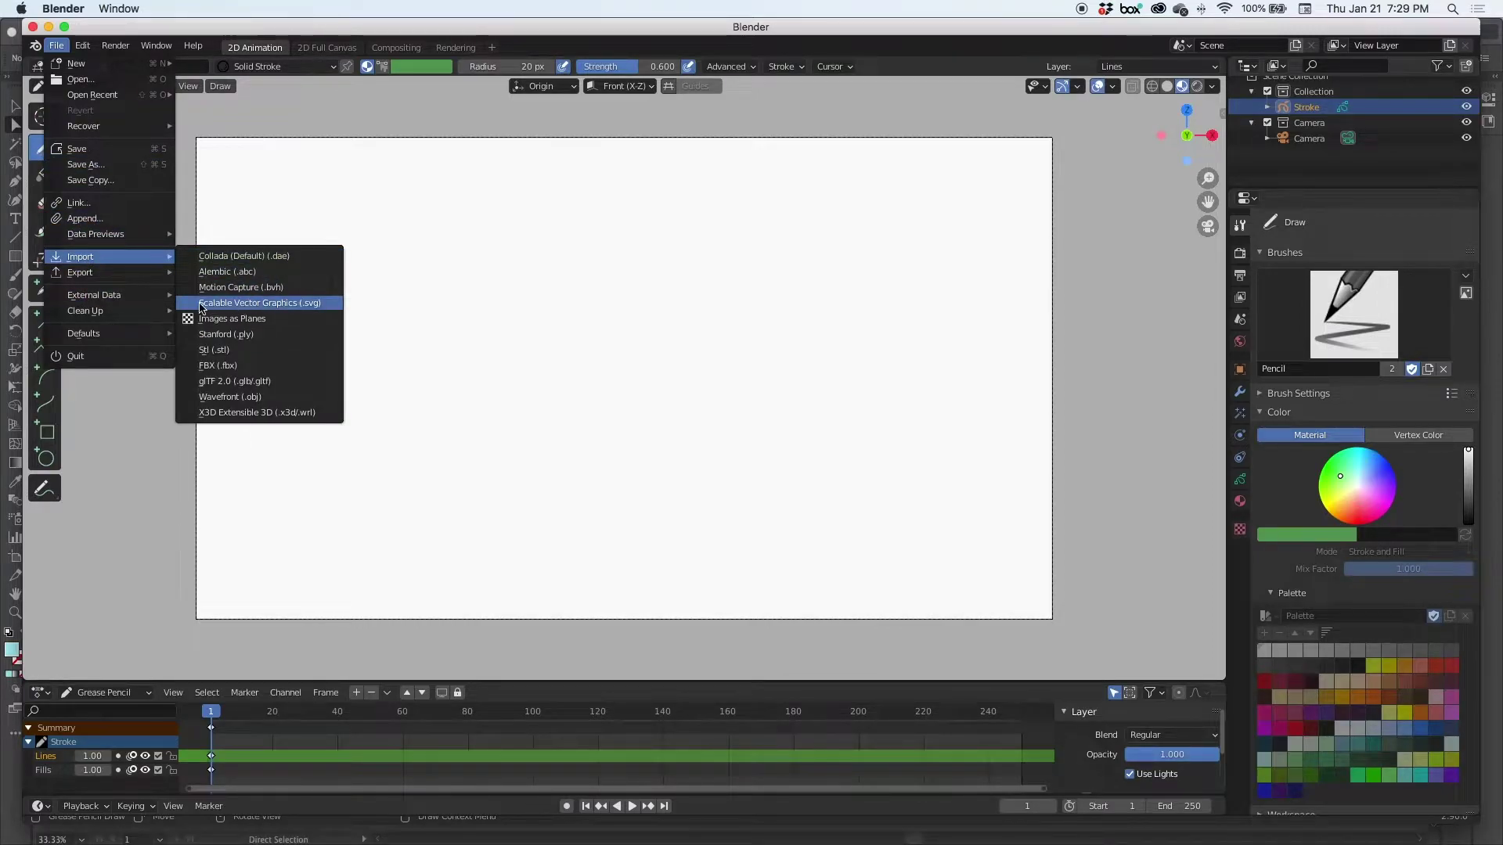
left_click(287, 305)
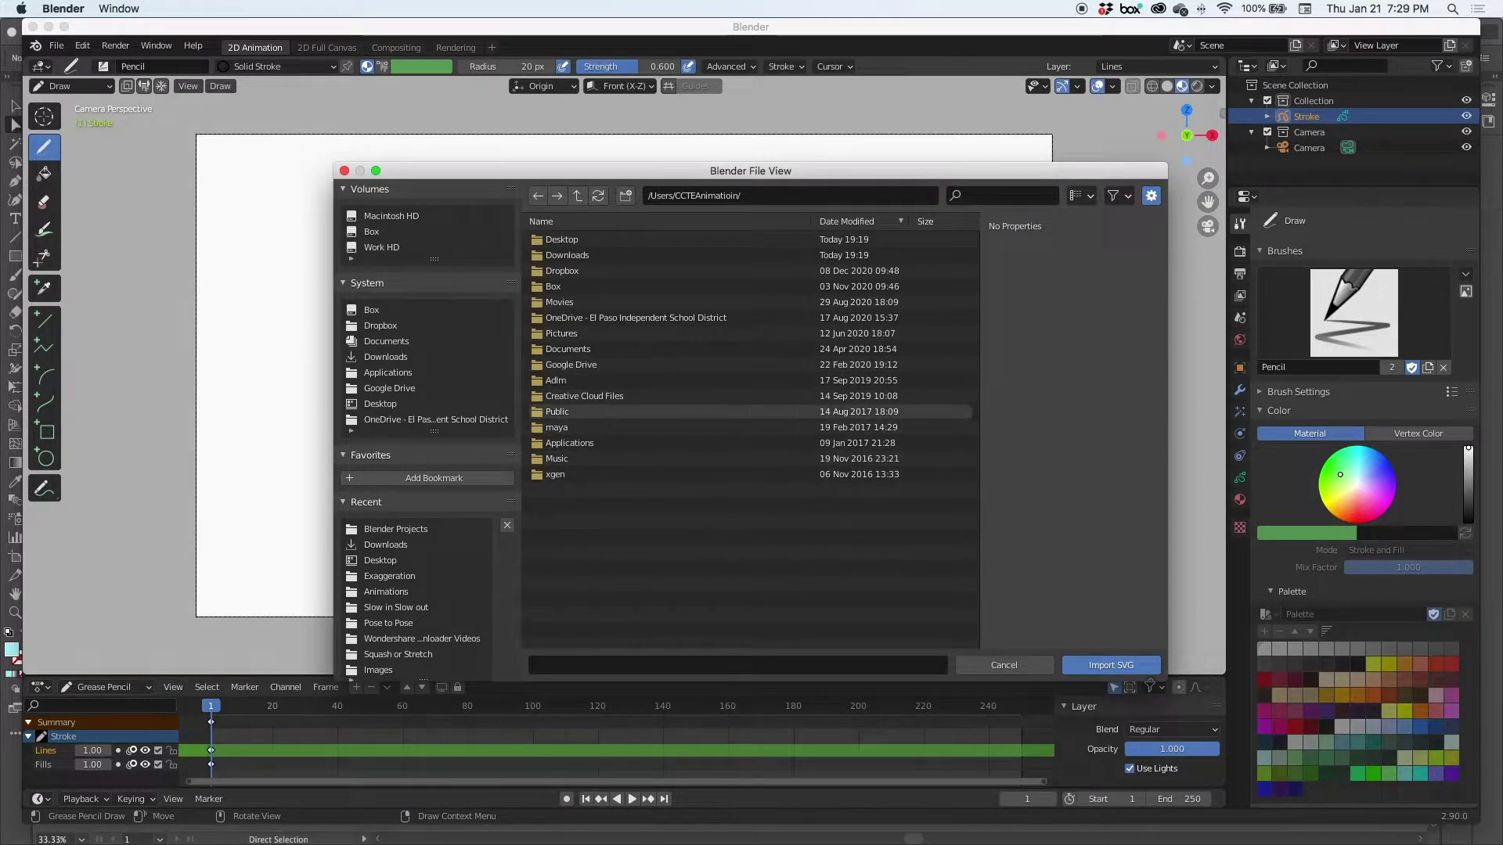
left_click(380, 560)
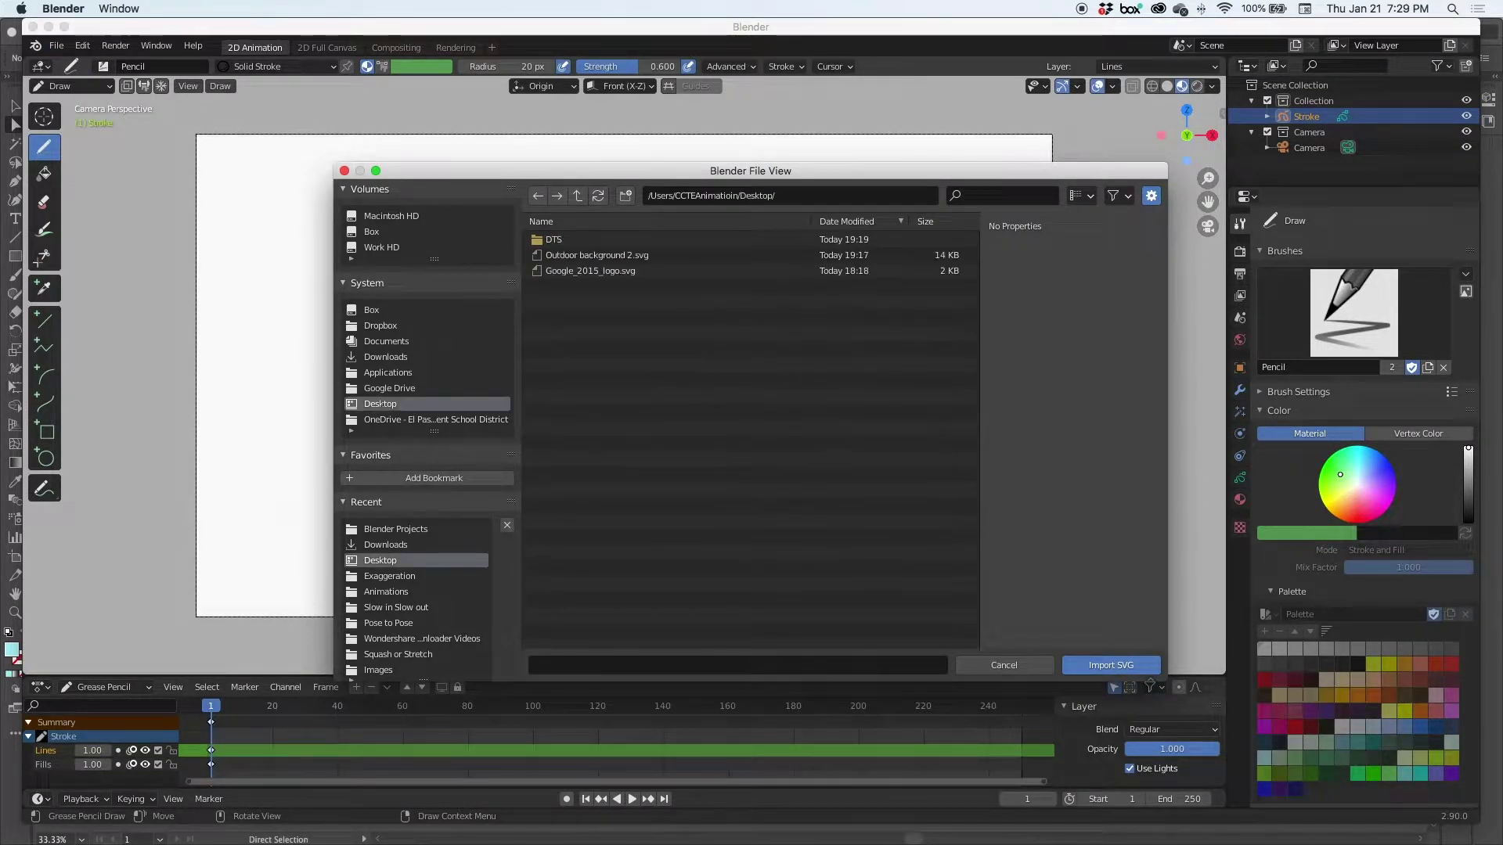
left_click(560, 271)
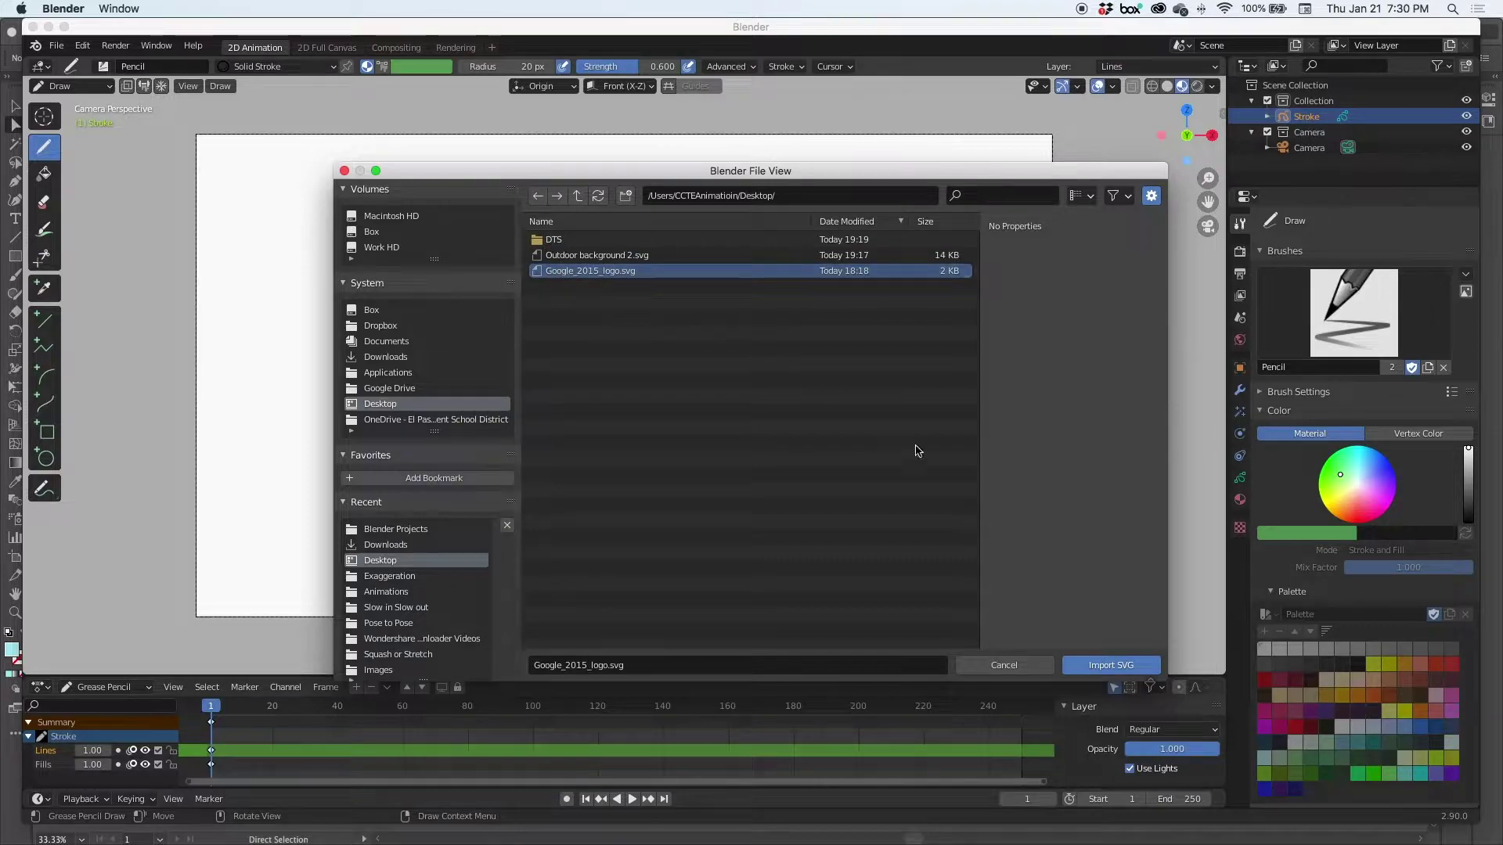
left_click(1109, 665)
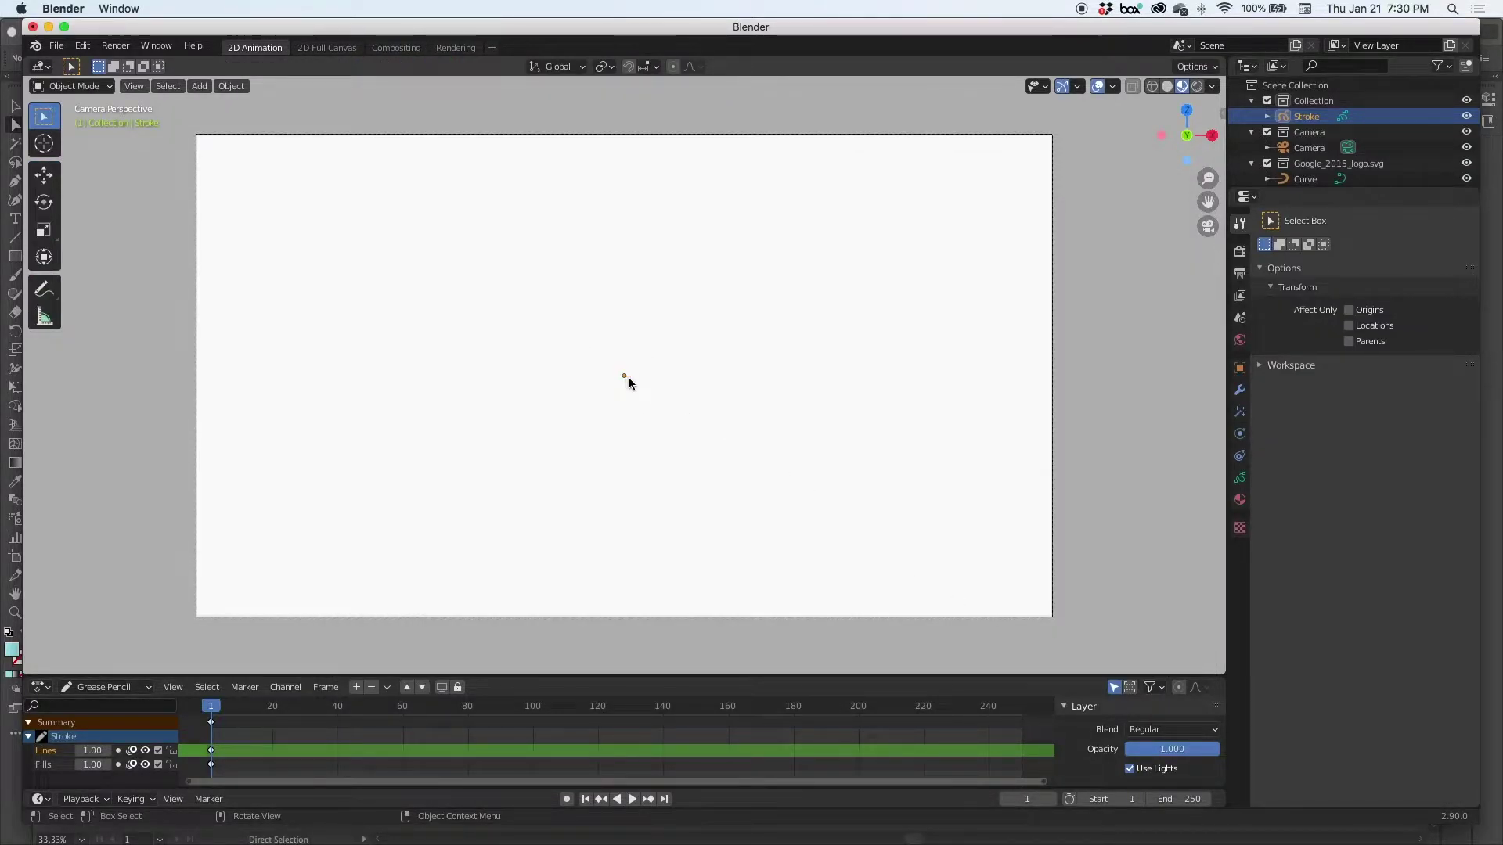
Zoom onto the imported logo and enlarge the outliner to list Curve through Curve.005
scroll(627, 377, "down", 1)
scroll(628, 377, "up", 3)
scroll(628, 377, "down", 2)
middle_click_drag(659, 373, 648, 403)
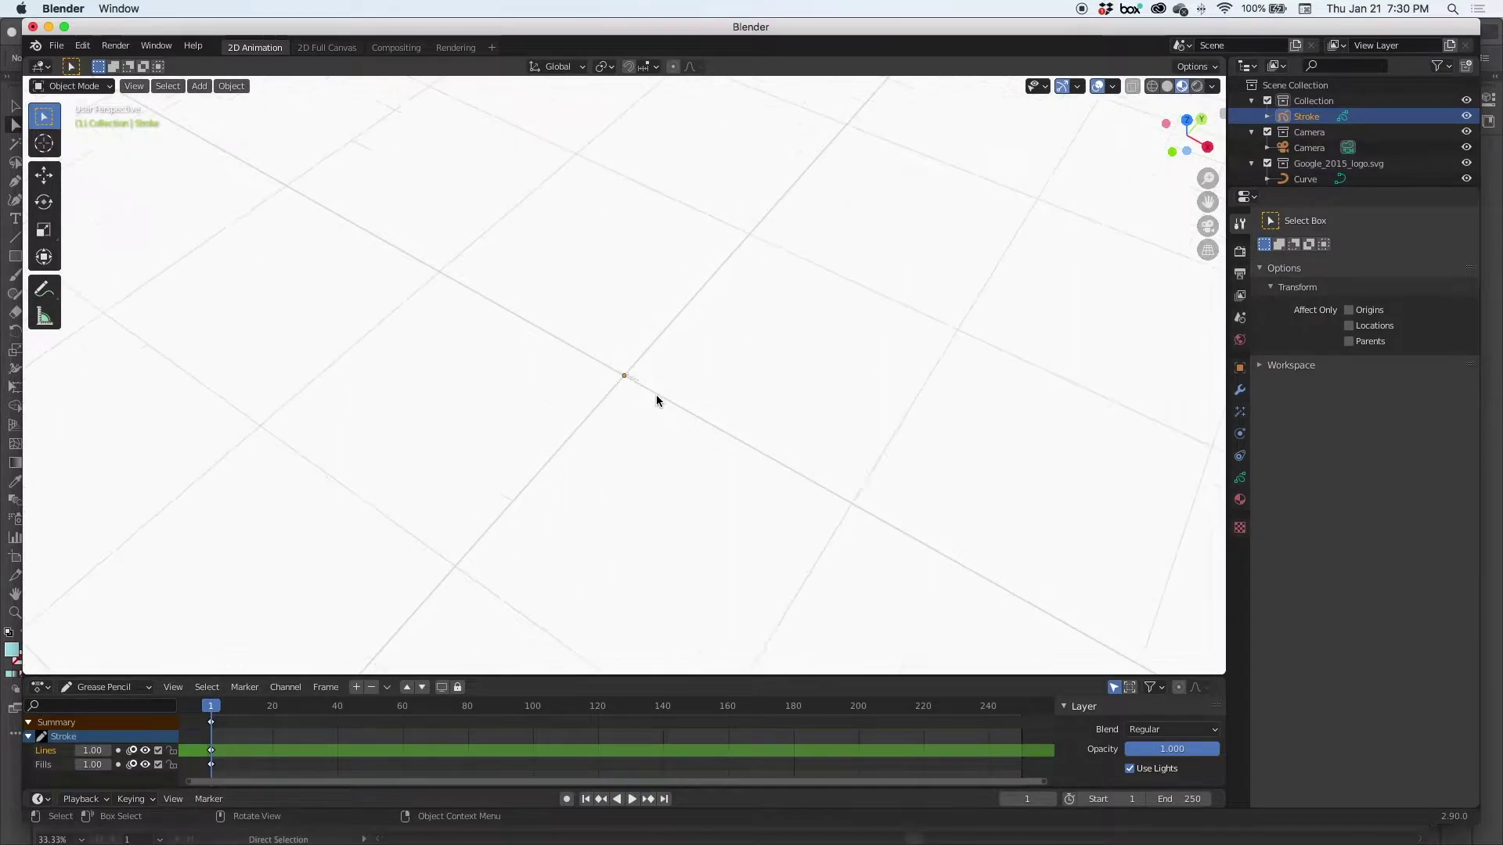
scroll(653, 396, "up", 10)
scroll(652, 399, "up", 3)
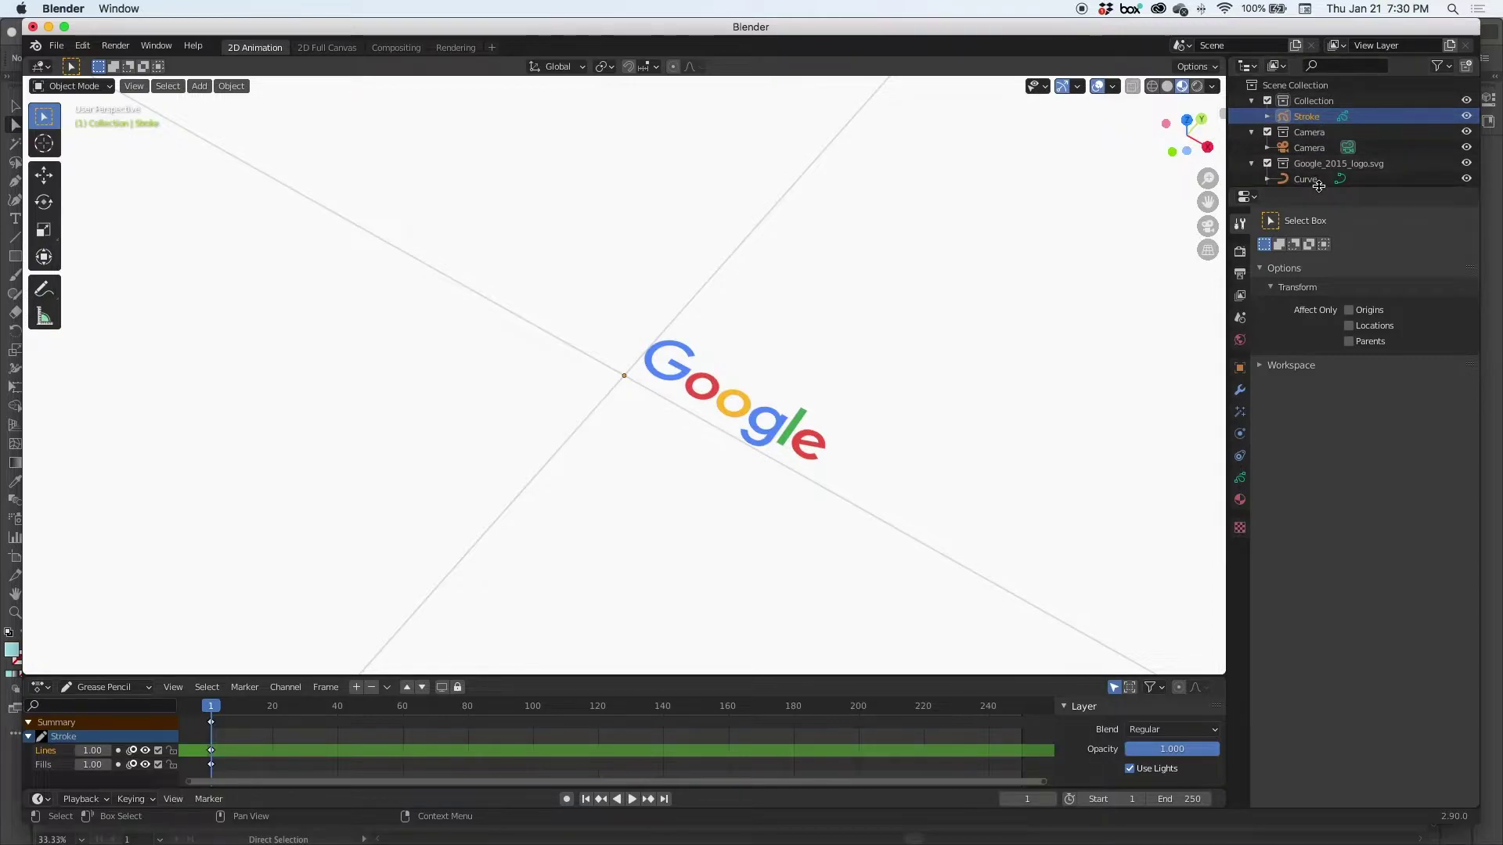
left_click_drag(1319, 188, 1315, 297)
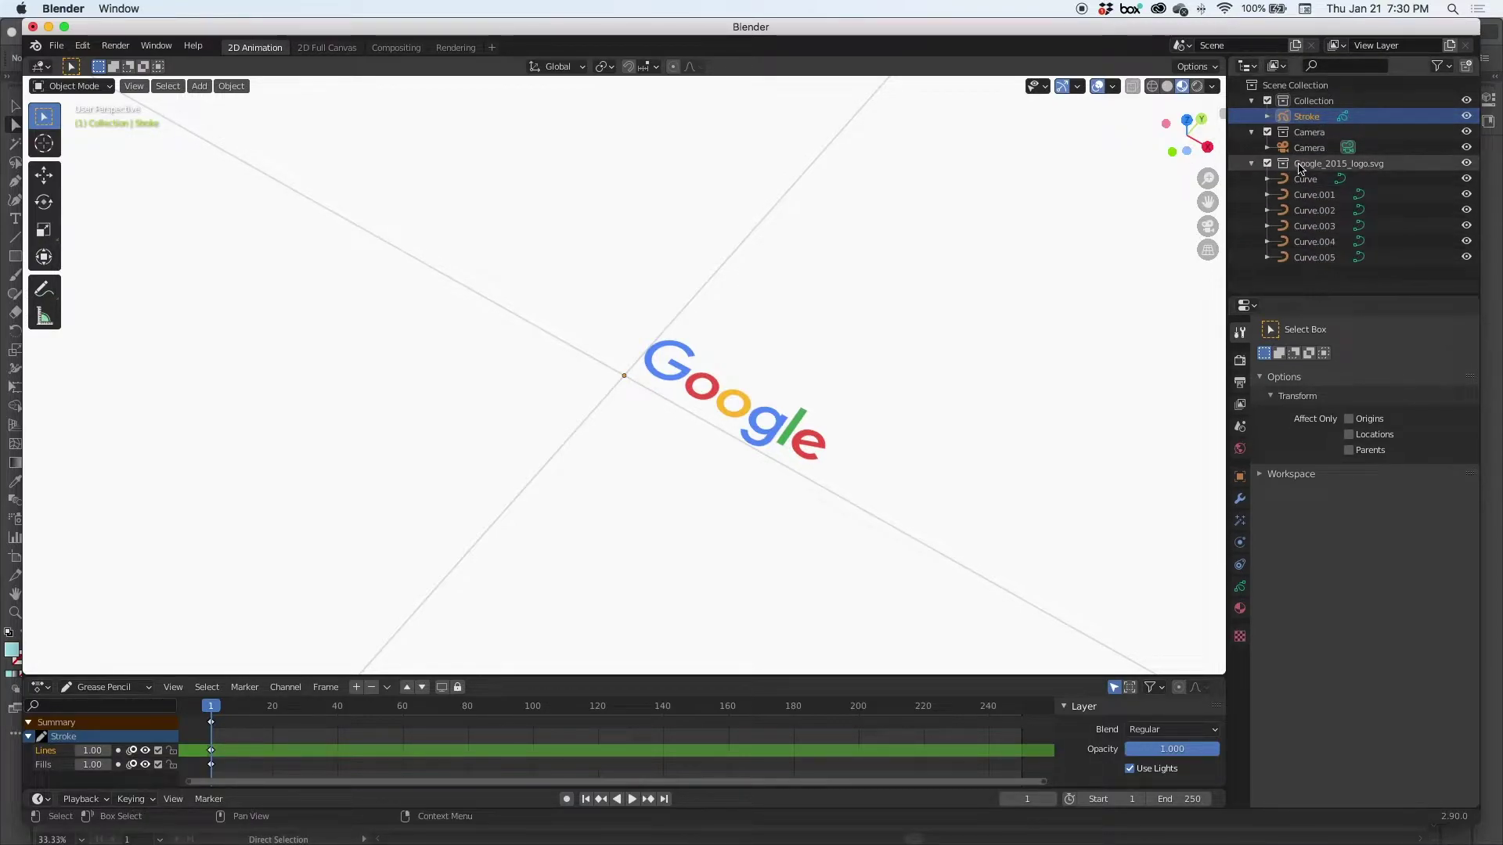
Select all six logo curves, Curve through Curve.005, with the Transform tool active
left_click(1303, 165)
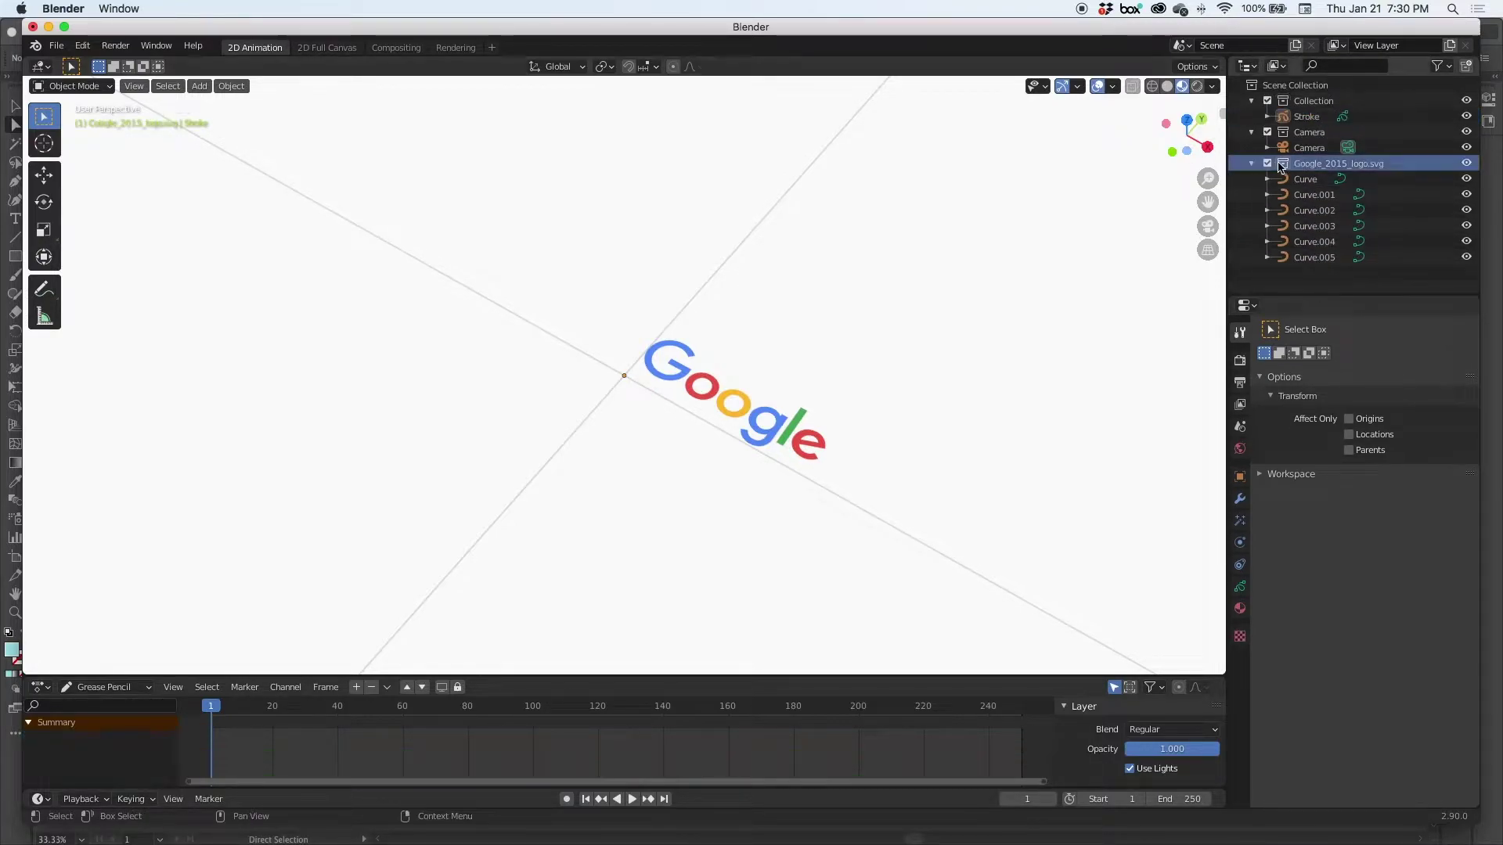
left_click(1311, 195)
left_click(1311, 210)
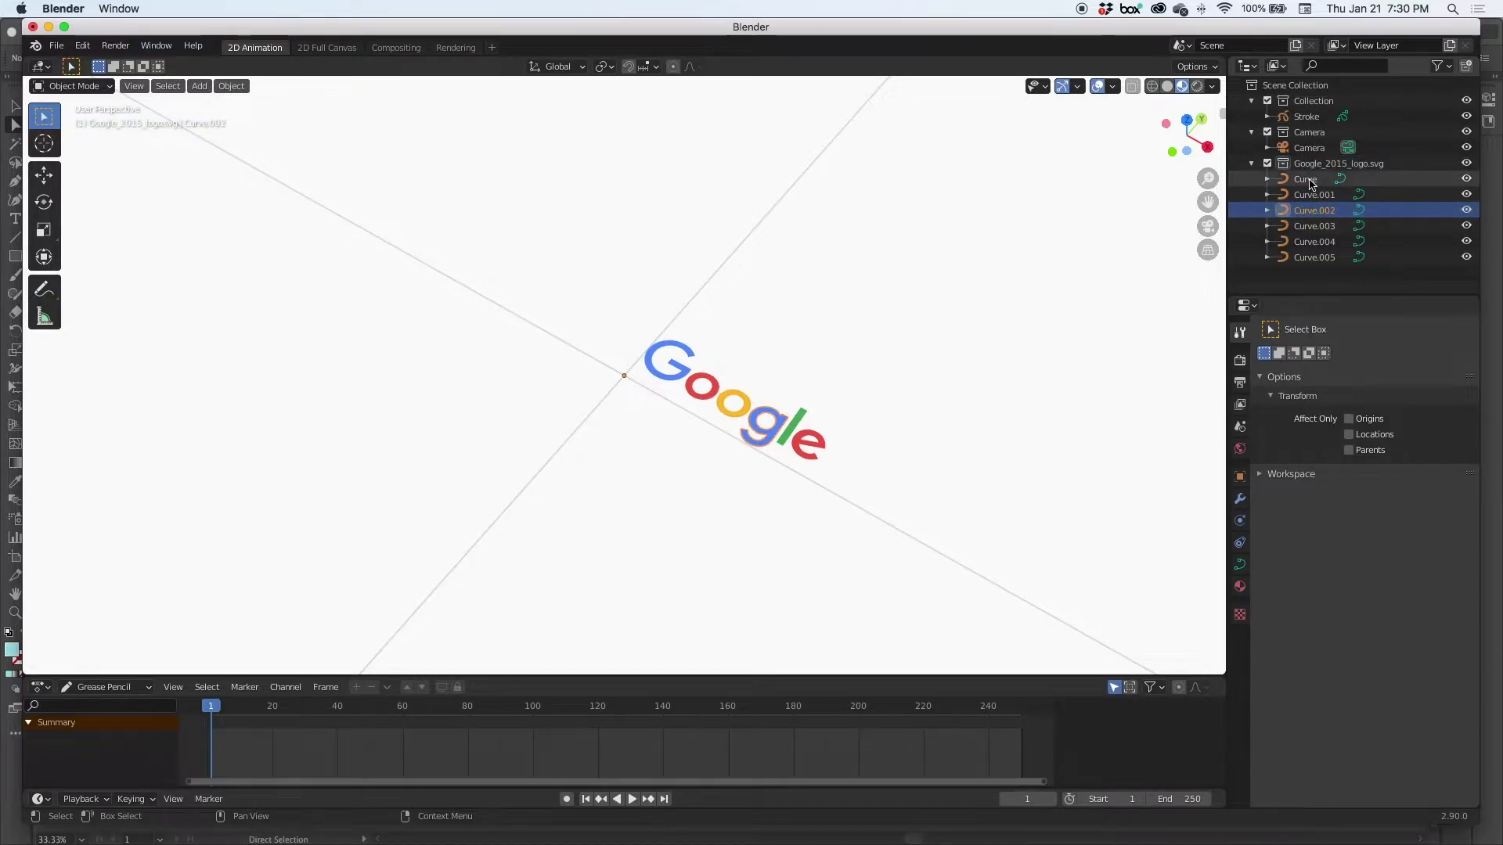
left_click(1310, 183)
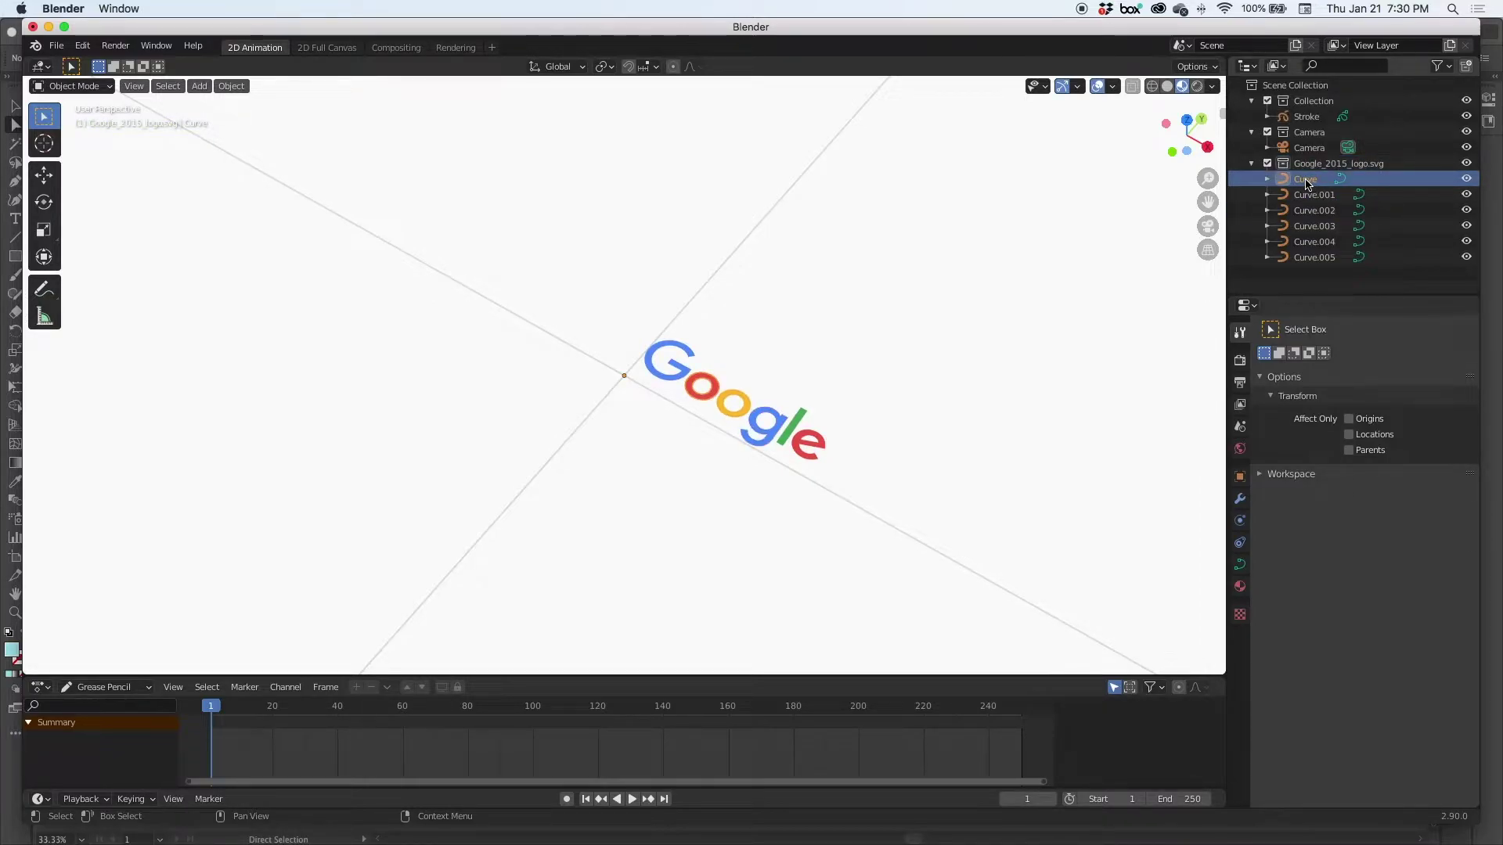
left_click(1321, 259, "shift")
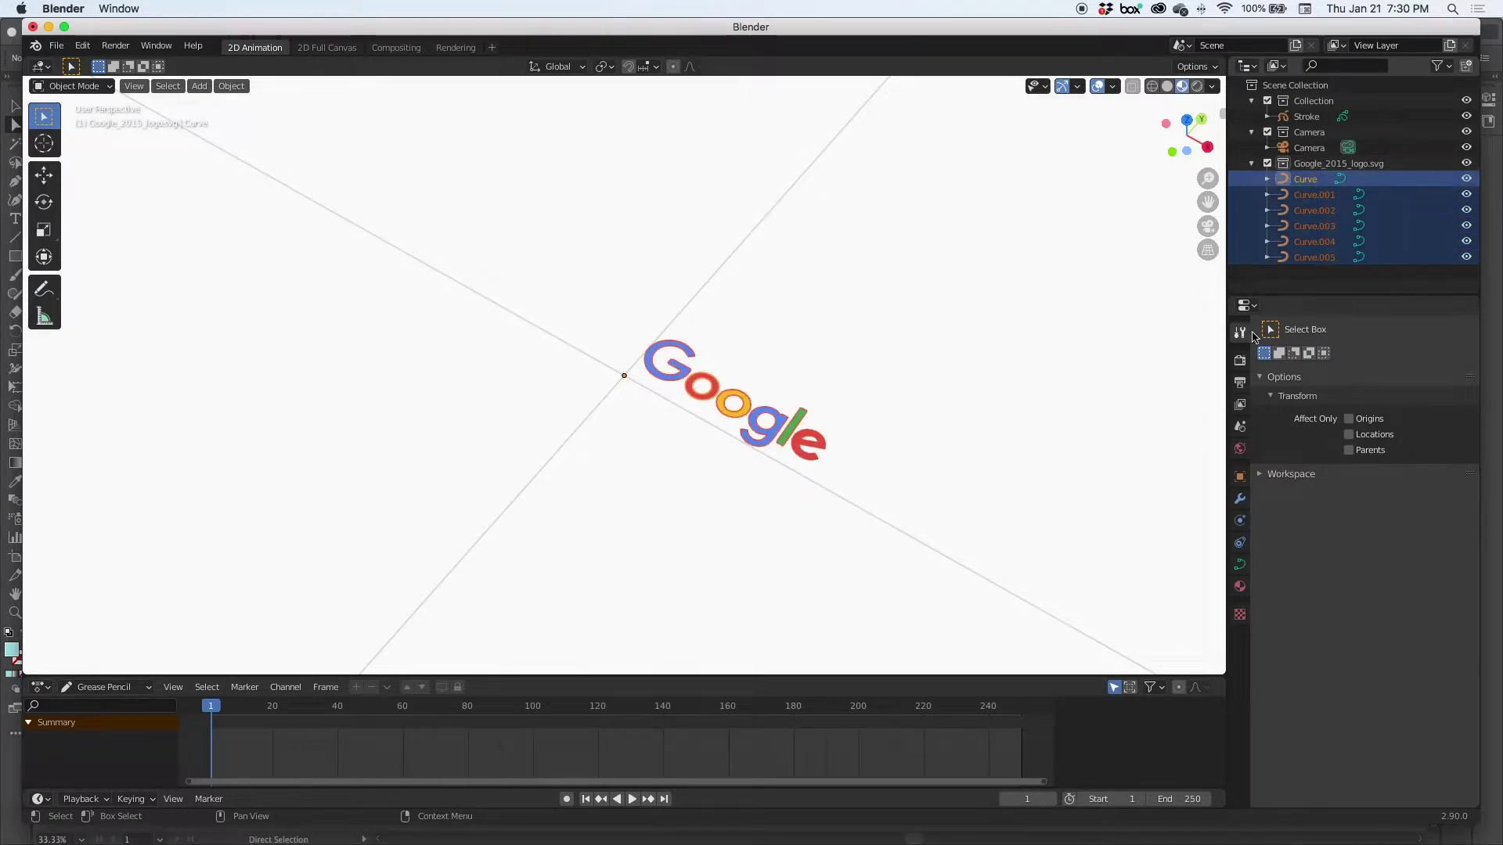
left_click(39, 260)
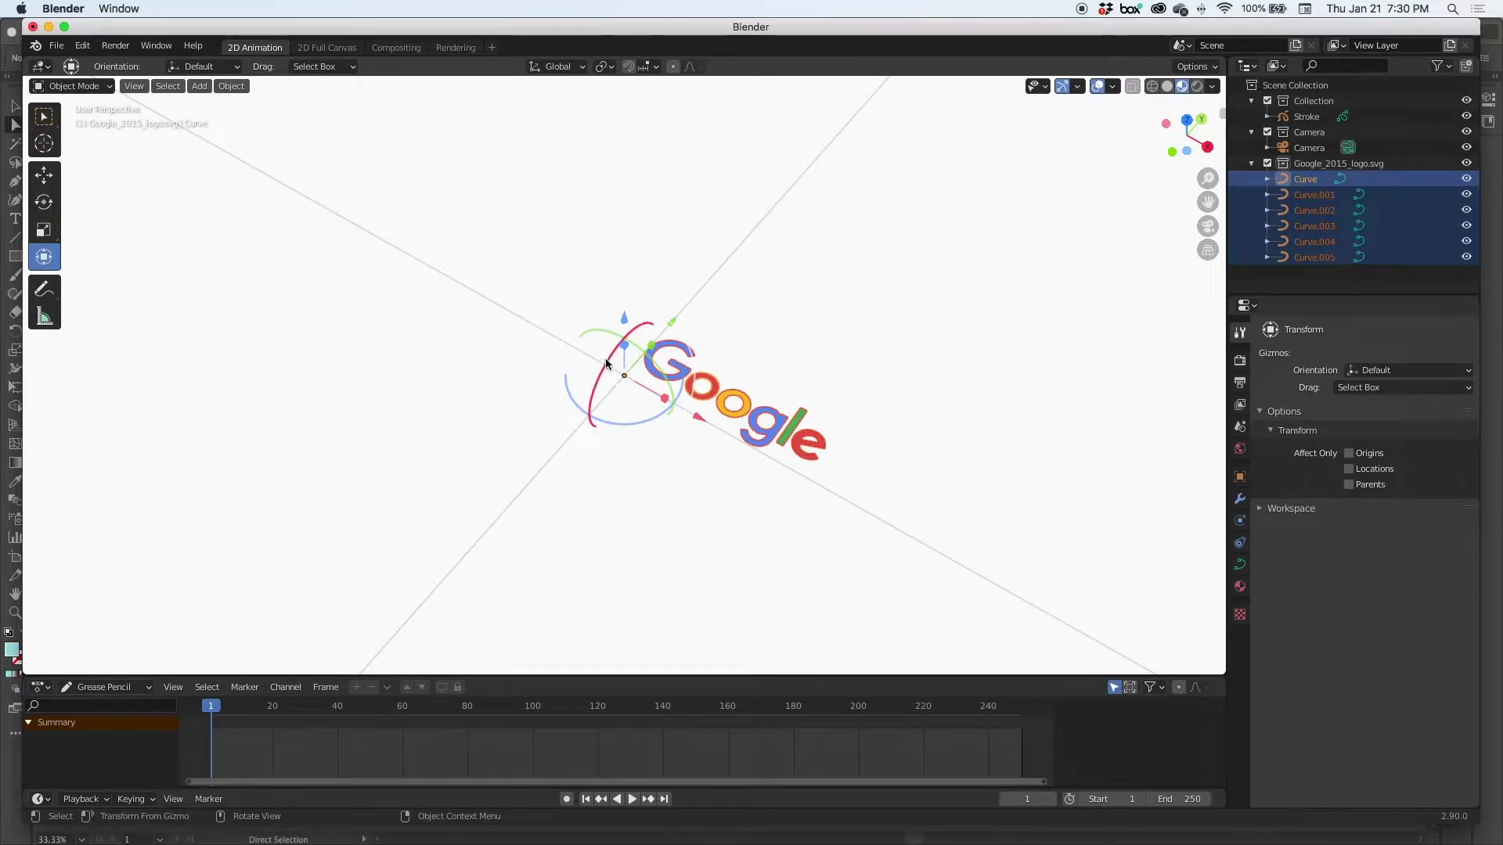
Rotate the Google logo 90° about the X axis so it stands upright
left_click_drag(606, 362, 589, 414)
left_click(102, 662)
left_click(166, 605)
type("90")
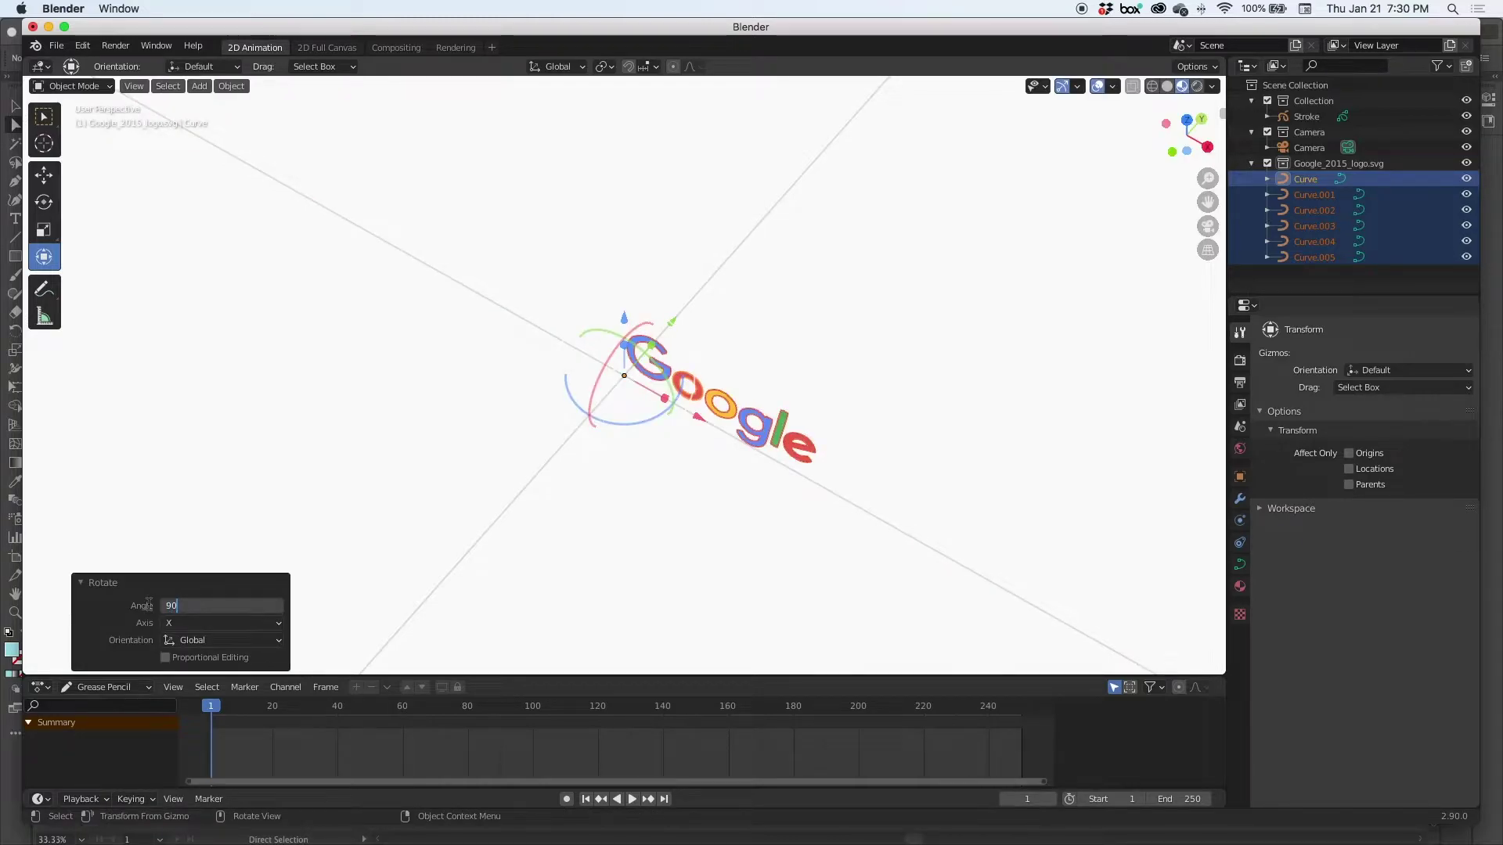
key("Return")
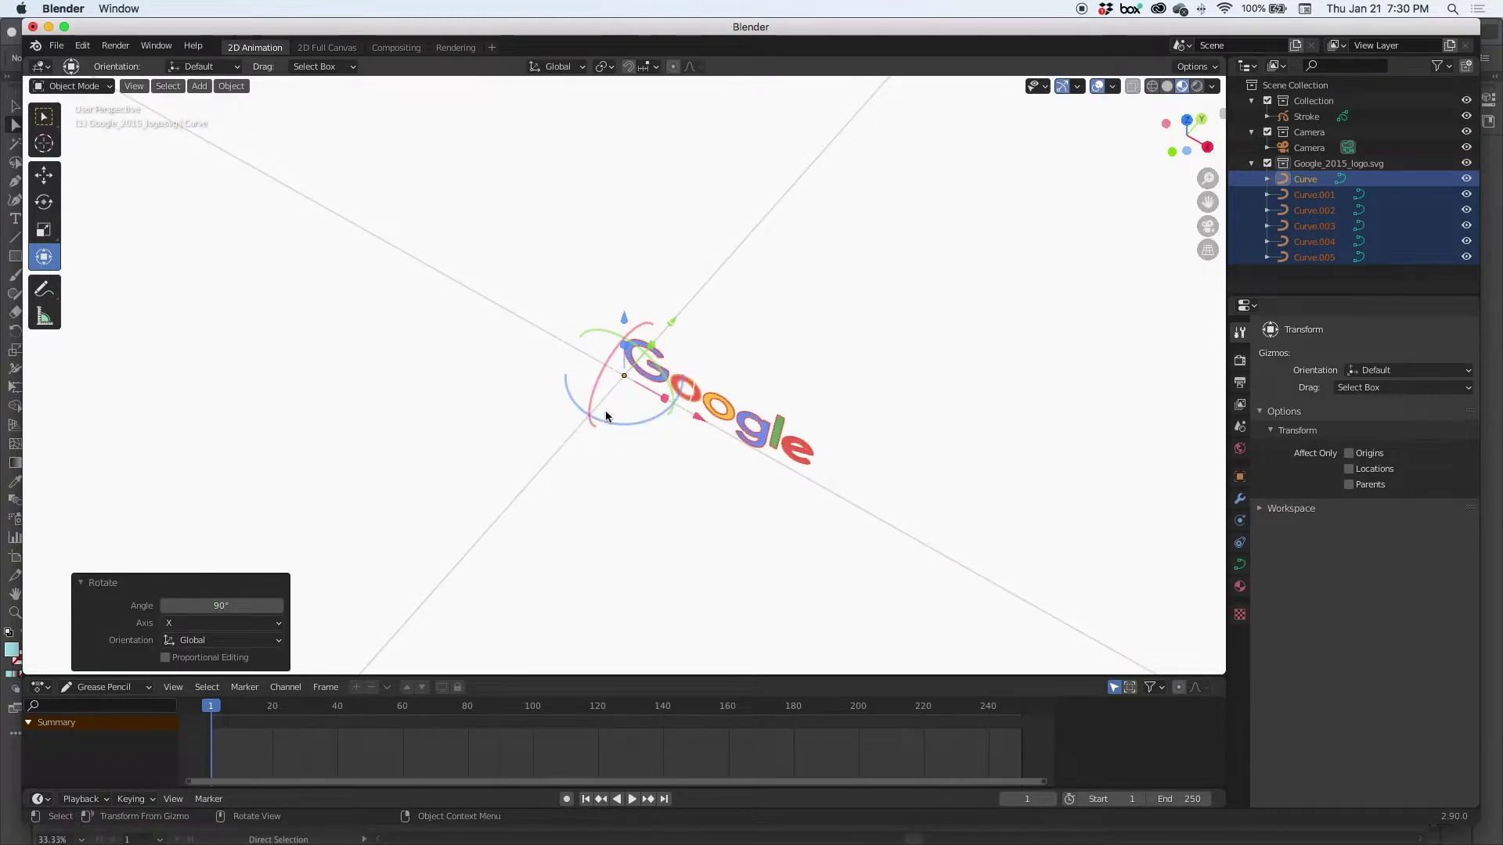
Scale the logo up to 4.998 and check it through the camera view
left_click(43, 231)
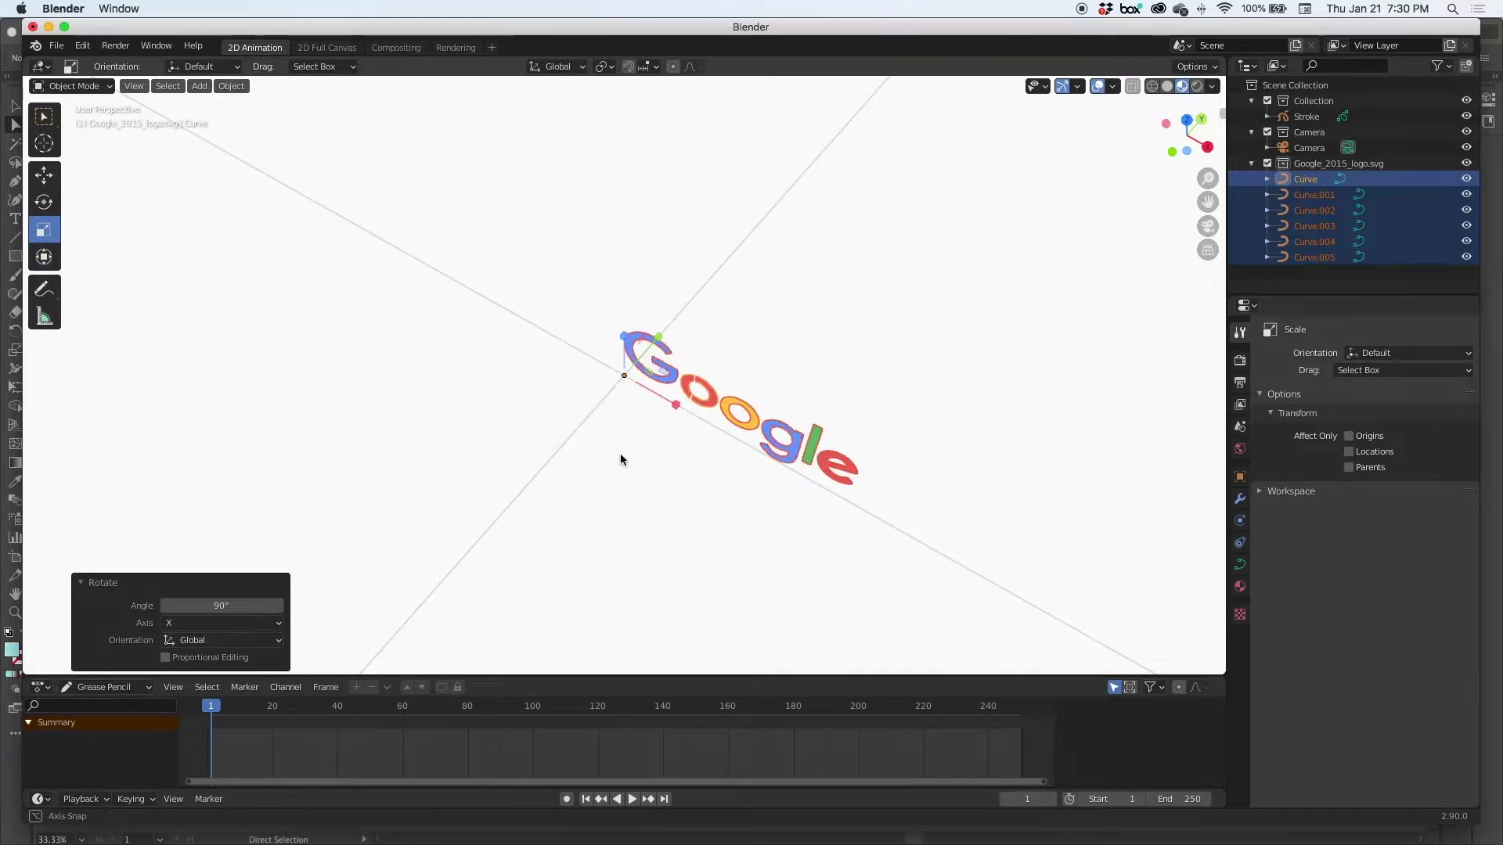
middle_click_drag(620, 455, 626, 430)
left_click_drag(626, 429, 778, 380)
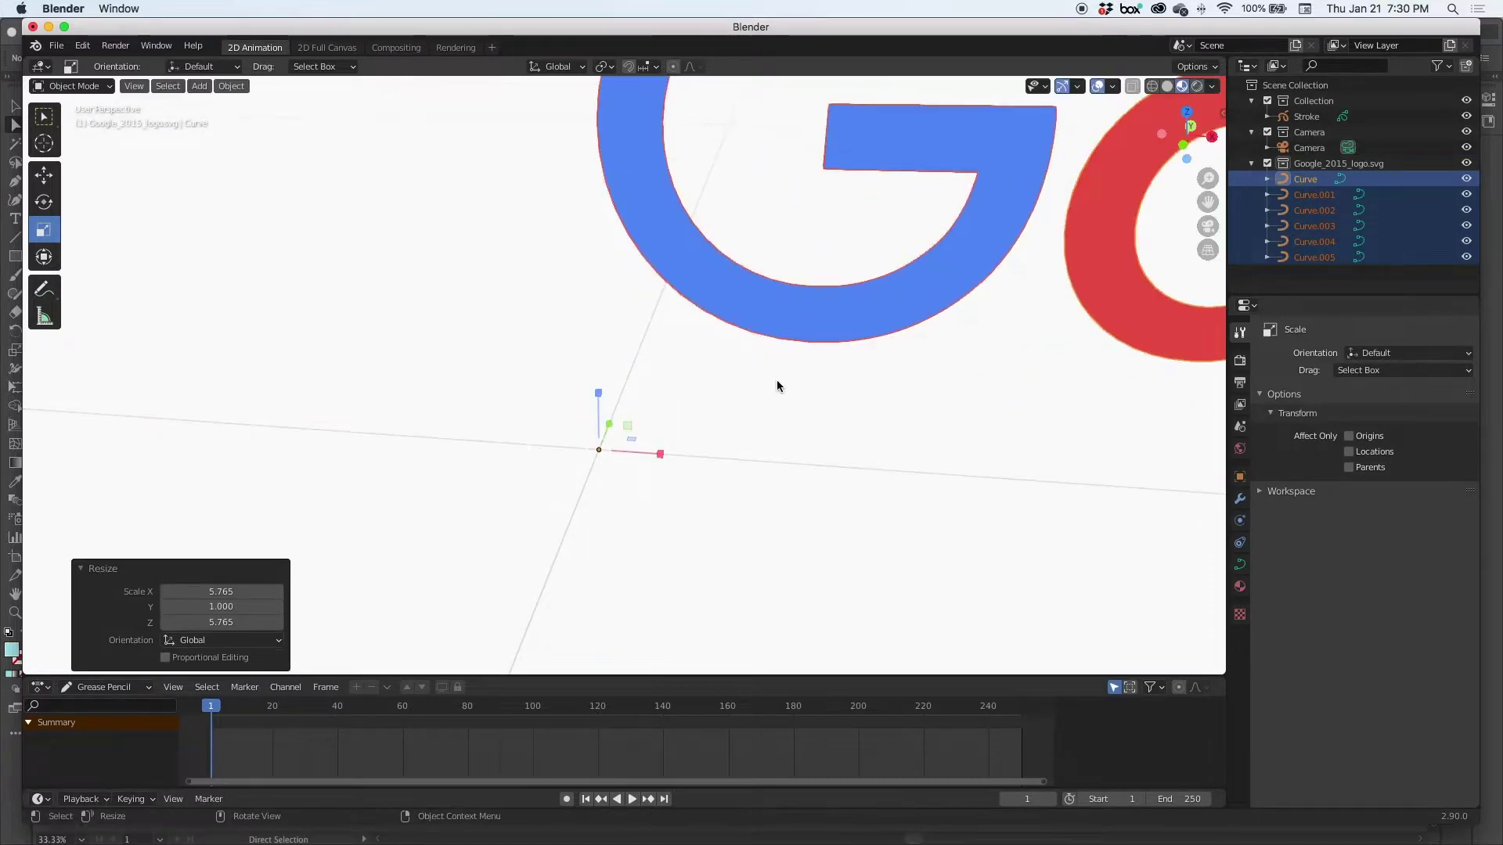
key("KP_0")
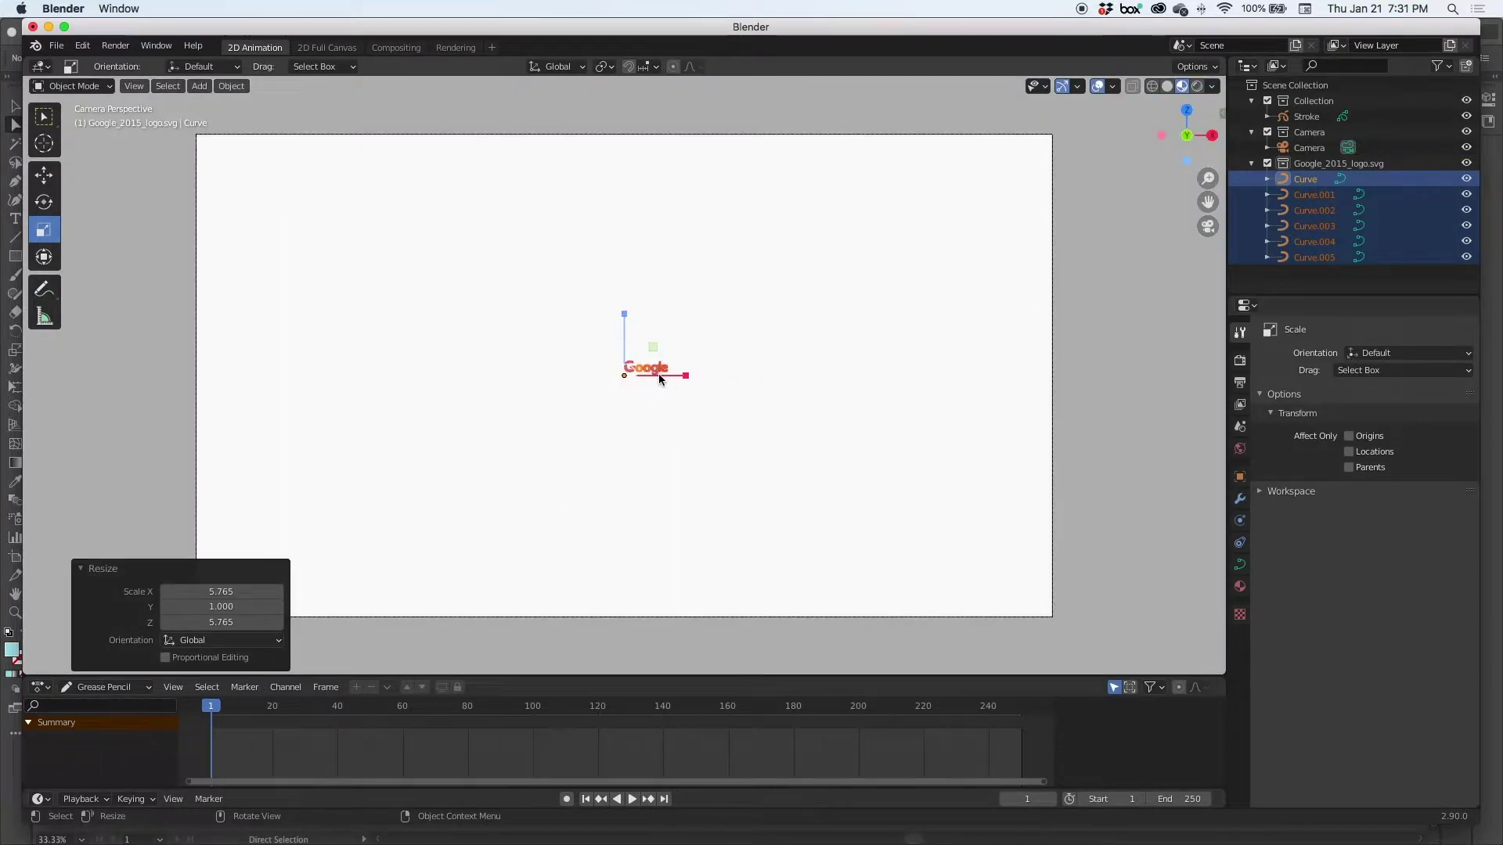
left_click_drag(656, 350, 836, 244)
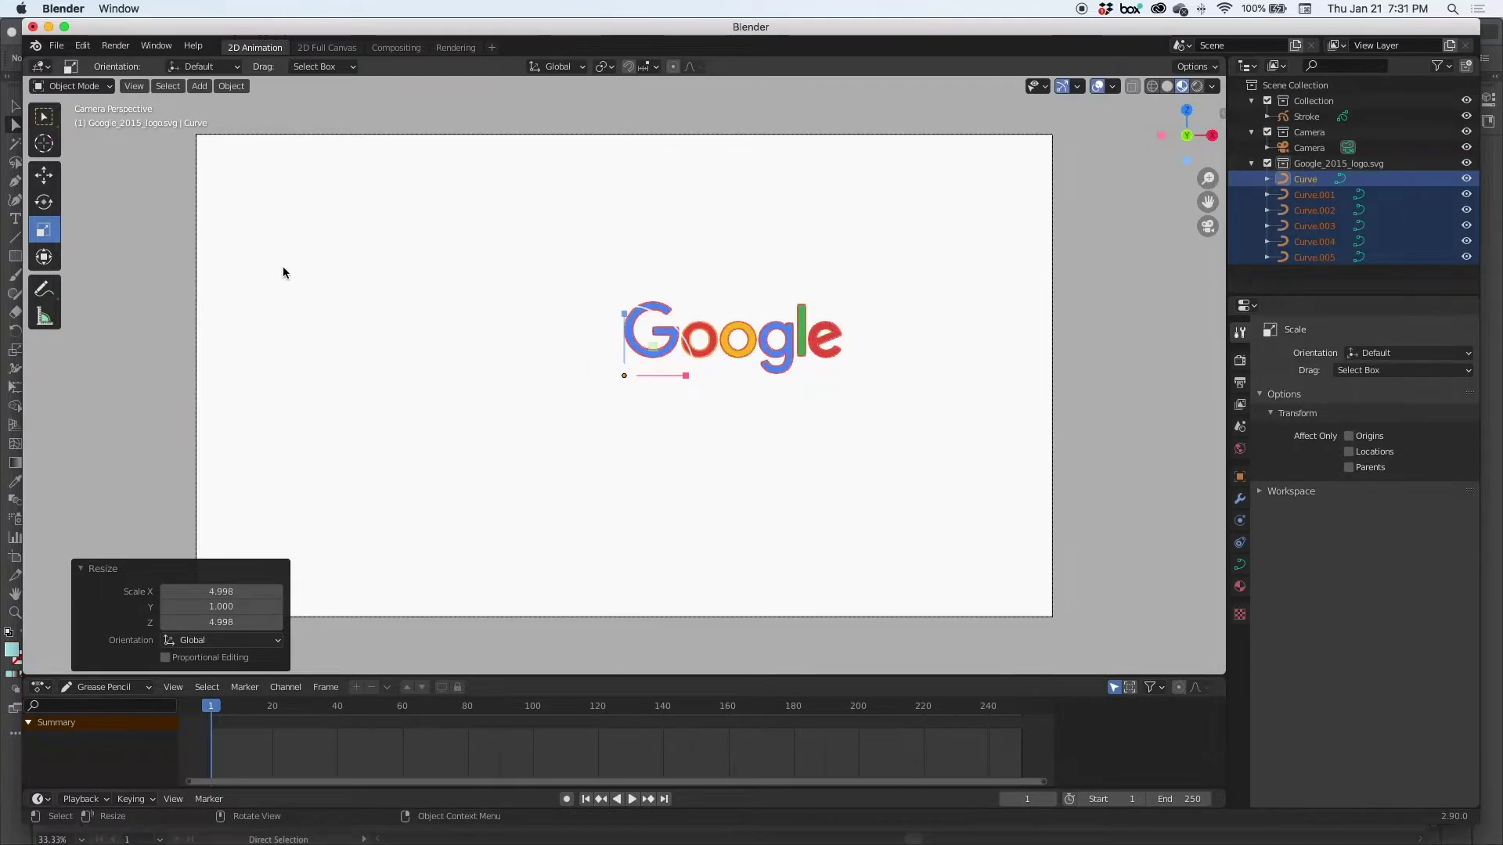
Move the logo to the left side of the camera frame
left_click(44, 174)
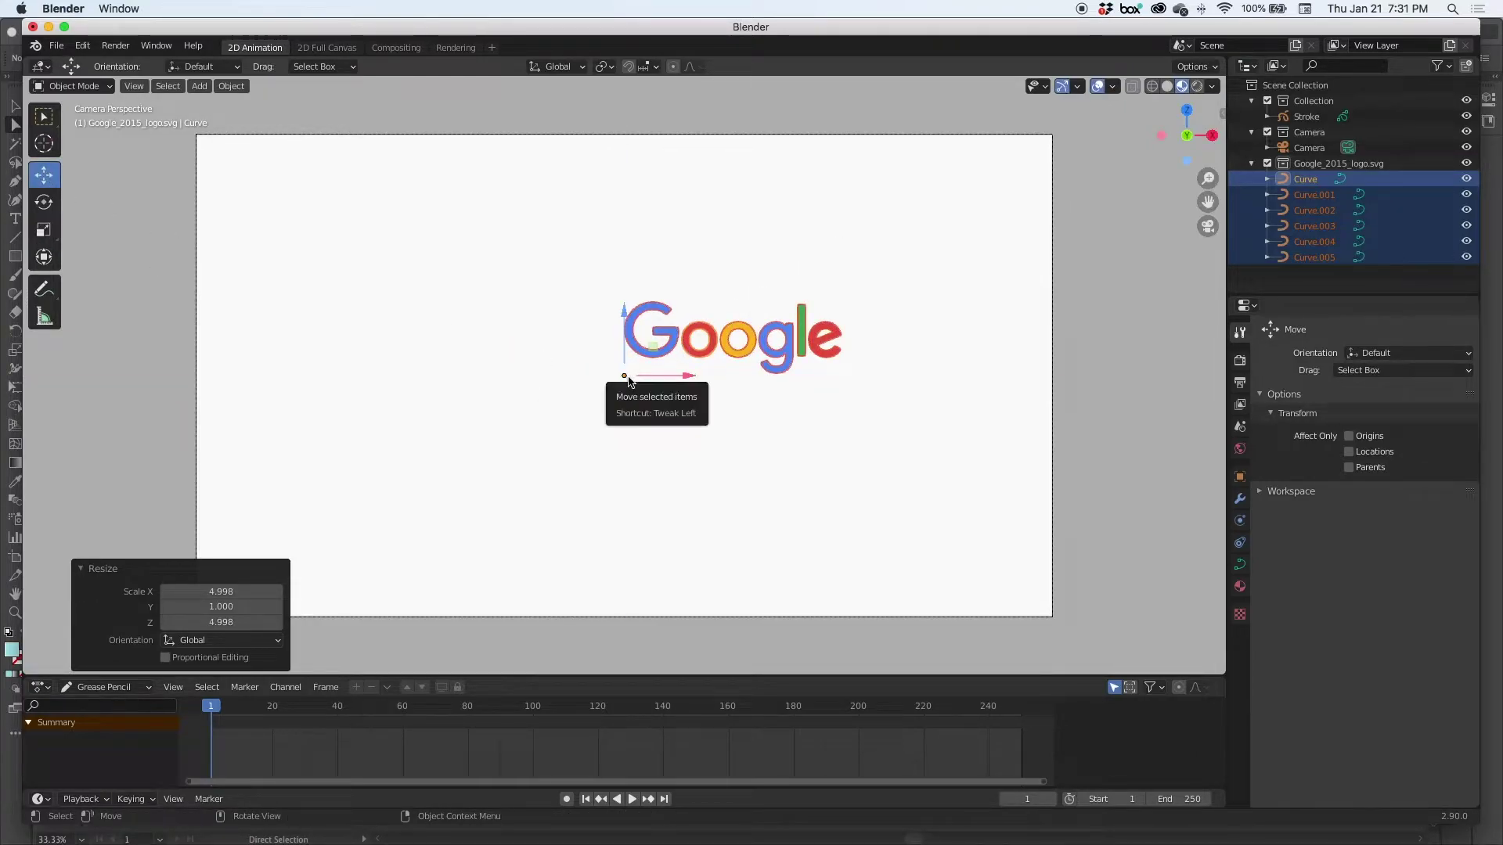
left_click_drag(640, 389, 294, 414)
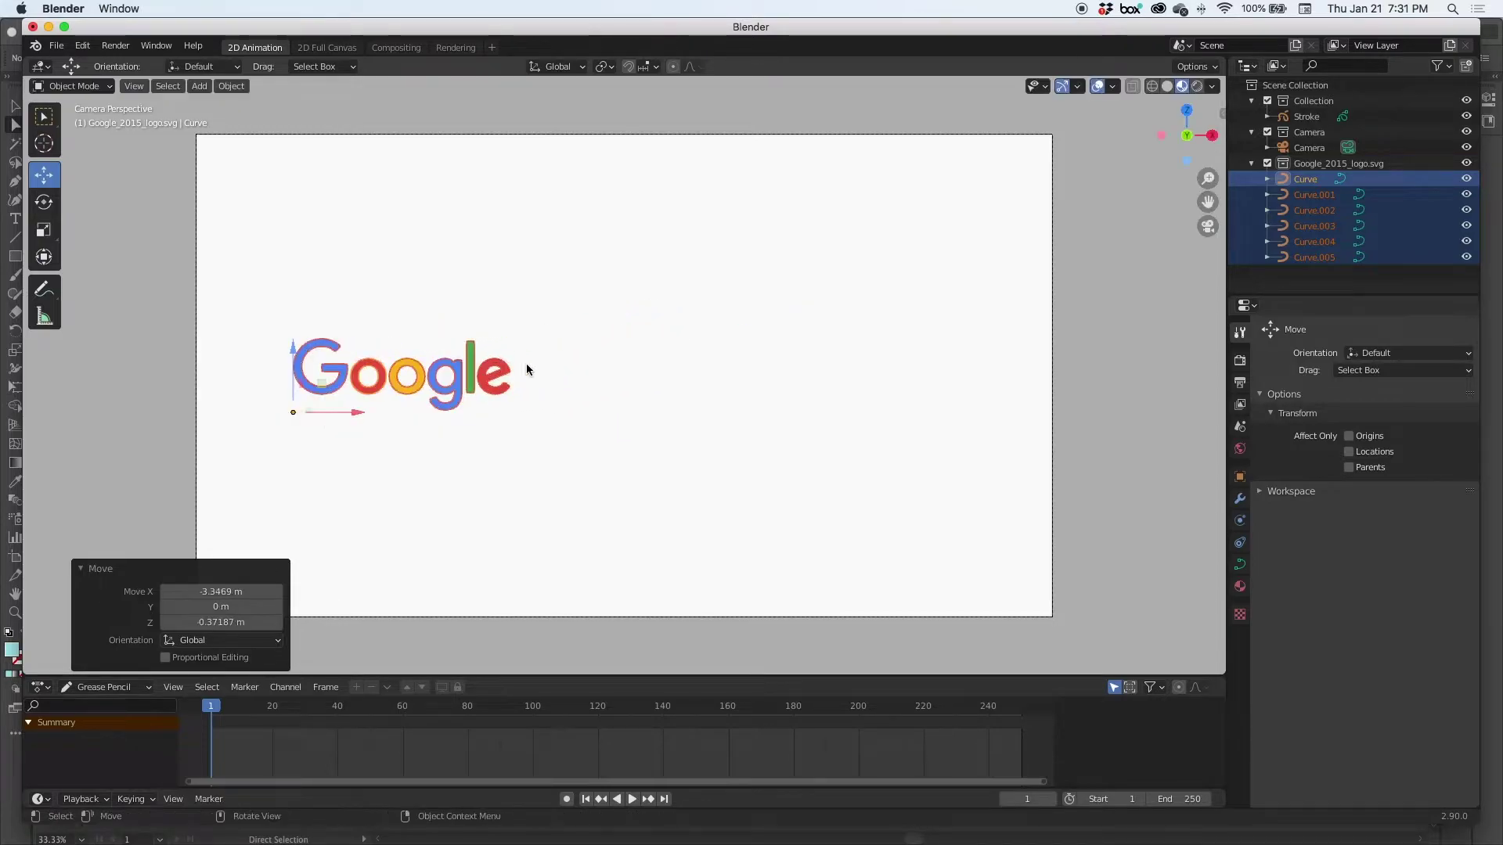
left_click(553, 315)
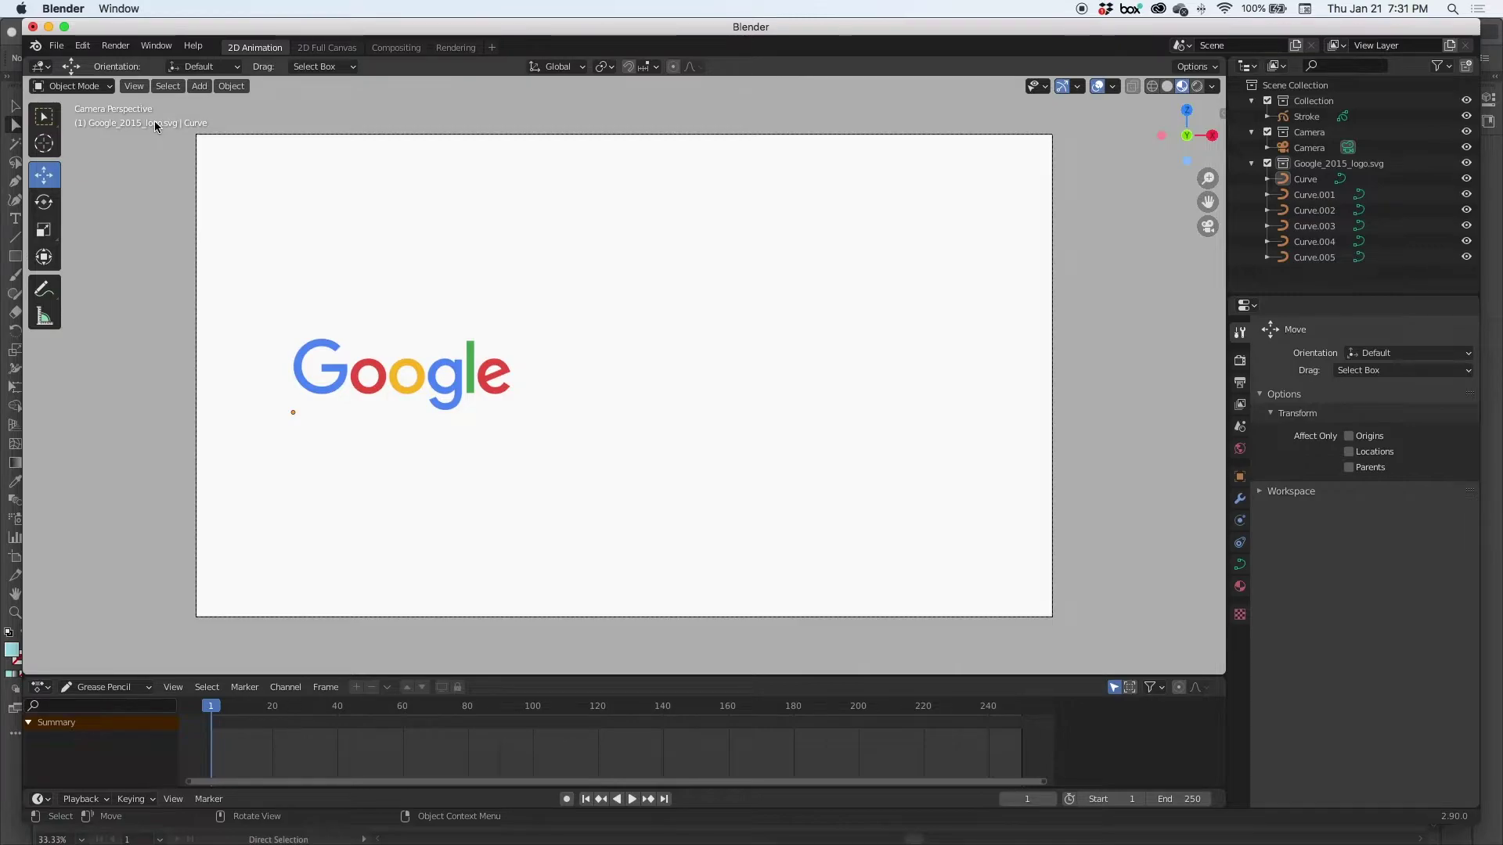
Import Outdoor background 2.svg as Curve.006 and frame the view with Home
left_click(57, 45)
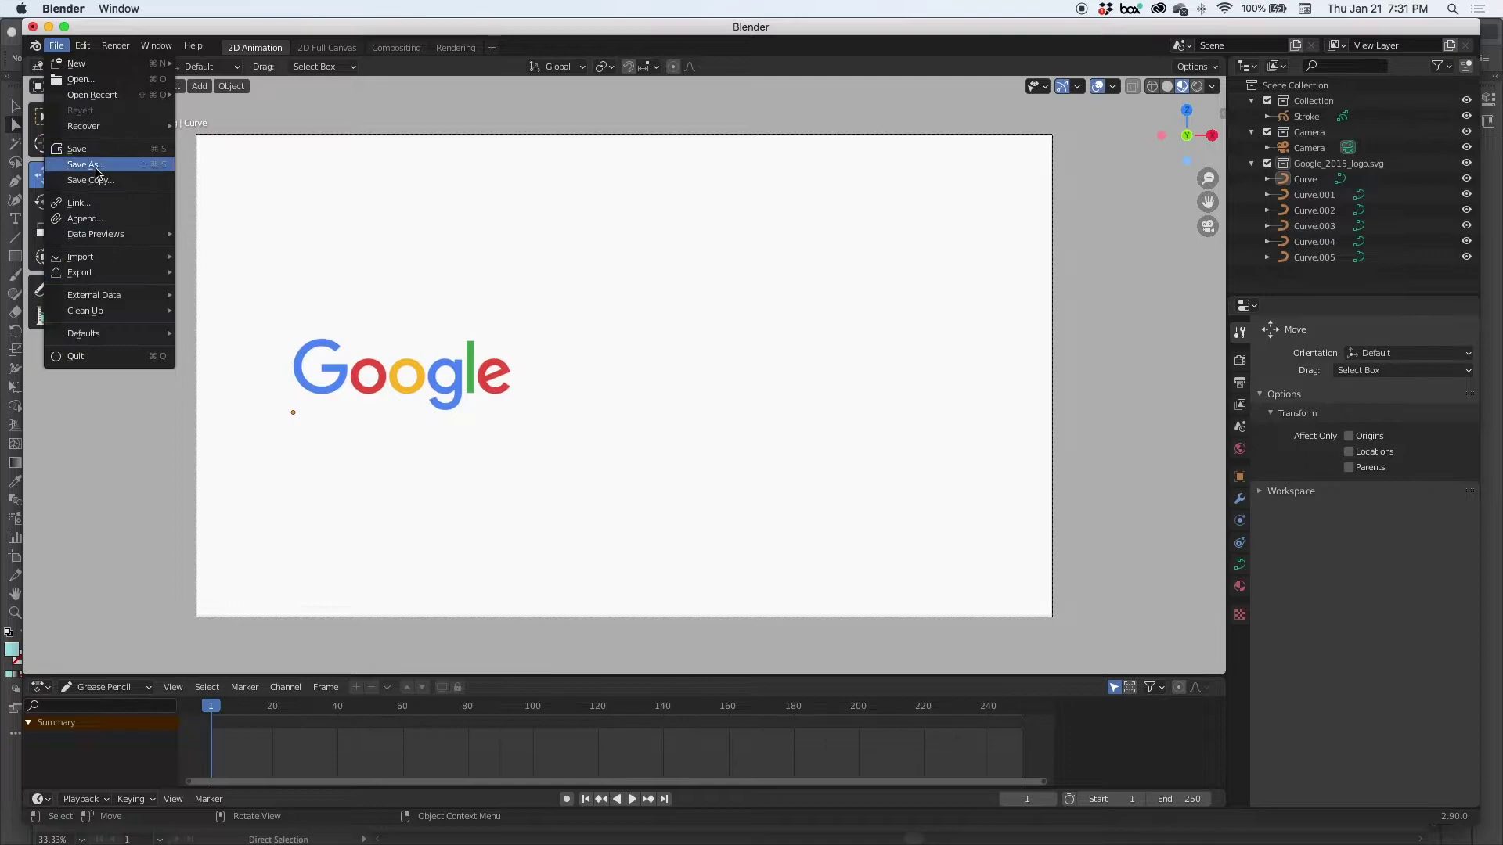
mouse_move(118, 257)
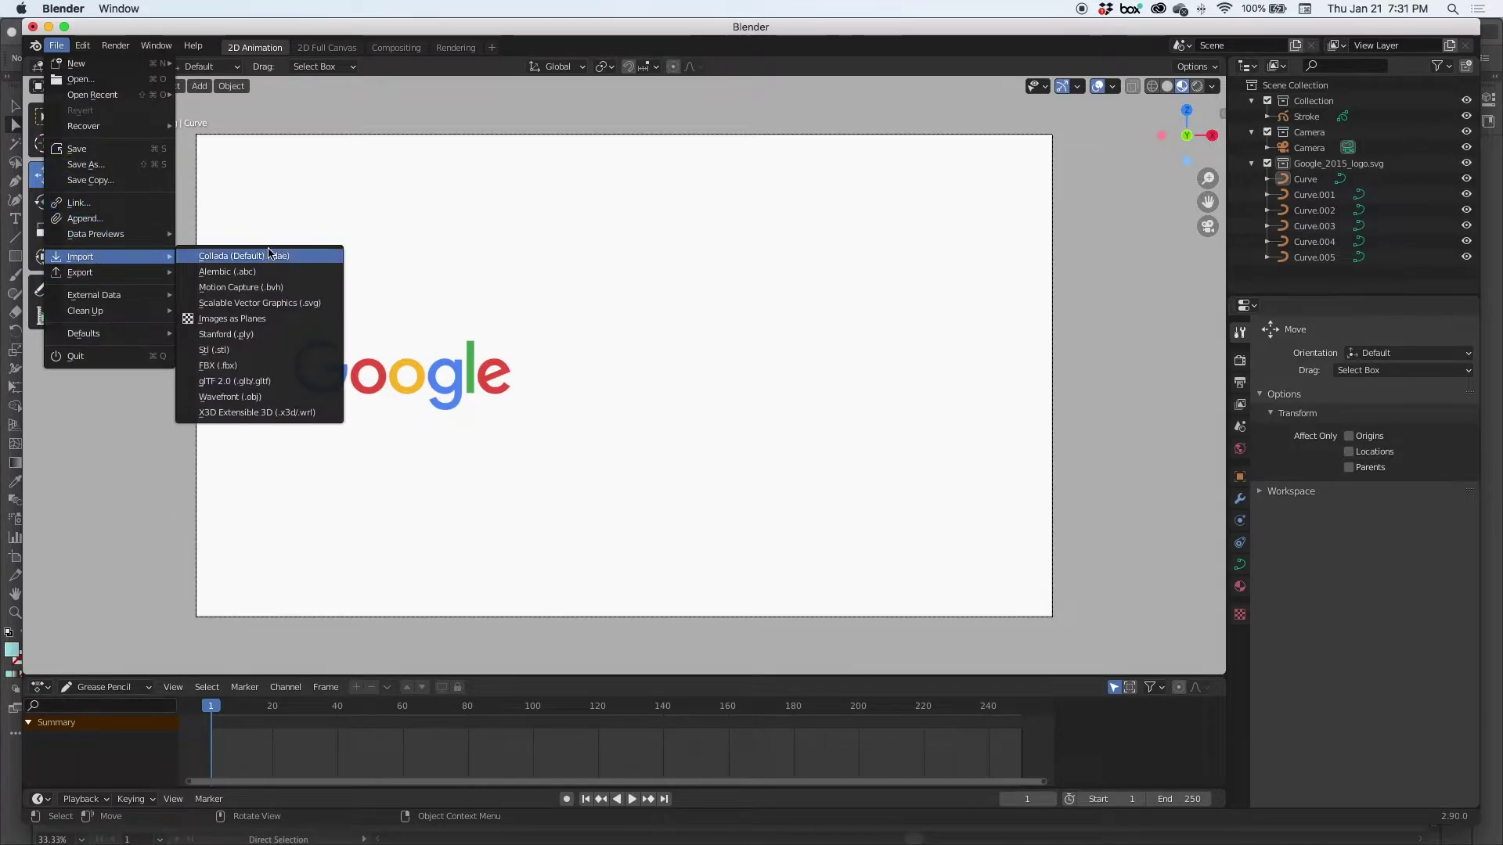
left_click(255, 305)
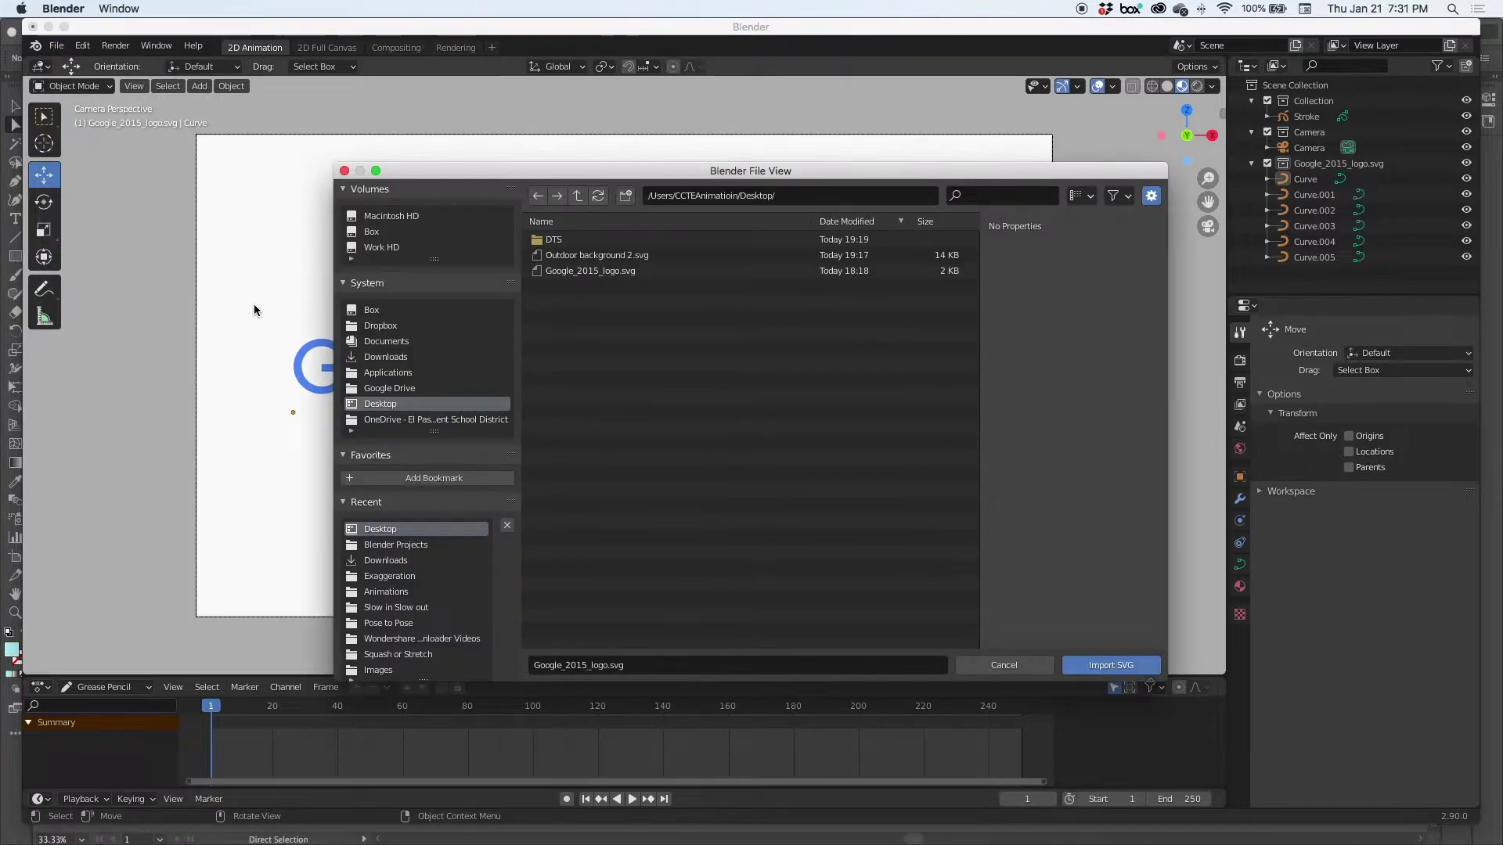
left_click(582, 256)
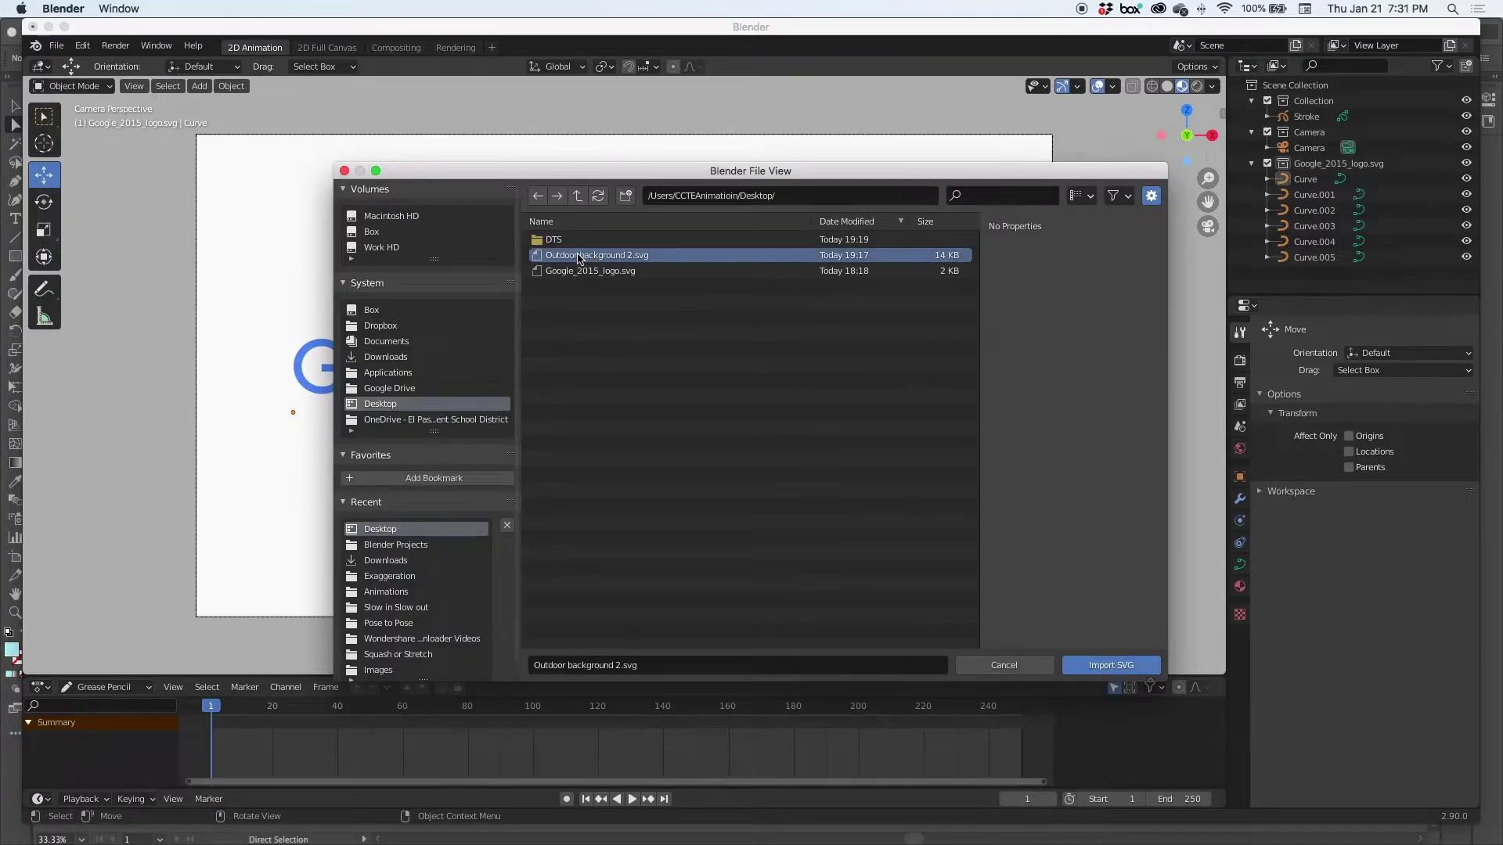
left_click(1108, 663)
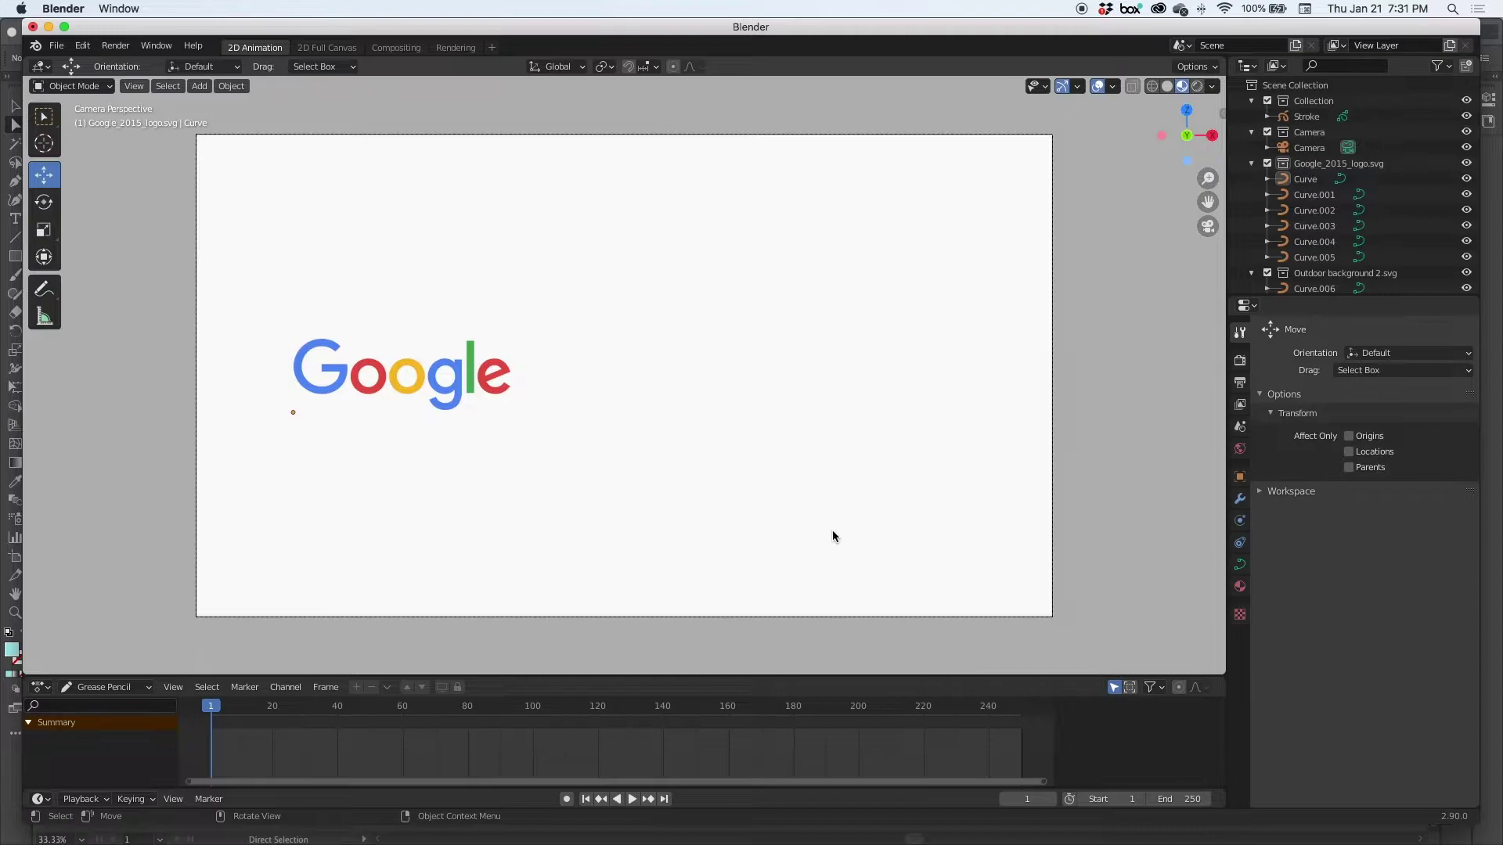
scroll(628, 407, "down", 3)
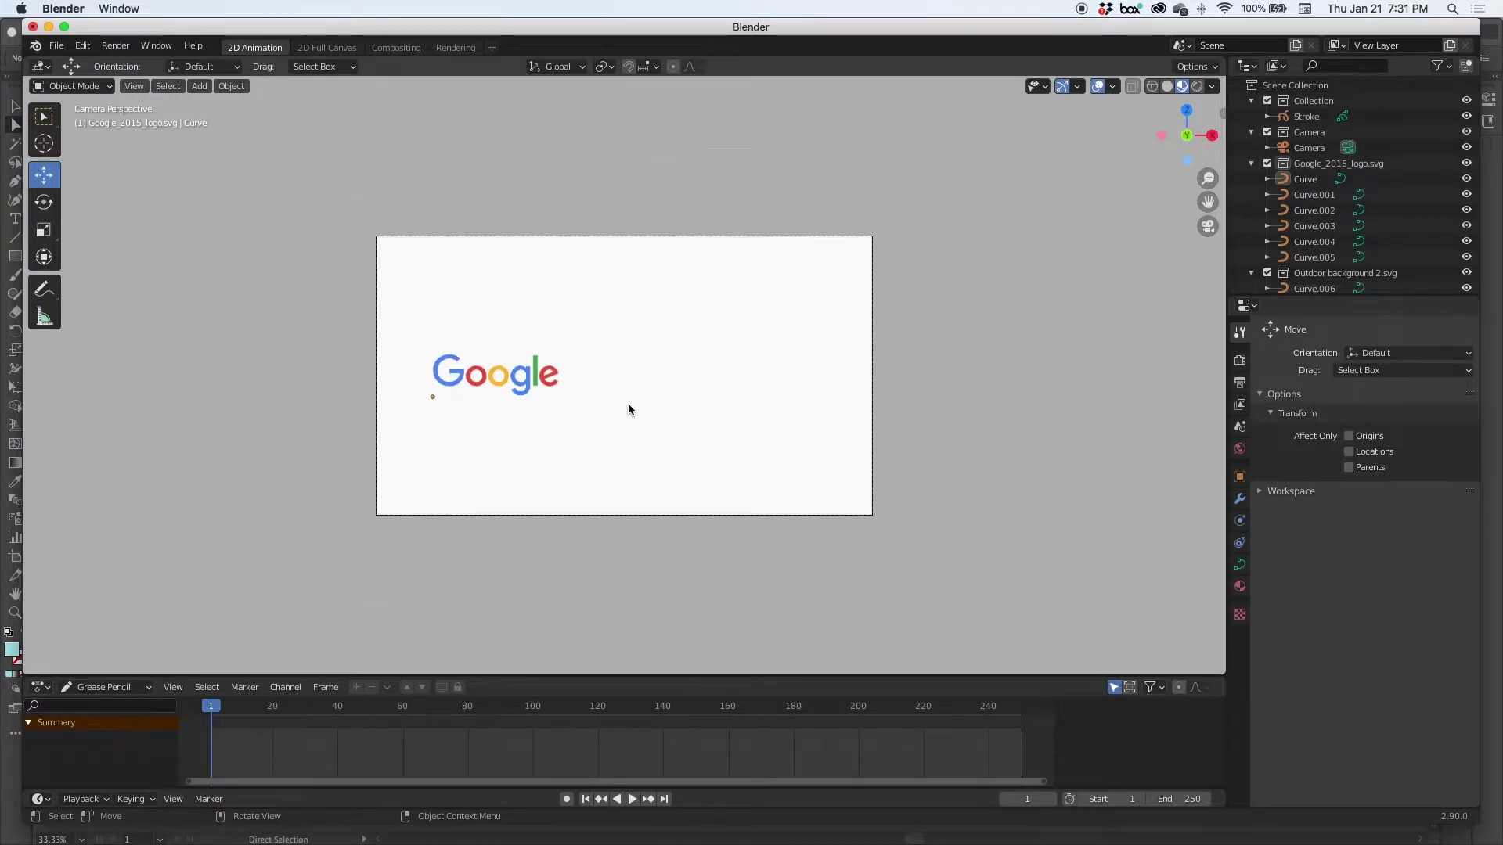
scroll(628, 407, "up", 5)
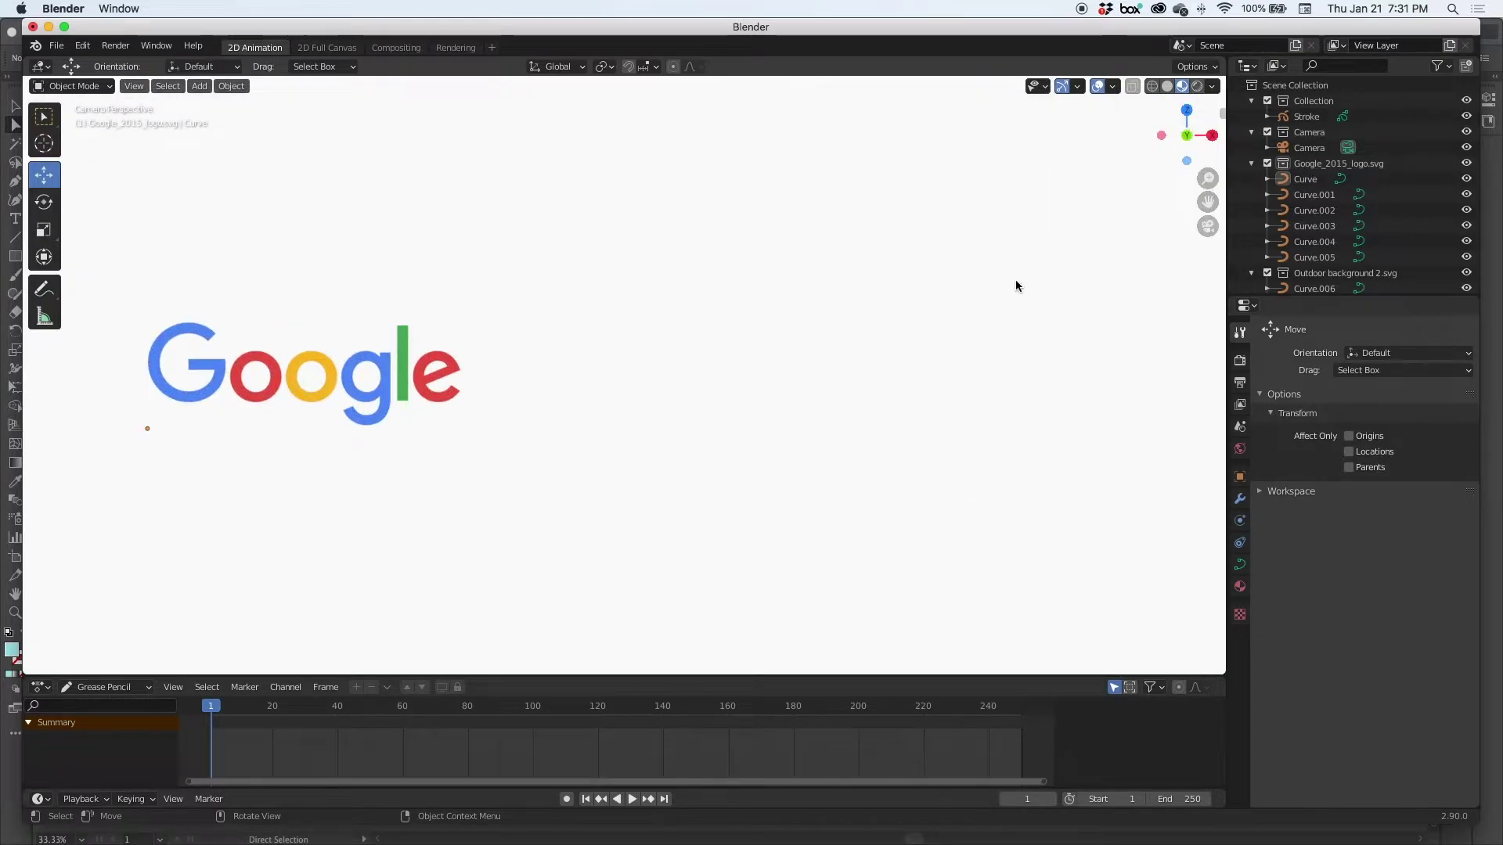
key("Home")
Select the dark rectangle Curve.006 and display its black SVGMat.007 material
middle_click_drag(646, 372, 628, 403)
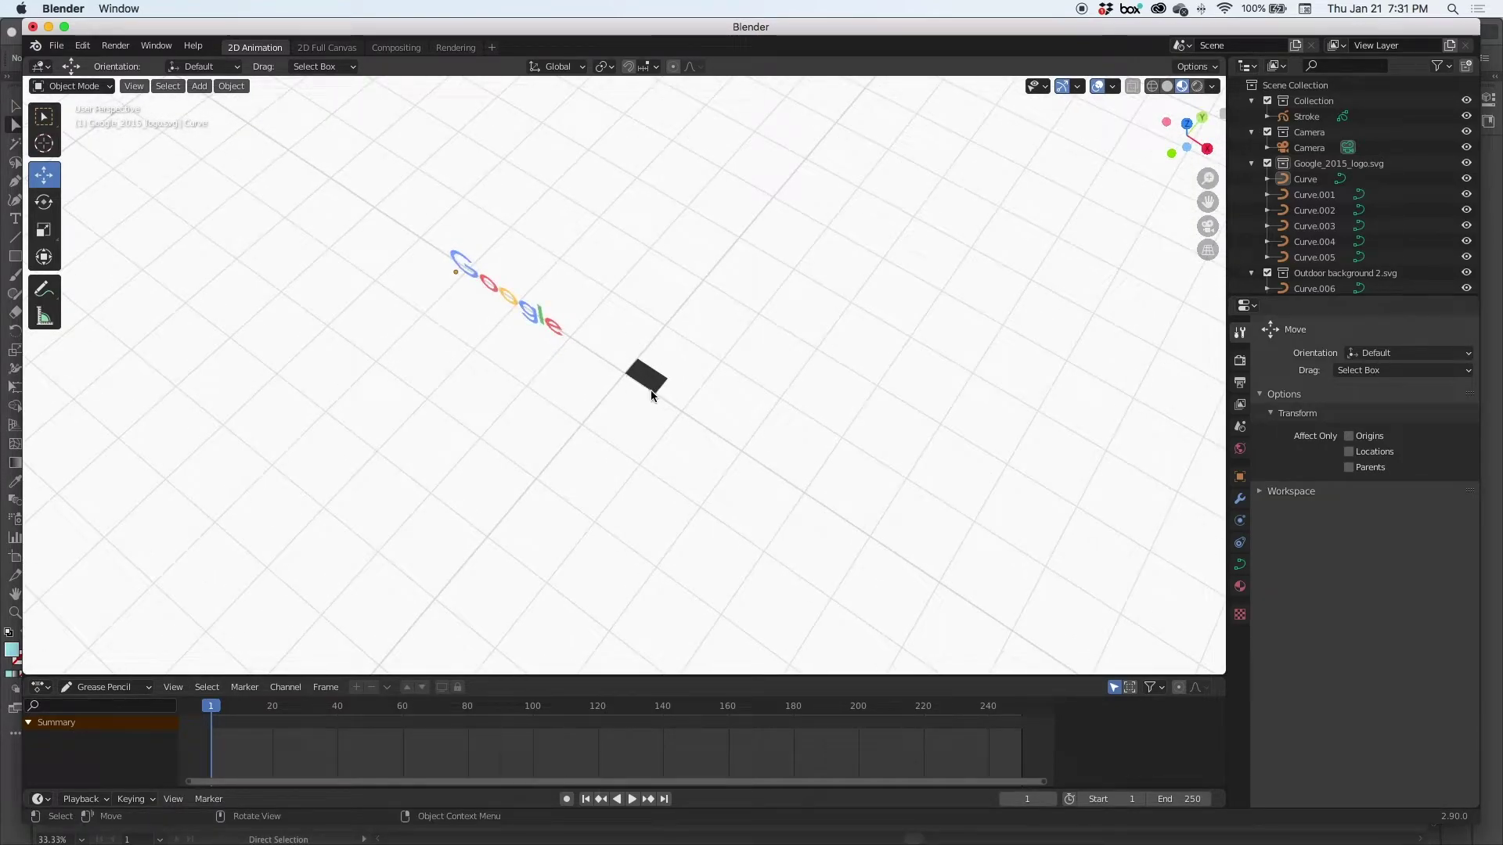
scroll(651, 396, "up", 8)
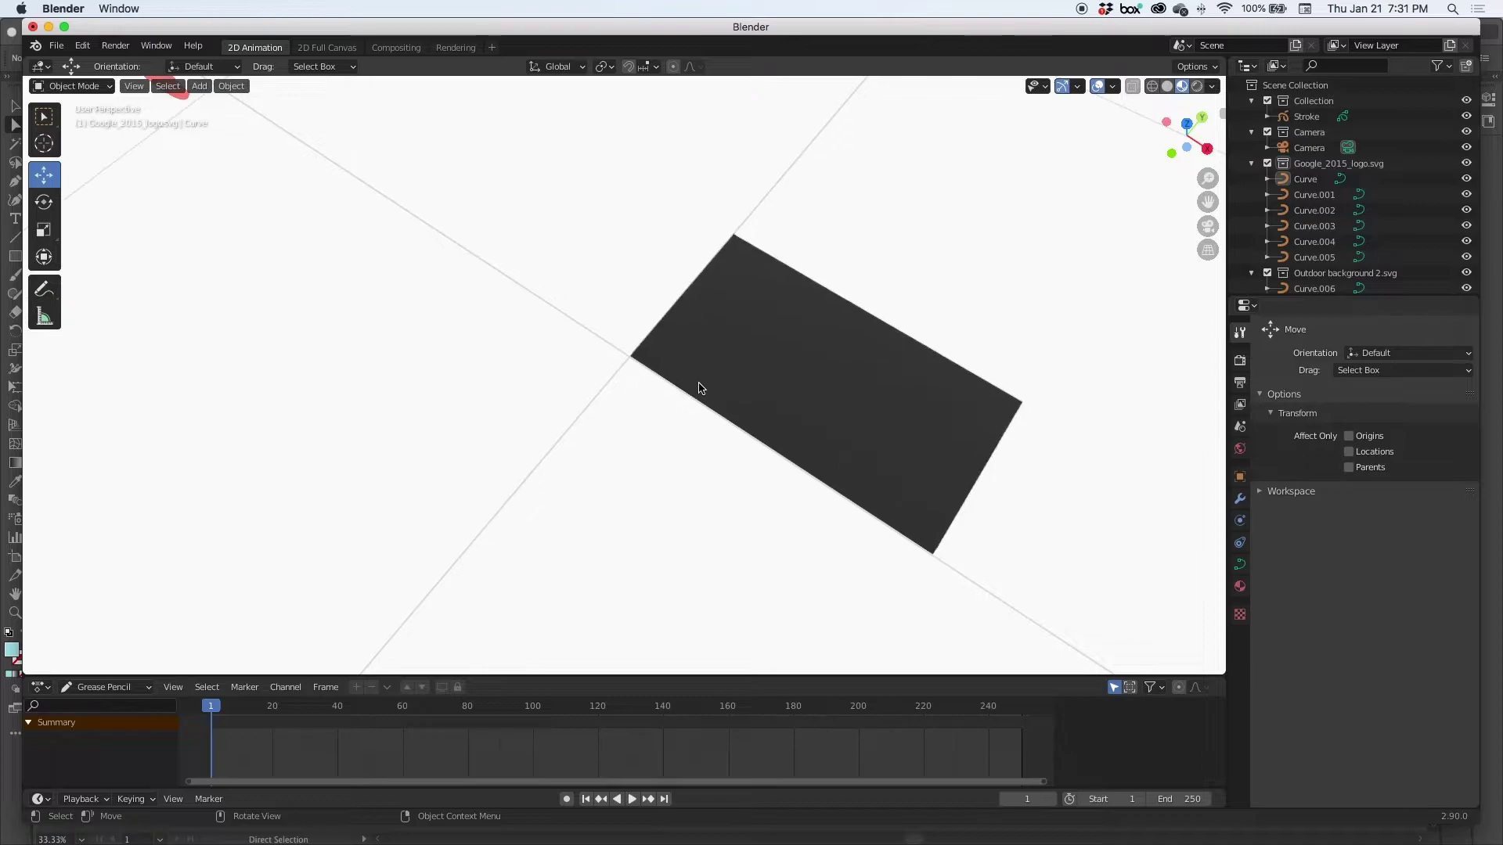
scroll(701, 382, "down", 3)
scroll(729, 371, "up", 4)
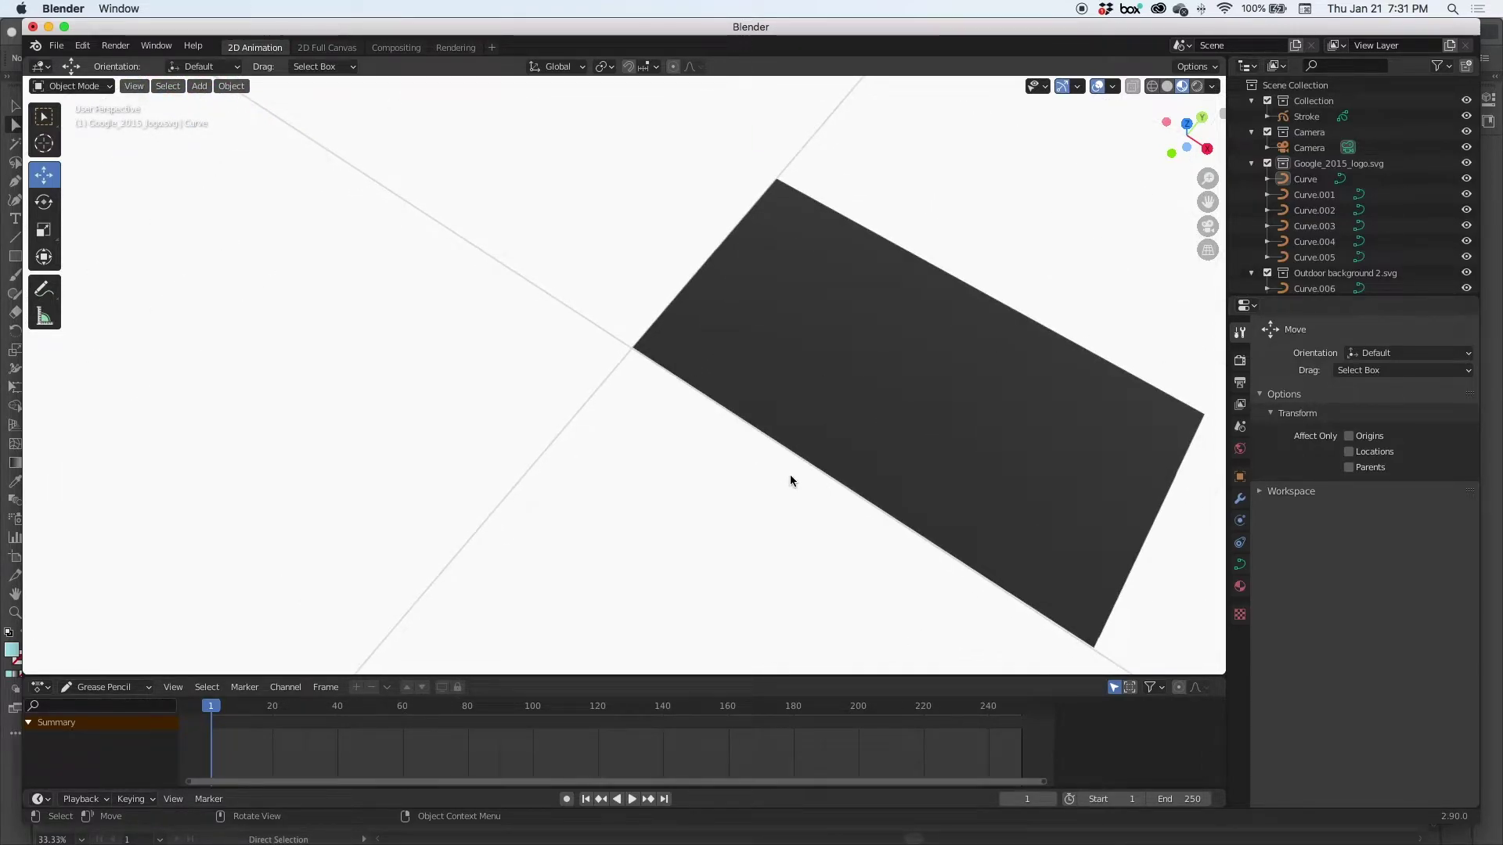
middle_click_drag(835, 460, 561, 439, "shift")
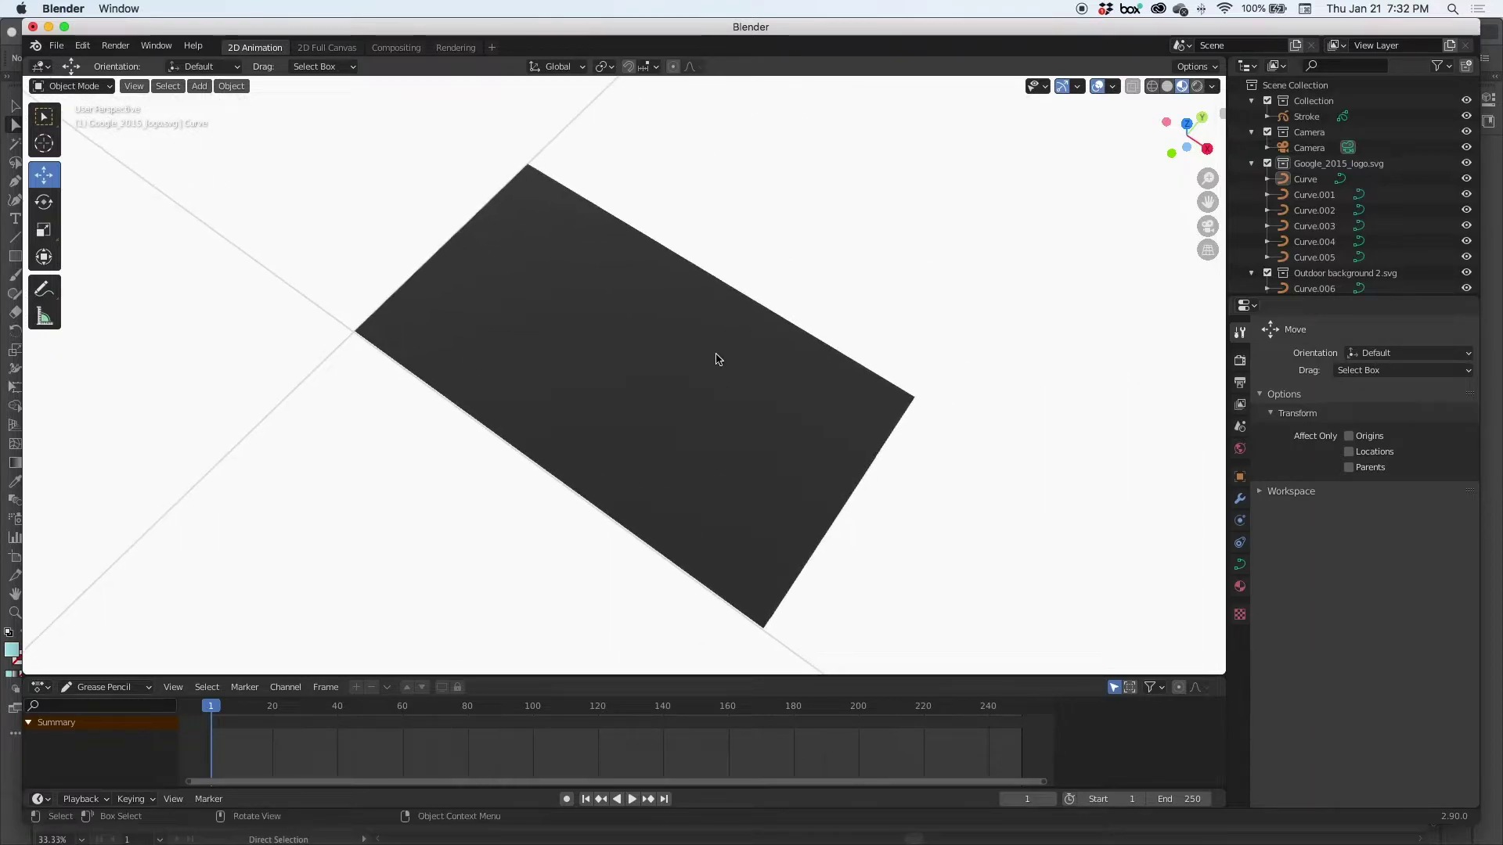
left_click(750, 322)
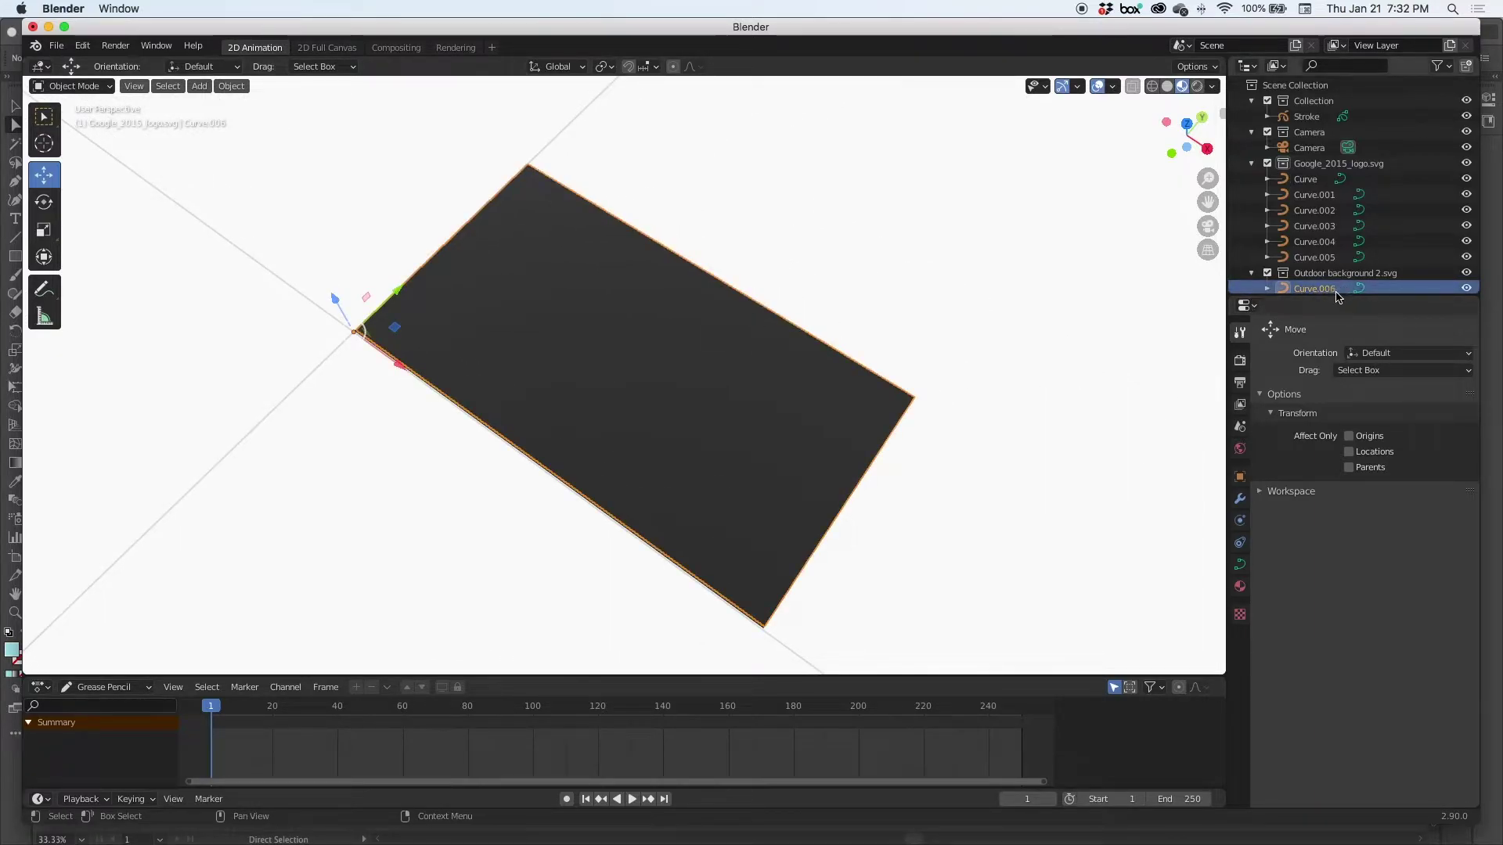
scroll(1337, 282, "down", 3)
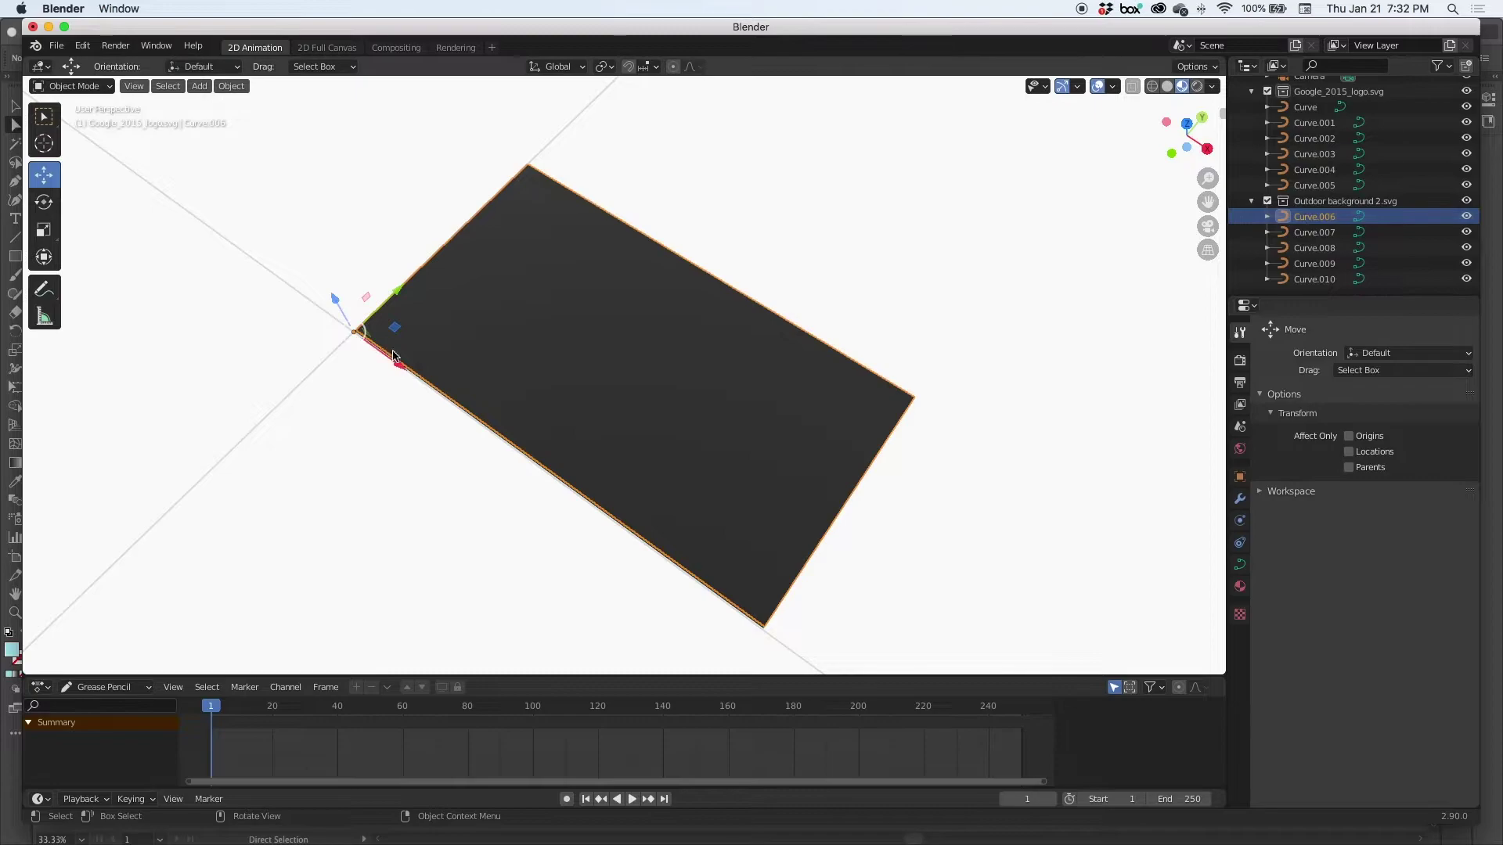
left_click(1239, 587)
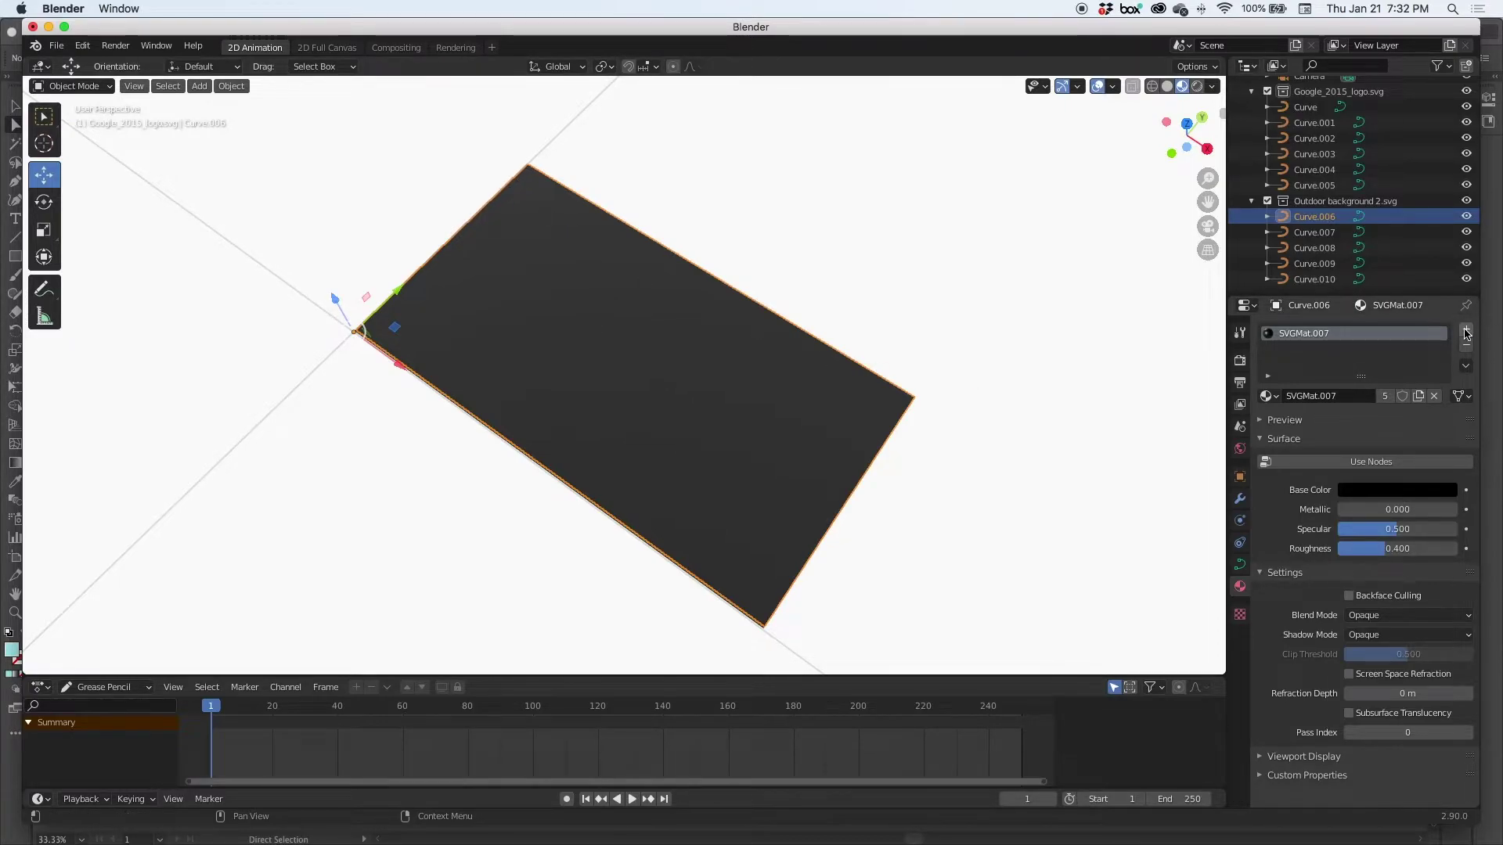
Add a new material slot on Curve.006 with a material named Sky Blue and a blue base colour
left_click(1466, 334)
left_click(1367, 426)
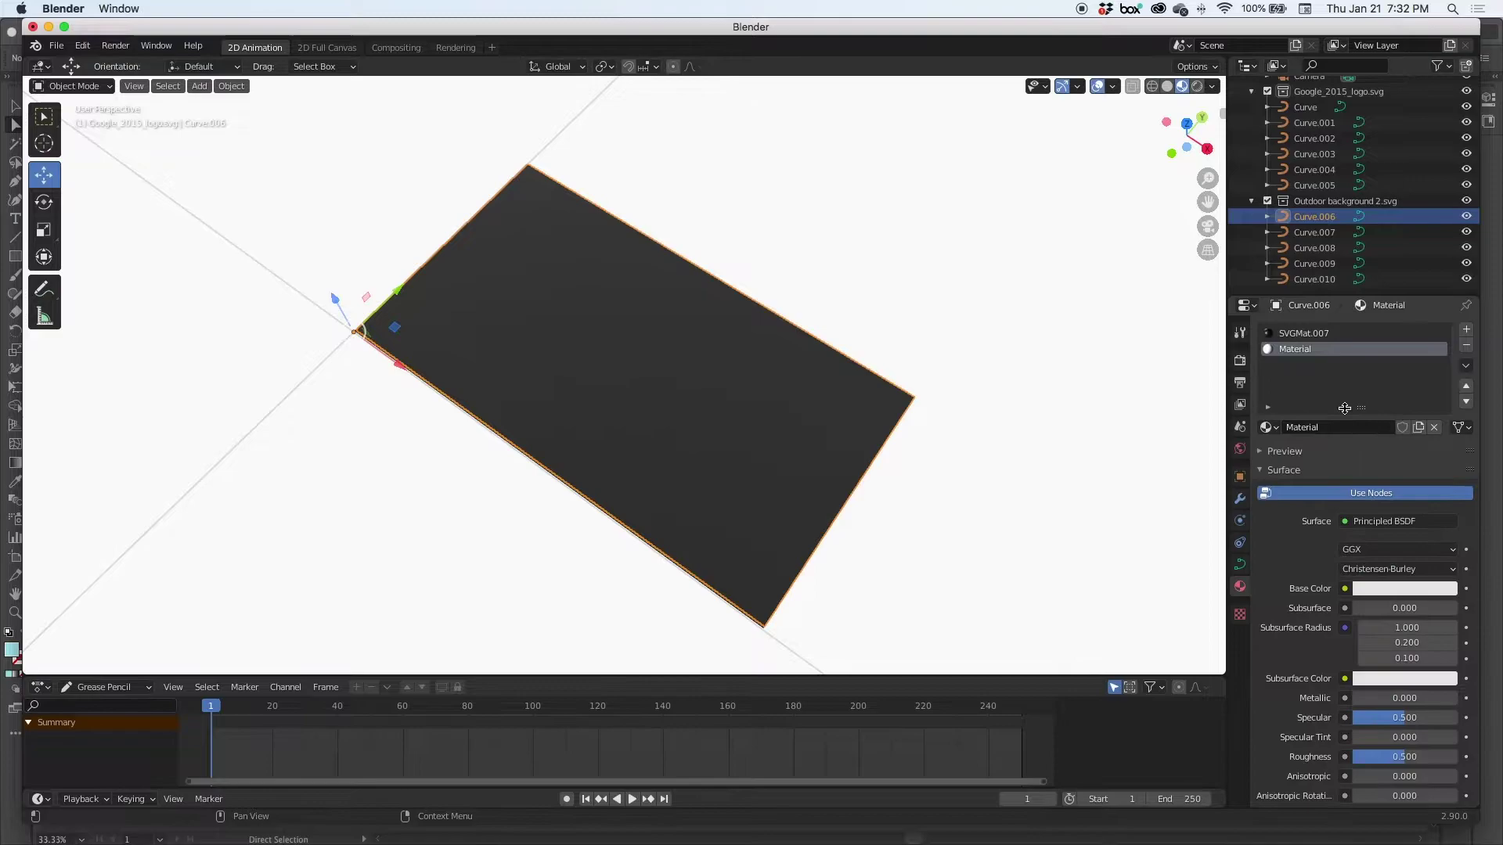
left_click(1342, 426)
left_click_drag(1309, 427, 1237, 427)
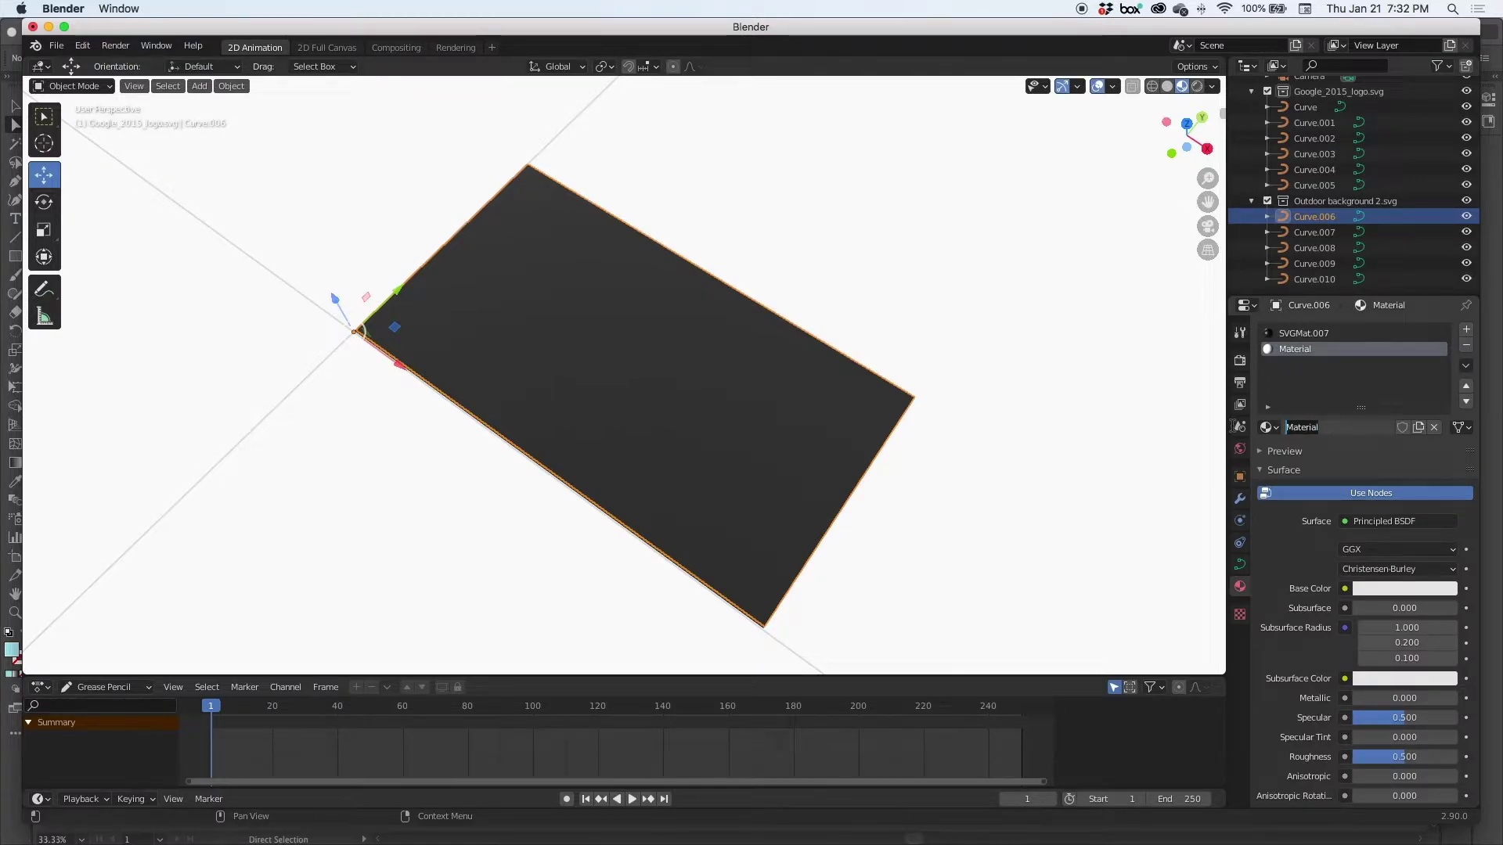
type("Sky Blue")
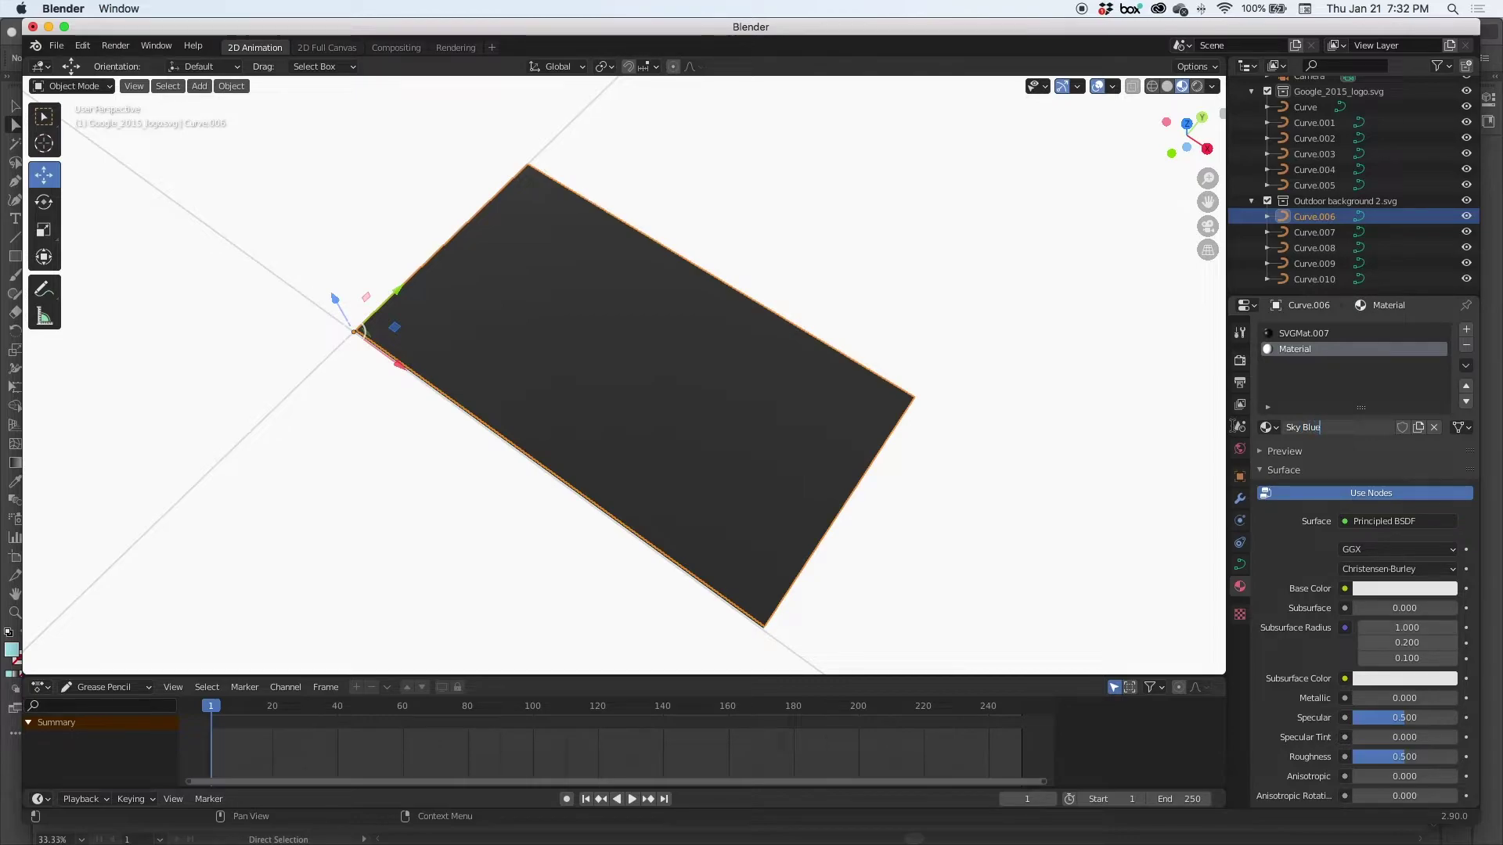
key("Return")
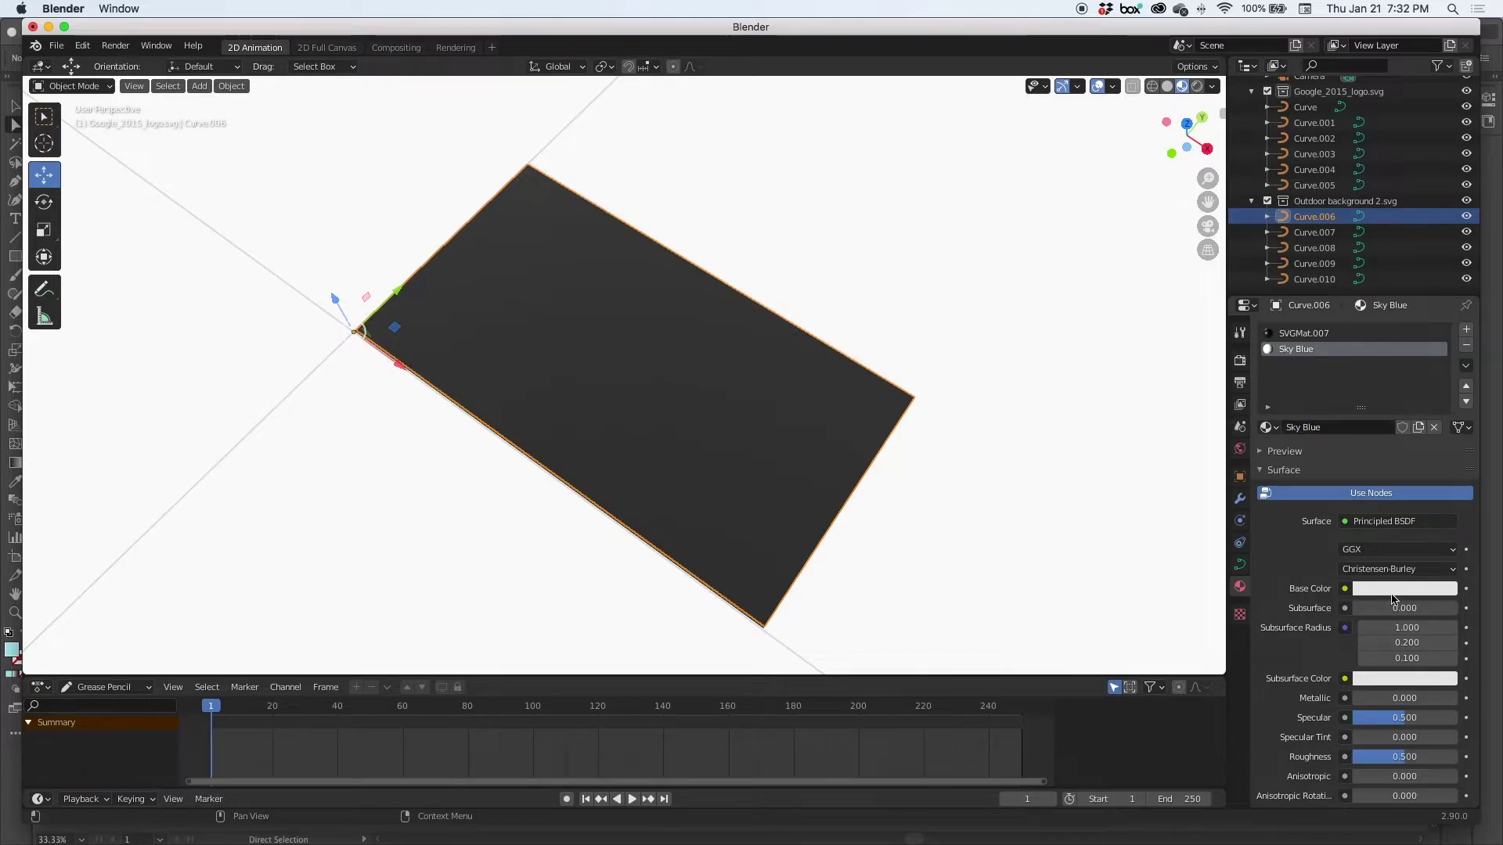
left_click(1382, 592)
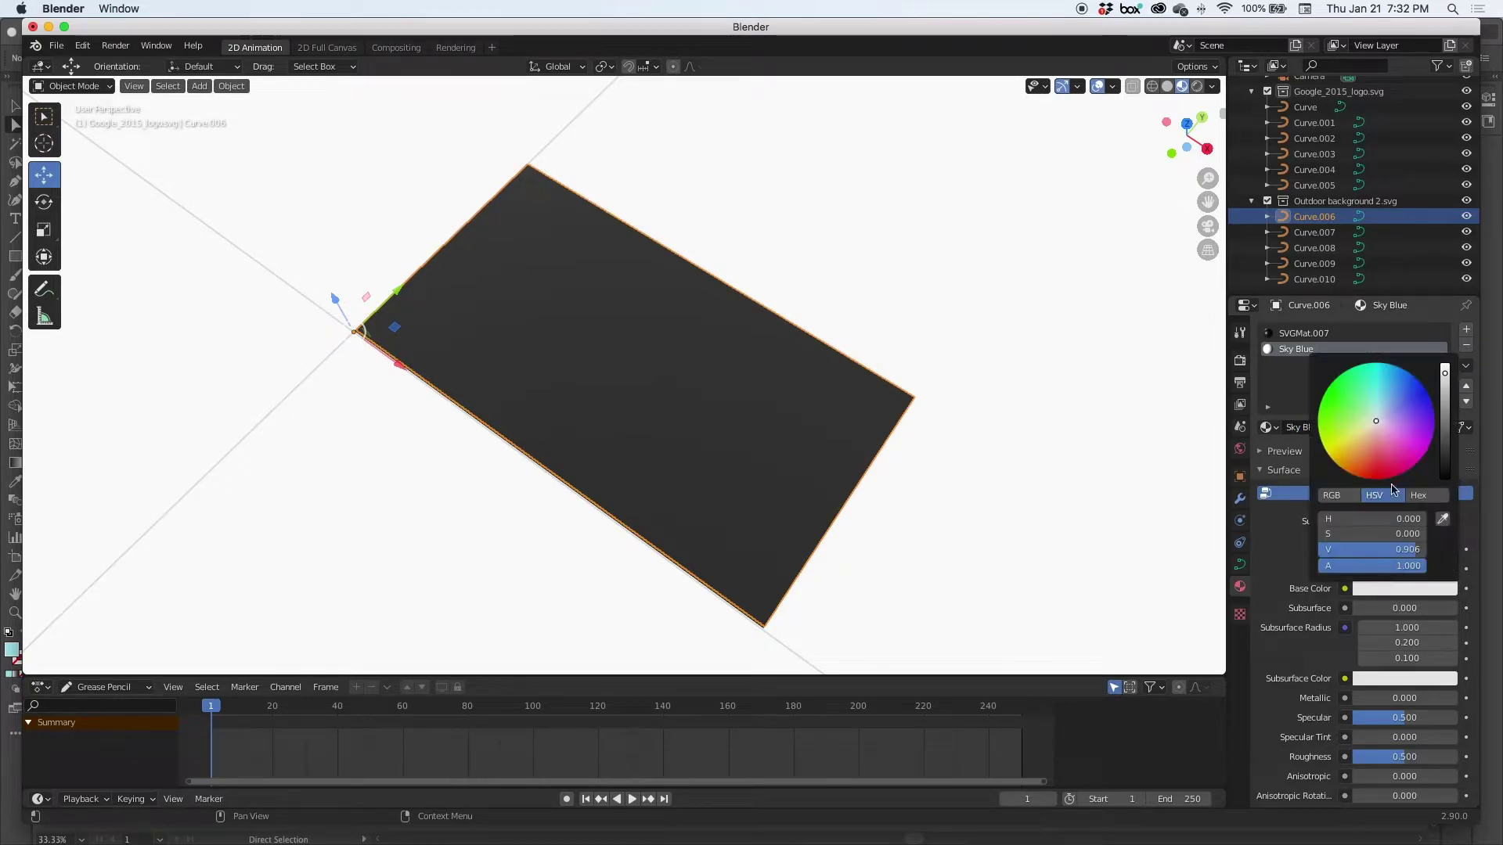
left_click_drag(1378, 418, 1387, 383)
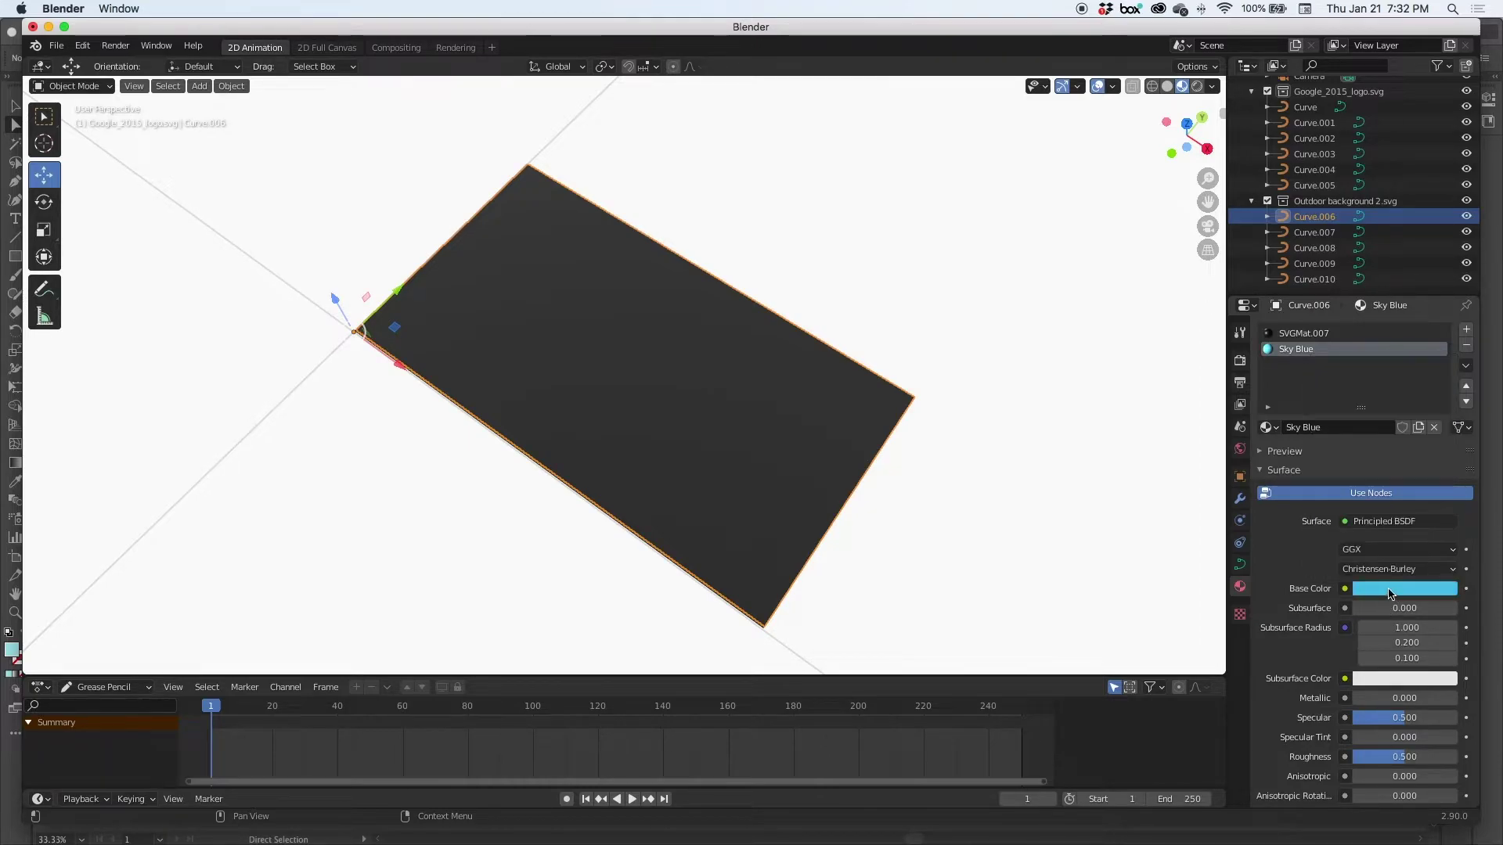
left_click(1382, 589)
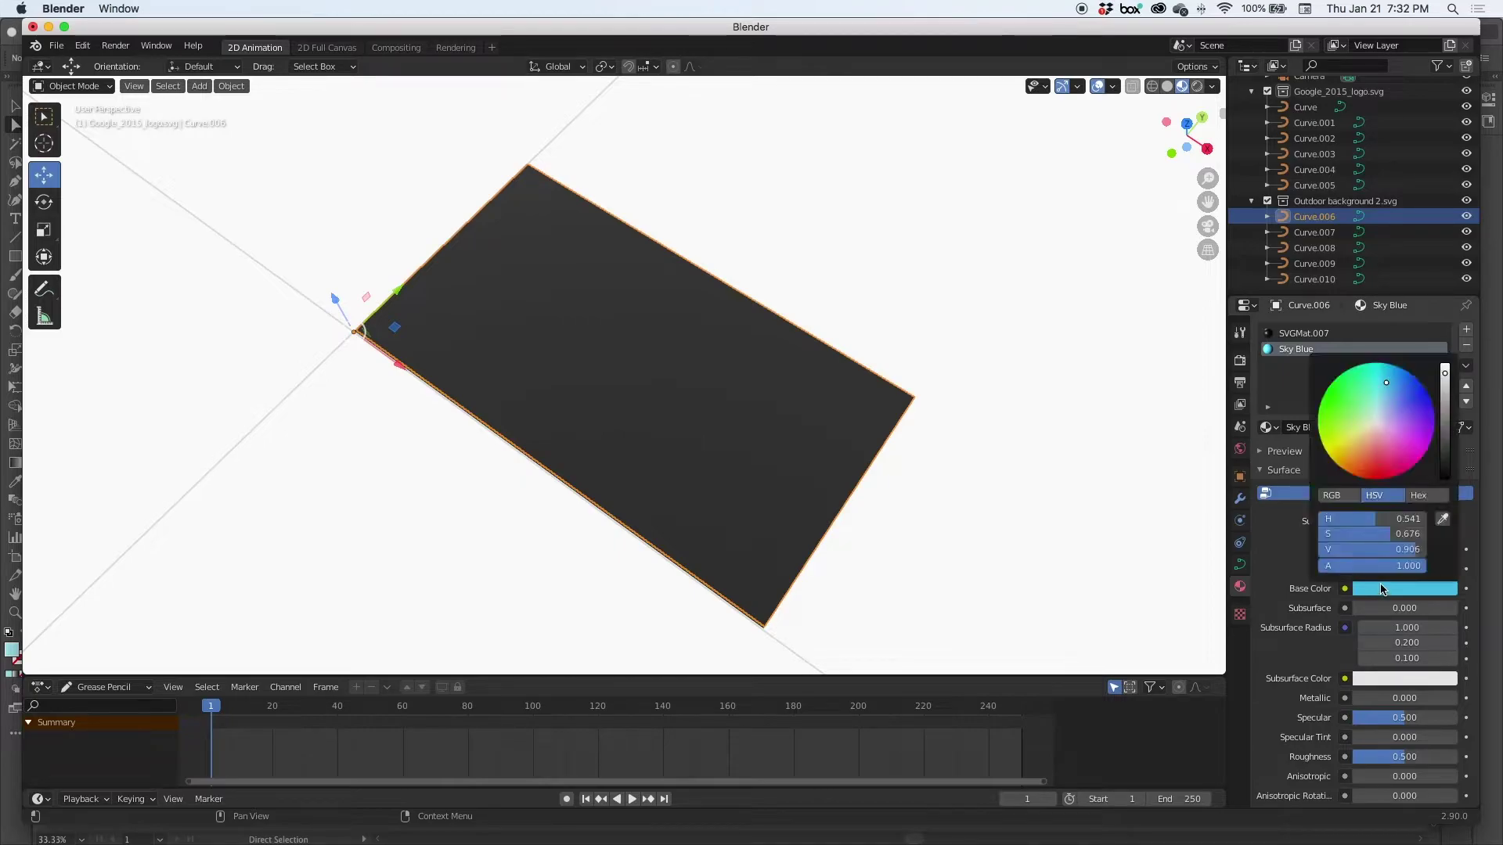
left_click_drag(1386, 383, 1396, 390)
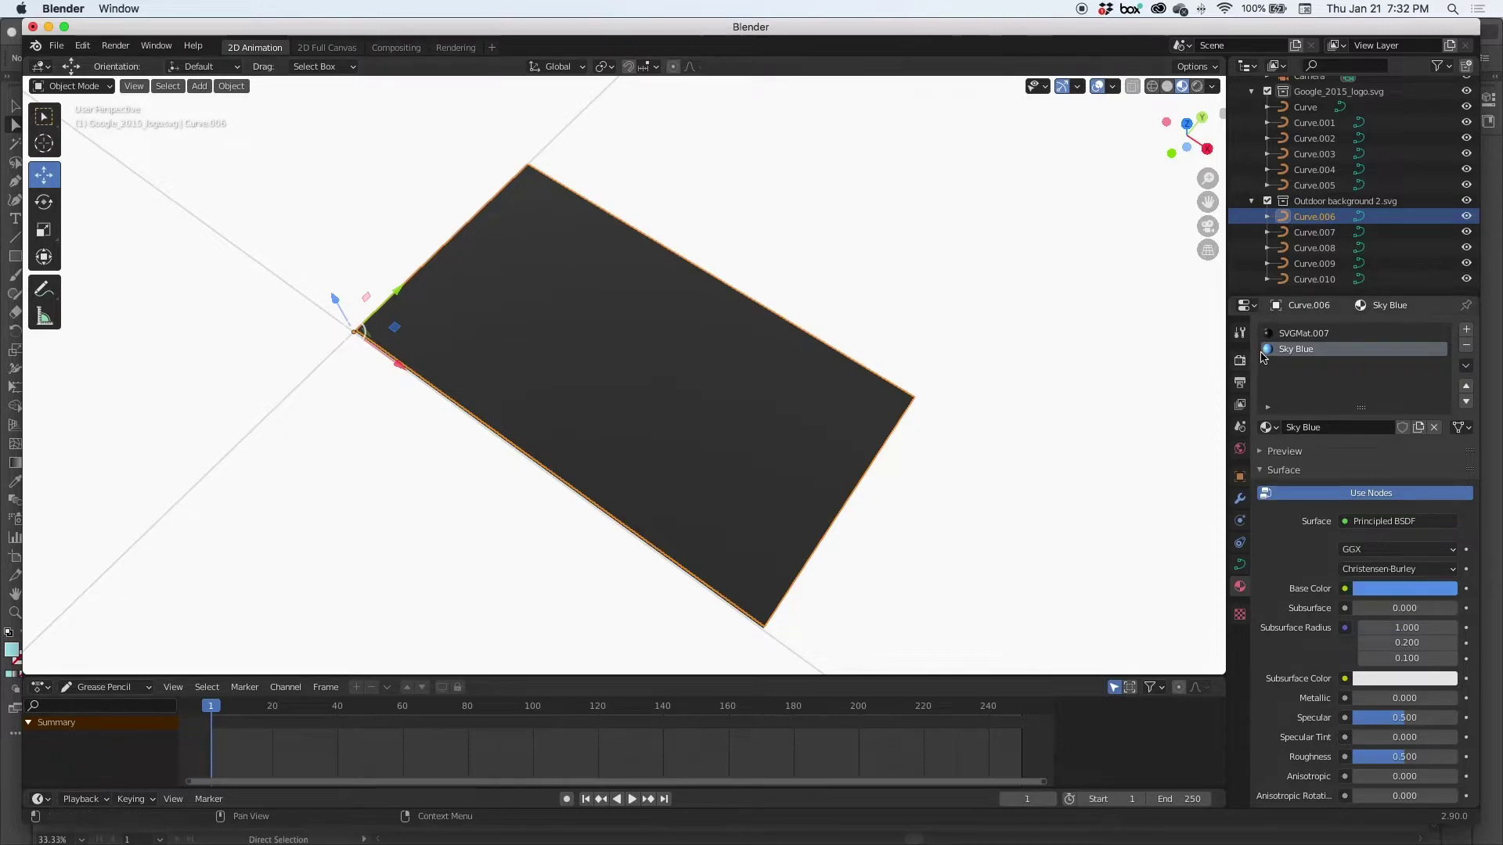
Remove the old black SVGMat.007 slot from the rectangle, keeping only Sky Blue
left_click(1267, 427)
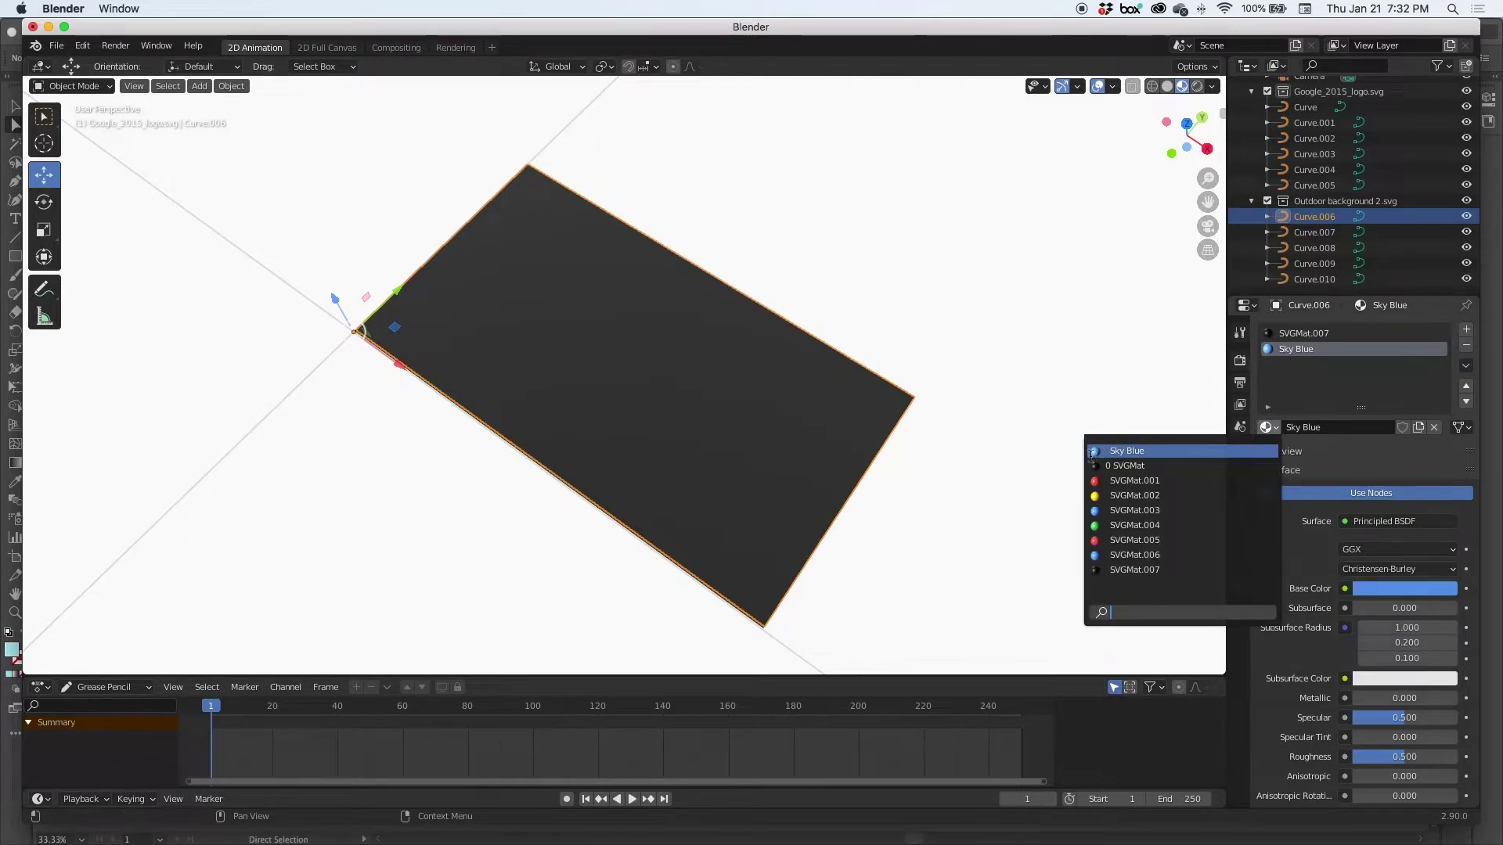
left_click(1113, 452)
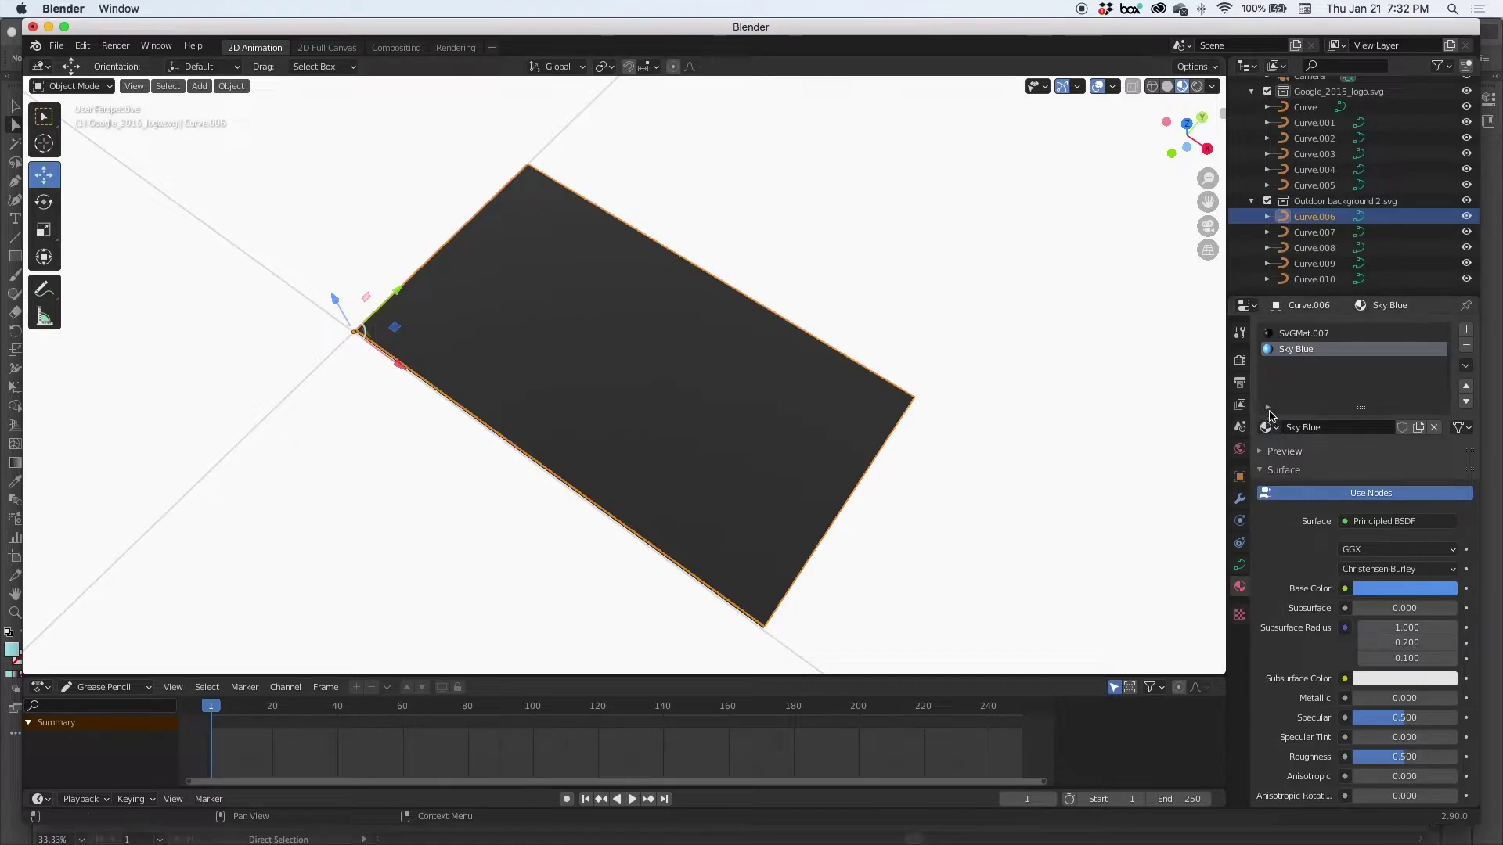
left_click(1281, 335)
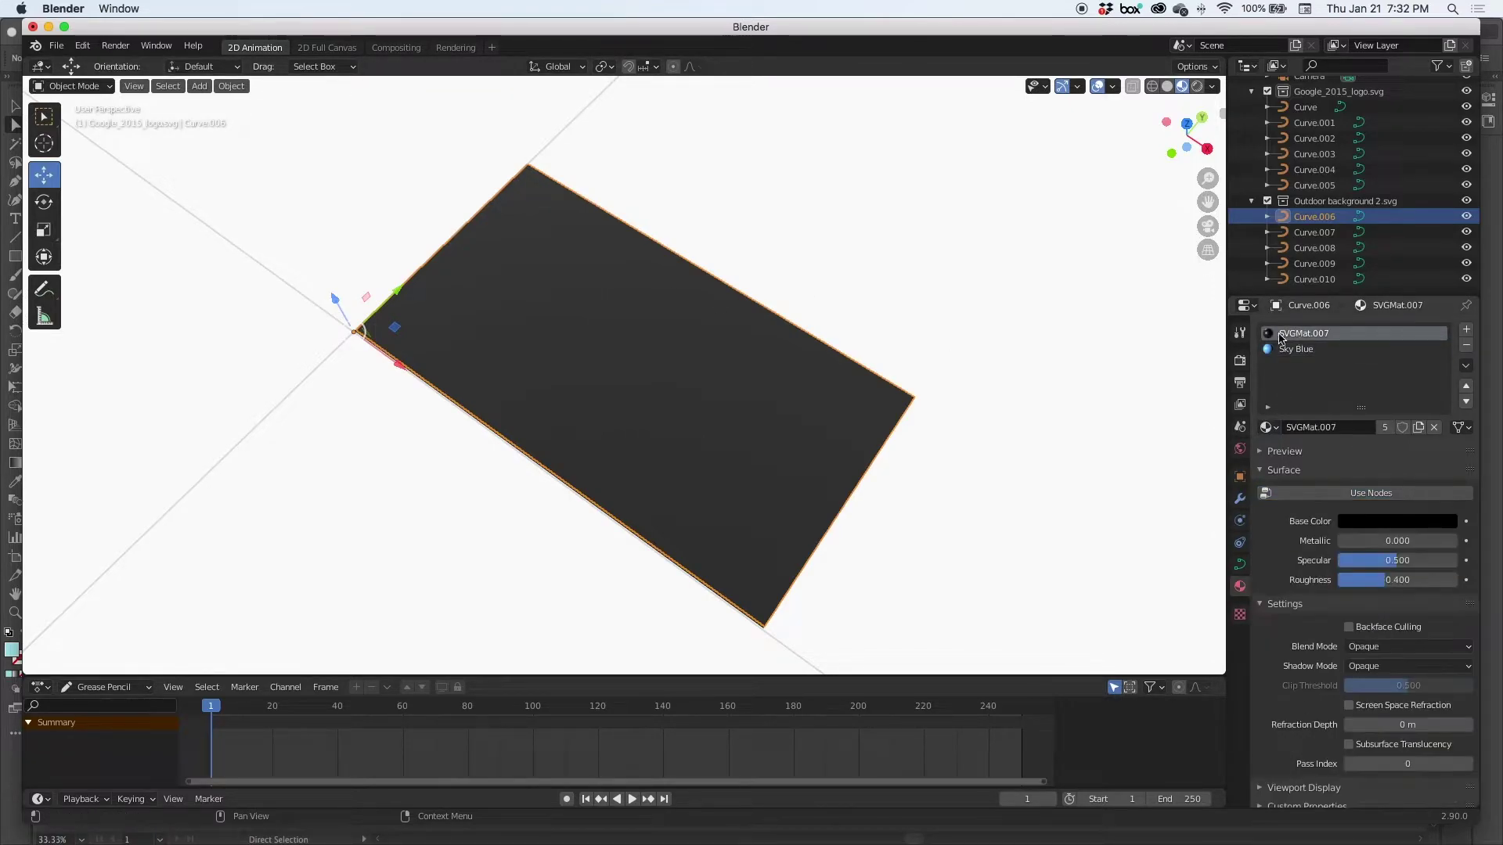
left_click(1466, 349)
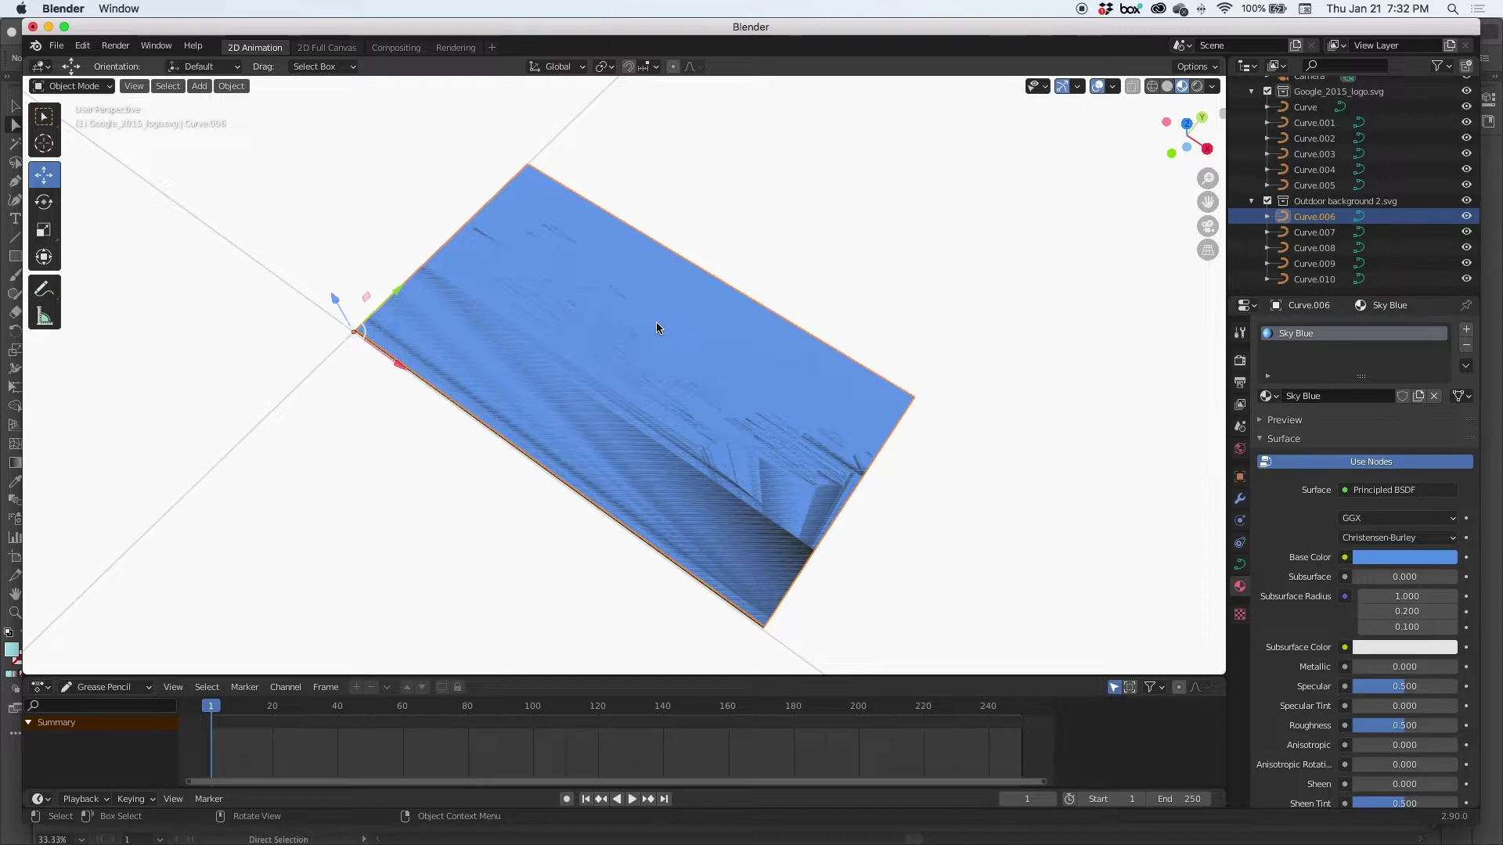
Select the cloud shape Curve.008 and give it a new material named Cloud White
left_click(553, 246)
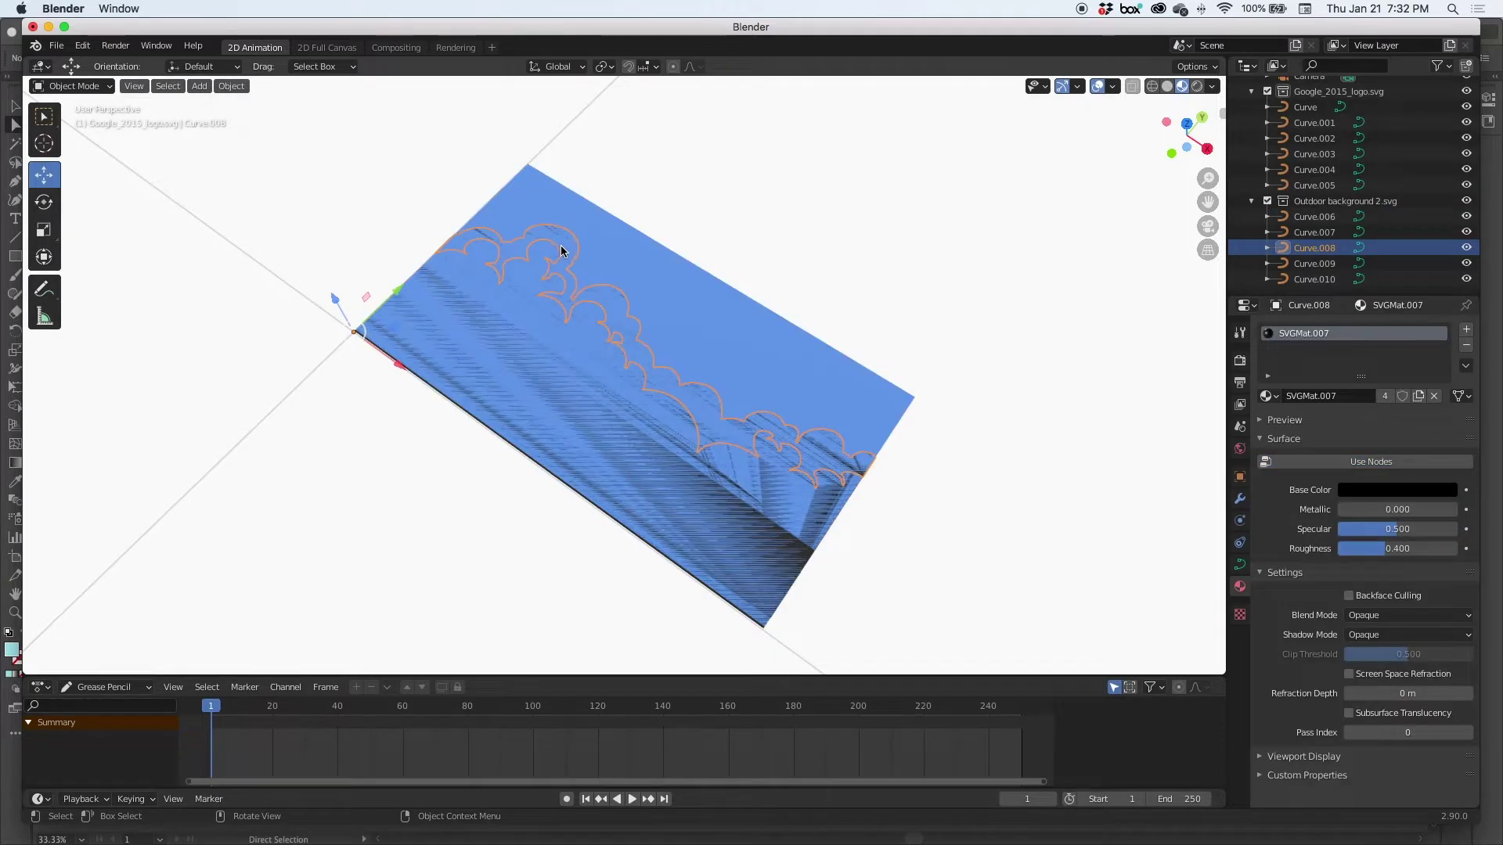
left_click(1466, 329)
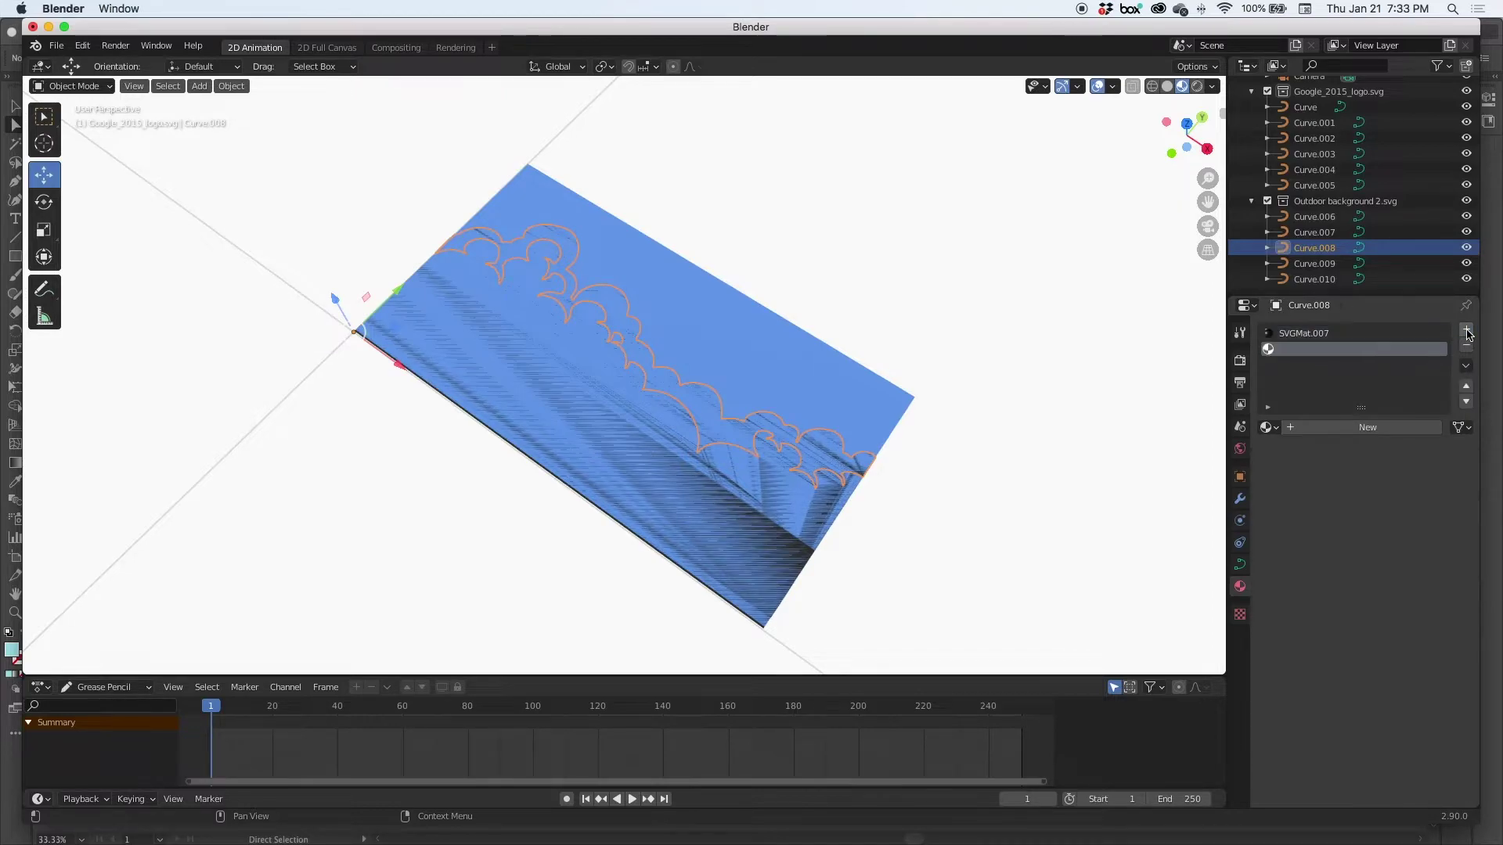
left_click(1350, 428)
double_click(1321, 427)
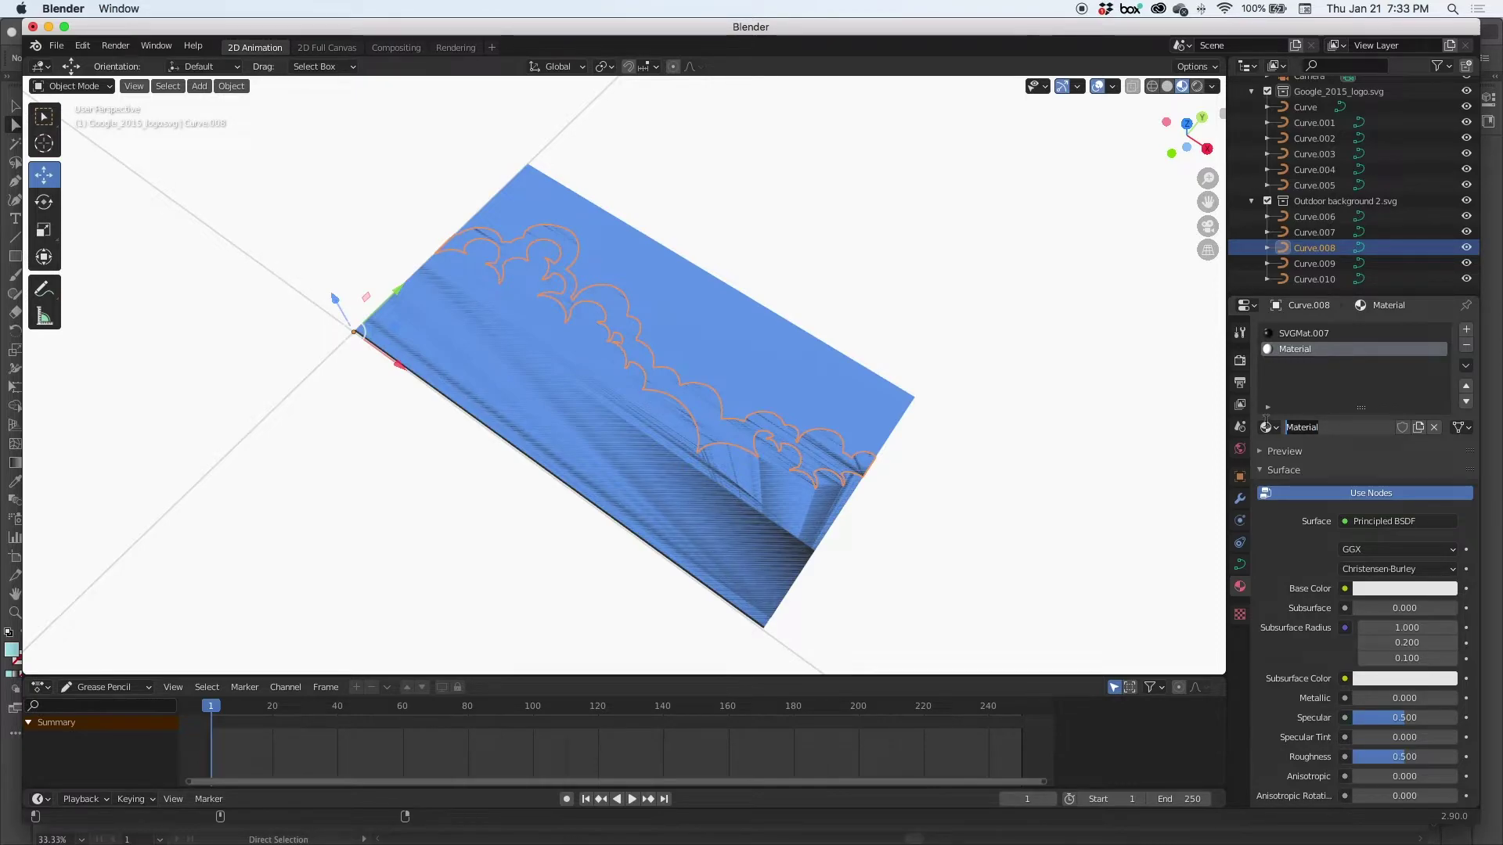
type("Cloud W")
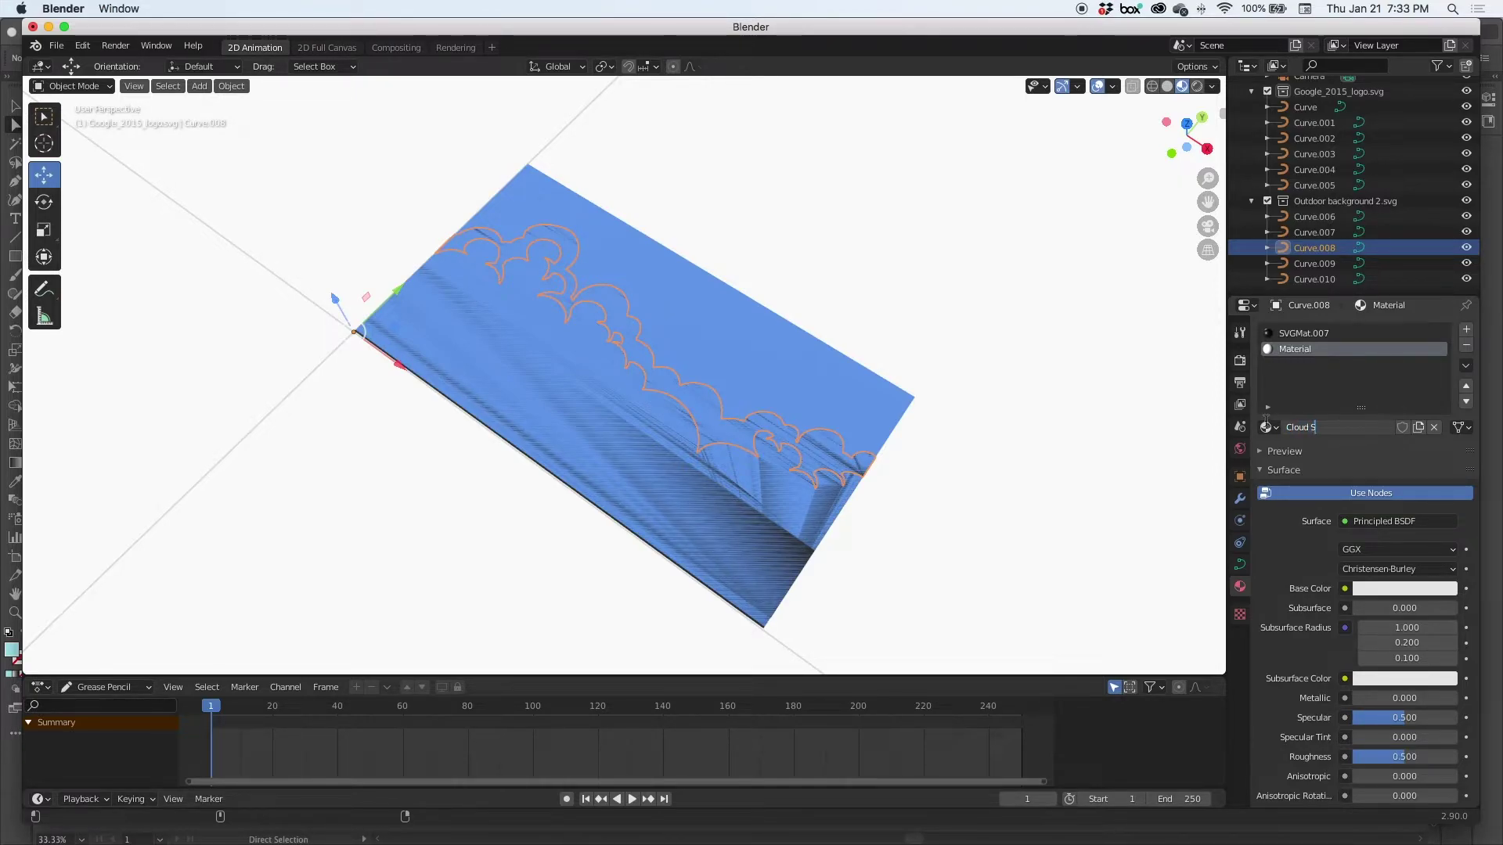
type("hite")
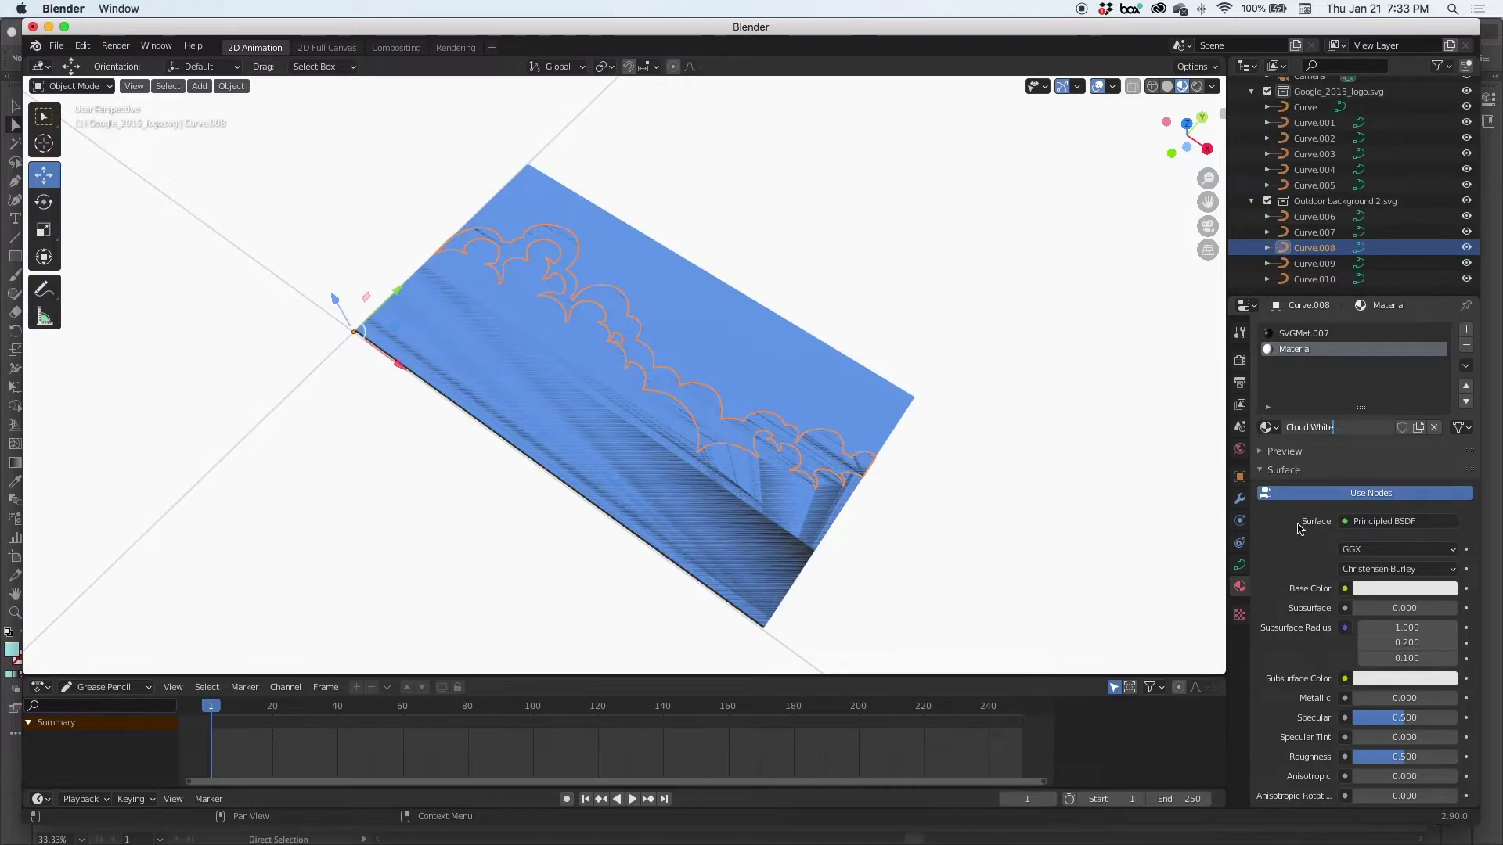
key("Return")
Remove the black SVGMat.007 slot from Curve.008, then clear the selection
left_click(1269, 428)
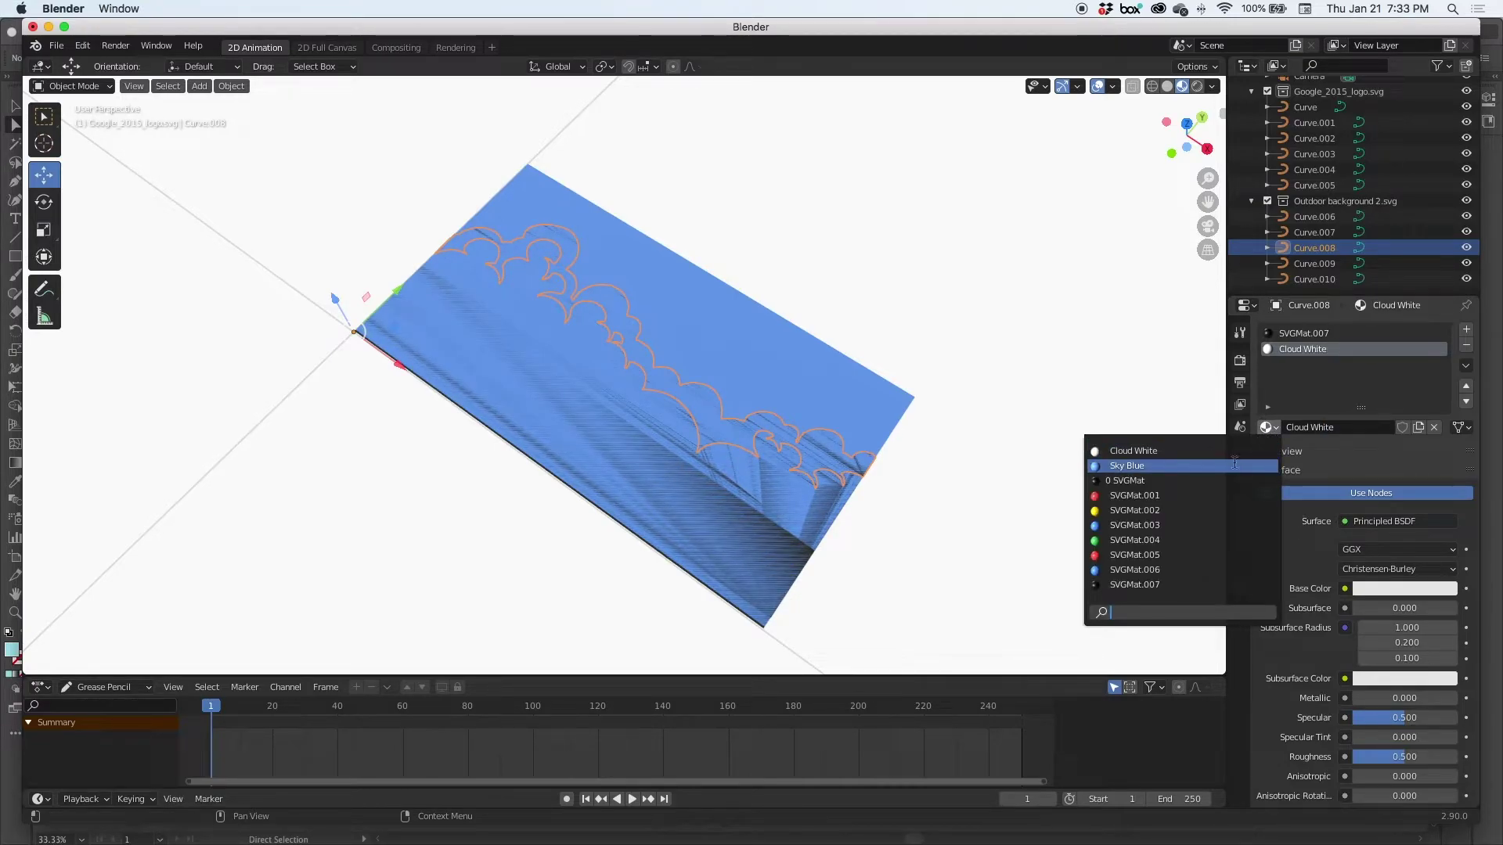
left_click(1125, 454)
left_click(1318, 334)
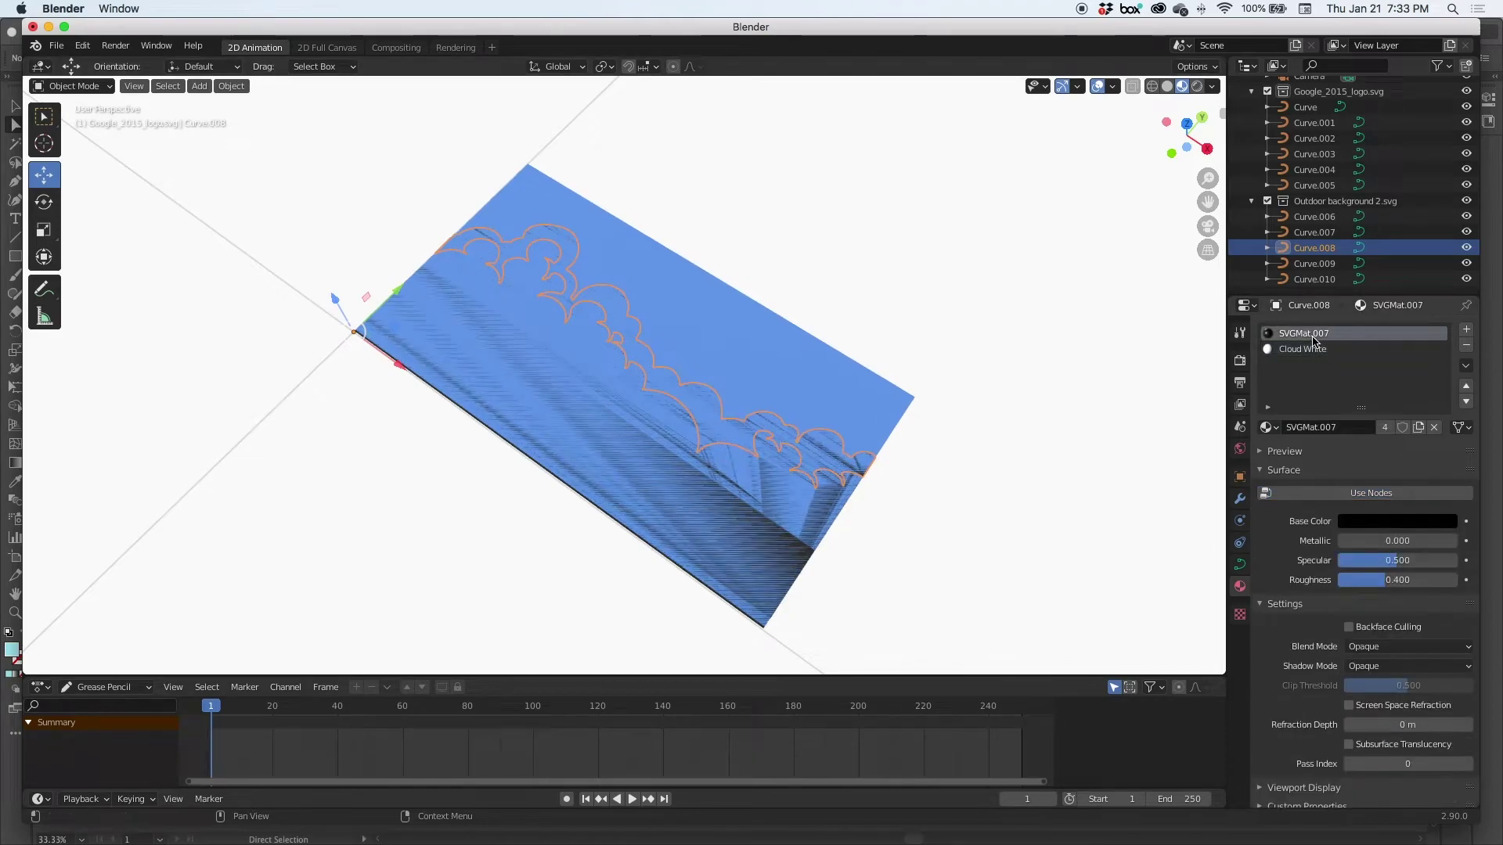
left_click(1467, 349)
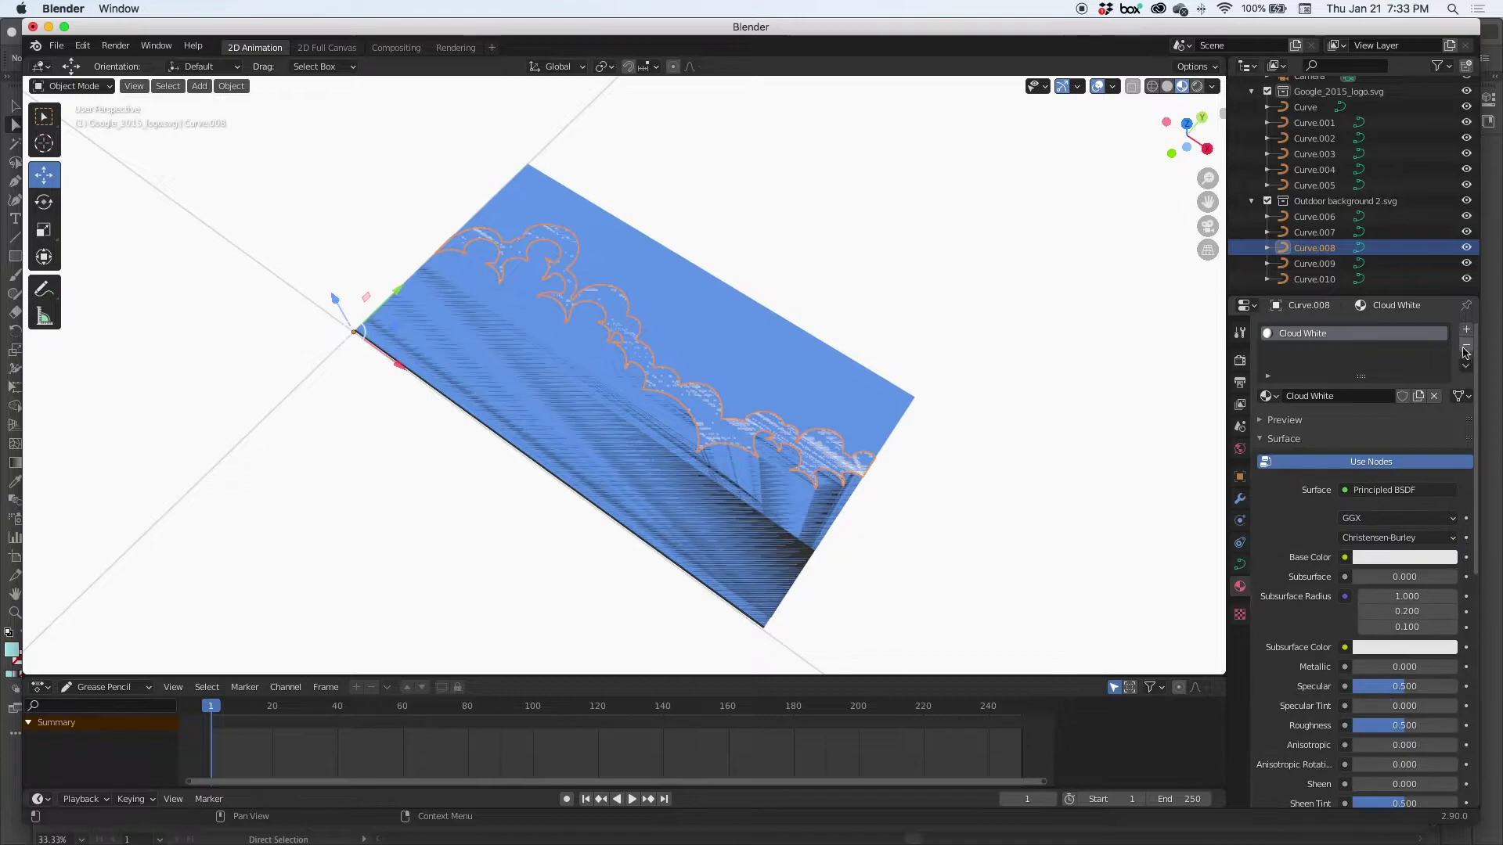
left_click(950, 485)
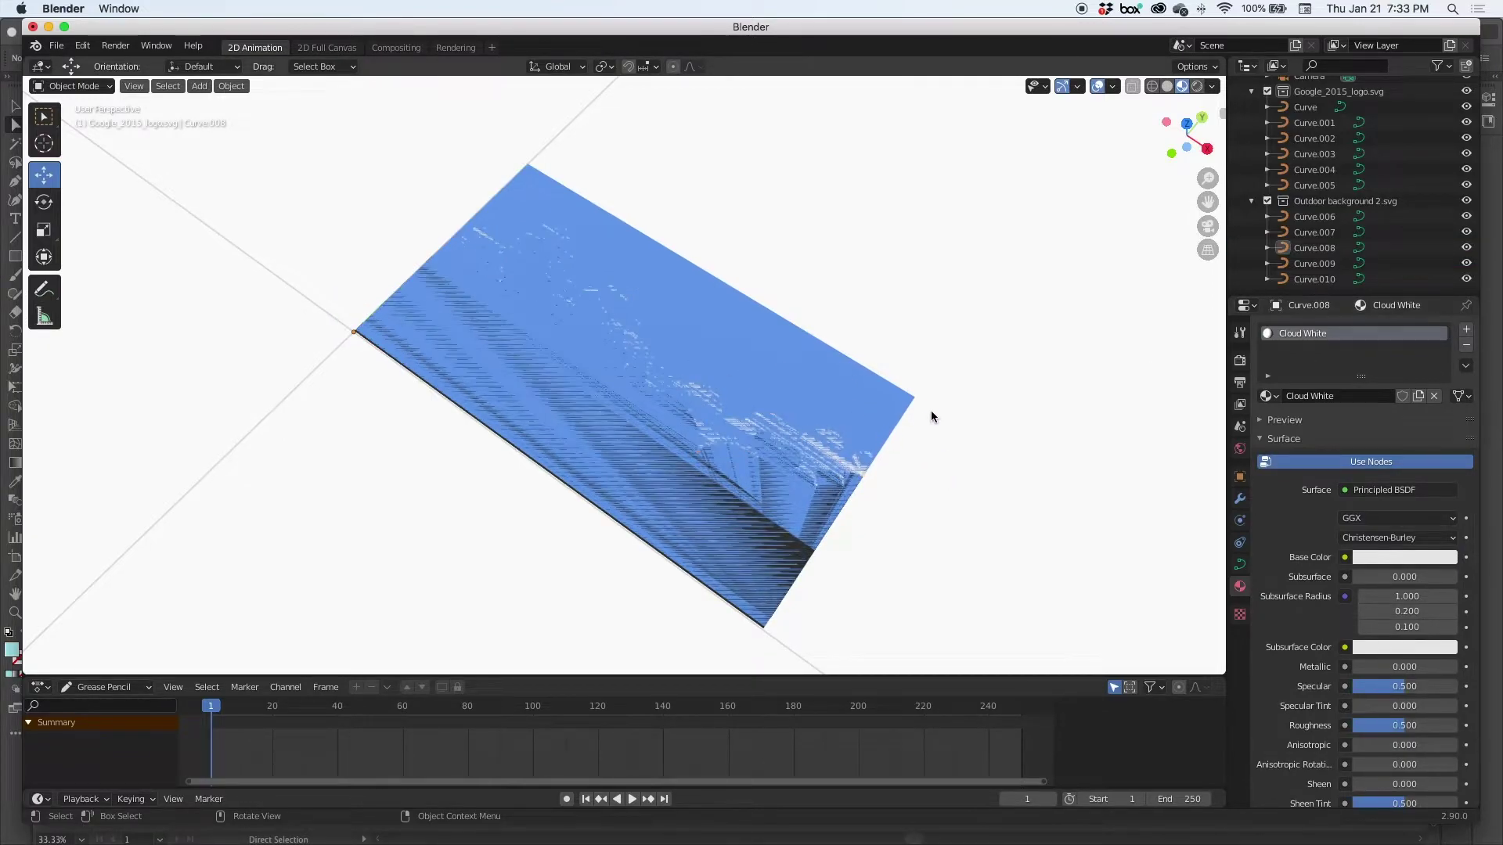
Select the clouds object Curve.007 and add a new material named Cloud Blue
mouse_move(932, 419)
middle_mouse_down()
mouse_move(889, 392)
mouse_move(856, 407)
mouse_move(826, 331)
mouse_move(855, 305)
mouse_move(939, 322)
mouse_move(950, 425)
mouse_move(940, 362)
mouse_move(937, 409)
middle_mouse_up()
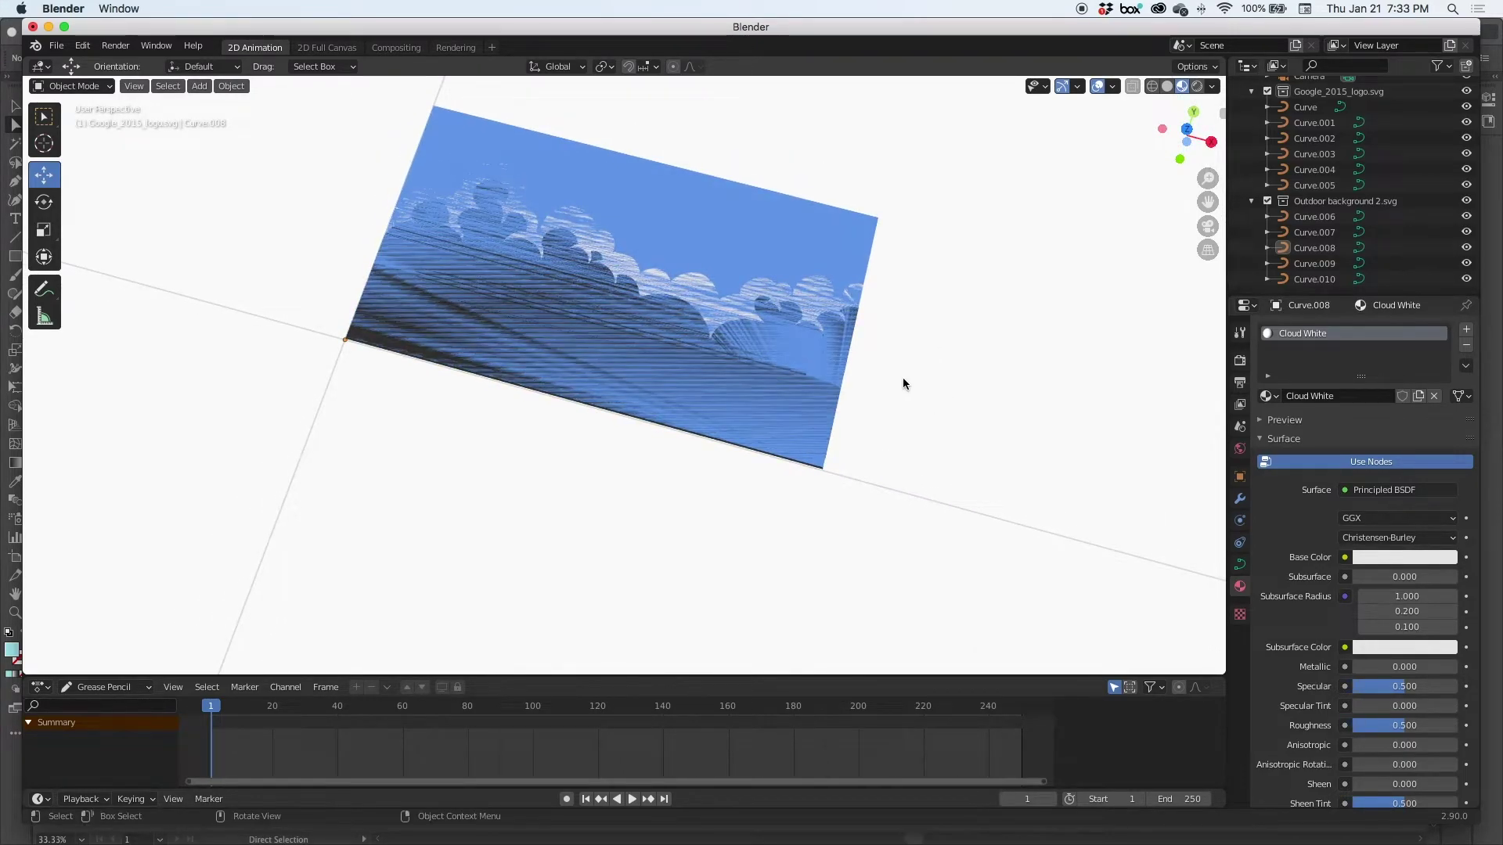
left_click(812, 331)
left_click(814, 322)
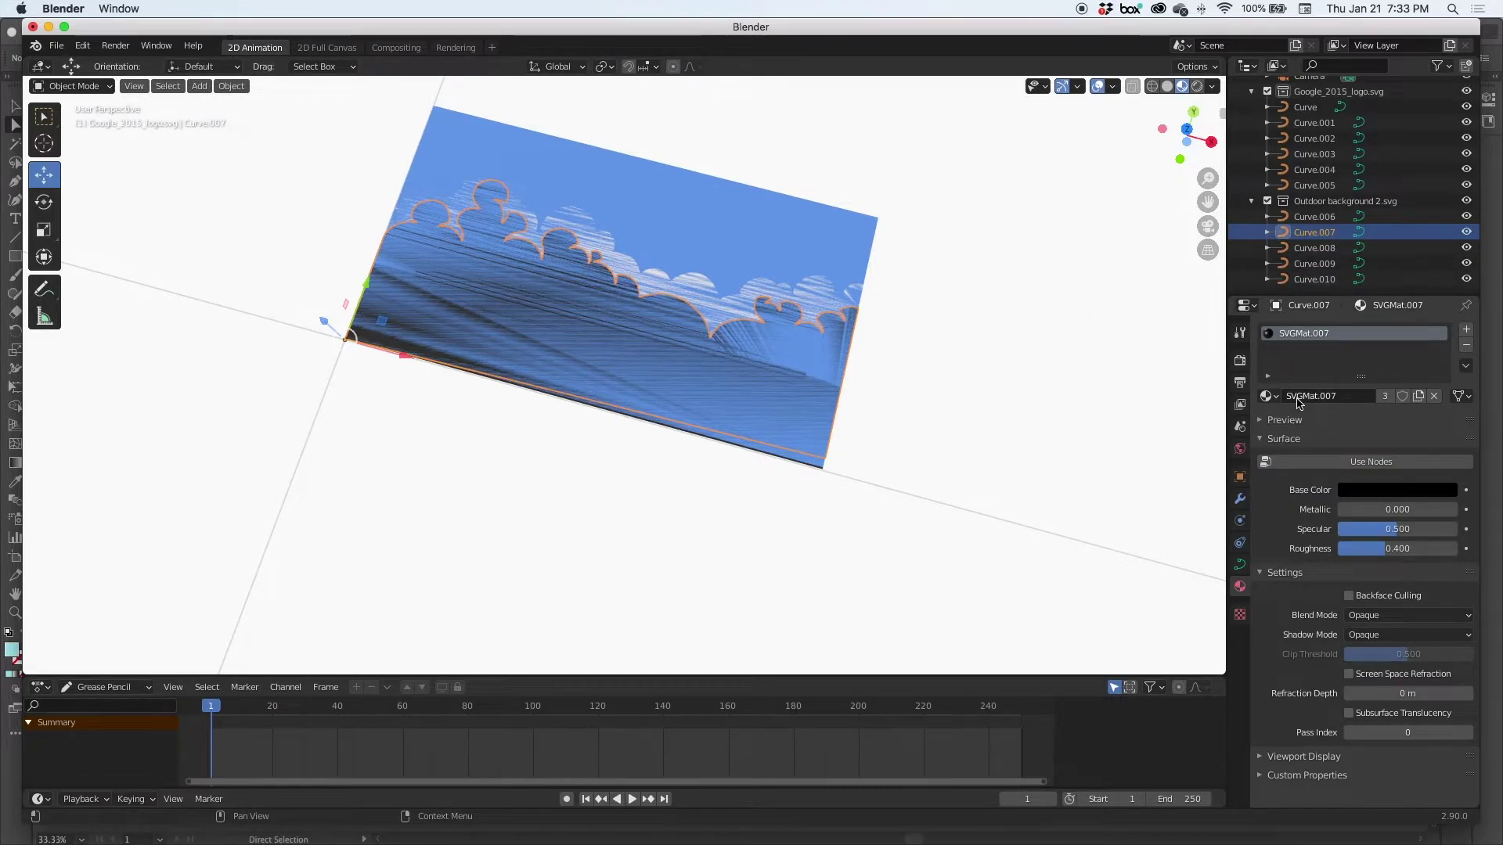
left_click(1466, 330)
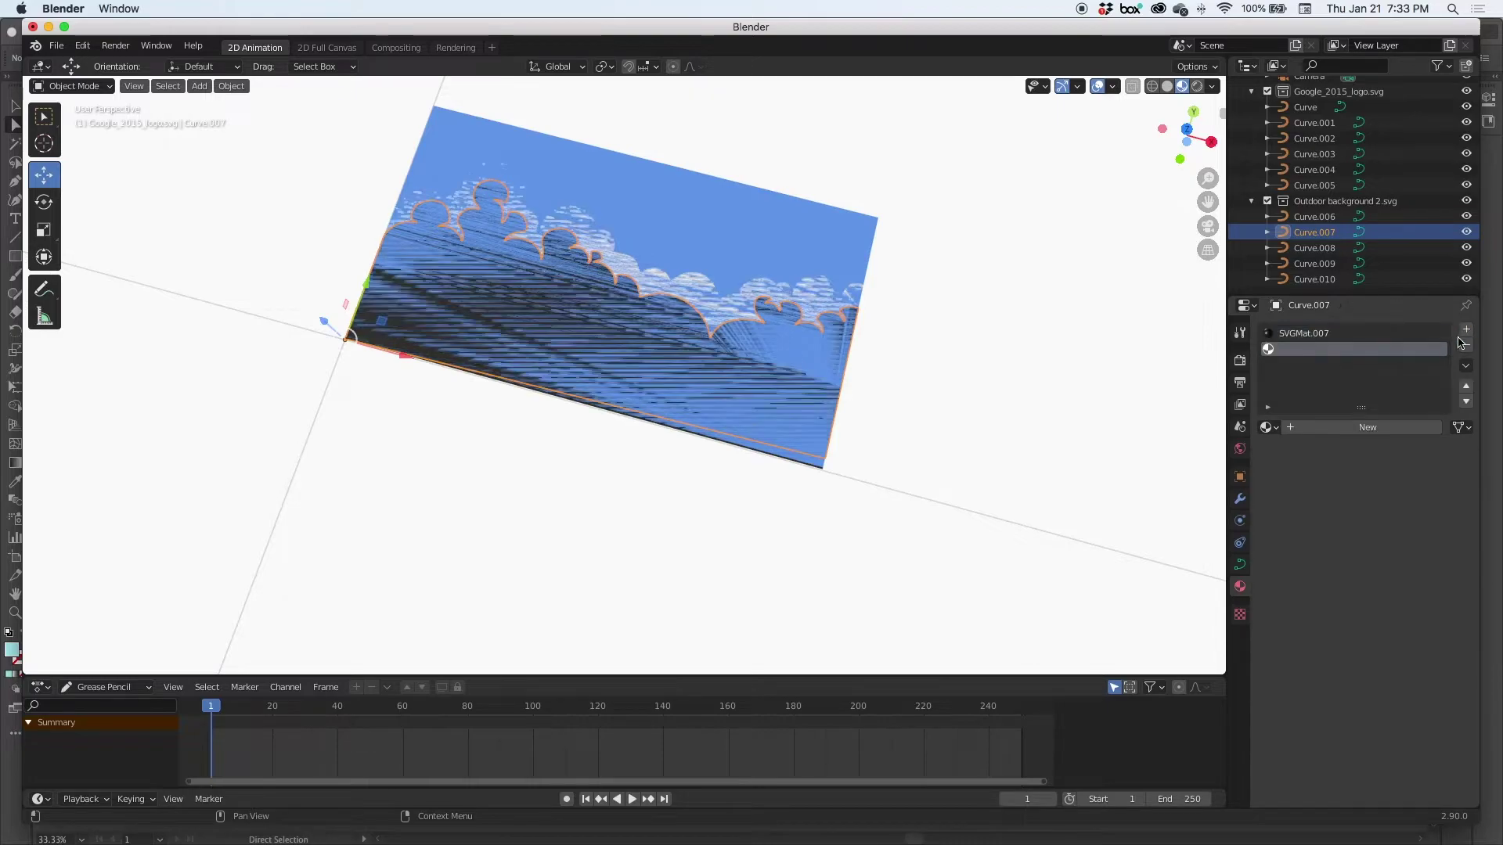
left_click(1329, 425)
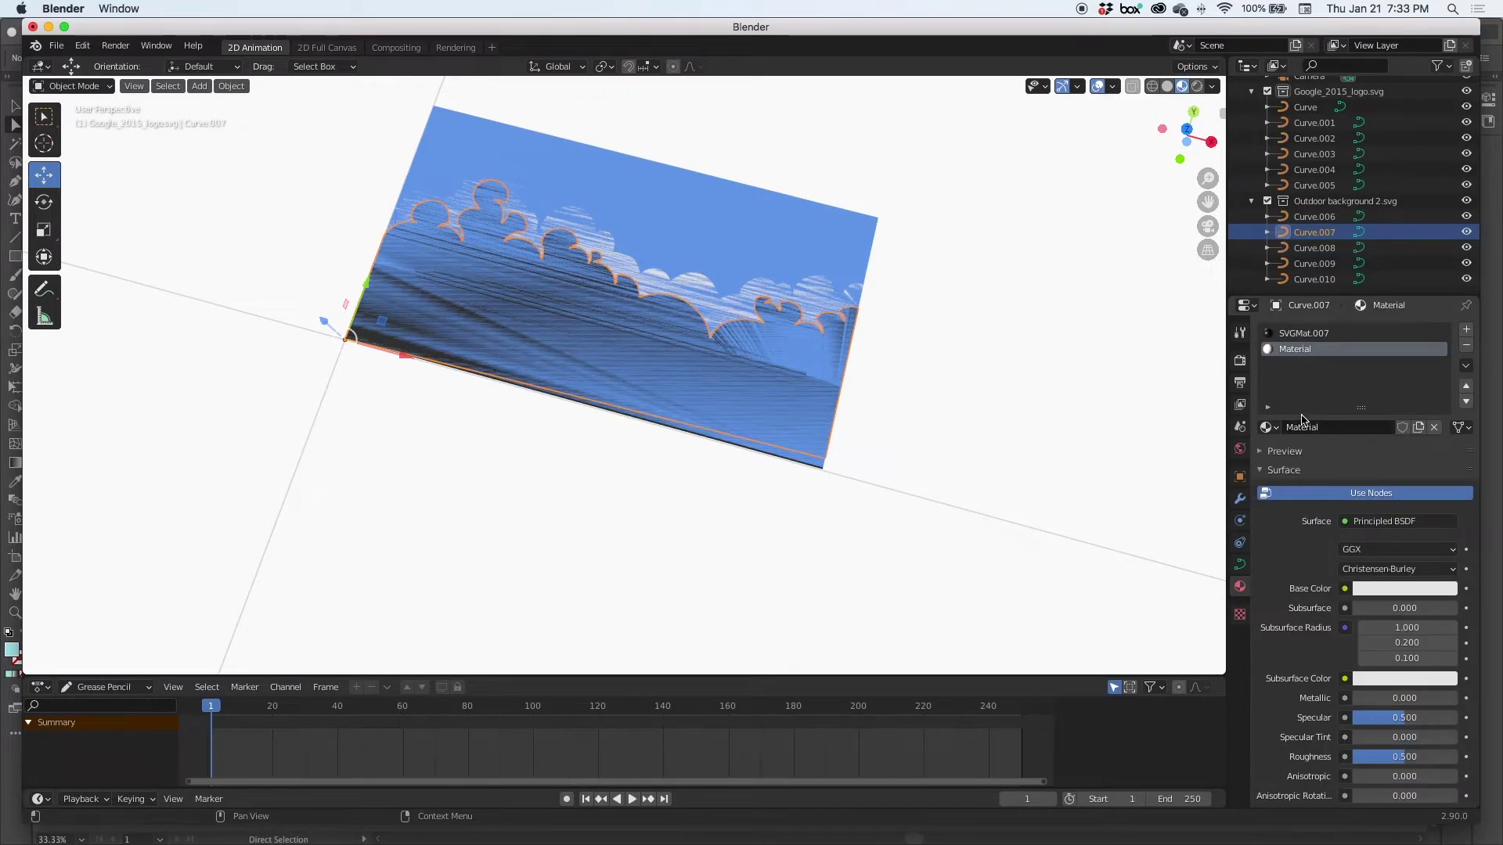
double_click(1304, 427)
left_click(1286, 427)
type("Clou")
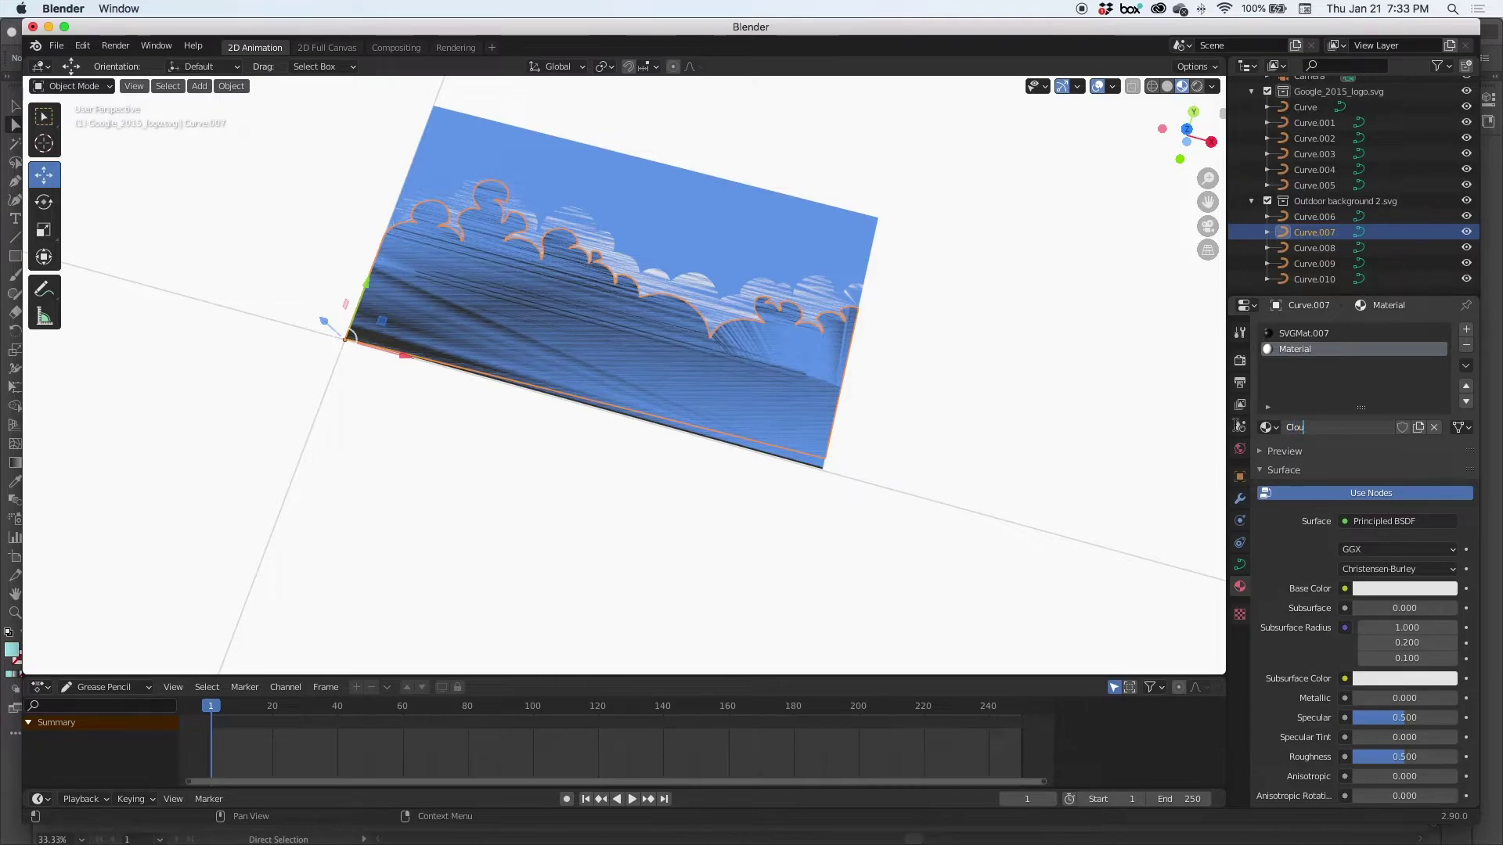
type("d Blue")
key("Return")
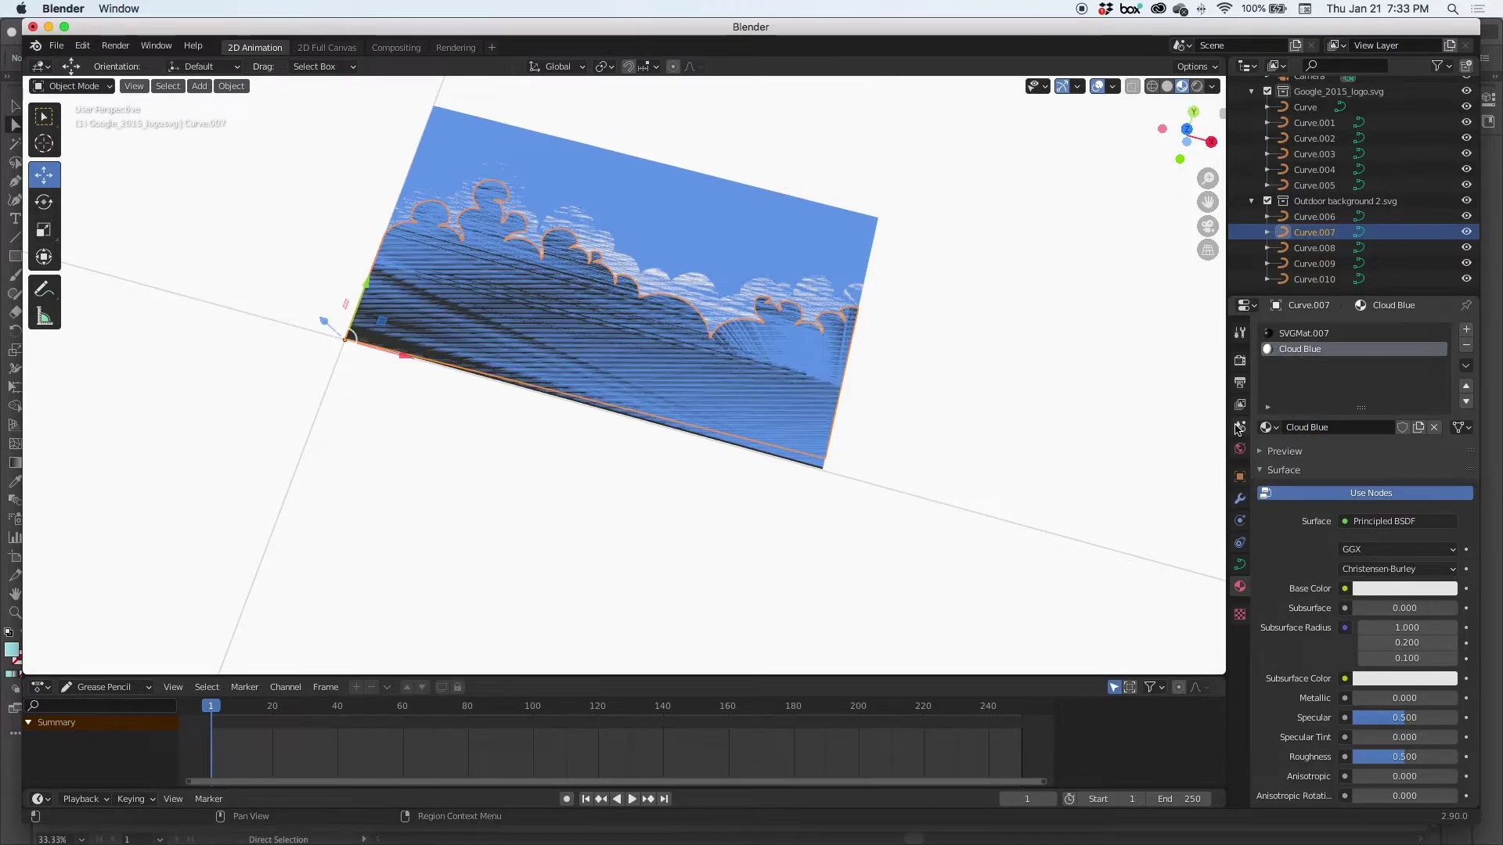
Set Cloud Blue's base colour to a pale light blue, then select the SVGMat.007 slot
left_click(1403, 591)
left_click_drag(1375, 420, 1387, 401)
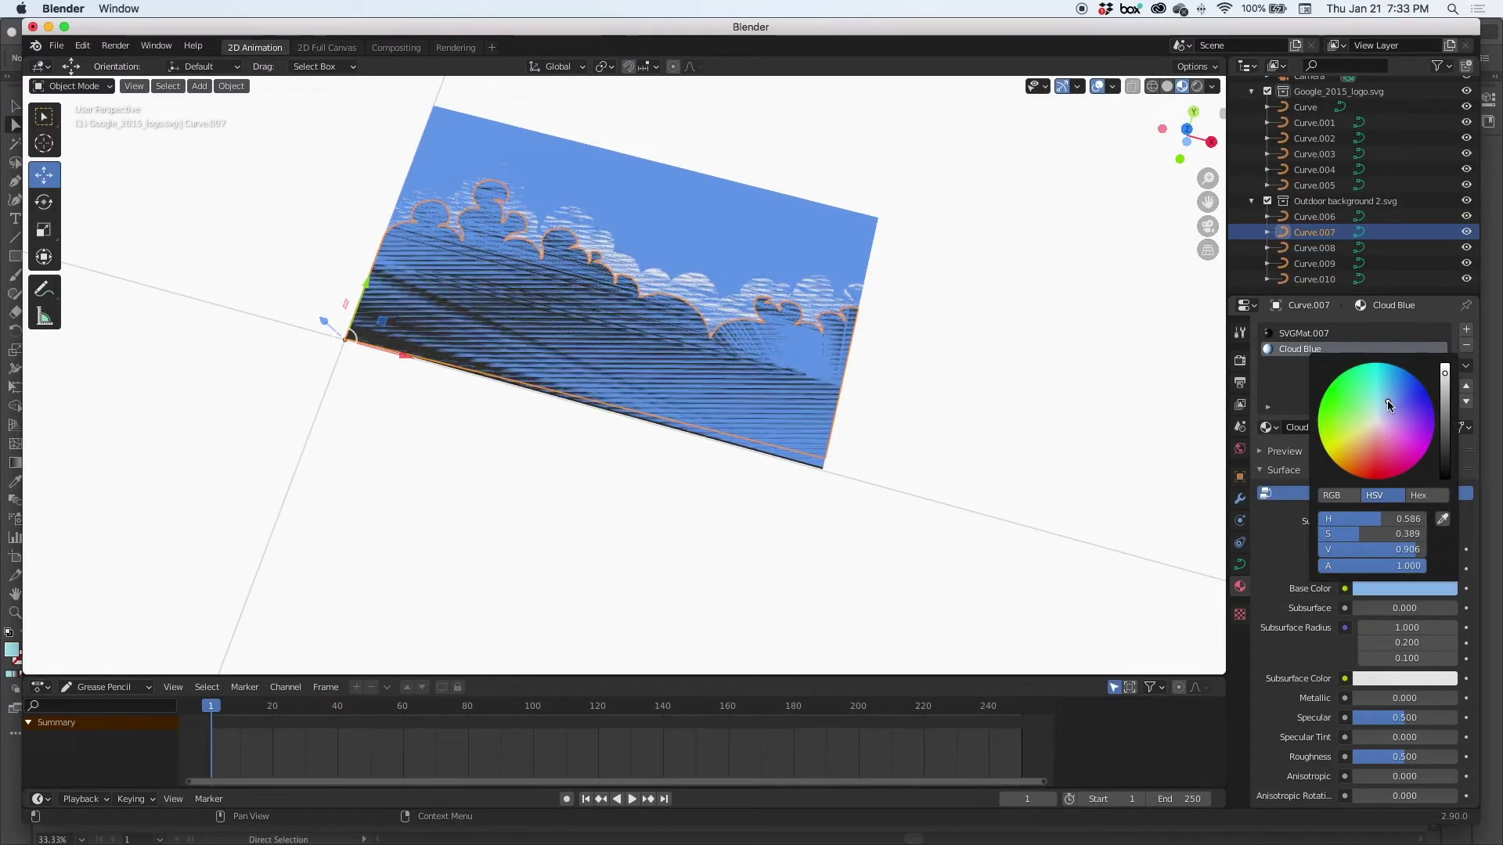
left_click_drag(1389, 401, 1384, 406)
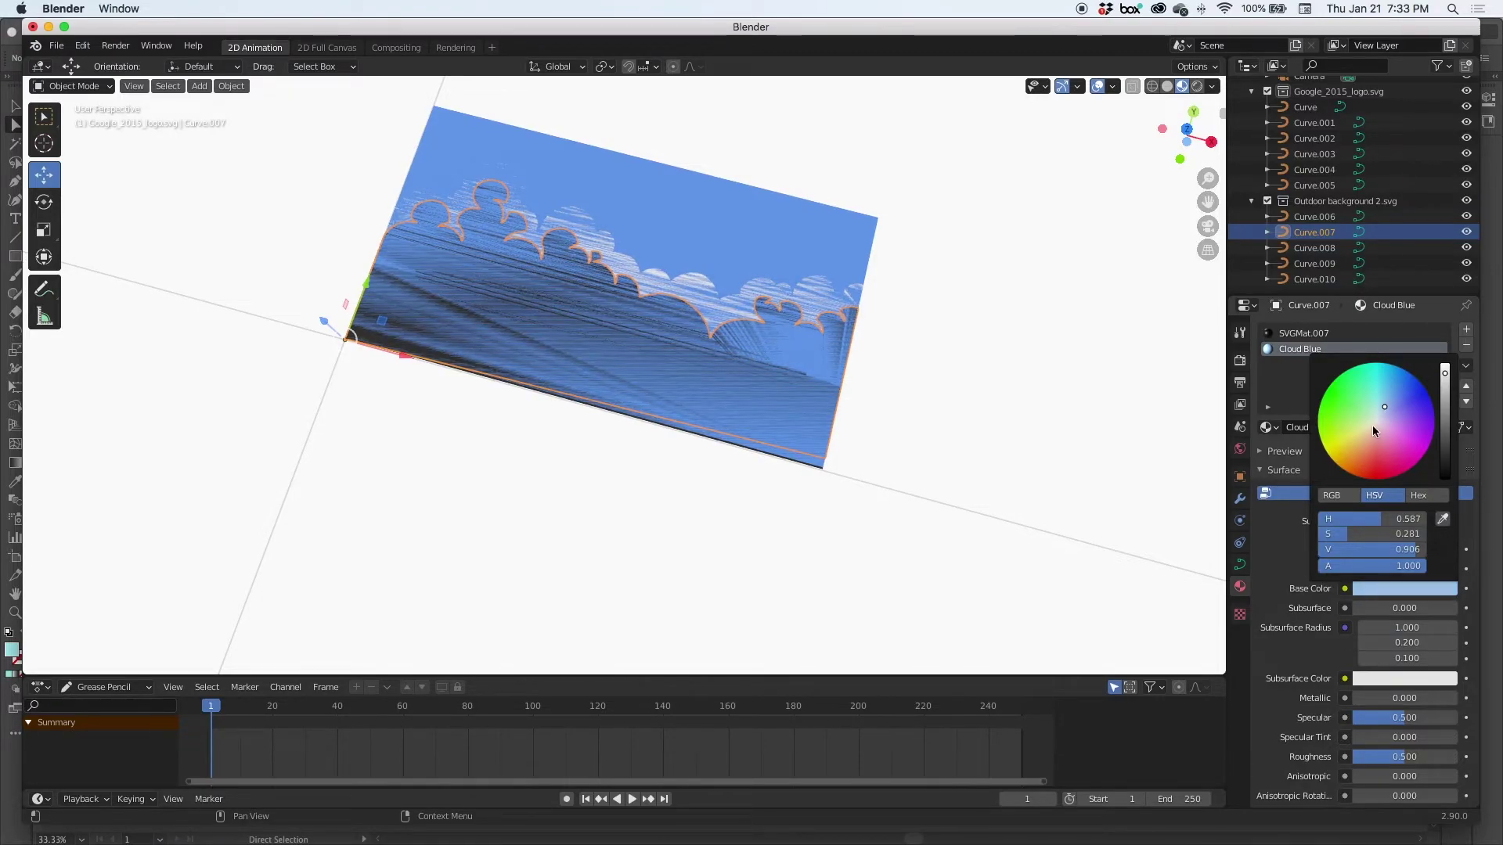
left_click(1275, 428)
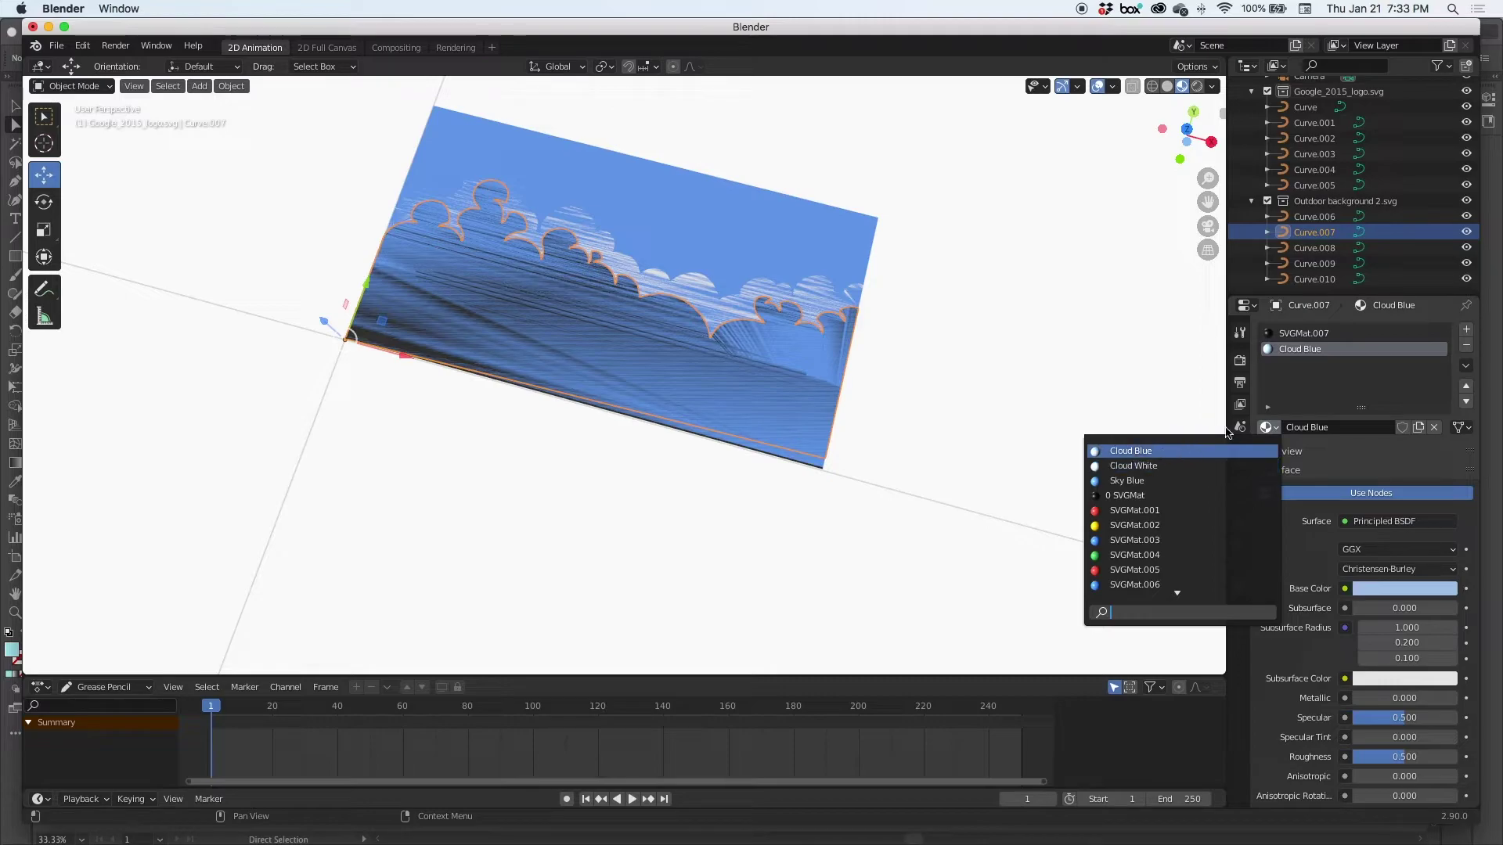
left_click(1303, 334)
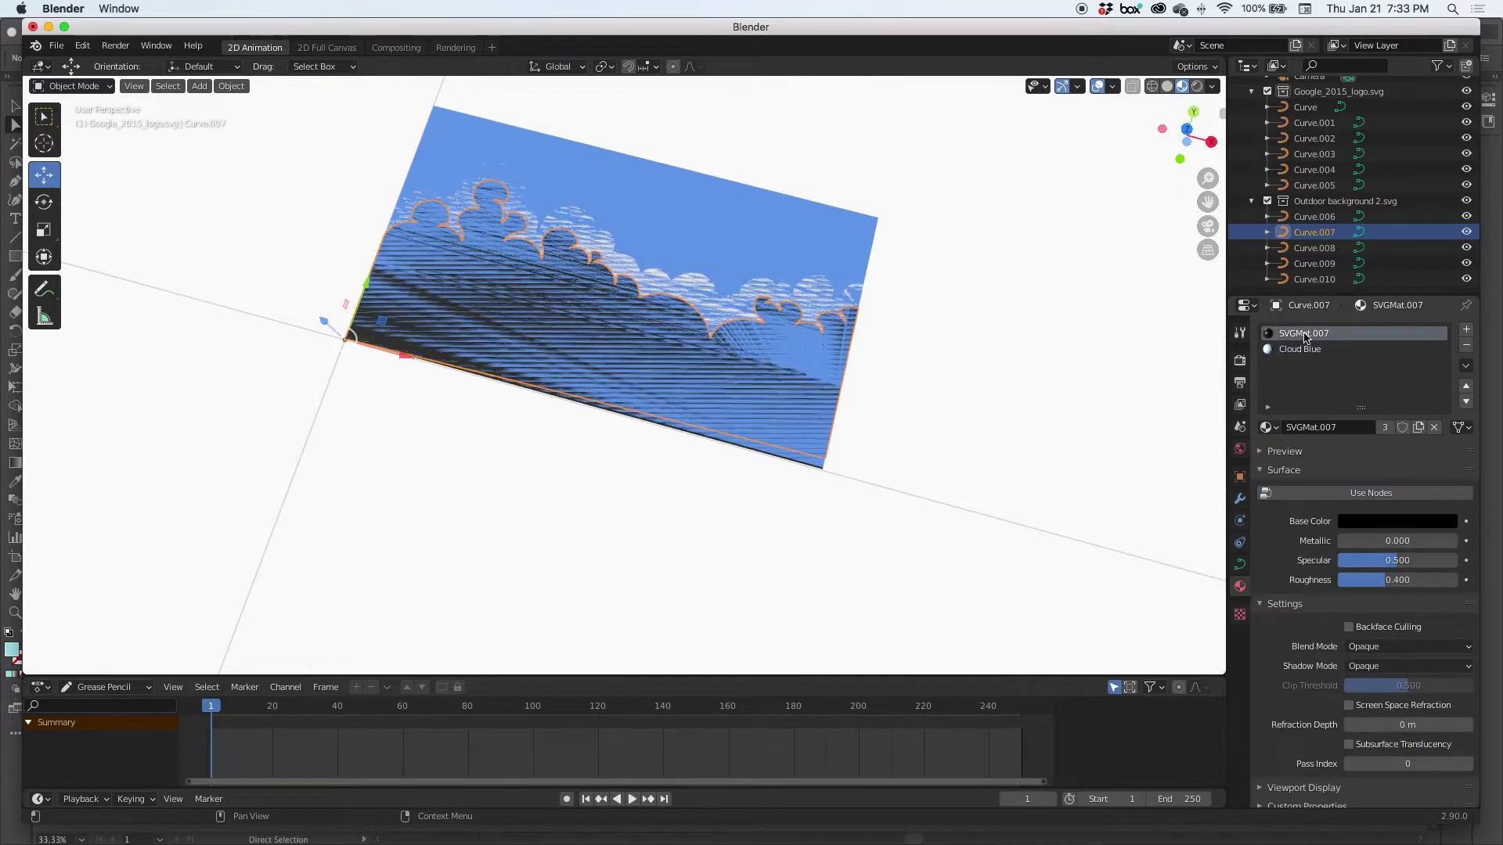
Remove the old SVGMat.007 slot from the clouds Curve.007
left_click(1470, 350)
left_click(647, 353)
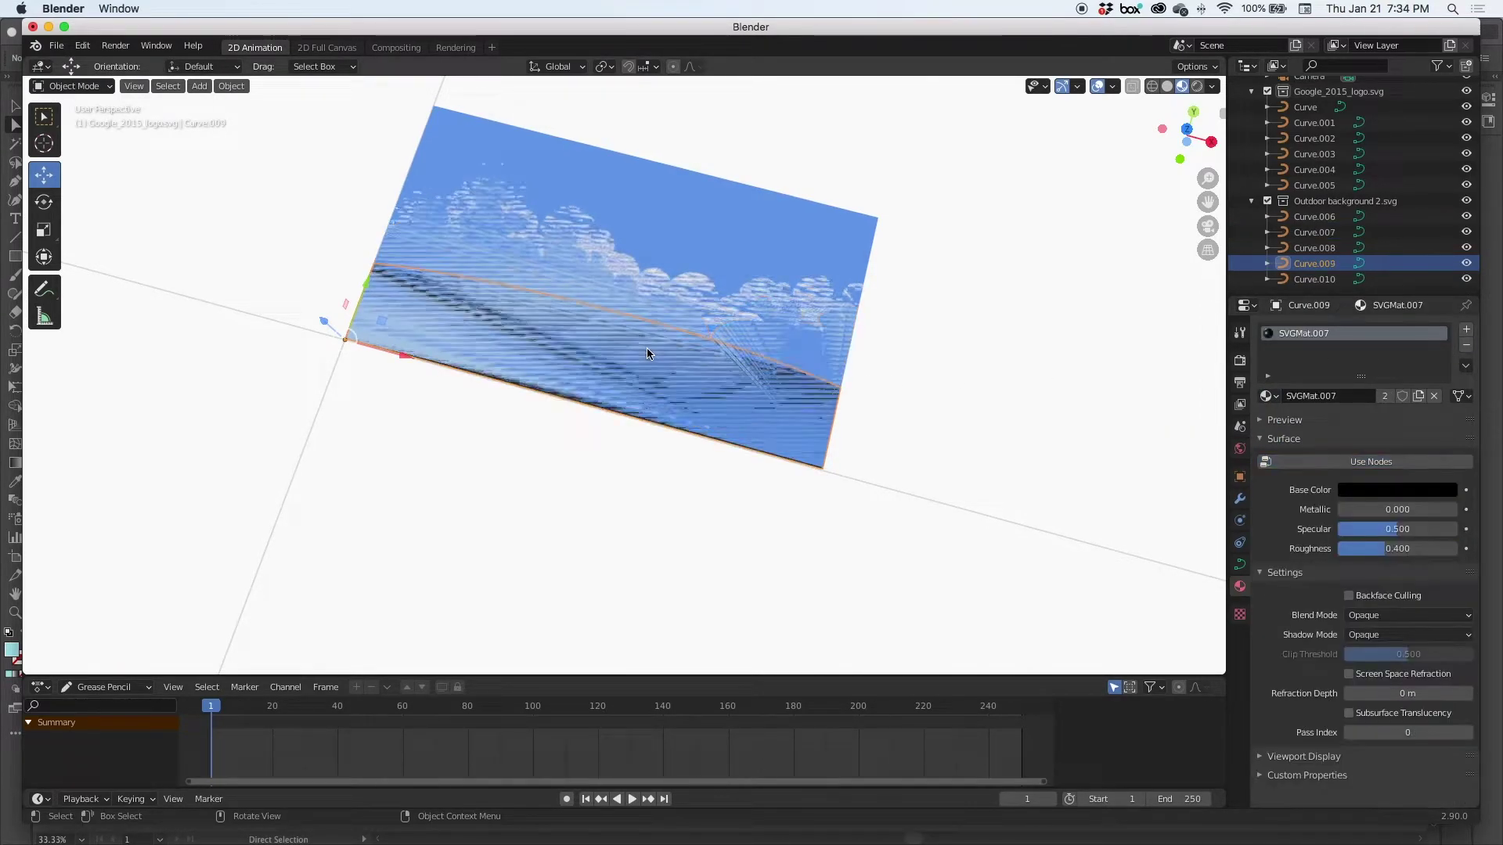
left_click(650, 346)
left_click(673, 332)
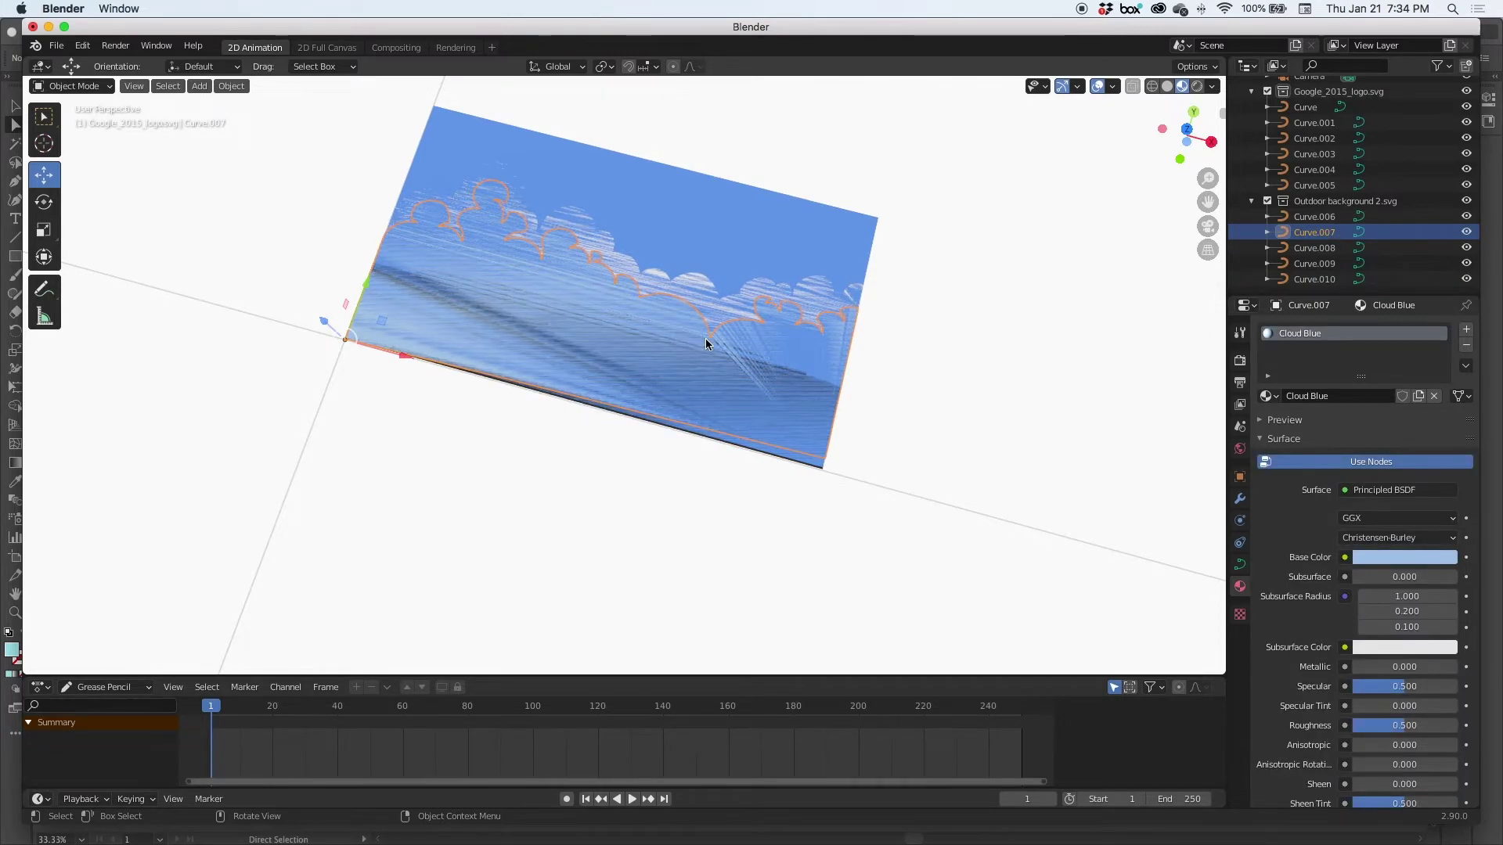
left_click(706, 342)
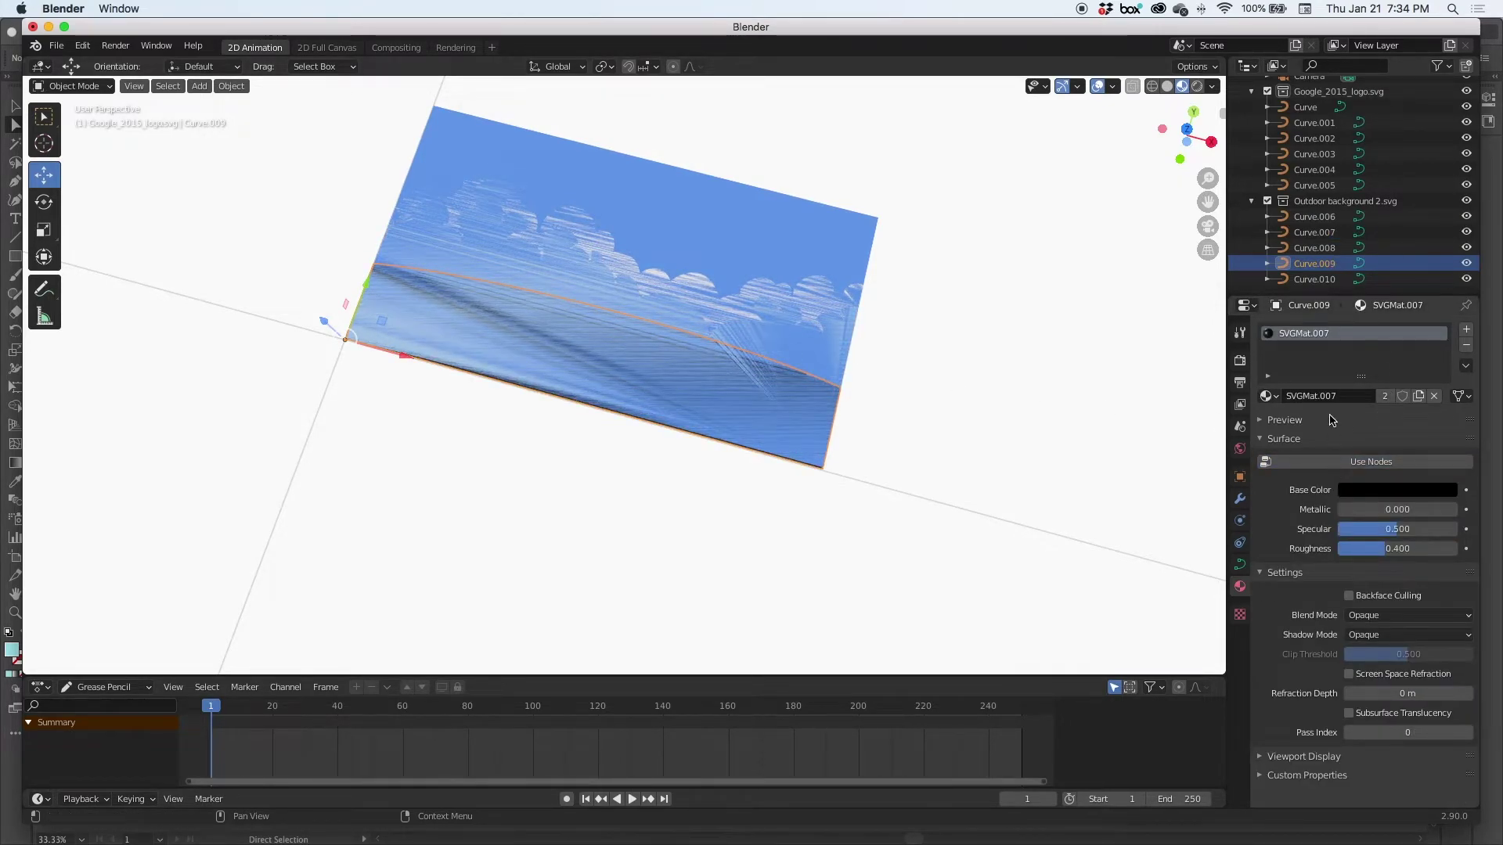
Select the ellipse Curve.010 and add a new material named Green HiLite
left_click(750, 361)
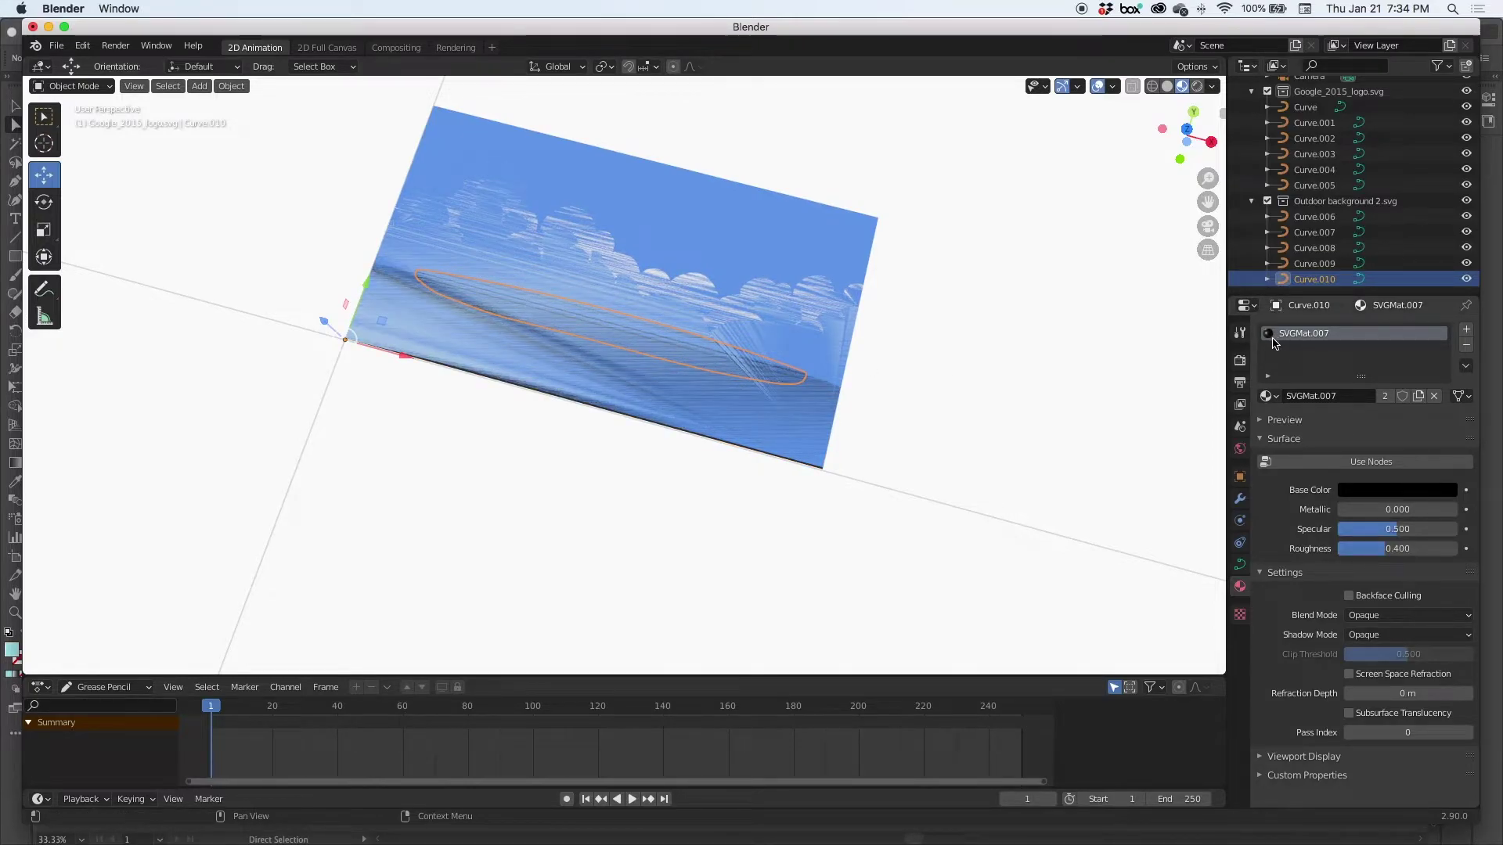
left_click(1466, 329)
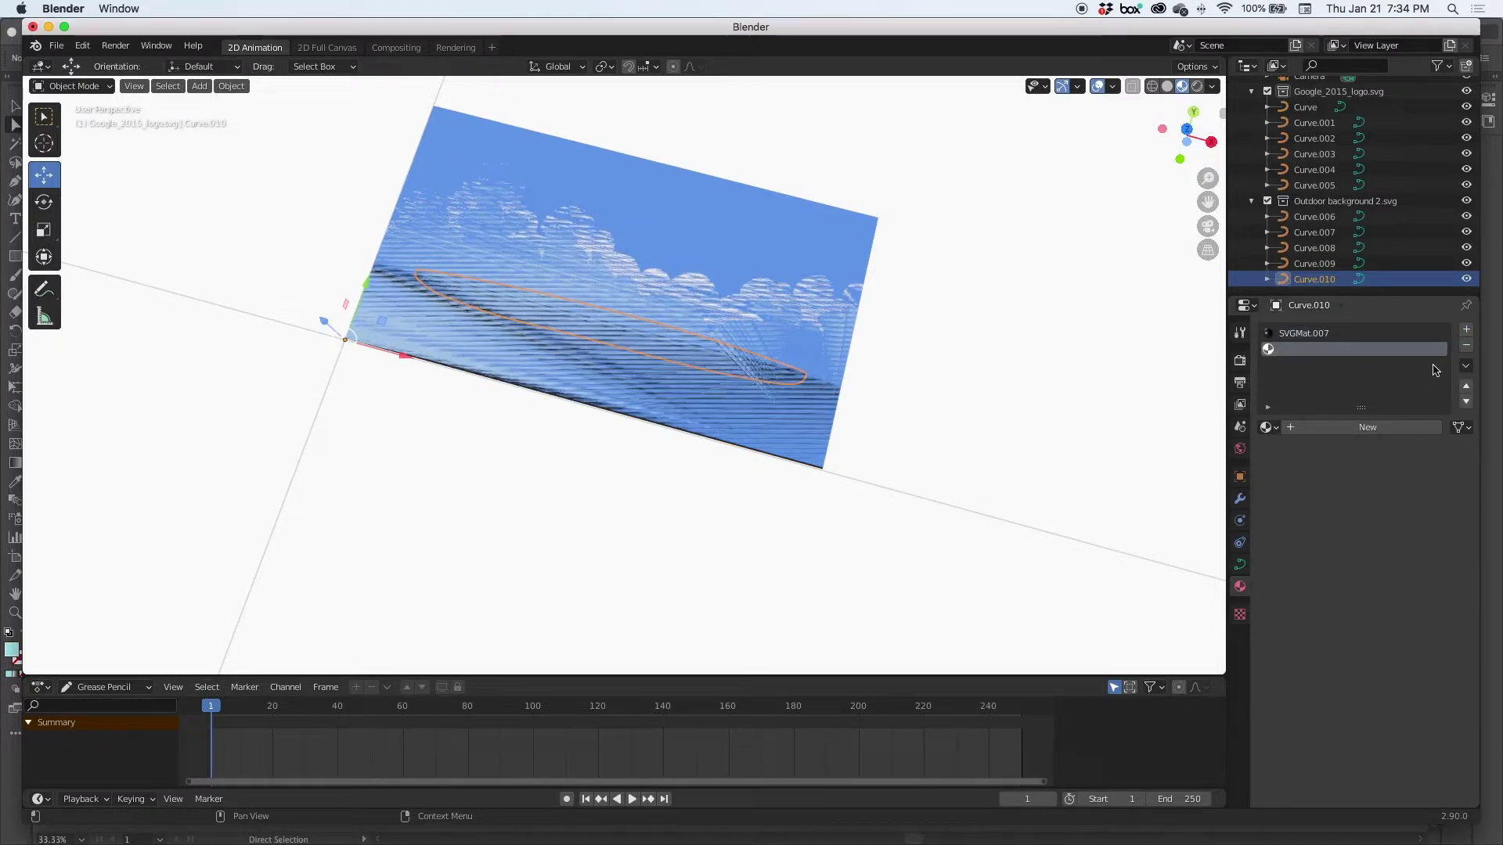
left_click(1361, 428)
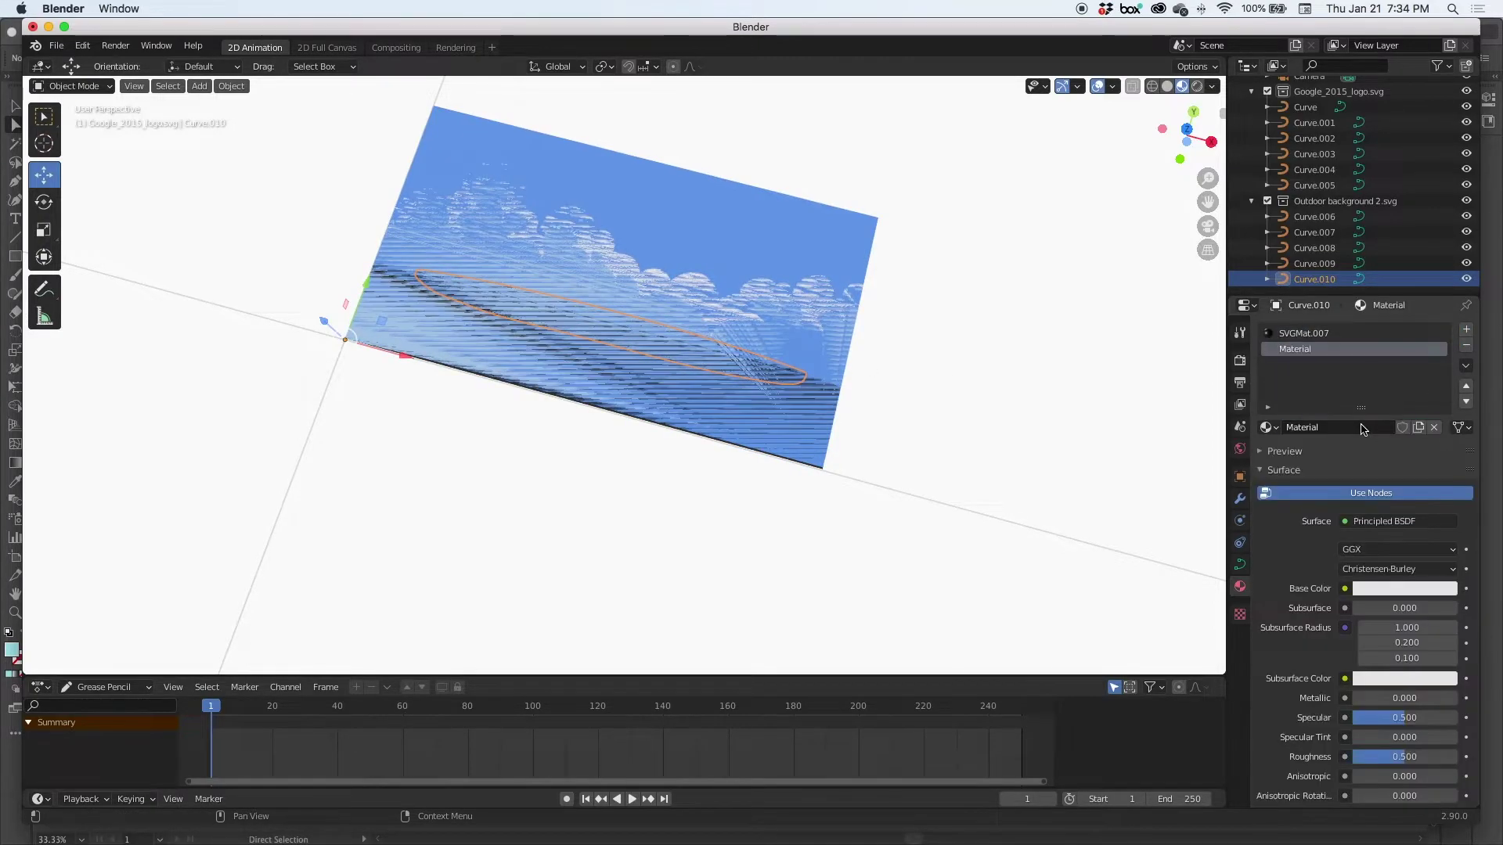
double_click(1306, 428)
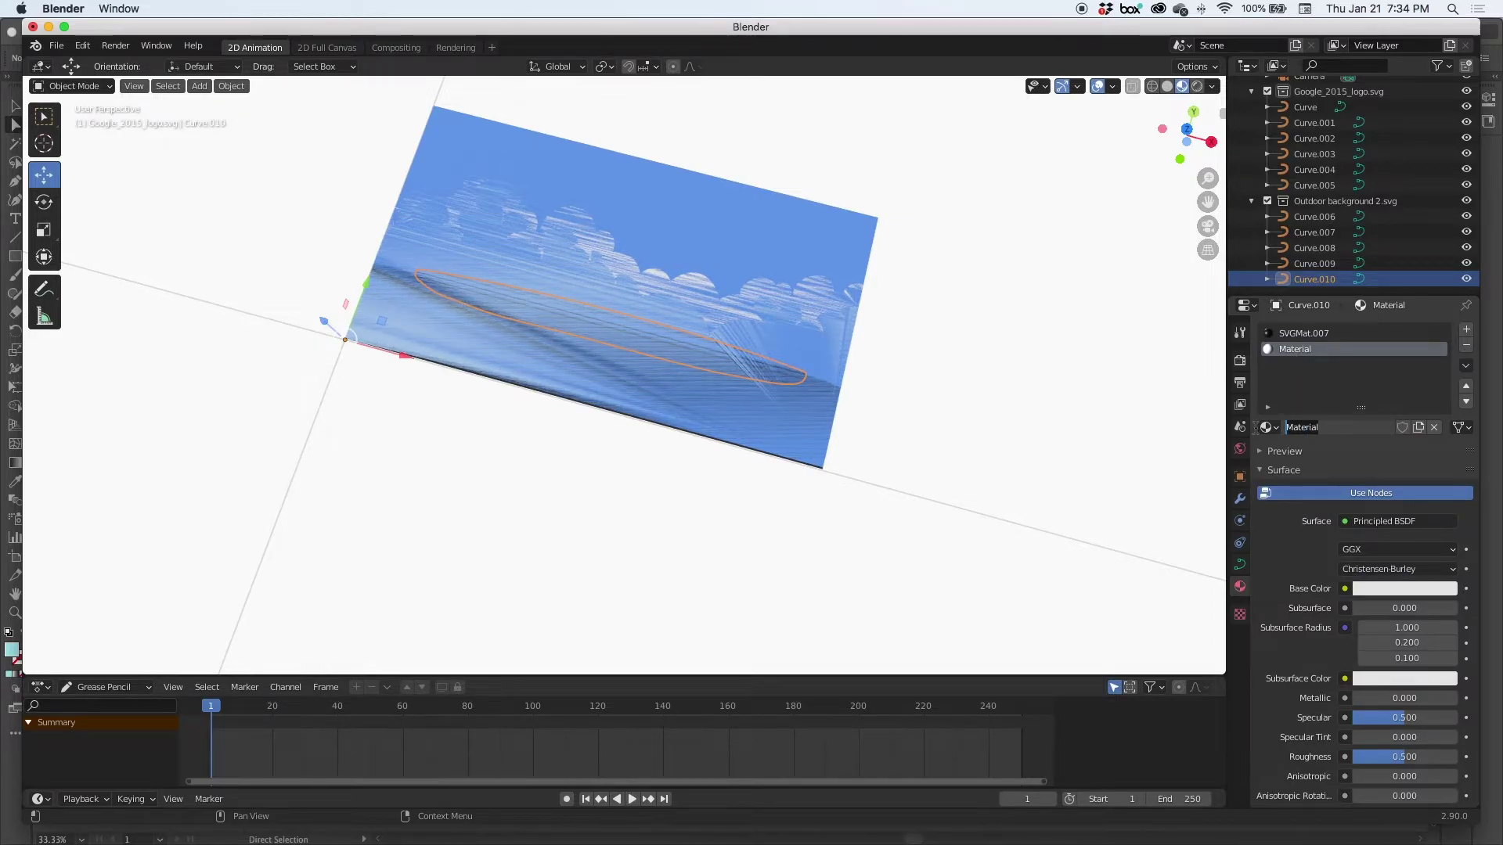
type("Green HiLite")
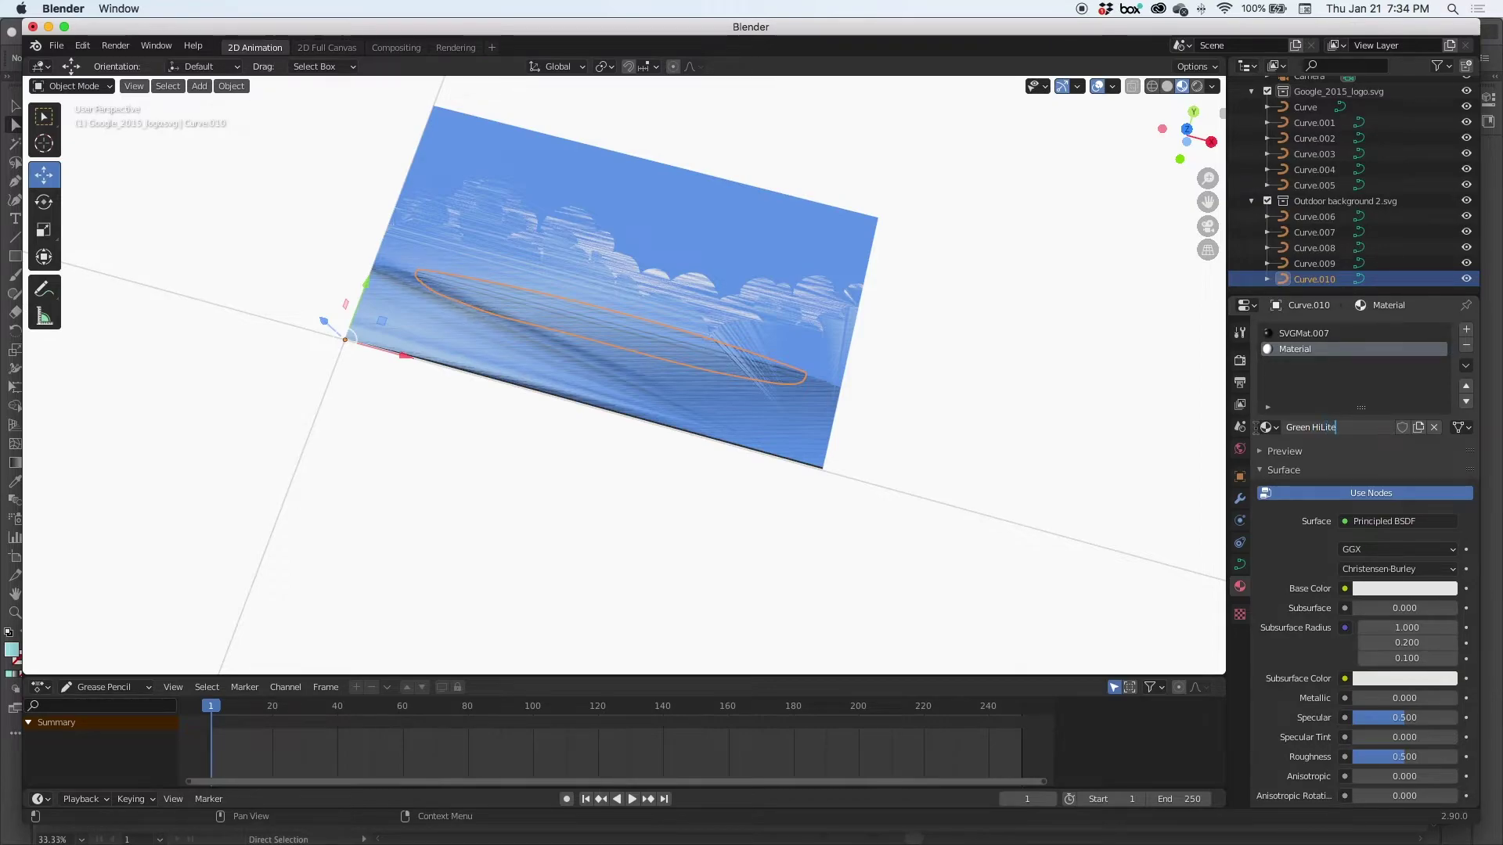
key("Return")
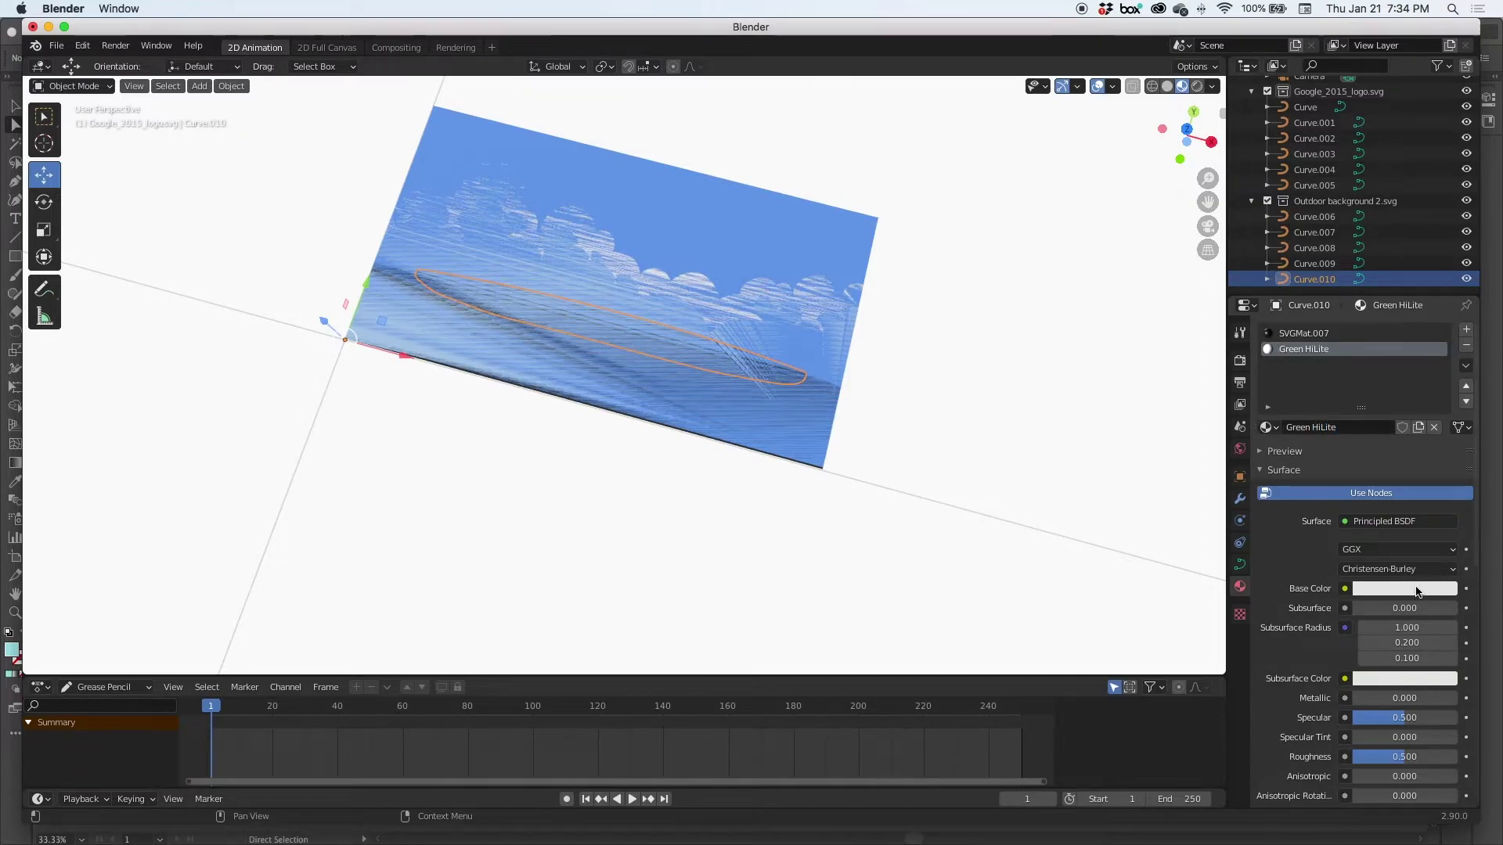
Set Green HiLite's base colour to green and remove the ellipse's SVGMat.007 slot
left_click(1415, 594)
left_click_drag(1356, 418, 1349, 401)
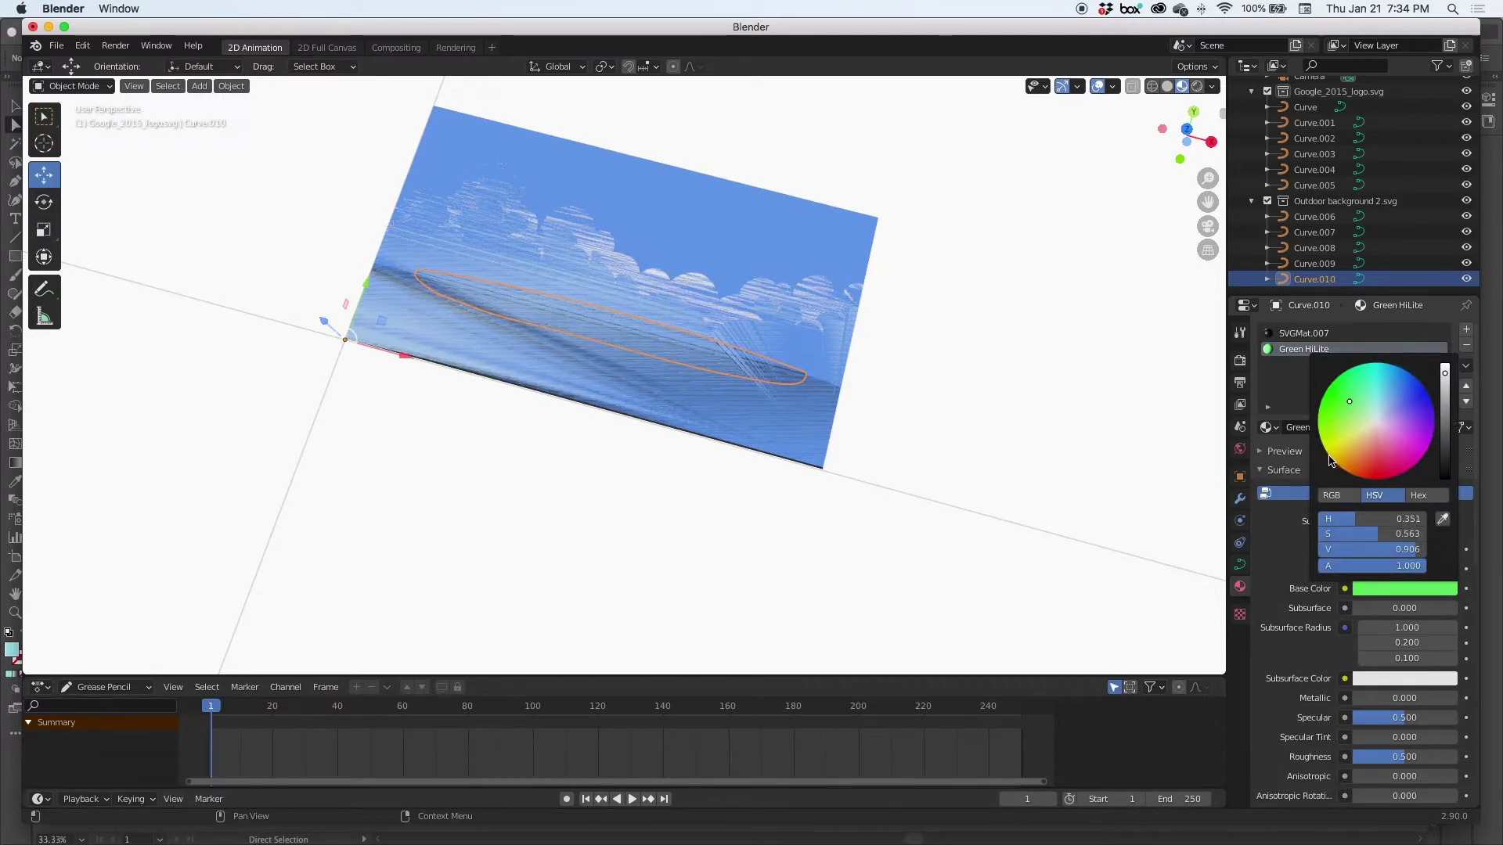
left_click_drag(1347, 406, 1343, 411)
left_click(1279, 426)
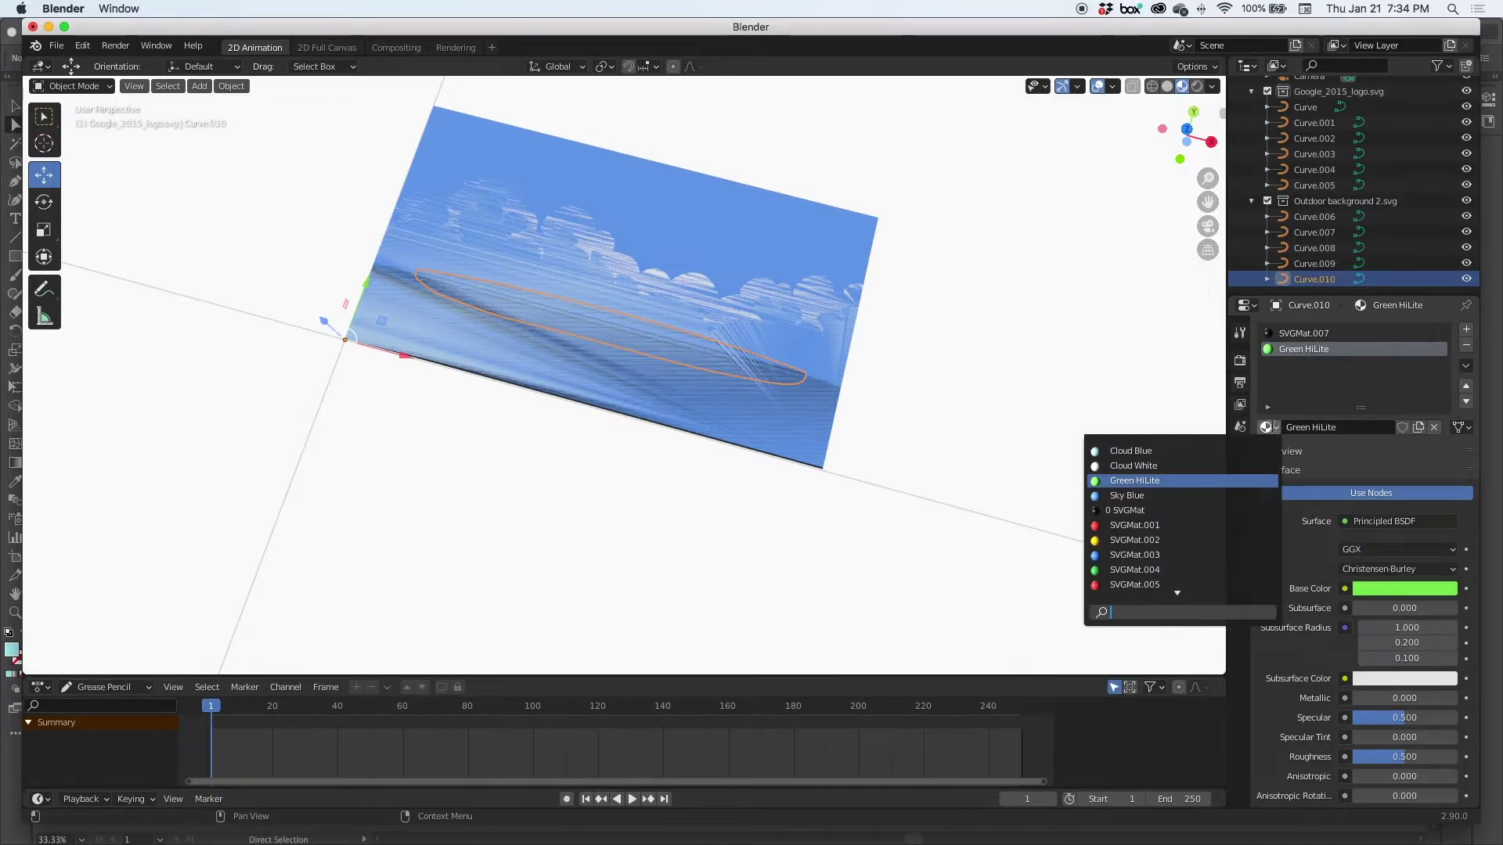
left_click(1172, 481)
left_click(1331, 333)
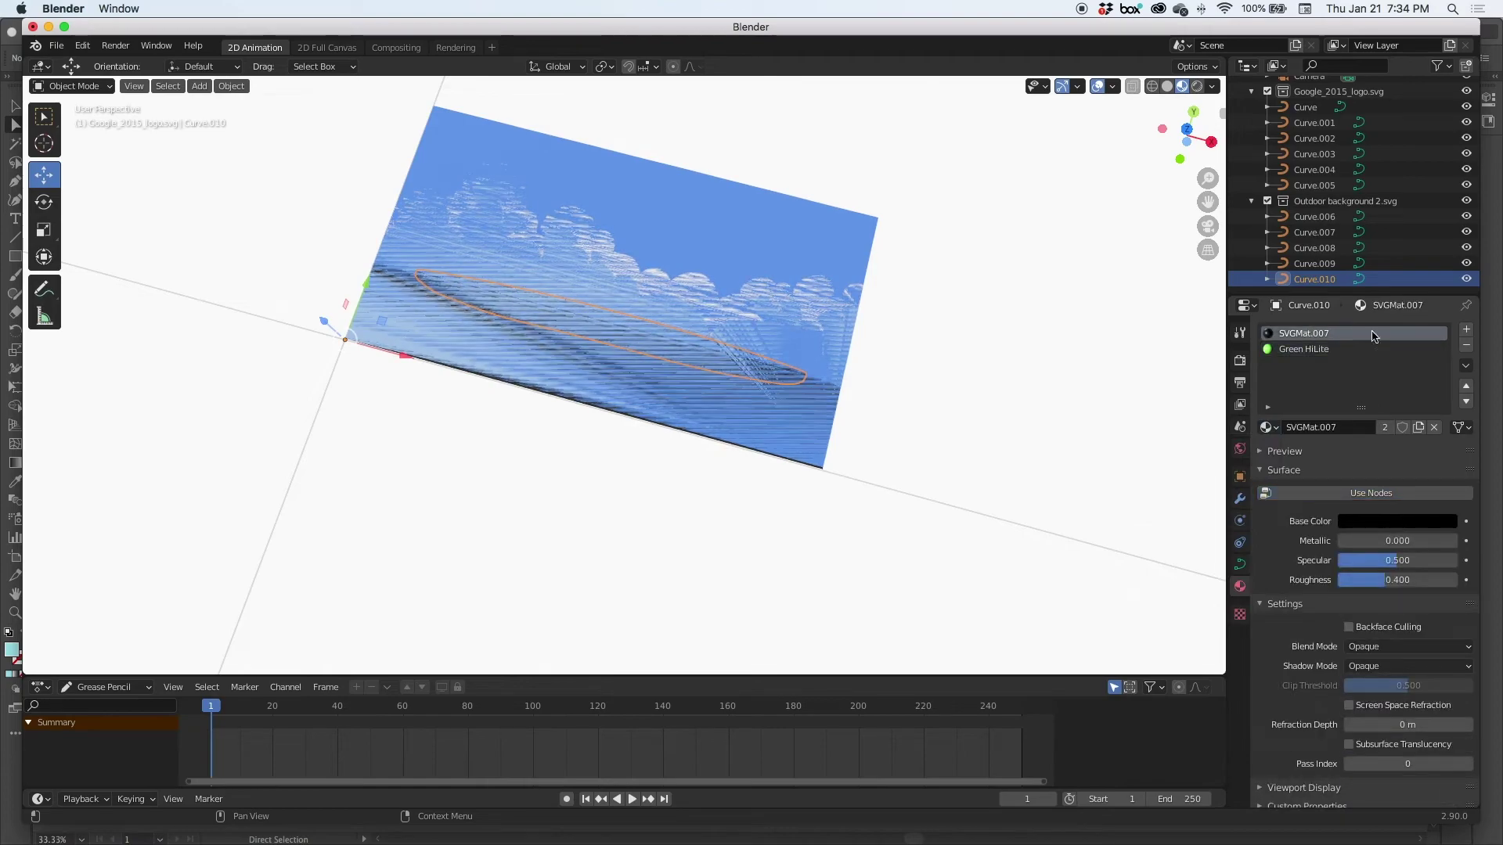
left_click(1466, 346)
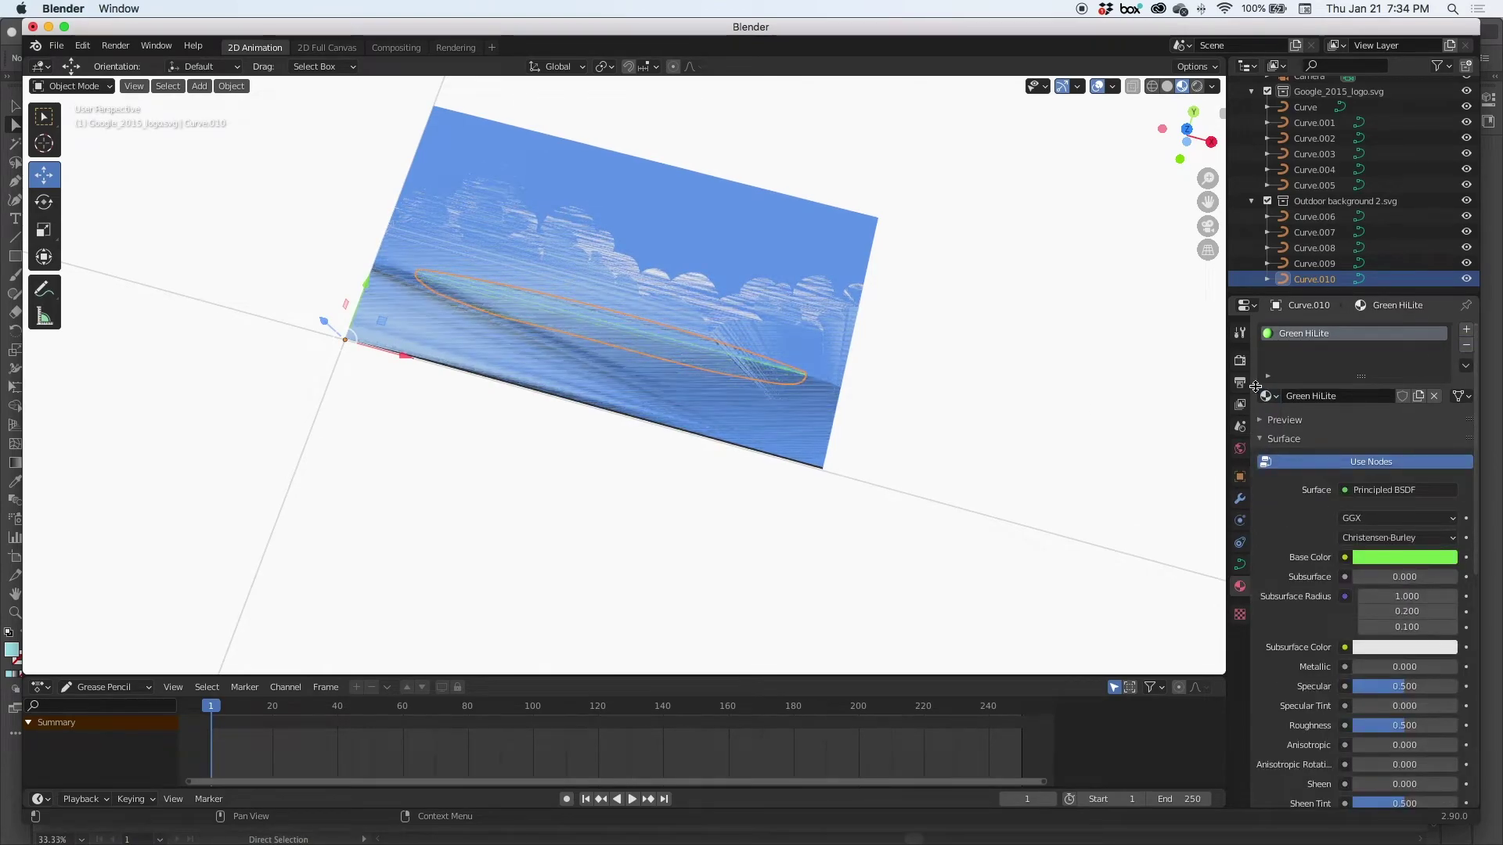
Cycle the selection through overlapping background pieces to the sky Curve.006
left_click(824, 383)
left_click(824, 383)
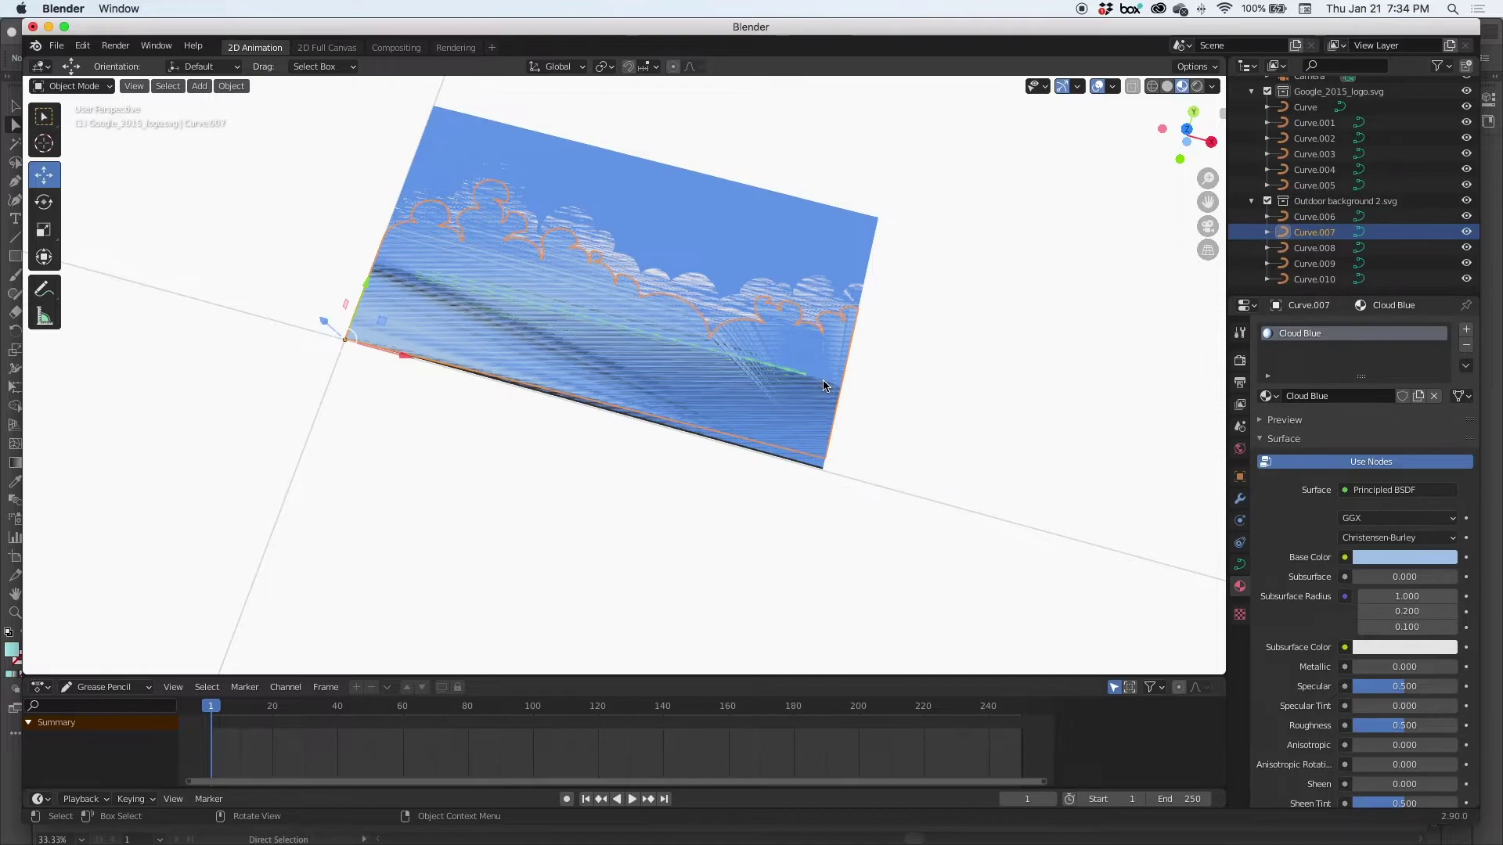
left_click(823, 385)
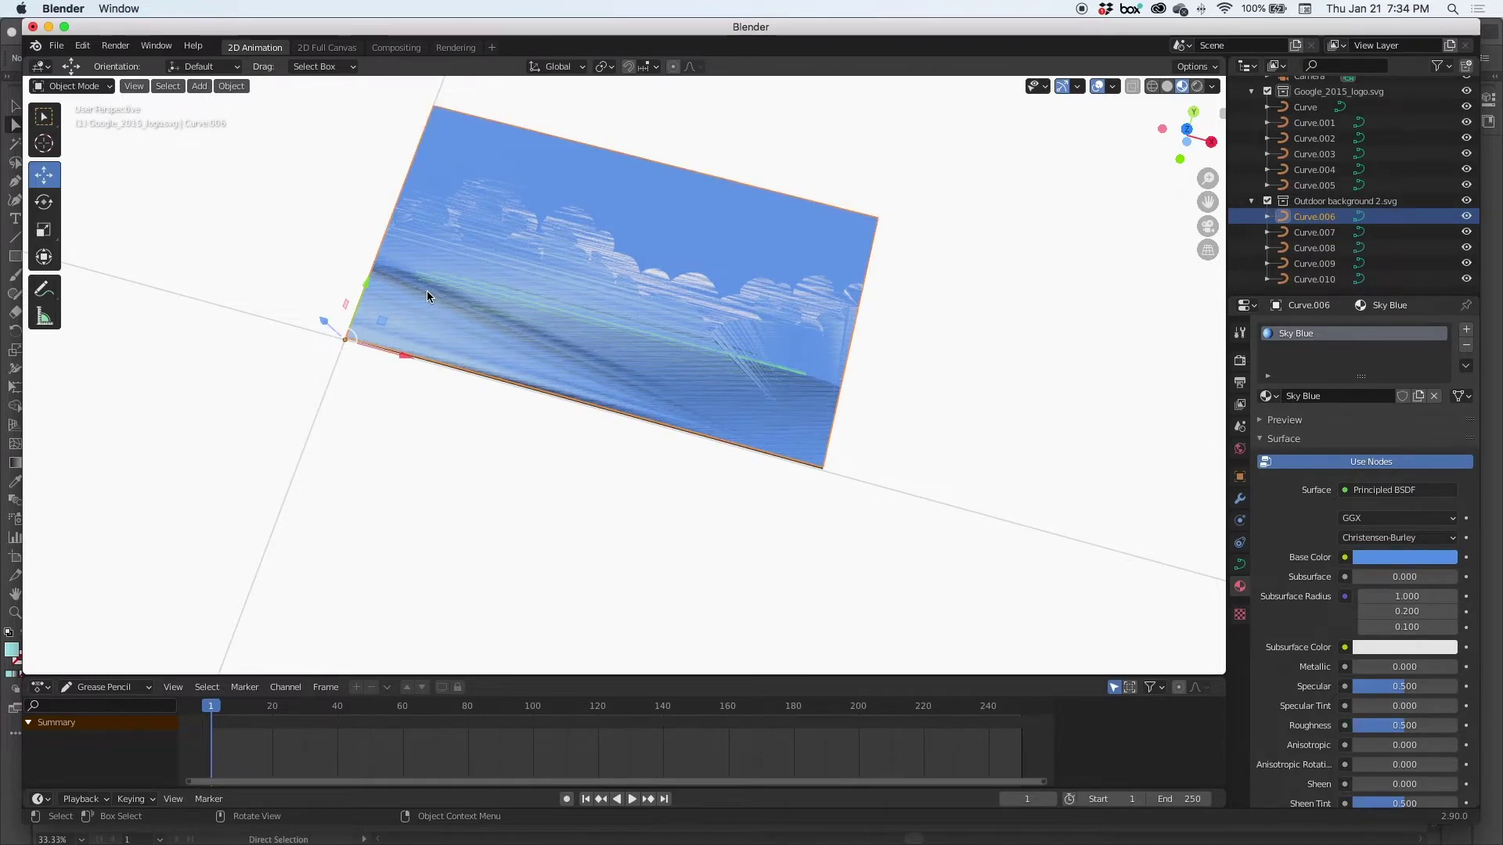
Select Curve.009 and add a new material with a green base colour
left_click(402, 265)
left_click(397, 269)
left_click(393, 272)
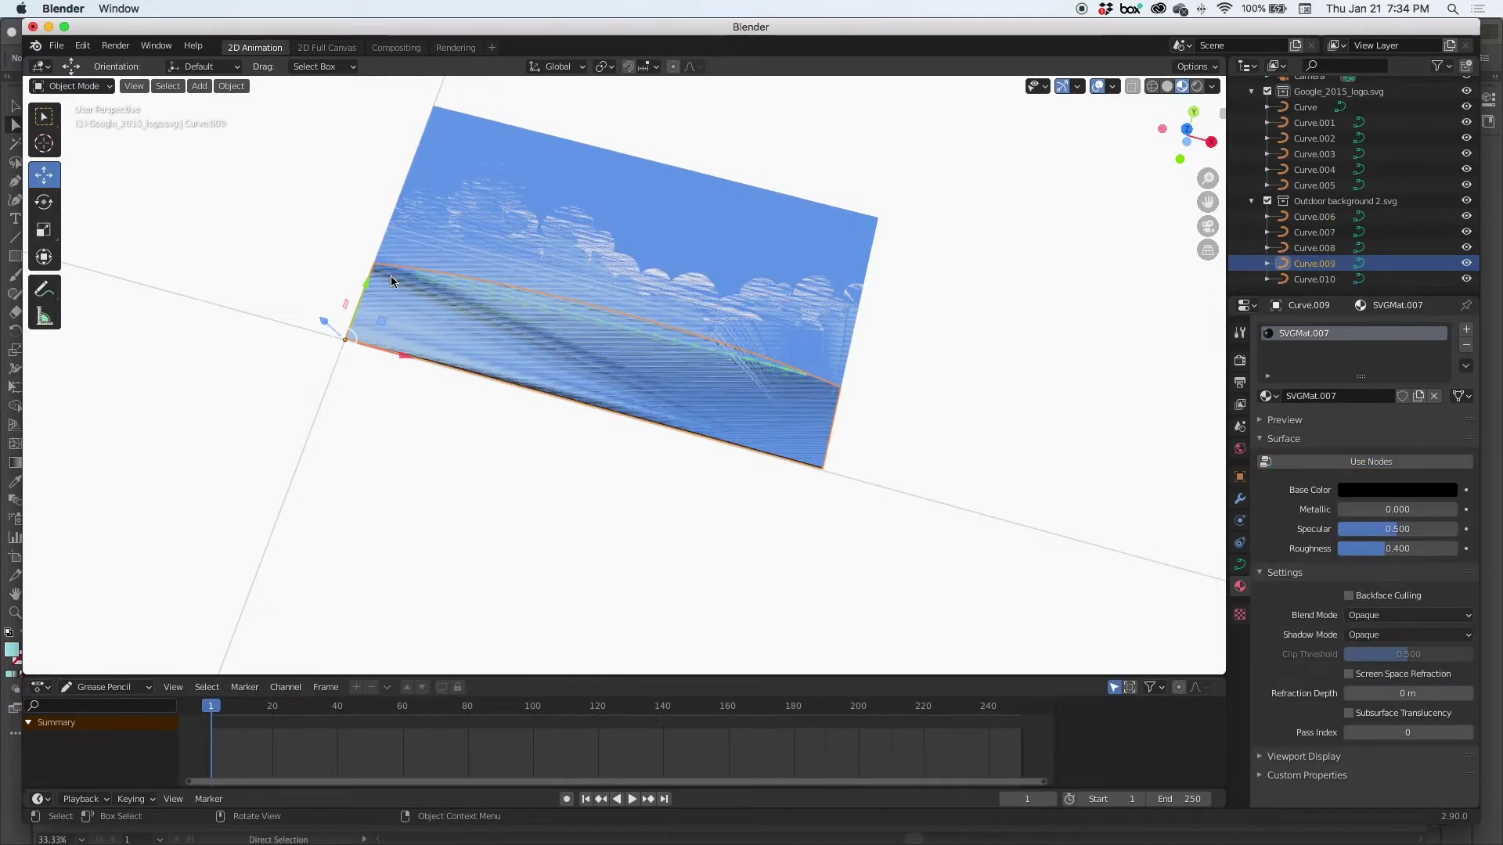
left_click(1466, 330)
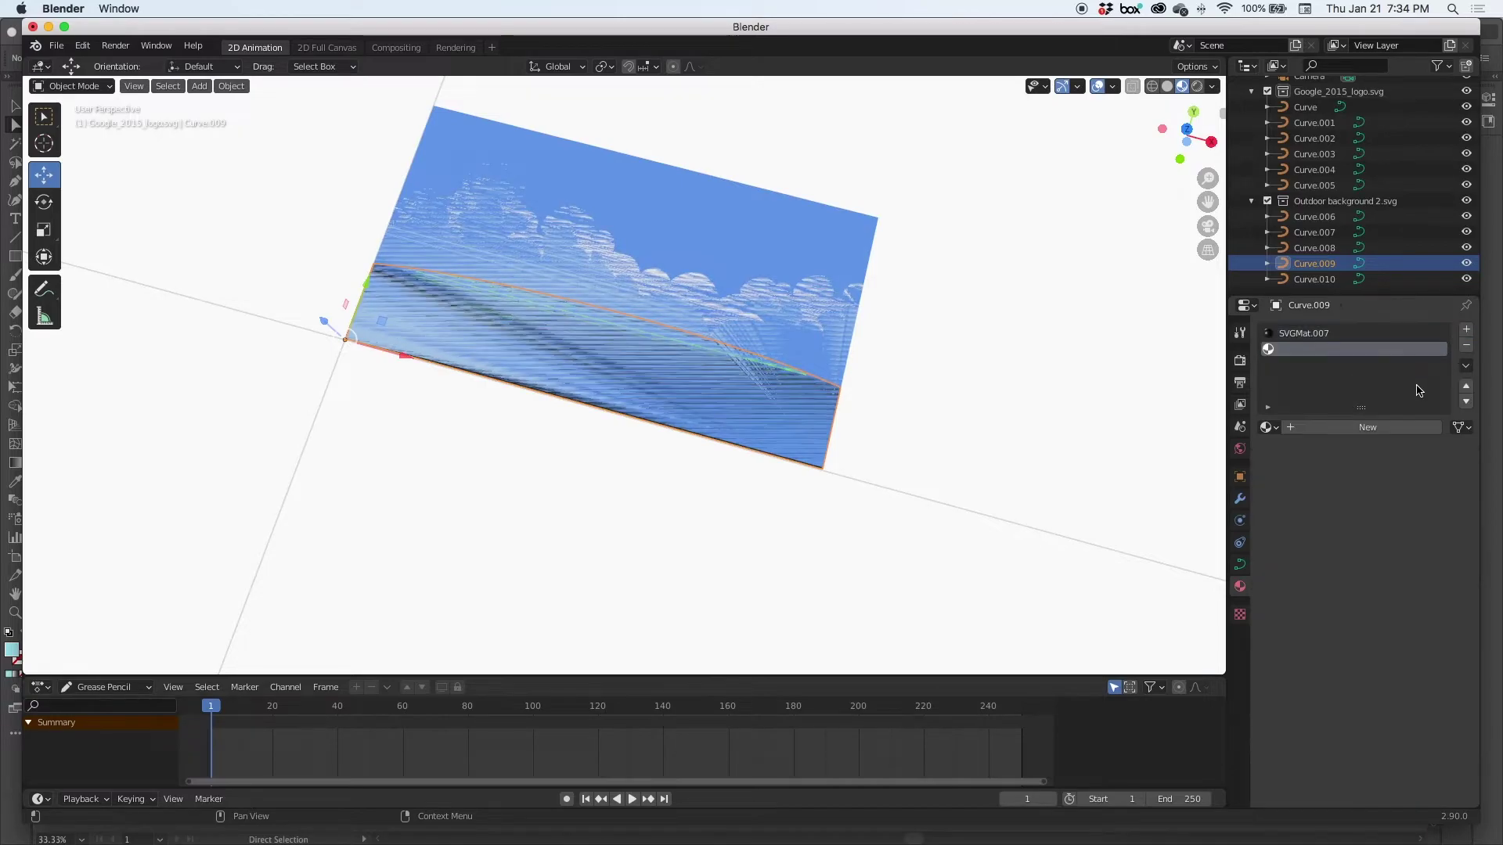
left_click(1377, 429)
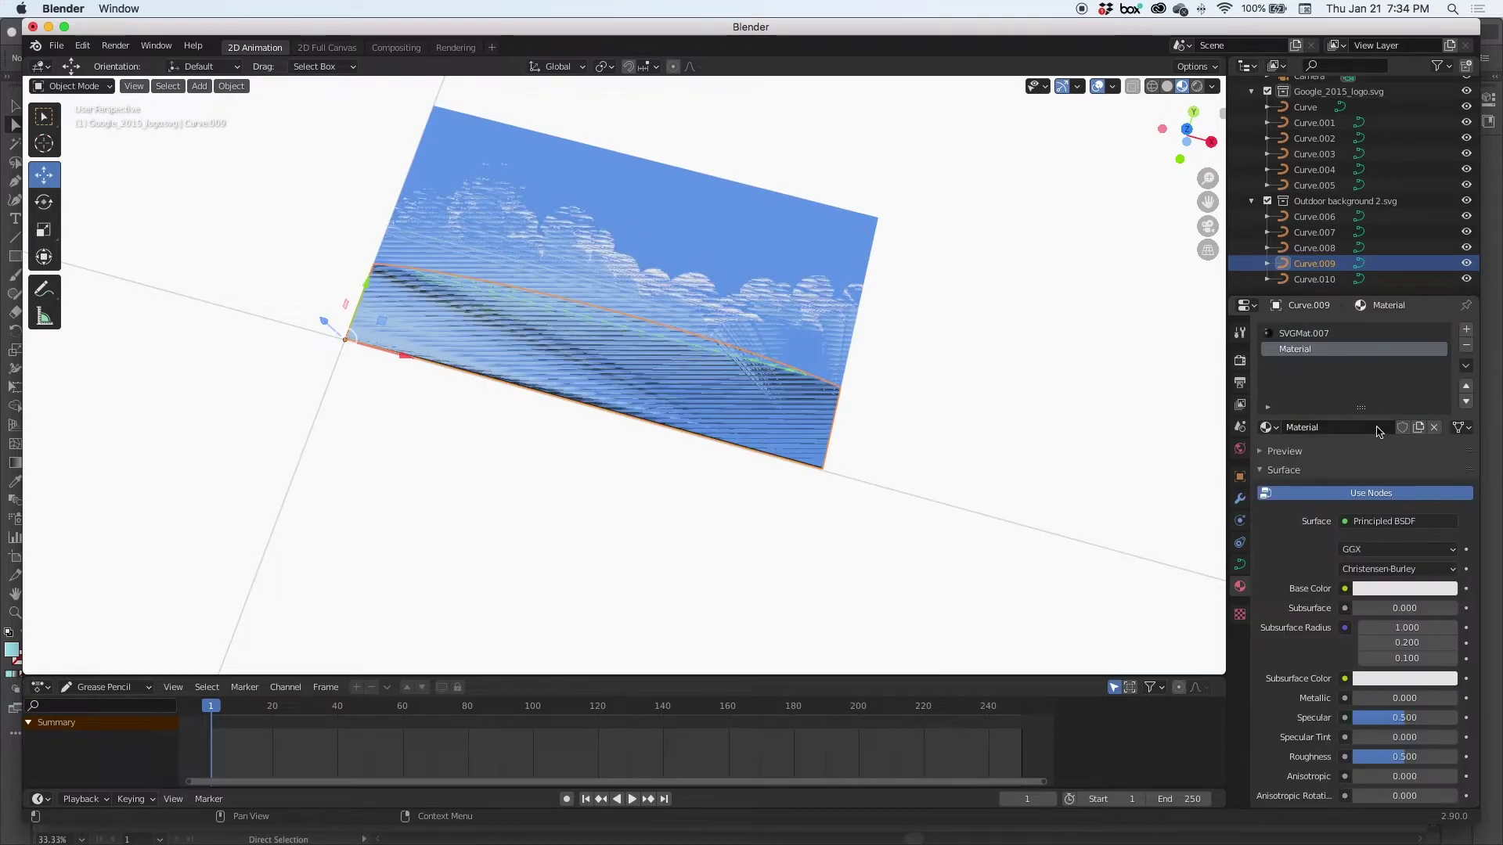
left_click(1385, 588)
left_click(1342, 403)
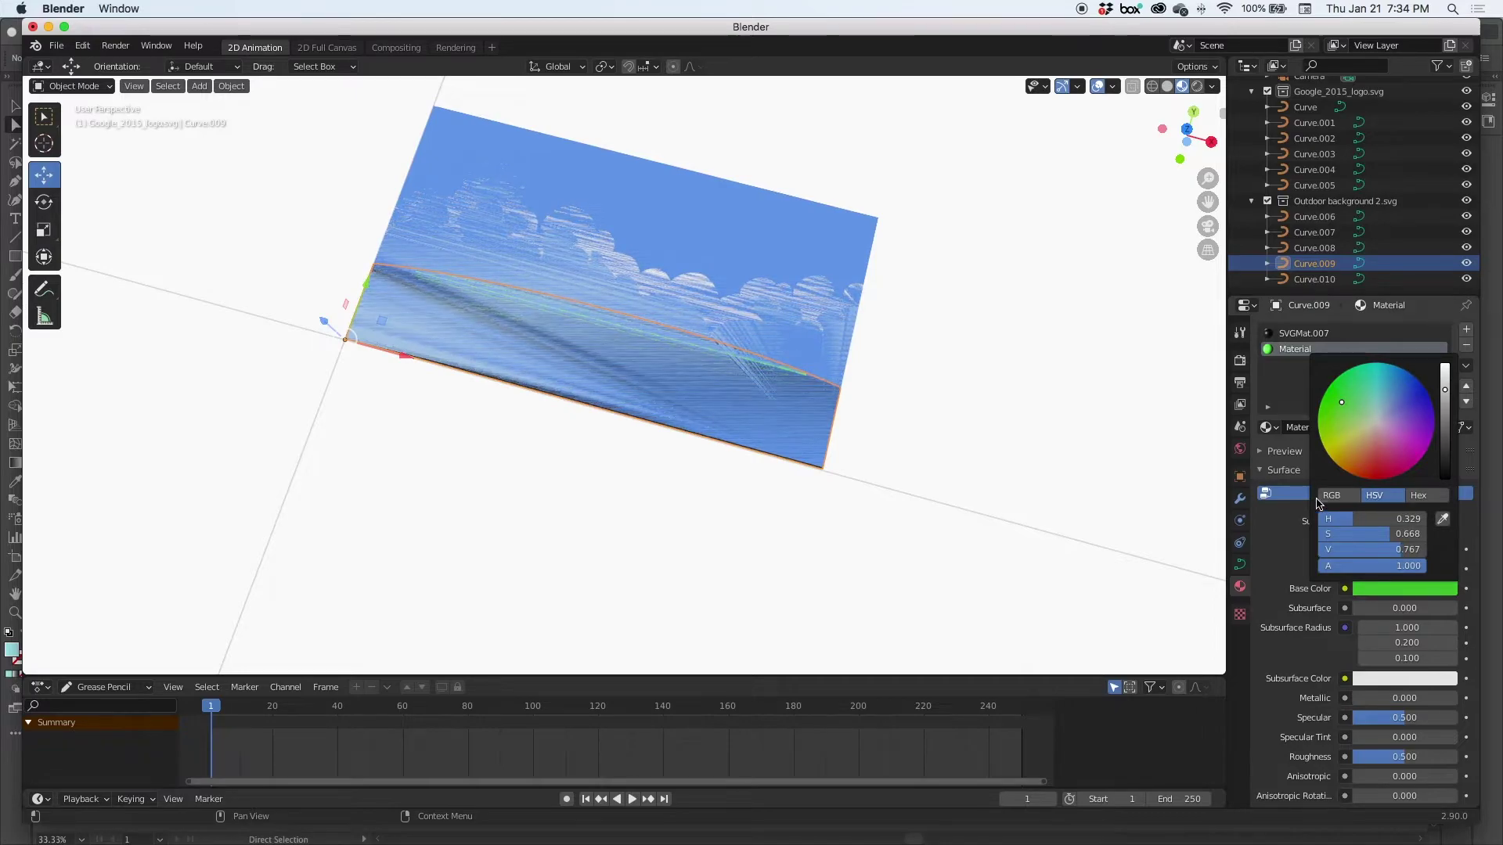
left_click(1268, 429)
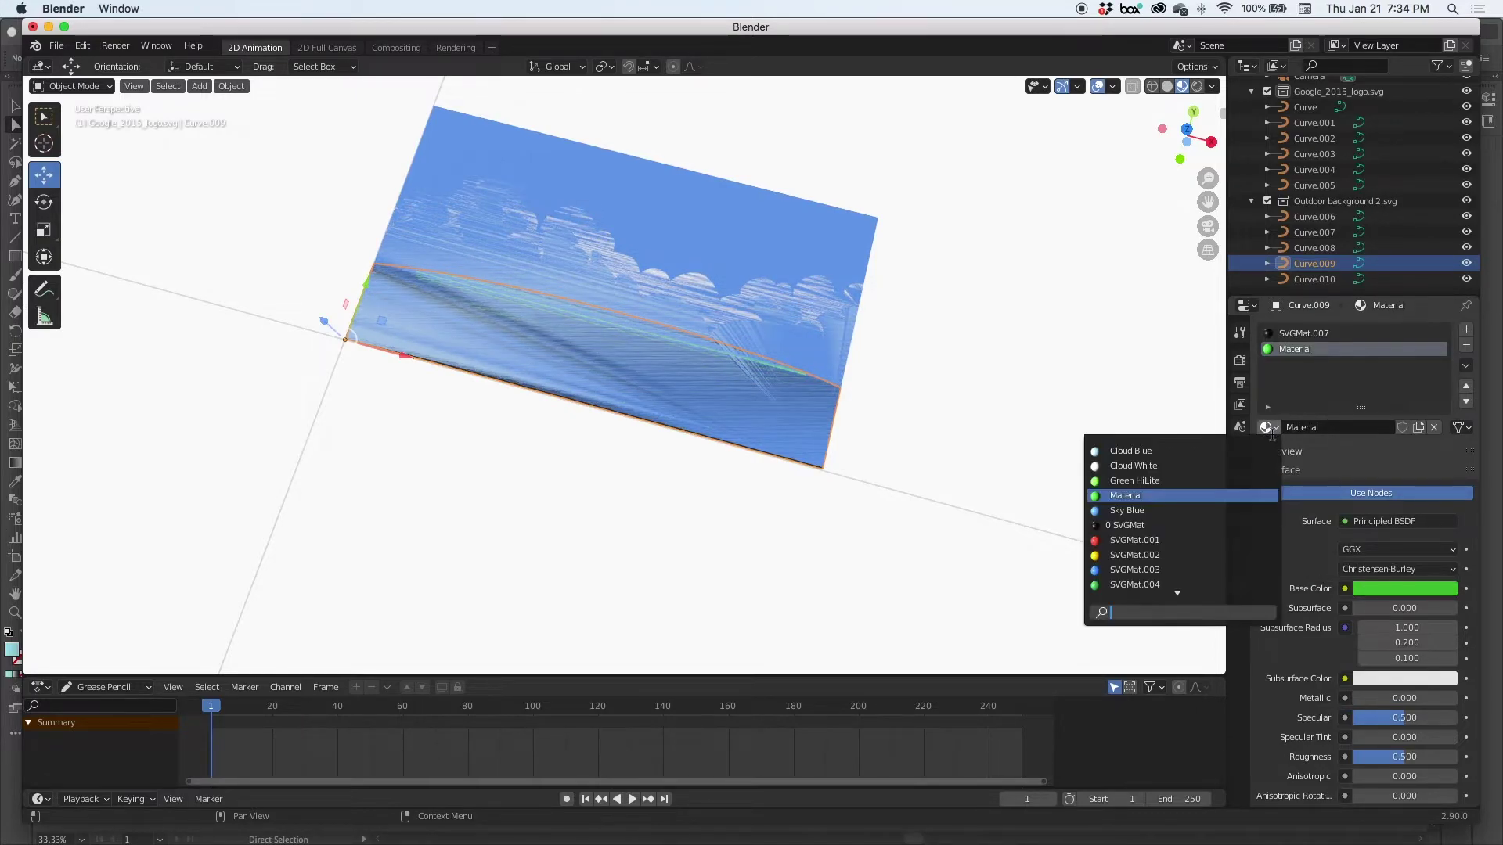
Name the material Green Grass and remove the leftover SVGMat.007 slot
double_click(1333, 428)
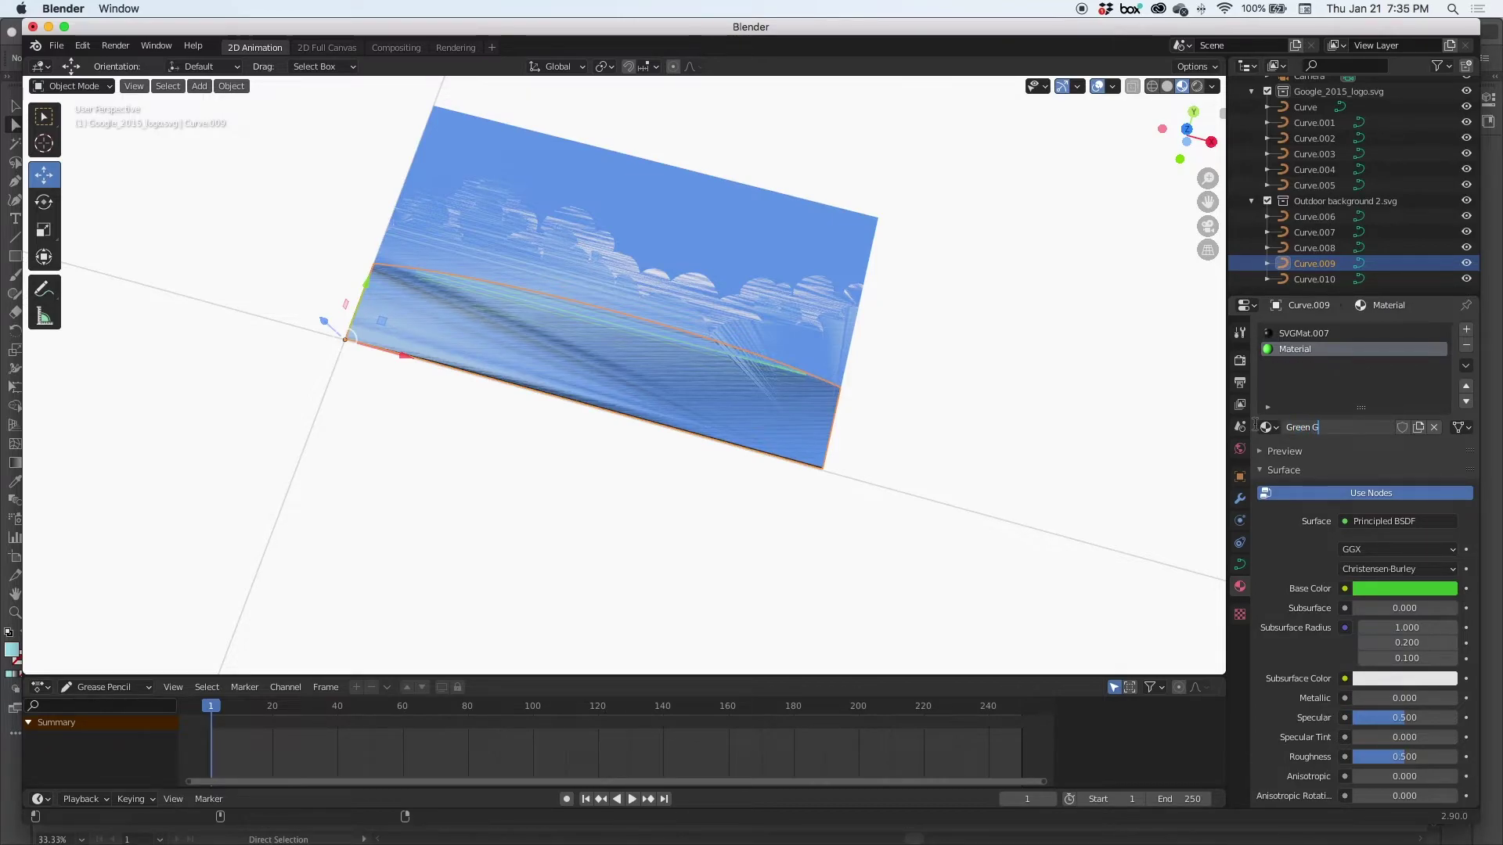
type("Green Grass")
key("Return")
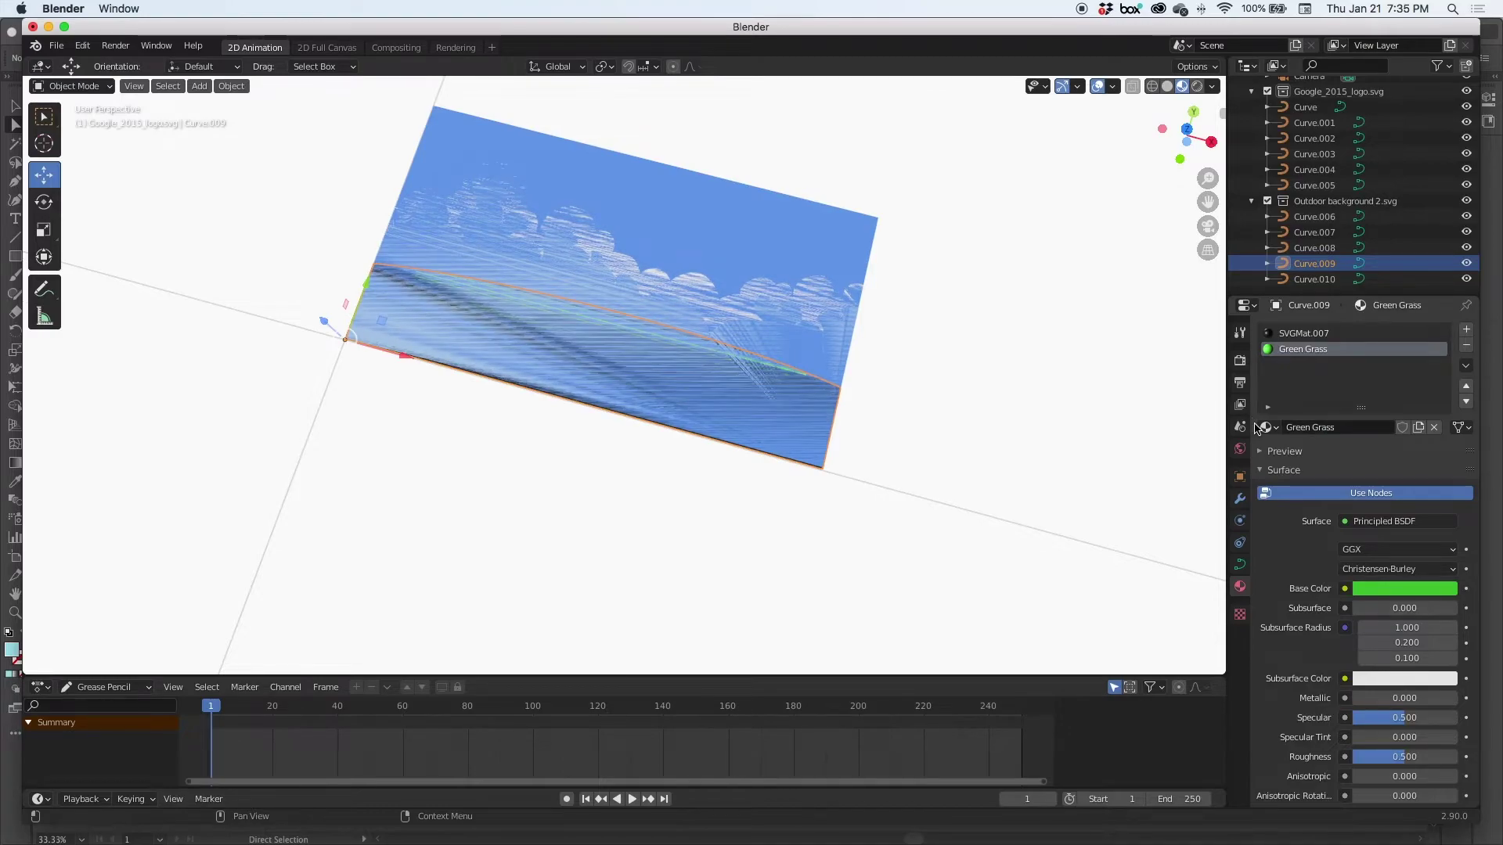
left_click(1315, 335)
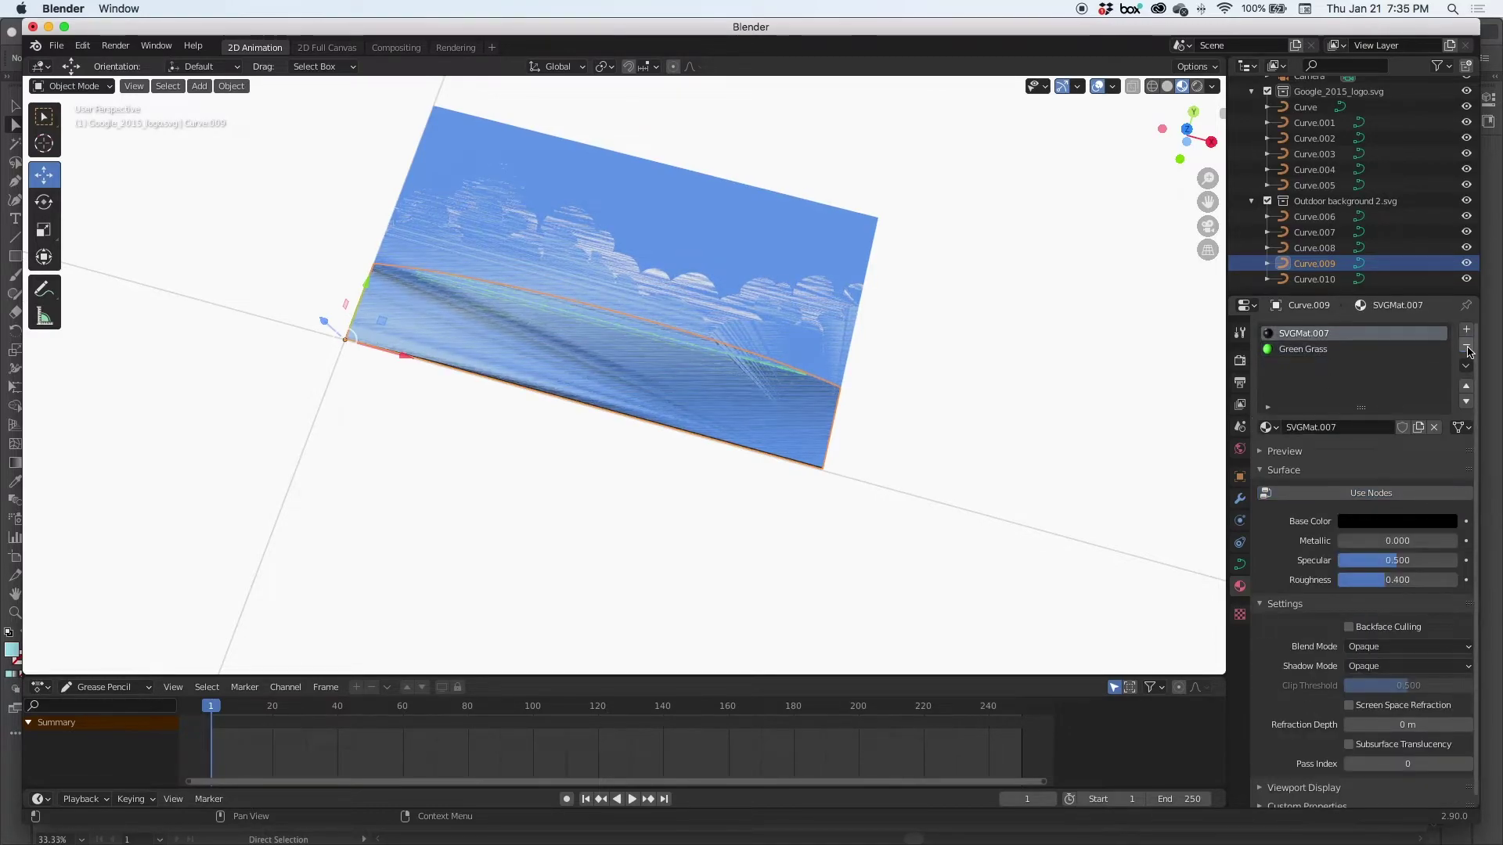
left_click(1467, 347)
left_click(908, 328)
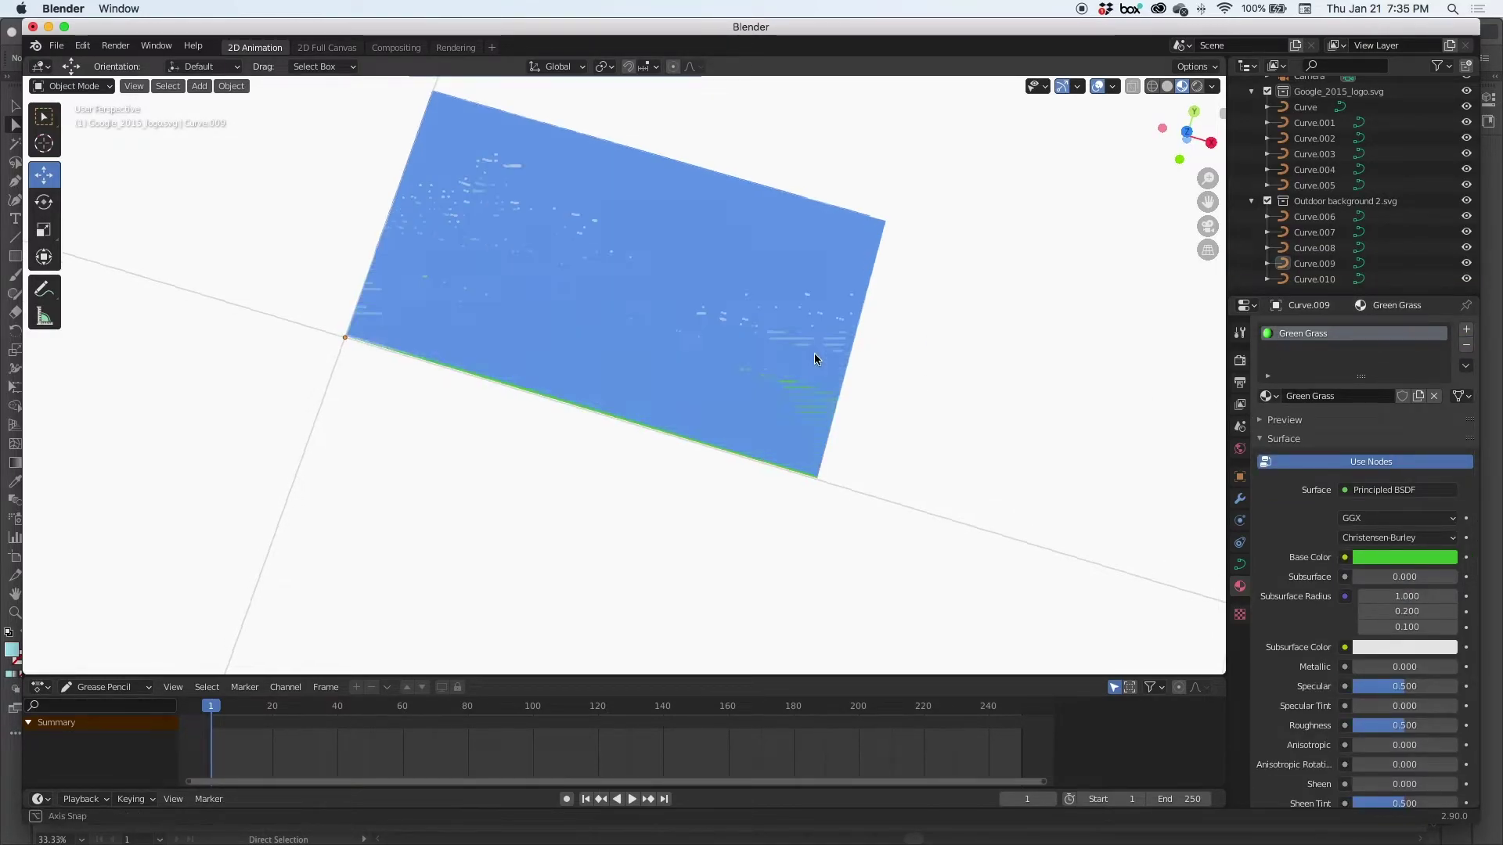
Offset the blue sky plane and the white clouds layer slightly along Z
middle_click_drag(814, 359, 844, 365)
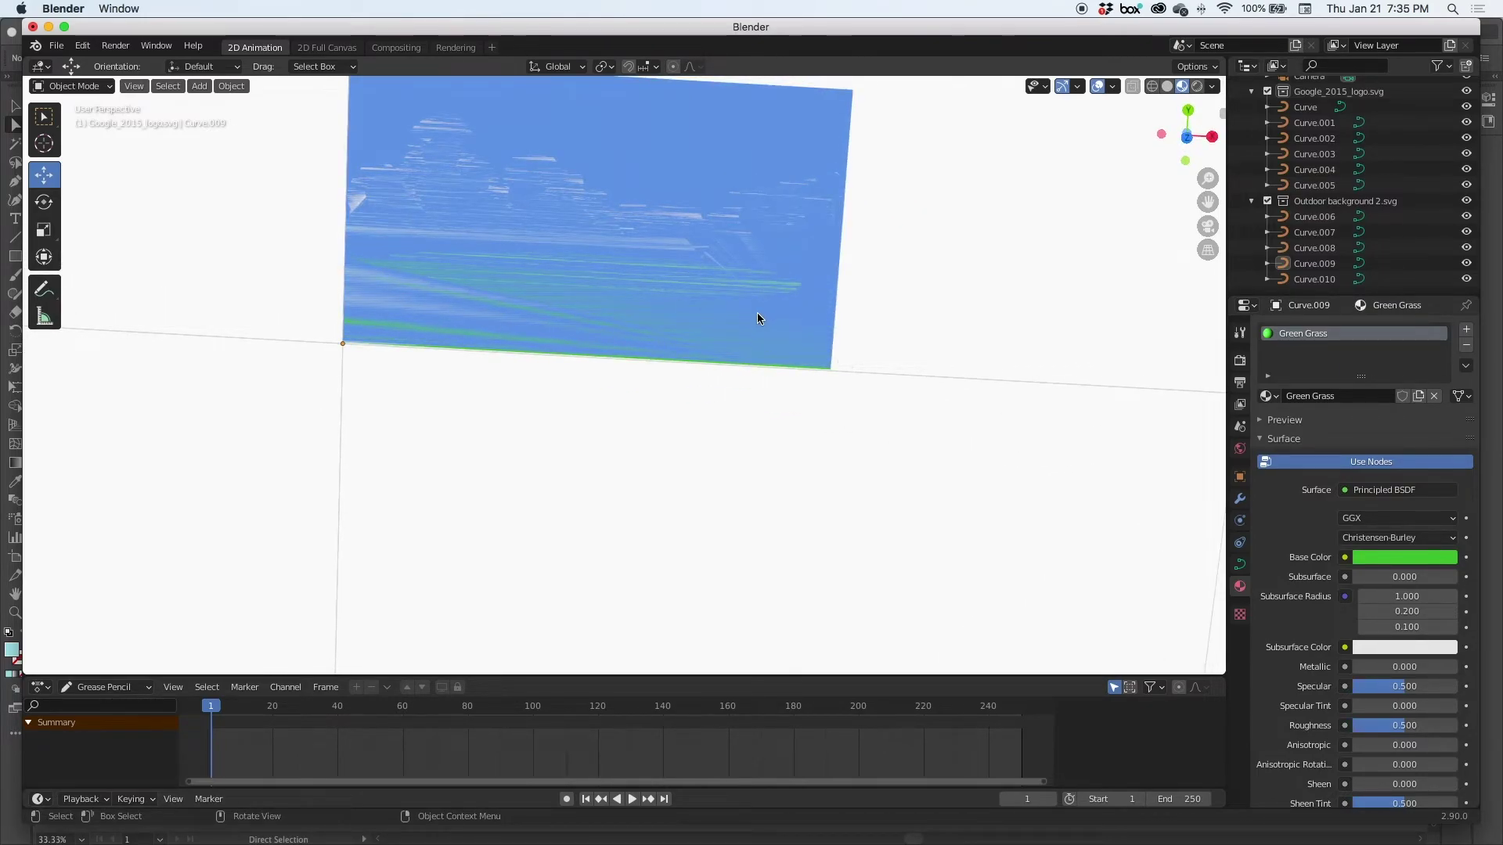
mouse_move(757, 313)
middle_mouse_down()
mouse_move(758, 279)
mouse_move(739, 269)
mouse_move(624, 289)
mouse_move(690, 344)
mouse_move(768, 336)
middle_mouse_up()
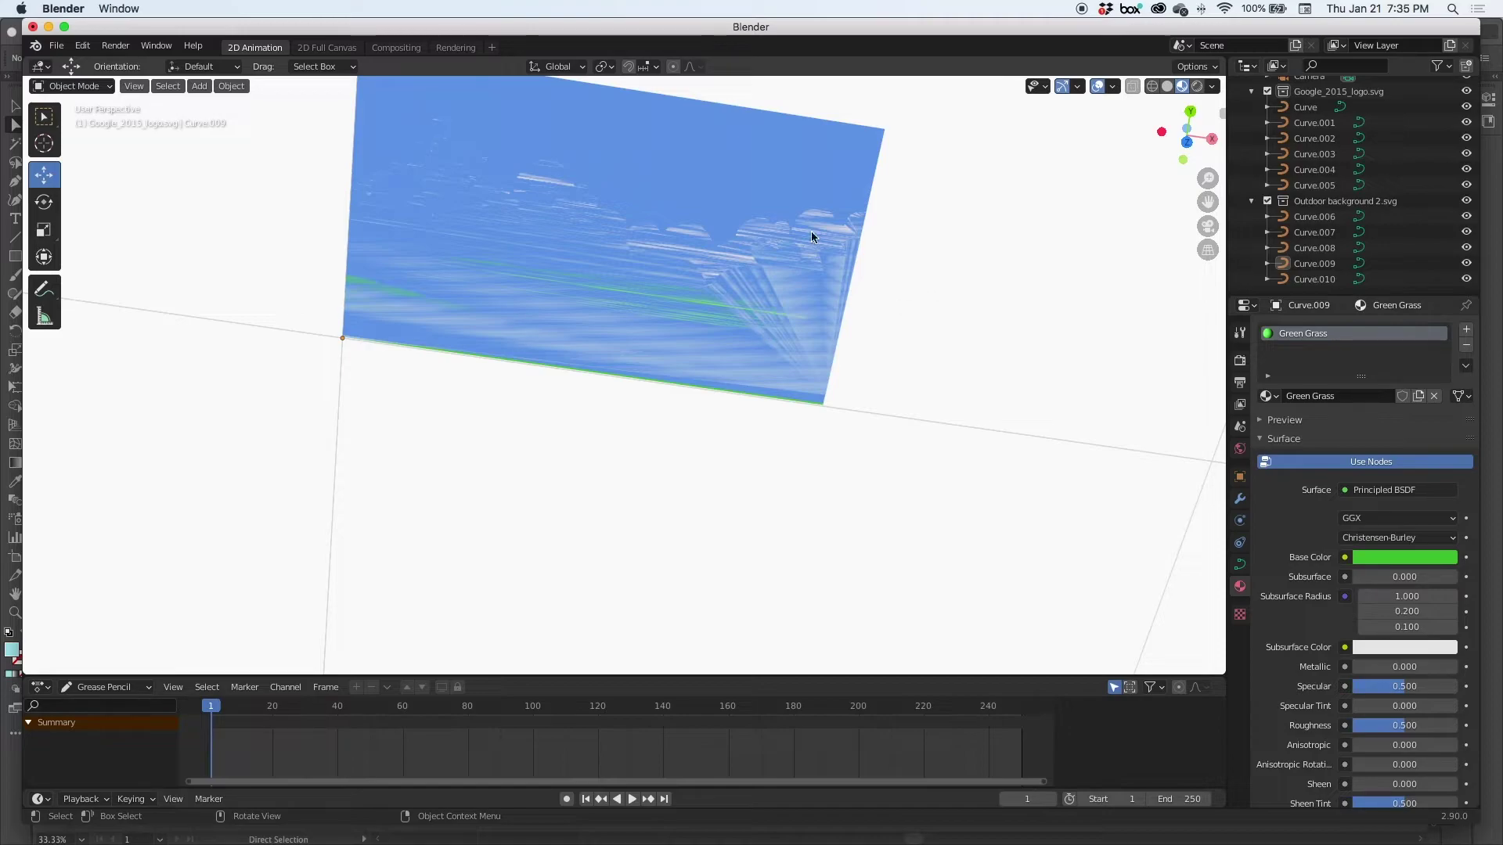
left_click(710, 174)
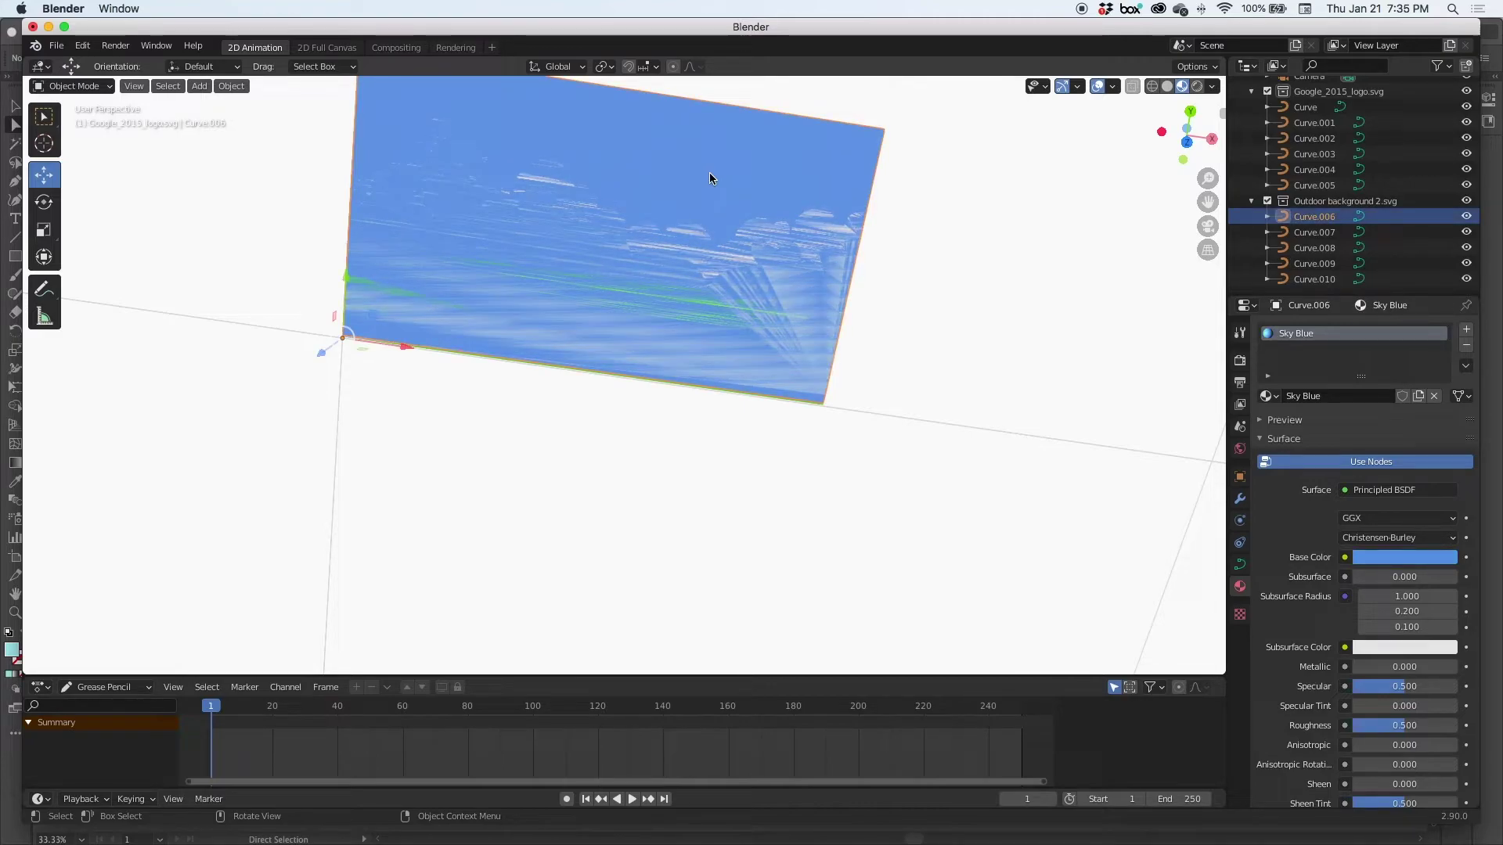
left_click_drag(325, 352, 363, 335)
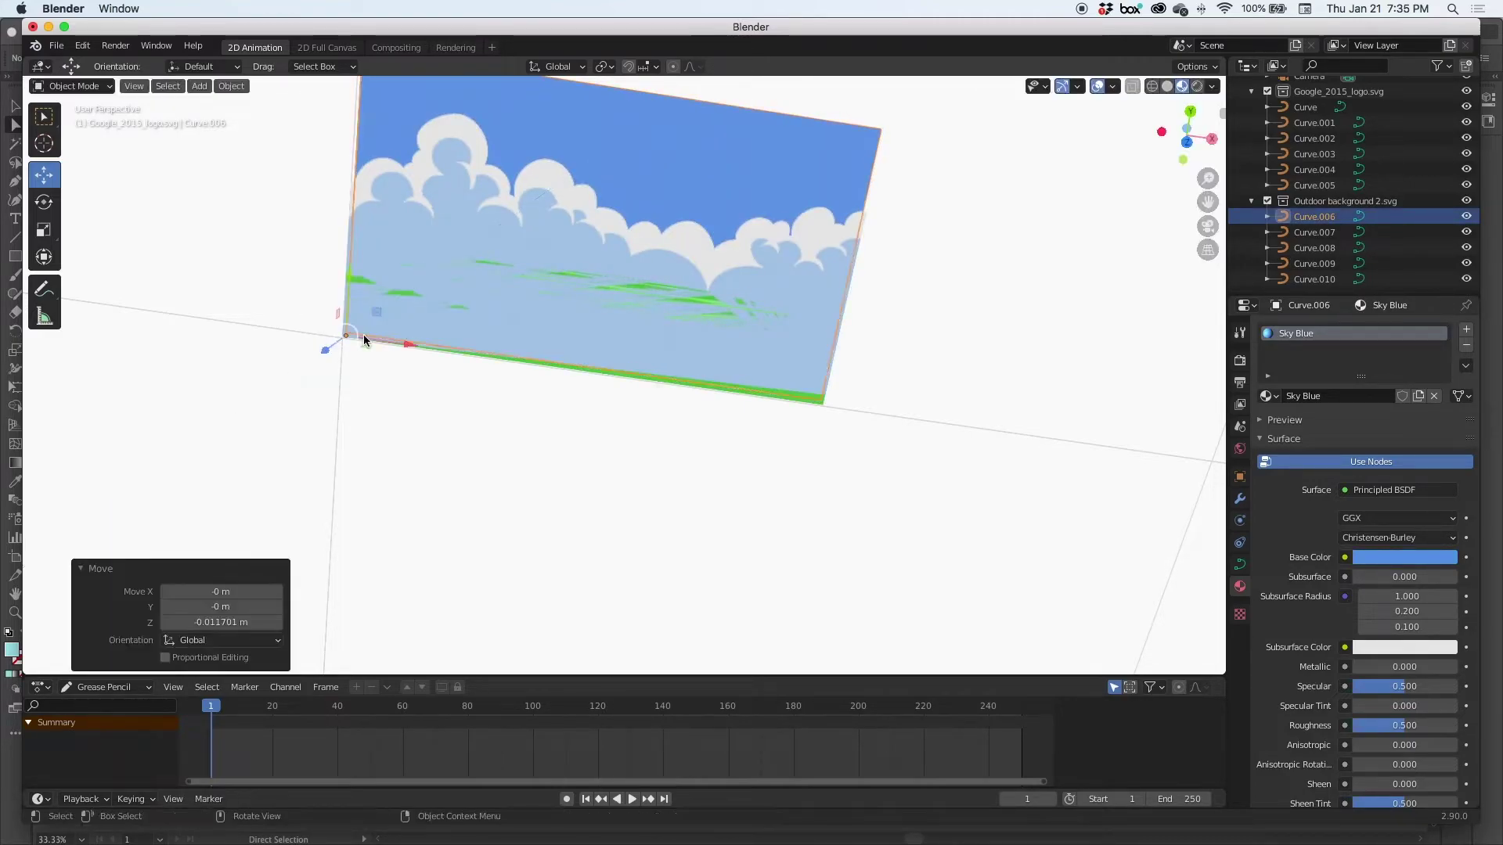
left_click(530, 191)
left_click_drag(323, 352, 326, 346)
Nudge Curve.007 and raise the grass layer along Z, then view through the camera
left_click(449, 196)
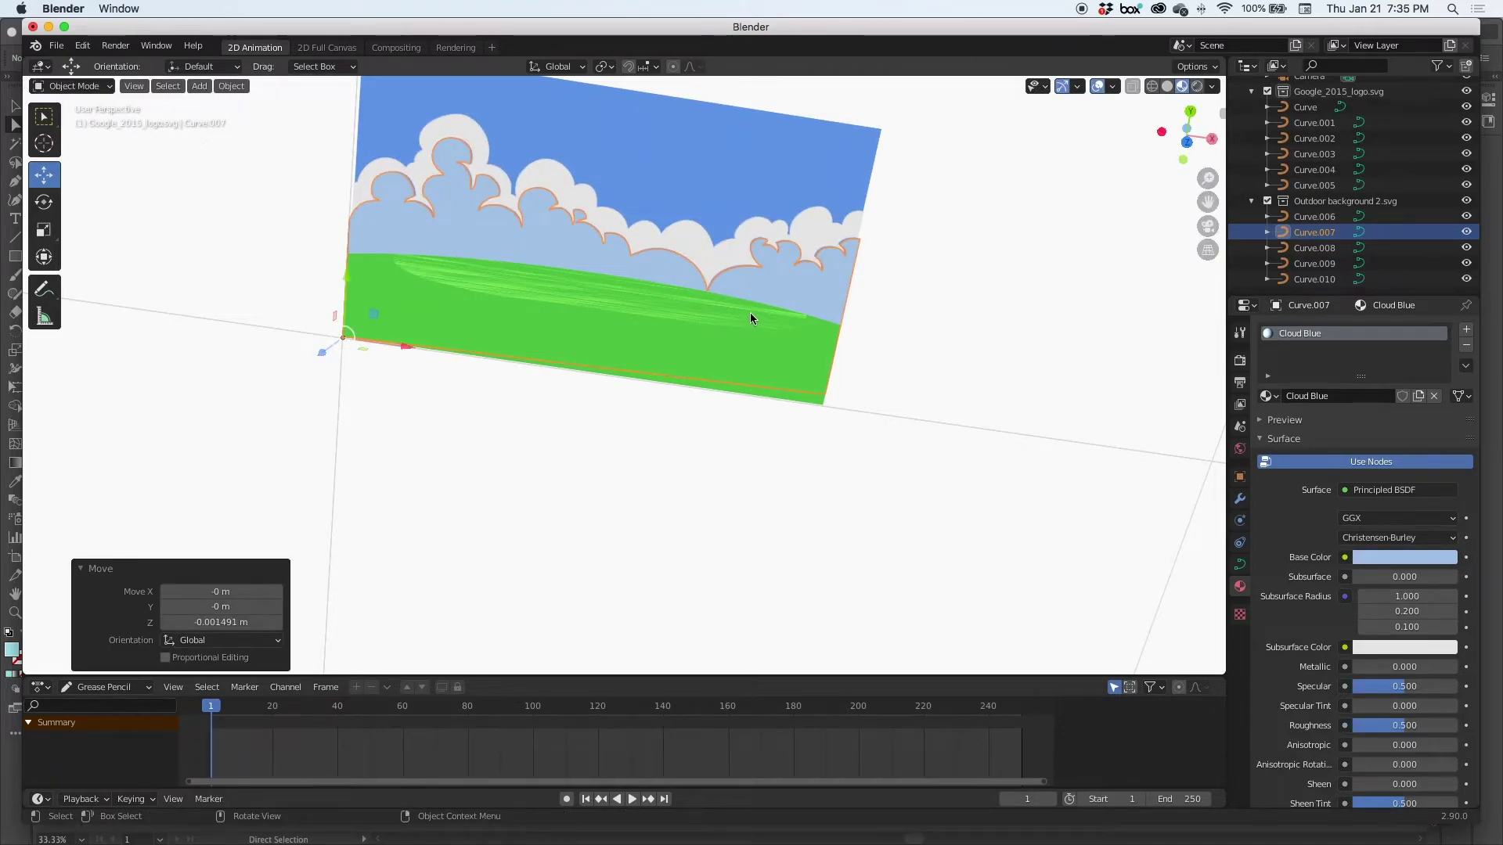
middle_click_drag(750, 312, 614, 461)
middle_click_drag(669, 248, 738, 255)
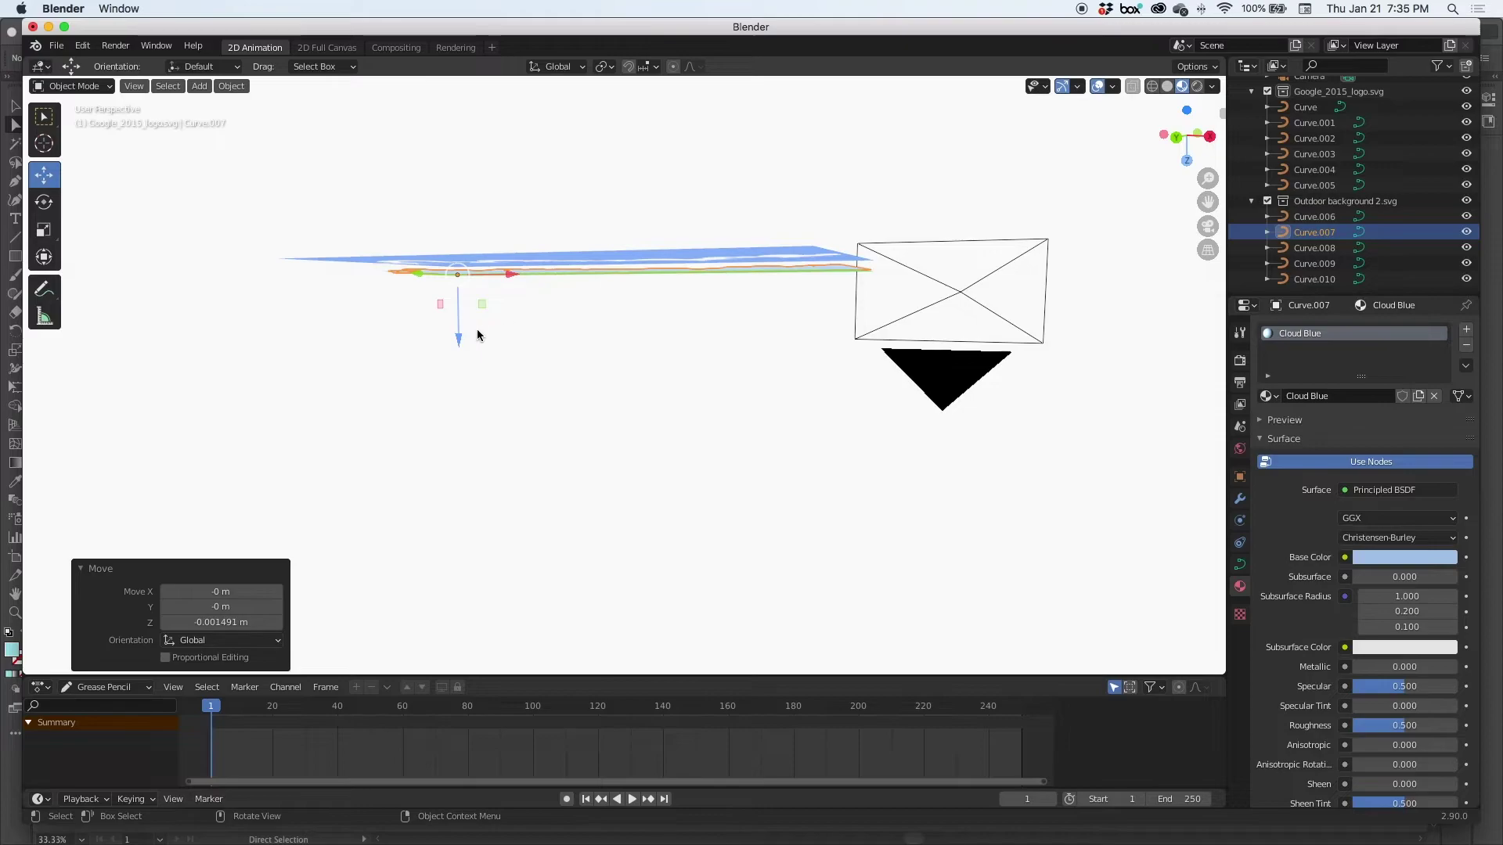
left_click_drag(458, 336, 460, 327)
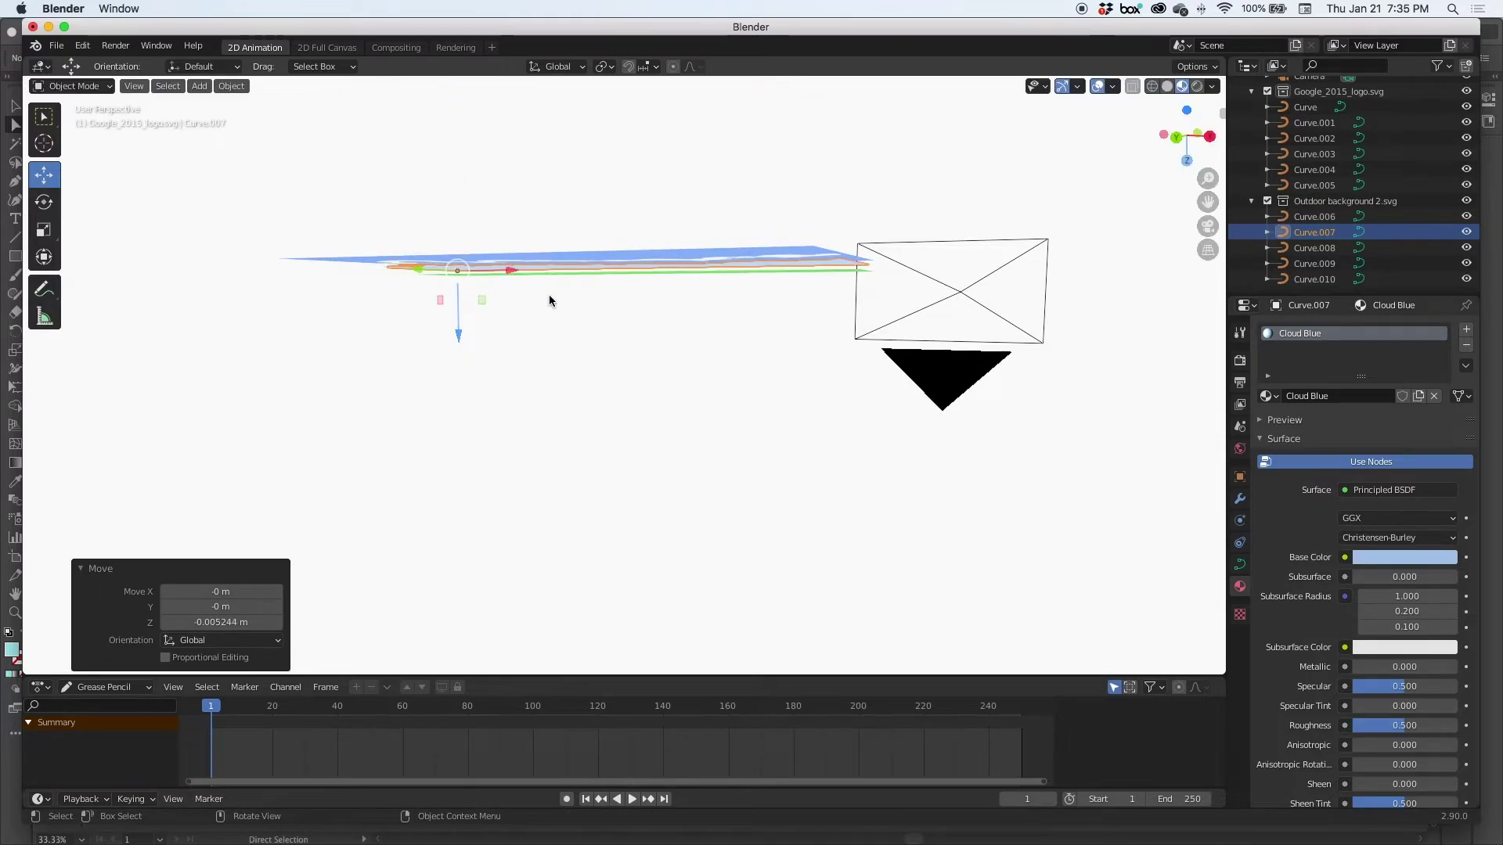
middle_click_drag(528, 361, 546, 242)
left_click(537, 339)
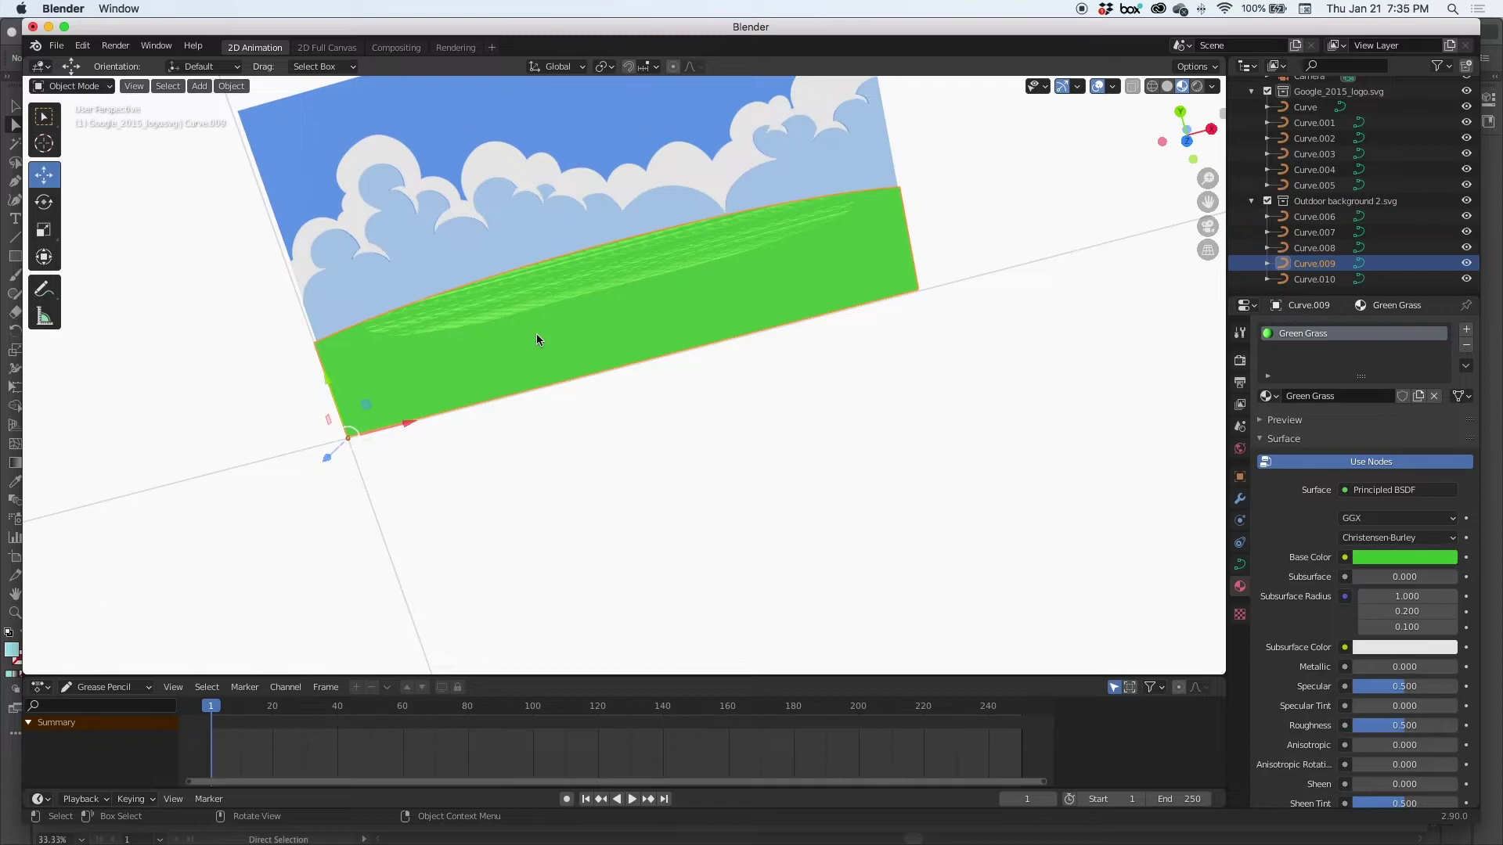
left_click_drag(326, 457, 330, 452)
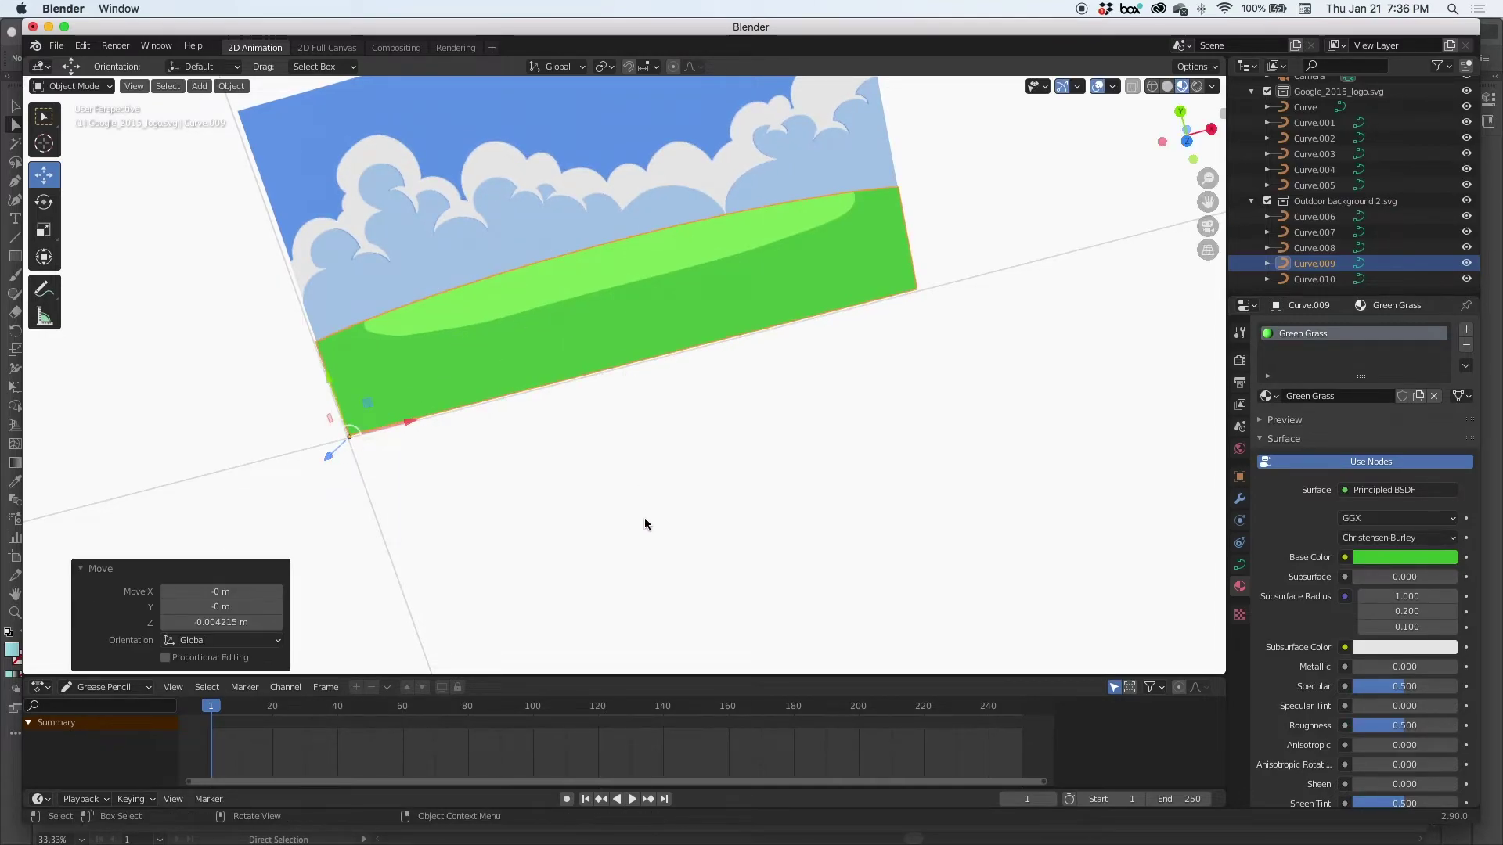
key("KP_0")
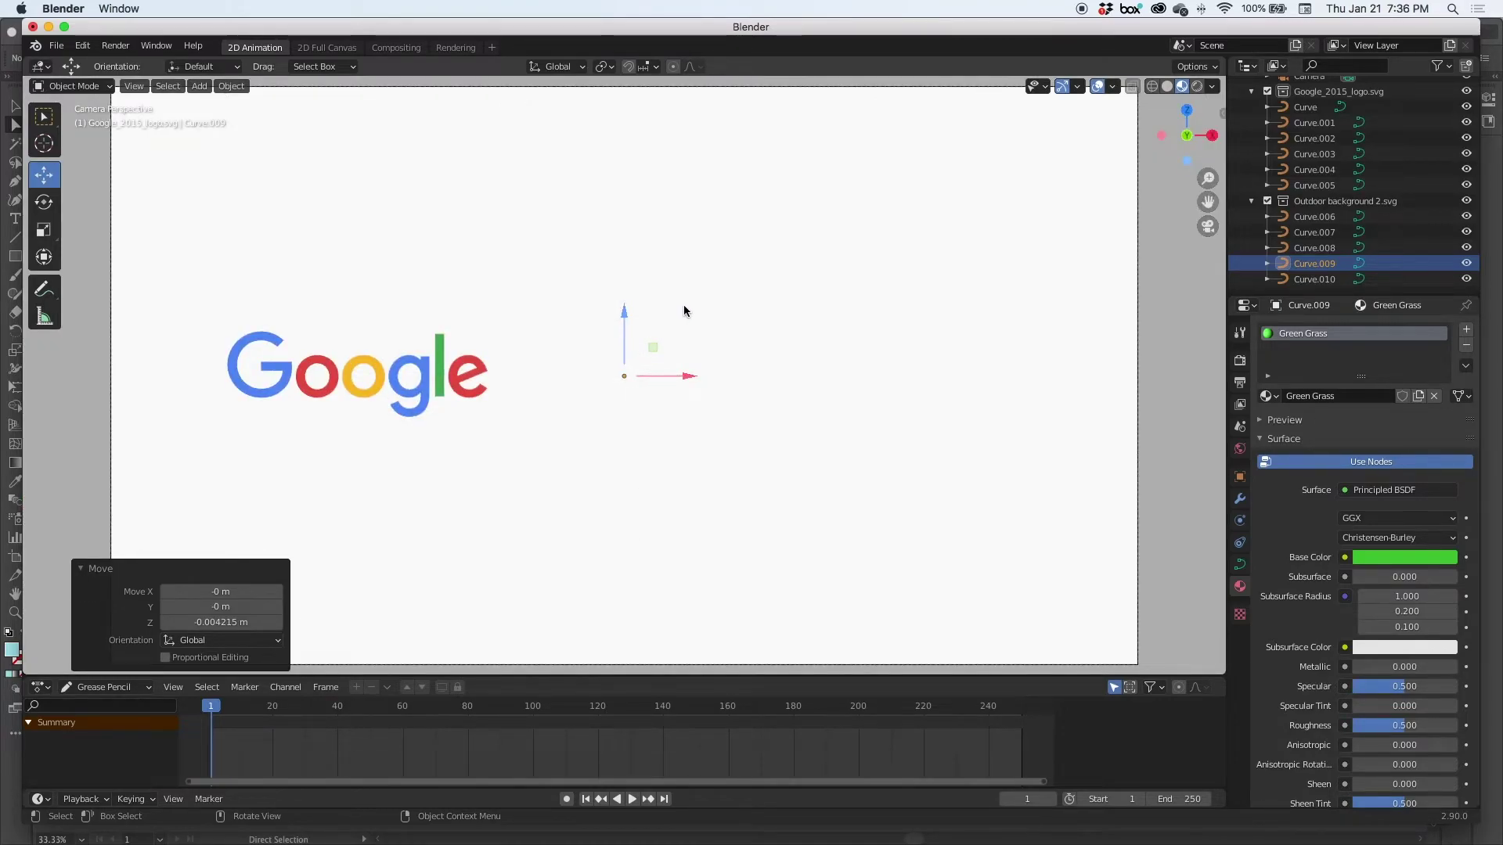
Select Curve.006 through Curve.010 in the Outliner and rotate them exactly 90° about X
middle_click_drag(685, 294, 613, 415)
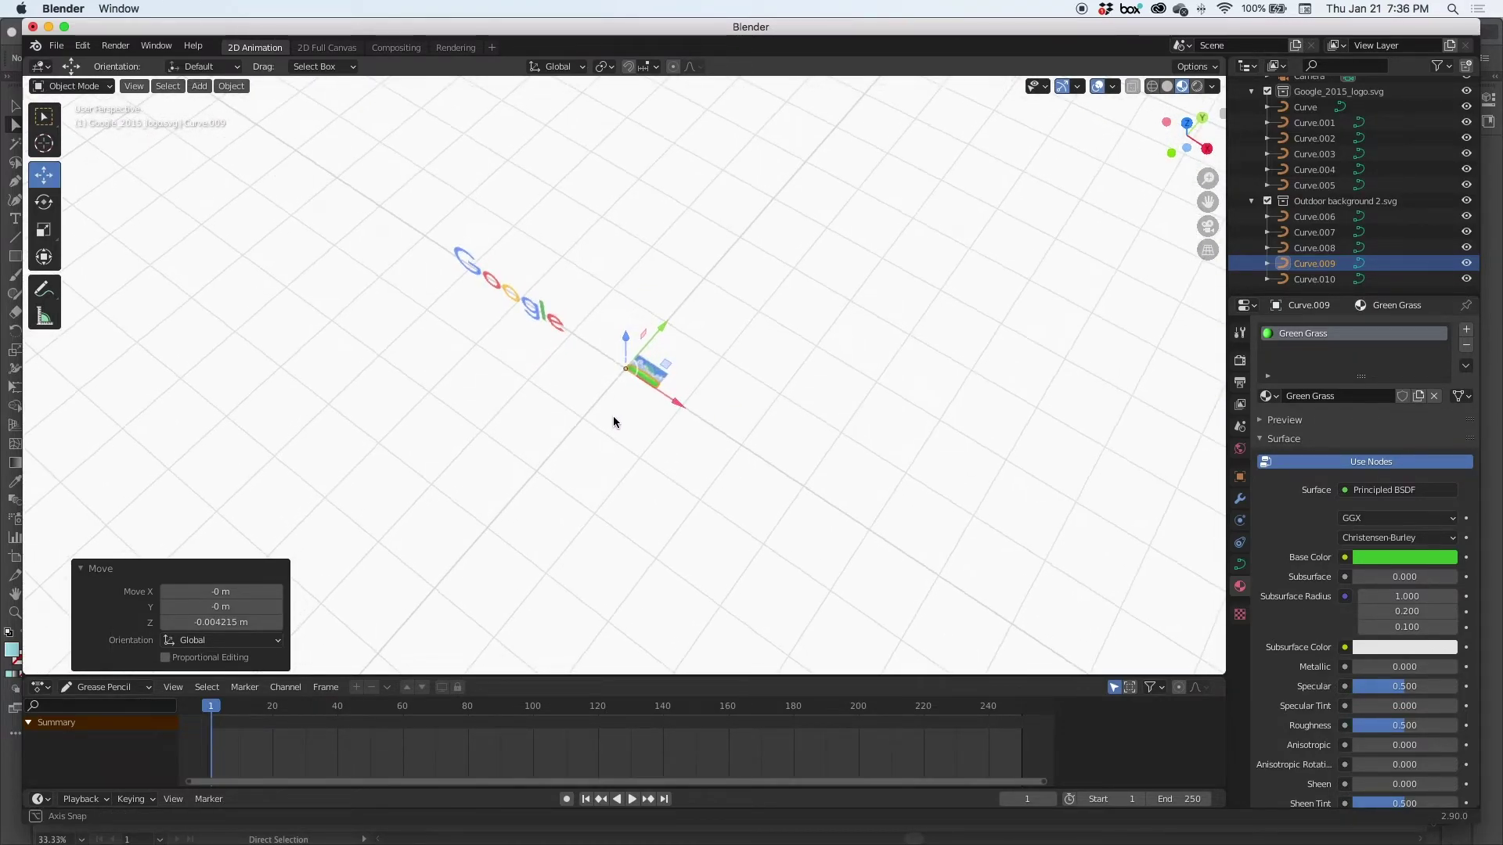
left_click(1314, 216)
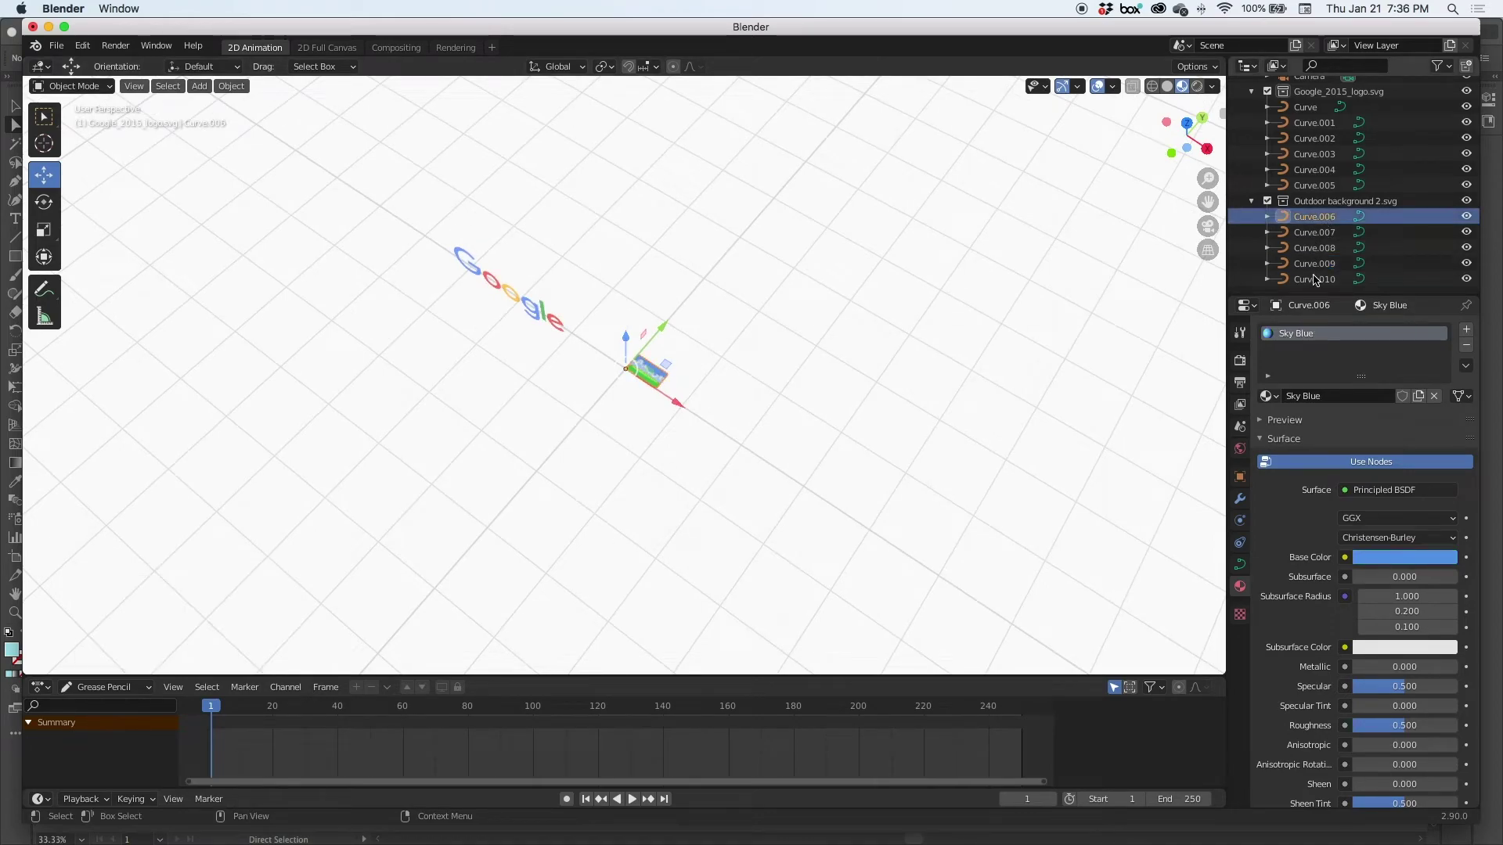
left_click(1314, 279, "shift")
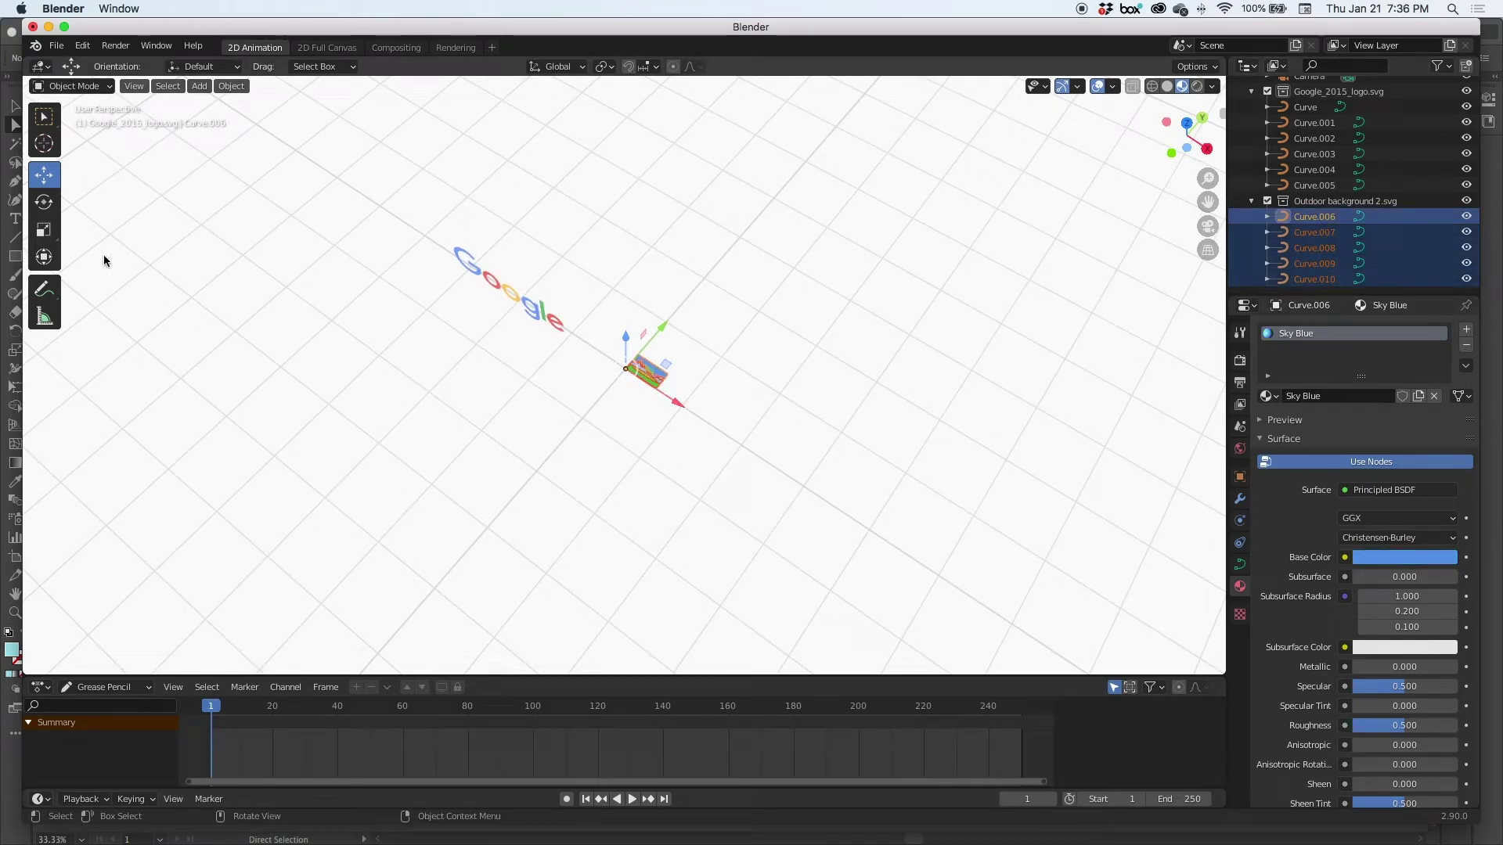
left_click(44, 202)
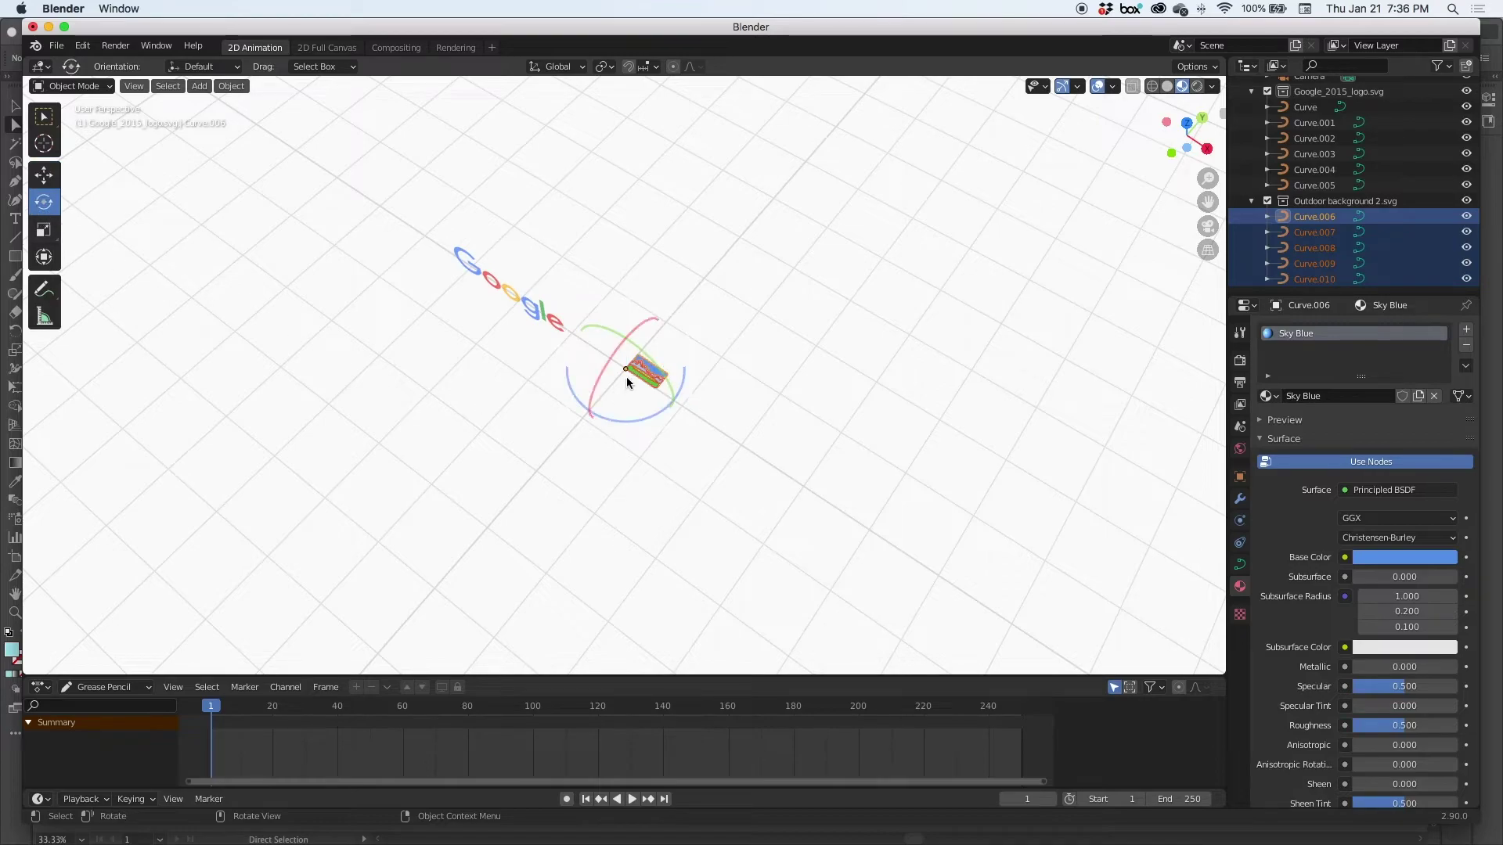
left_click_drag(612, 349, 559, 442)
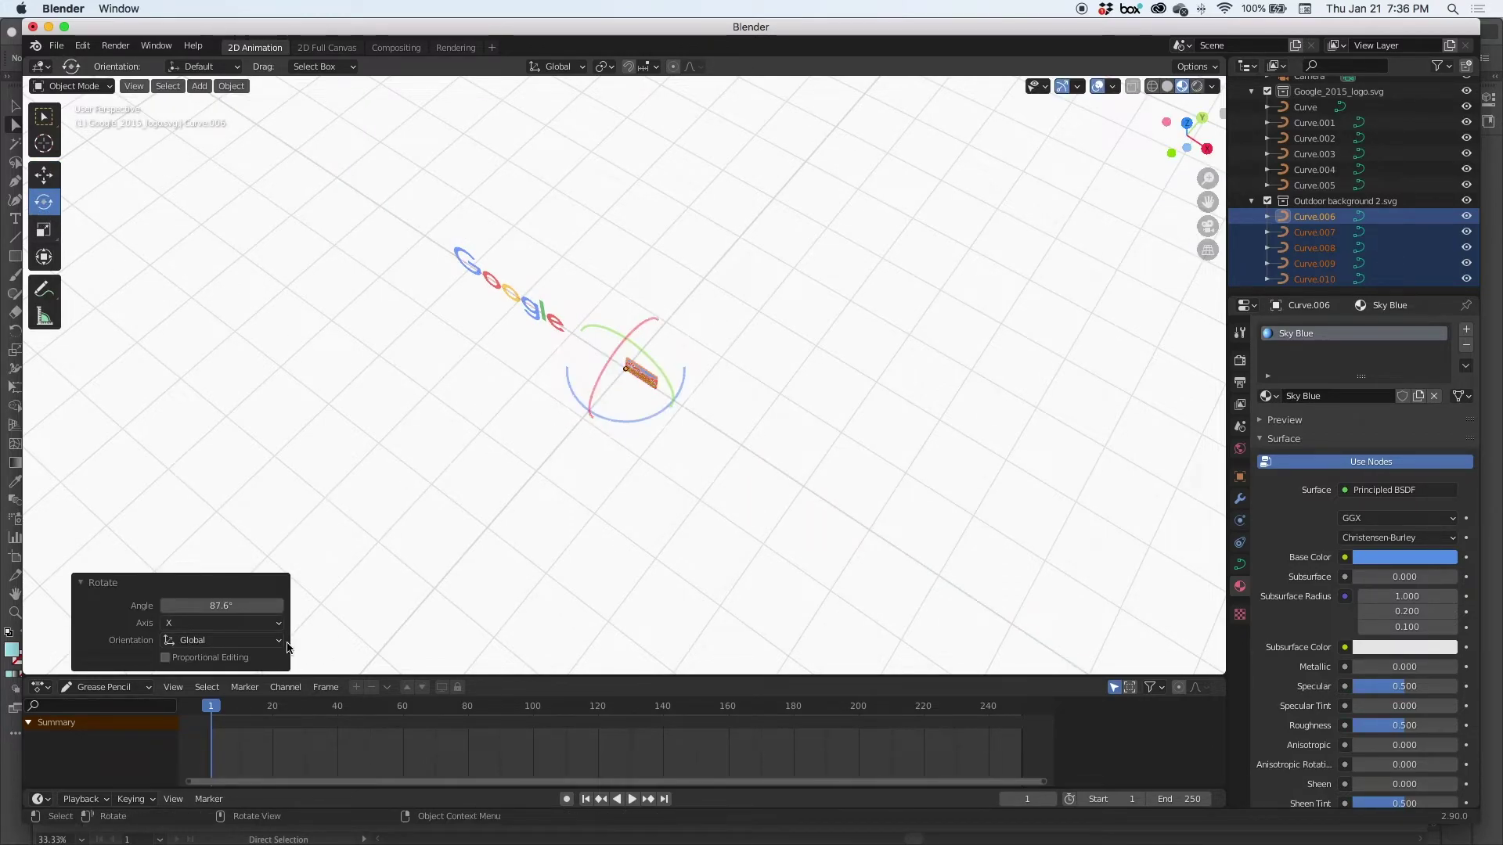
left_click(218, 607)
type("9")
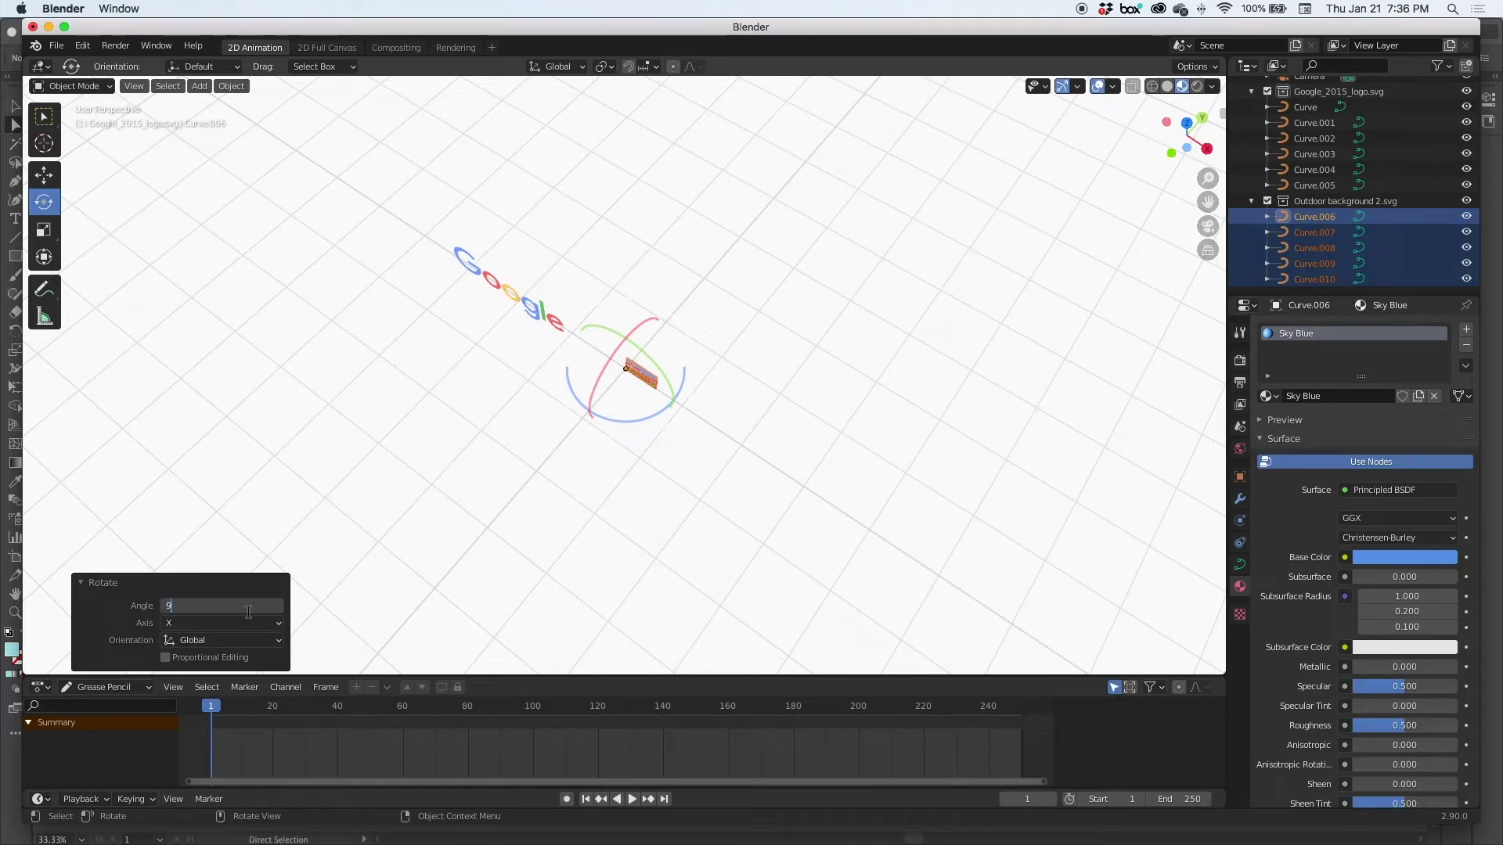
type("0")
key("Return")
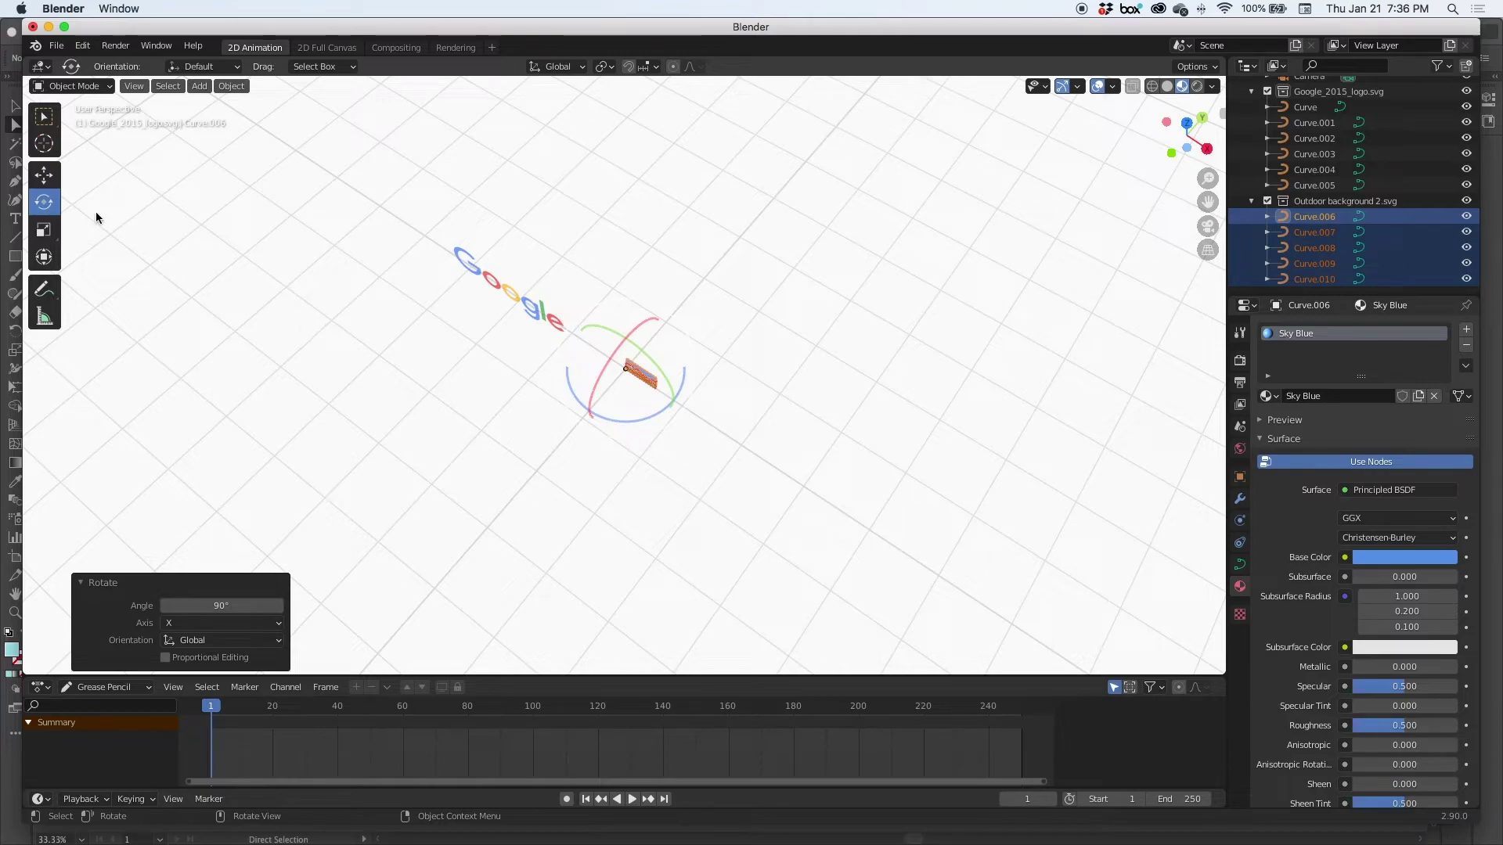
left_click(44, 231)
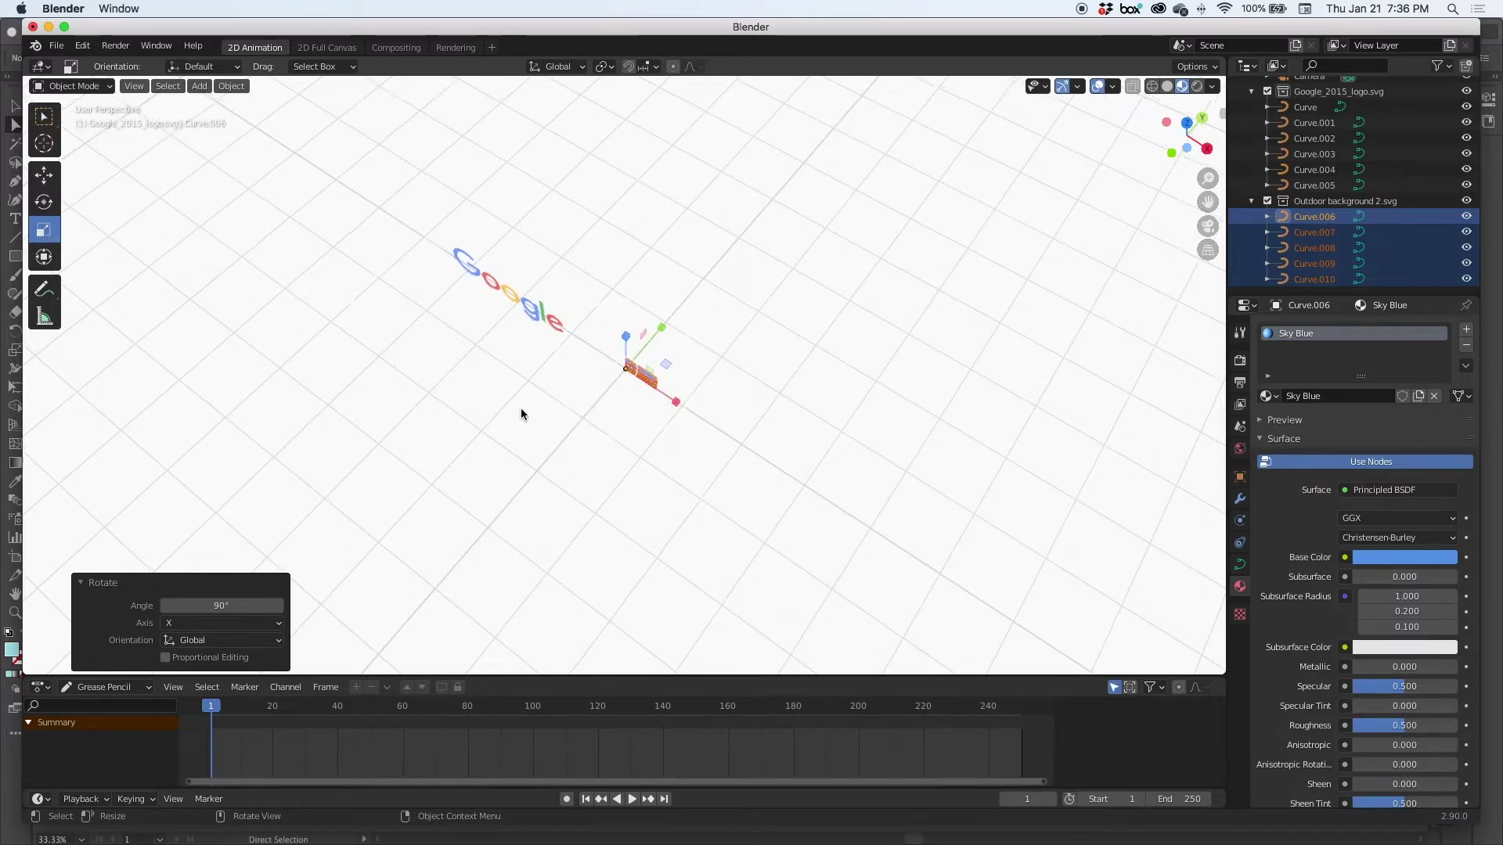
In camera view, scale the background up by 1.473 and move it to fill the frame
key("KP_0")
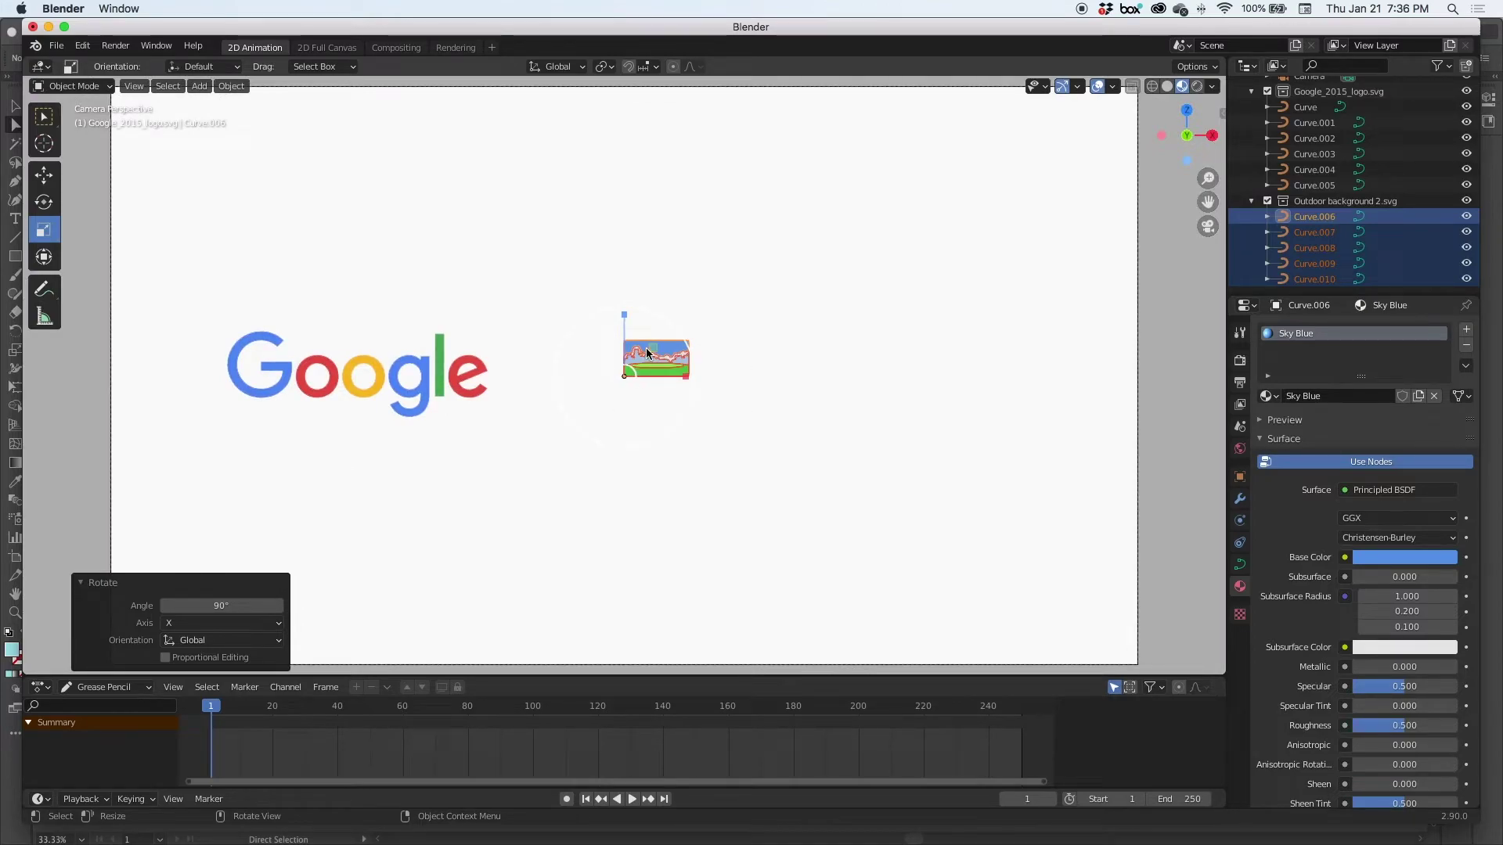
key("s")
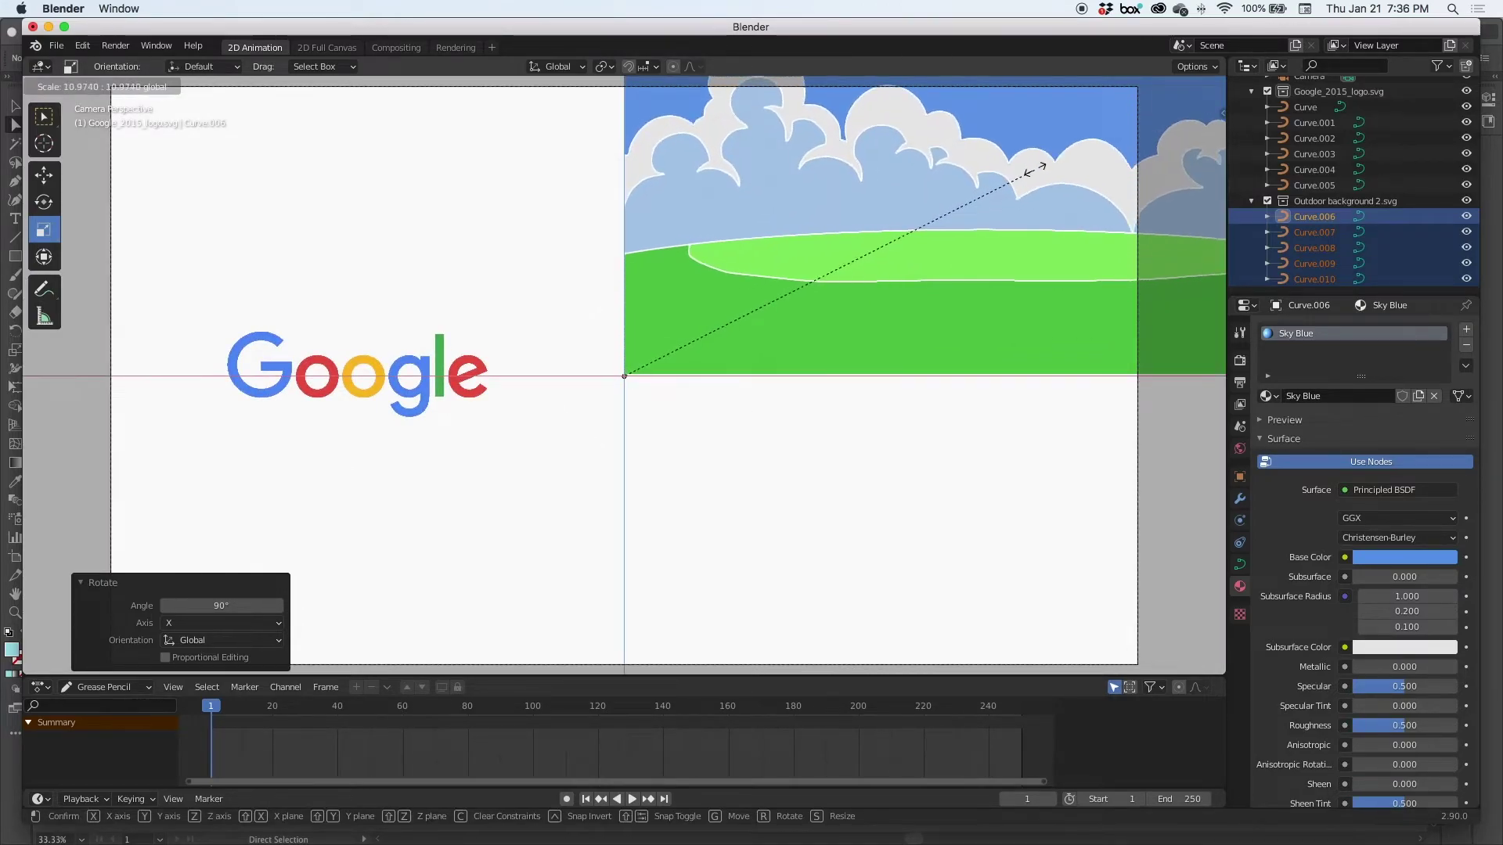
left_click(1037, 167)
scroll(844, 349, "down", 6)
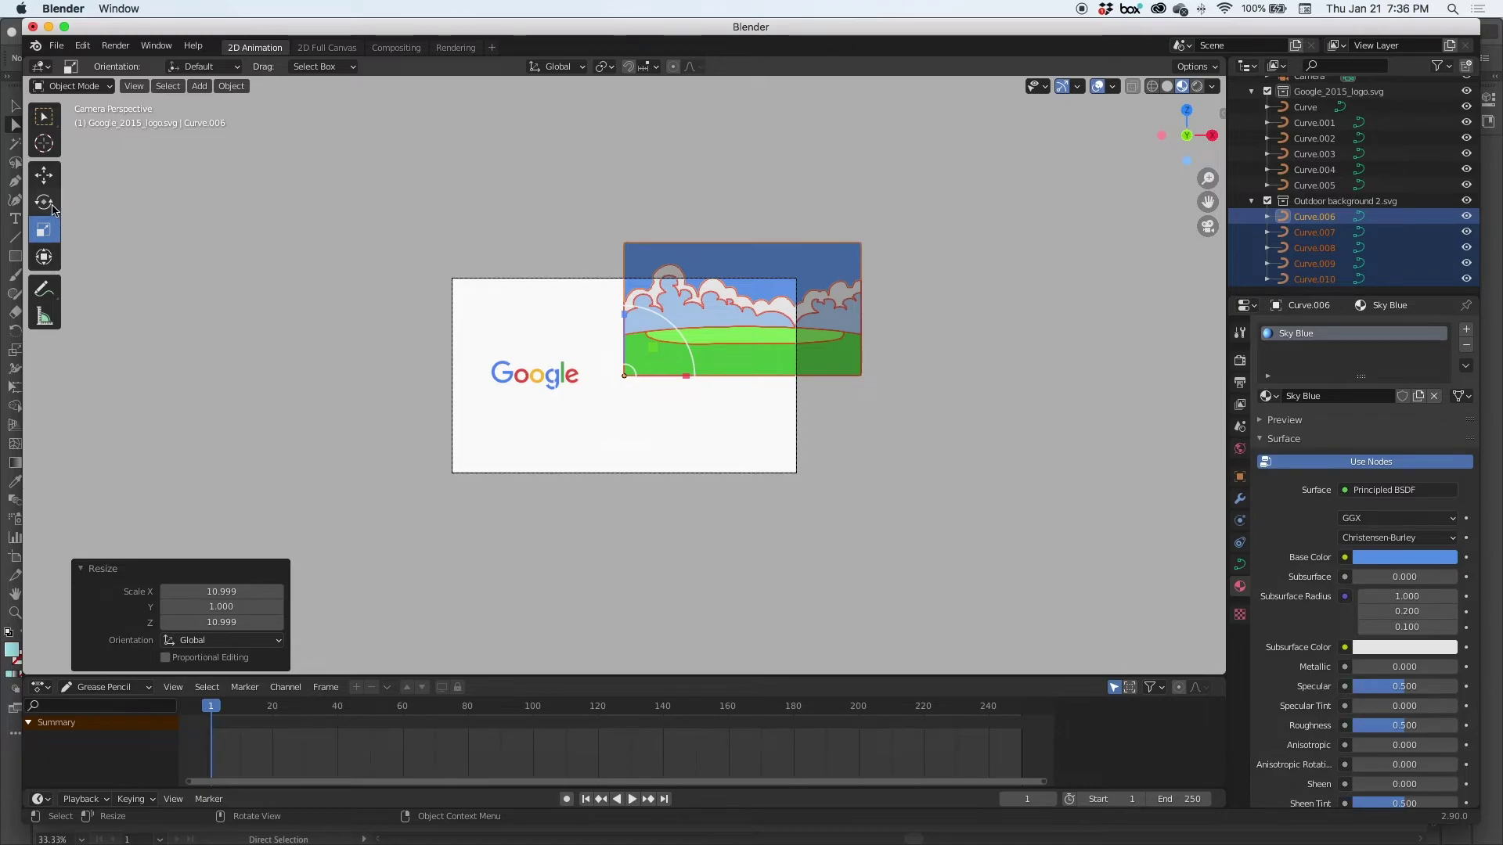
left_click(44, 173)
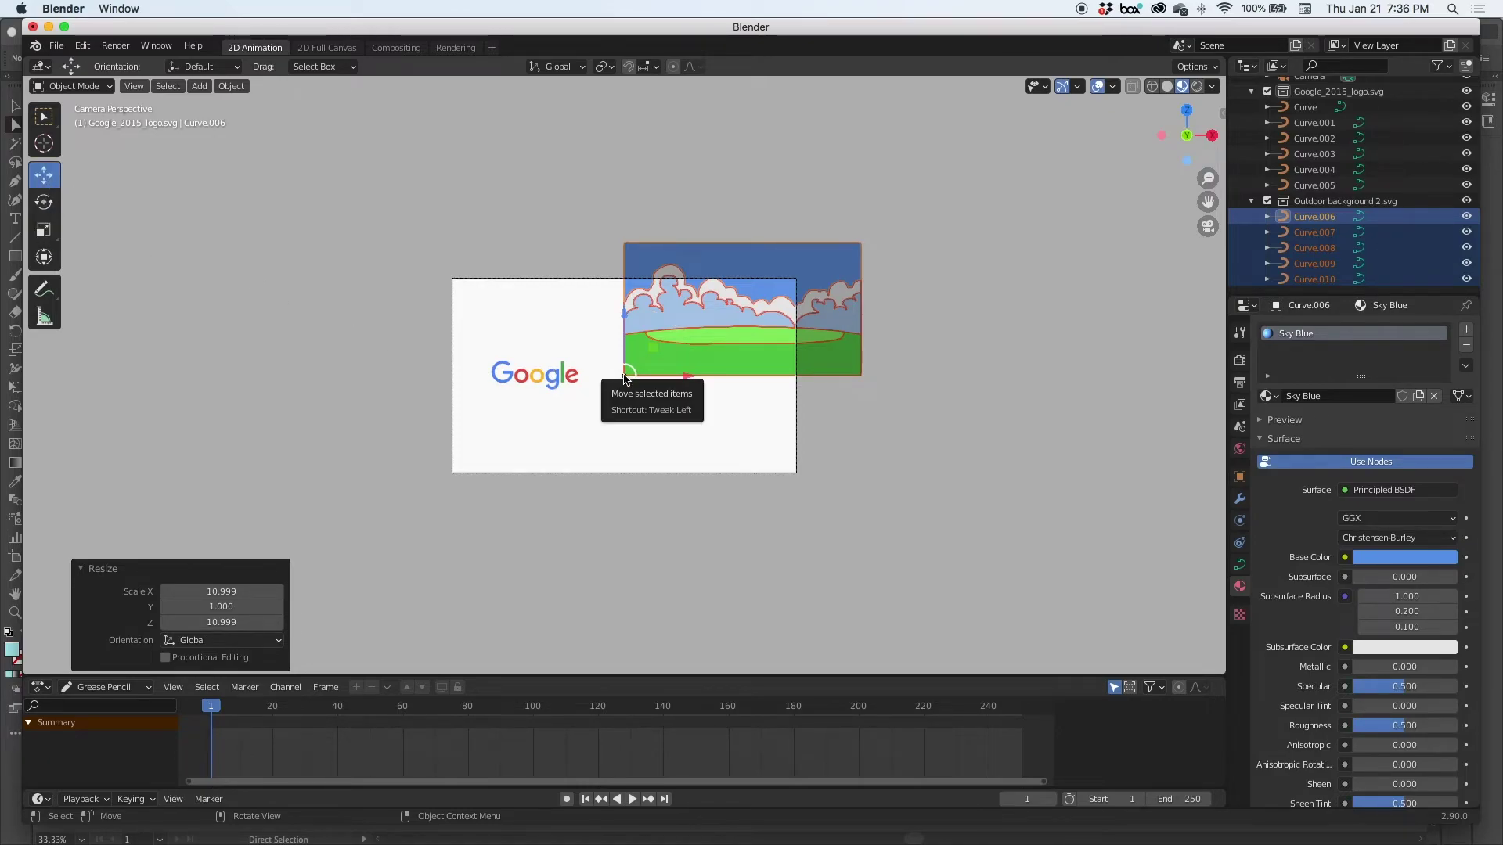
left_click_drag(624, 380, 510, 455)
left_click(44, 230)
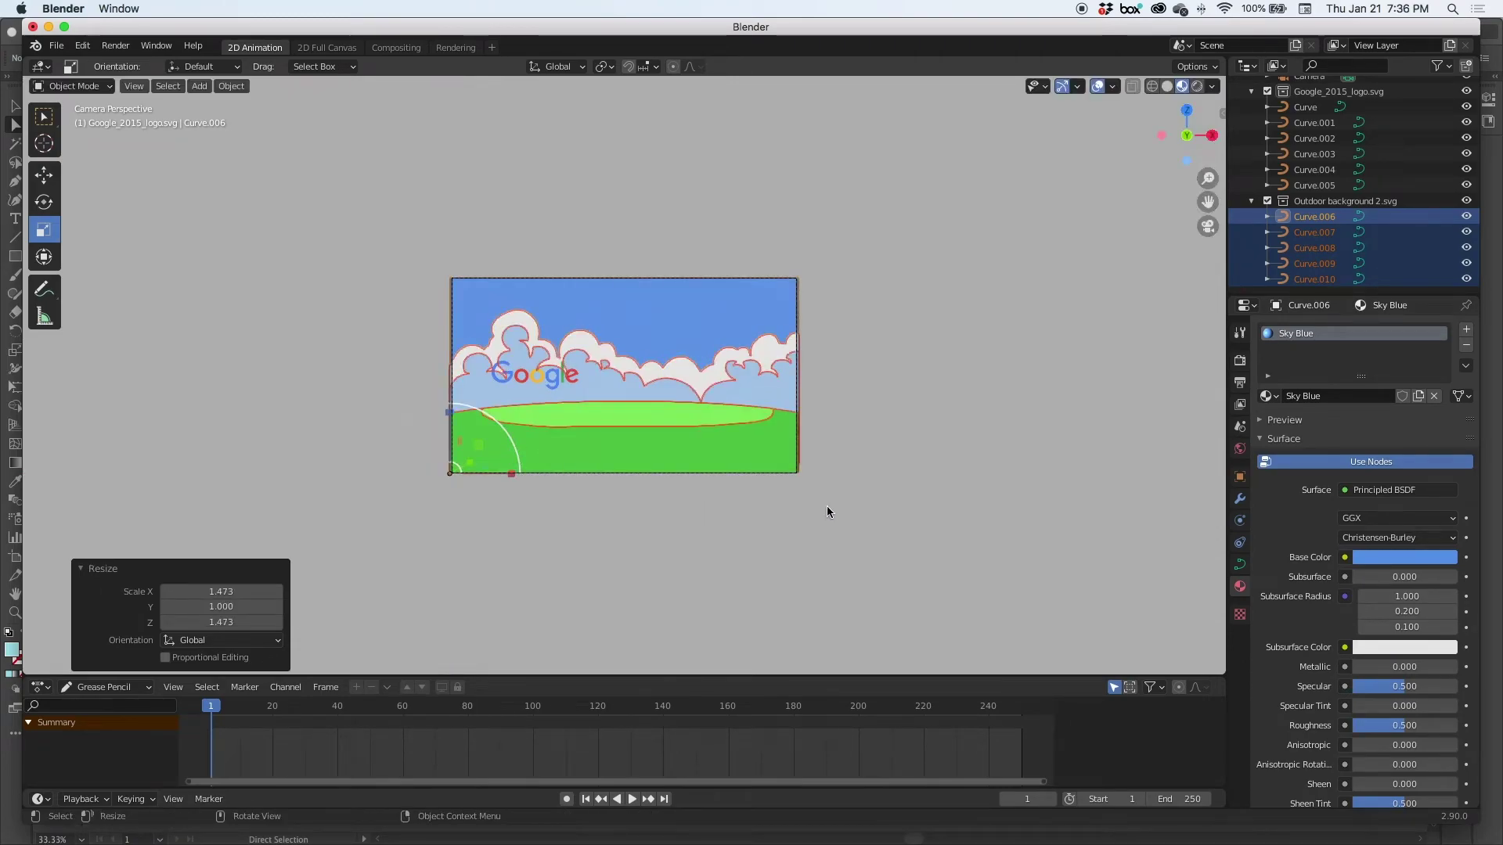
scroll(827, 510, "up", 4)
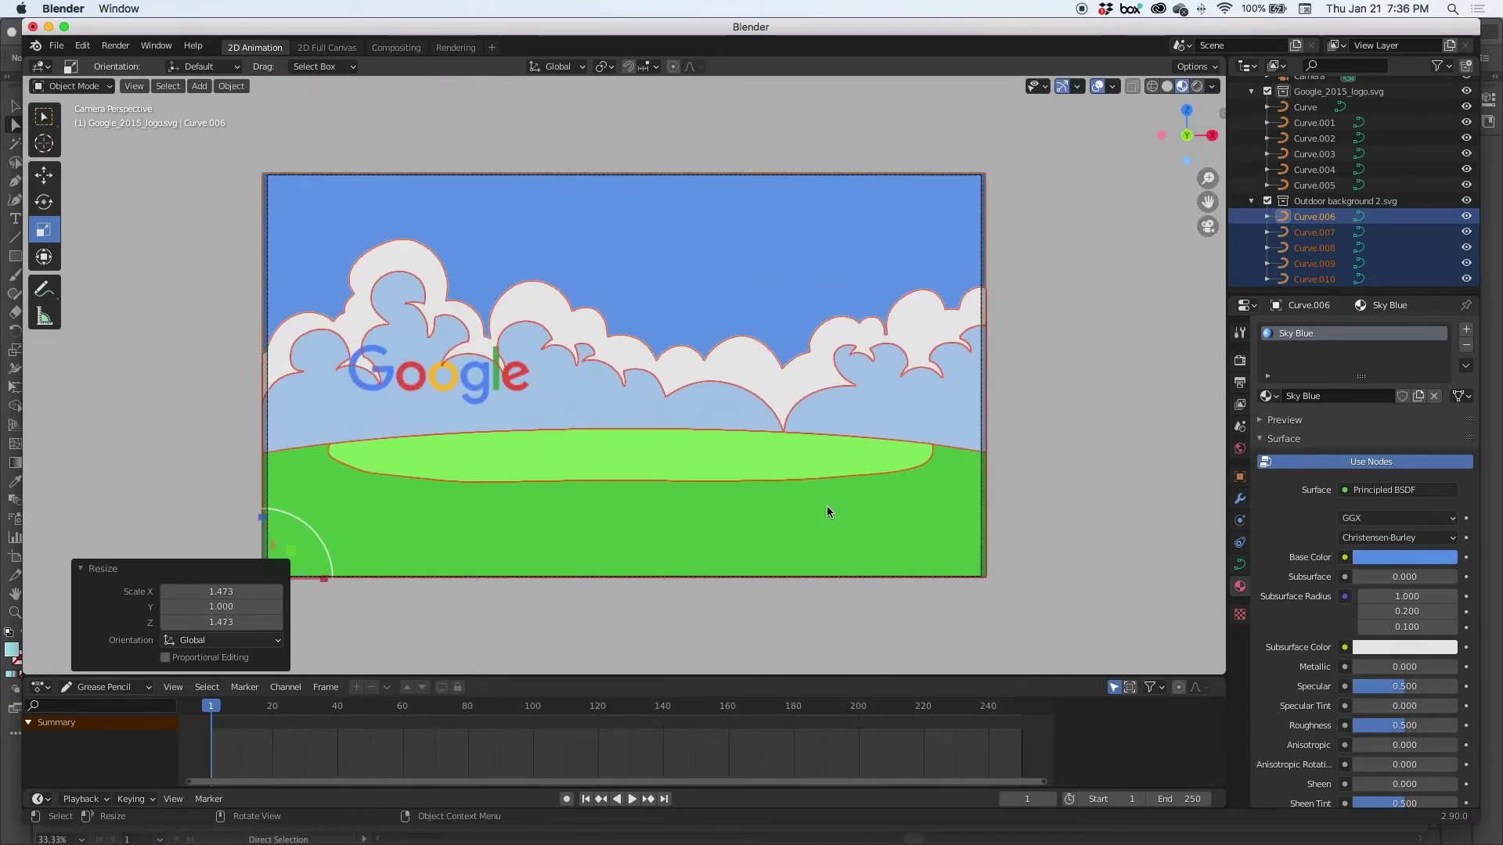
key("KP_0")
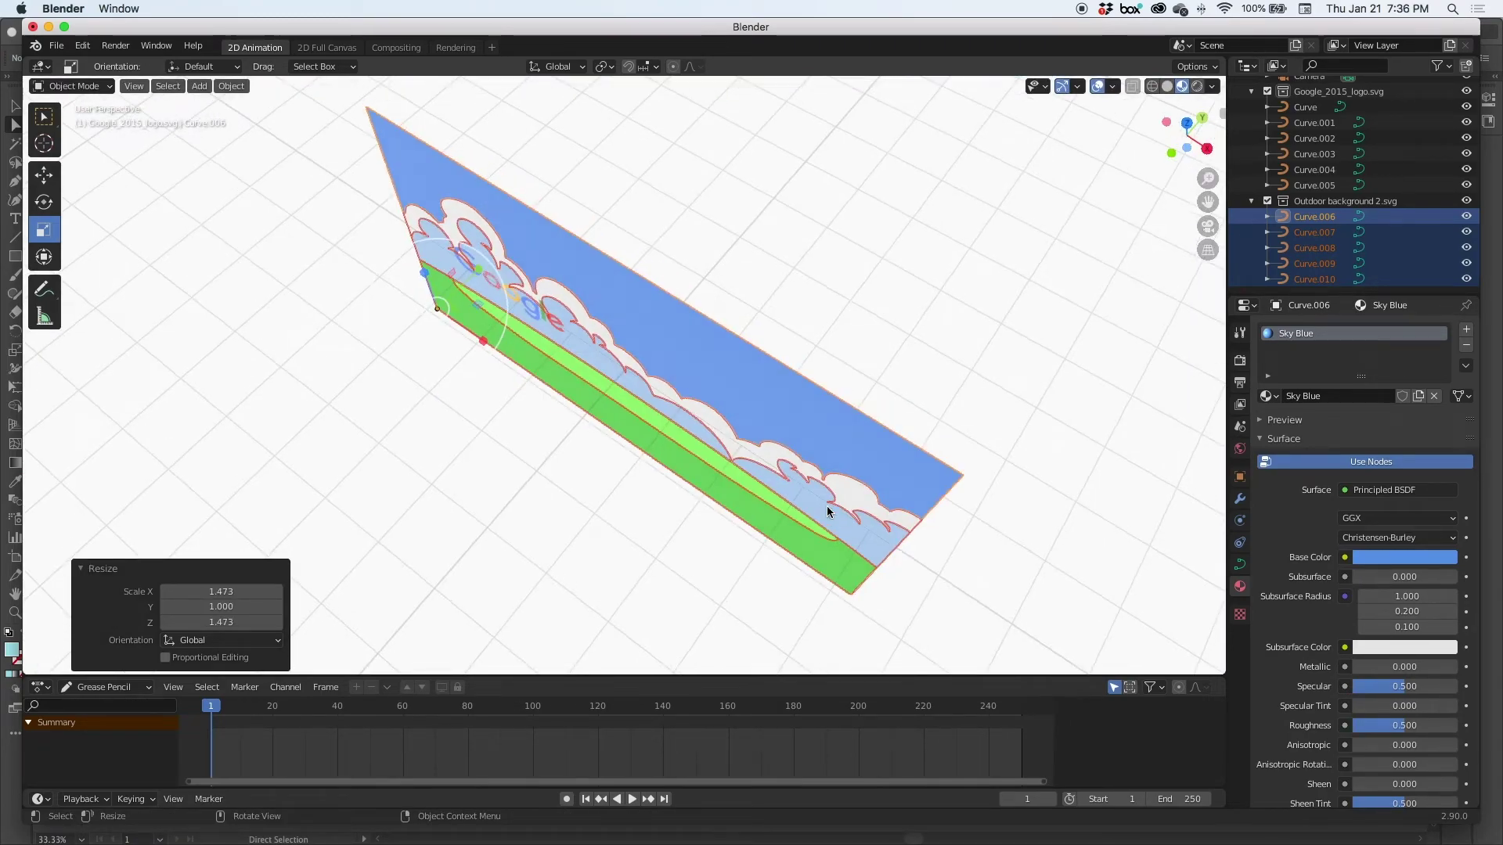
key("KP_0")
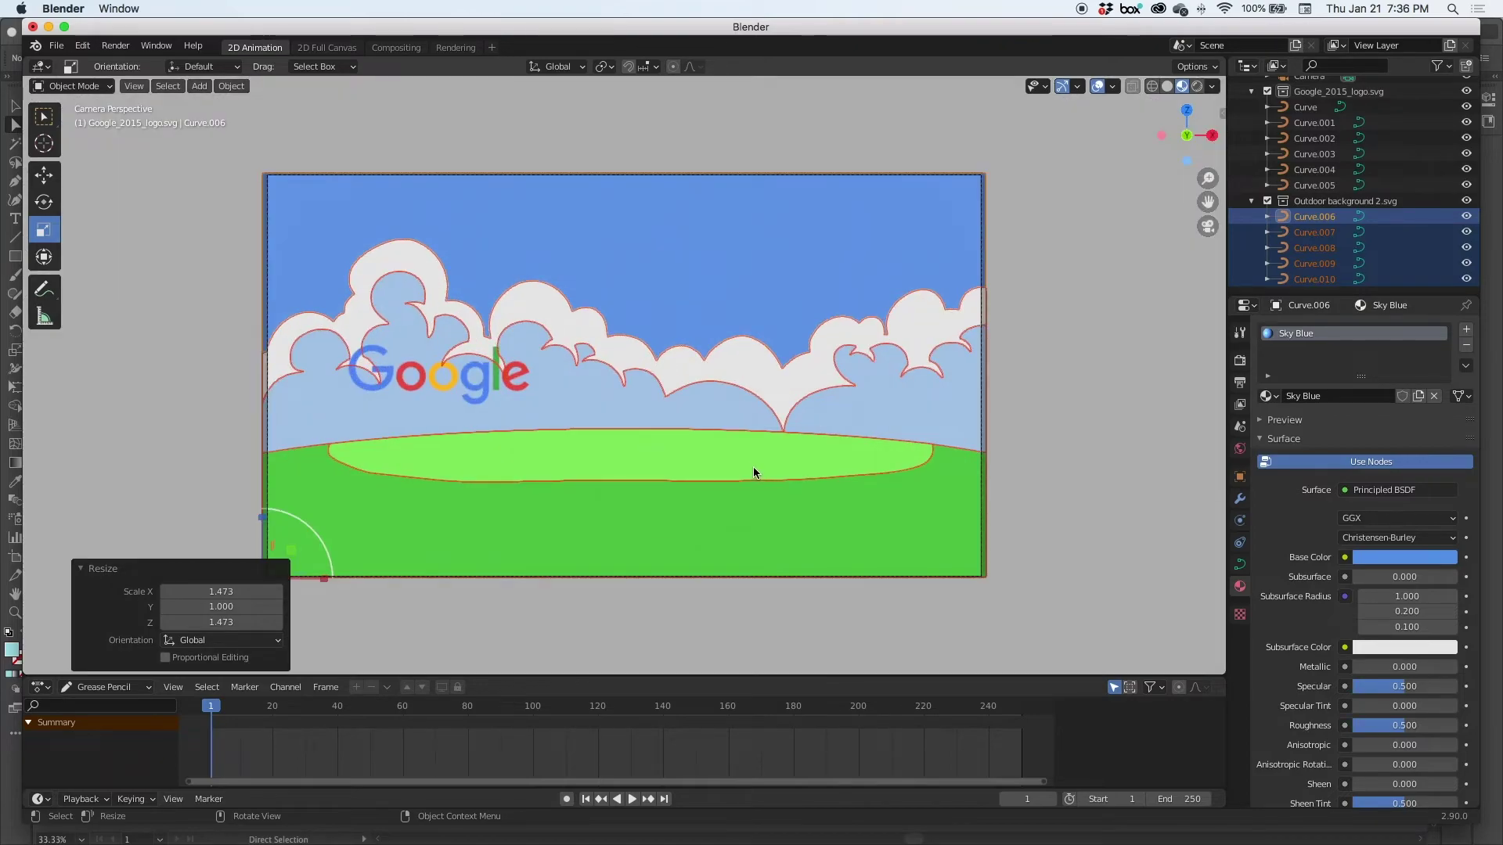
scroll(586, 404, "up", 2)
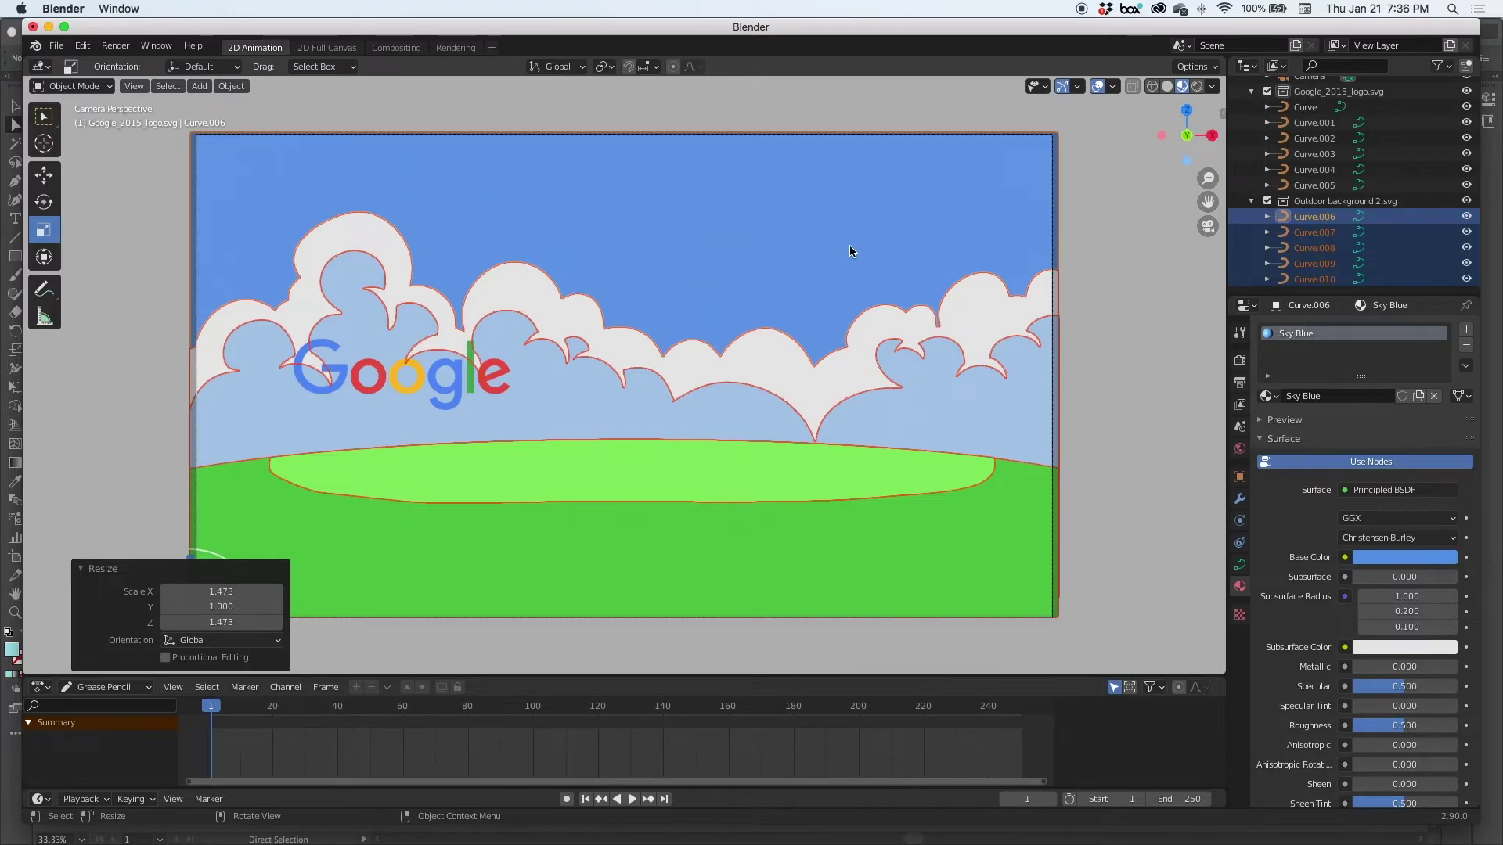
Select the Google logo curves and move them -0.6488 m in X and -0.35605 m in Z
left_click(1305, 108)
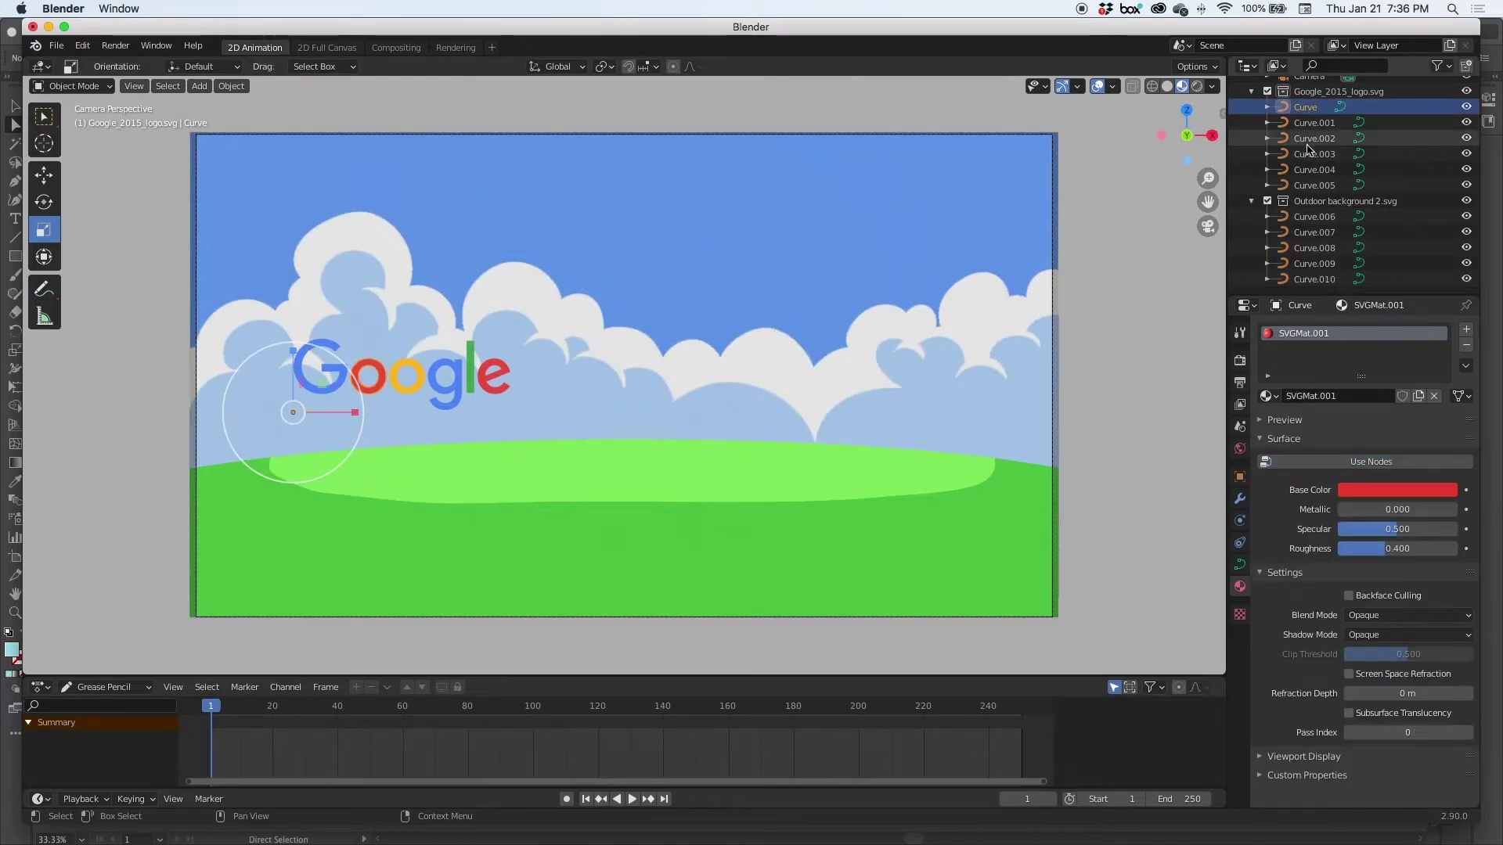
scroll(1304, 148, "up", 4)
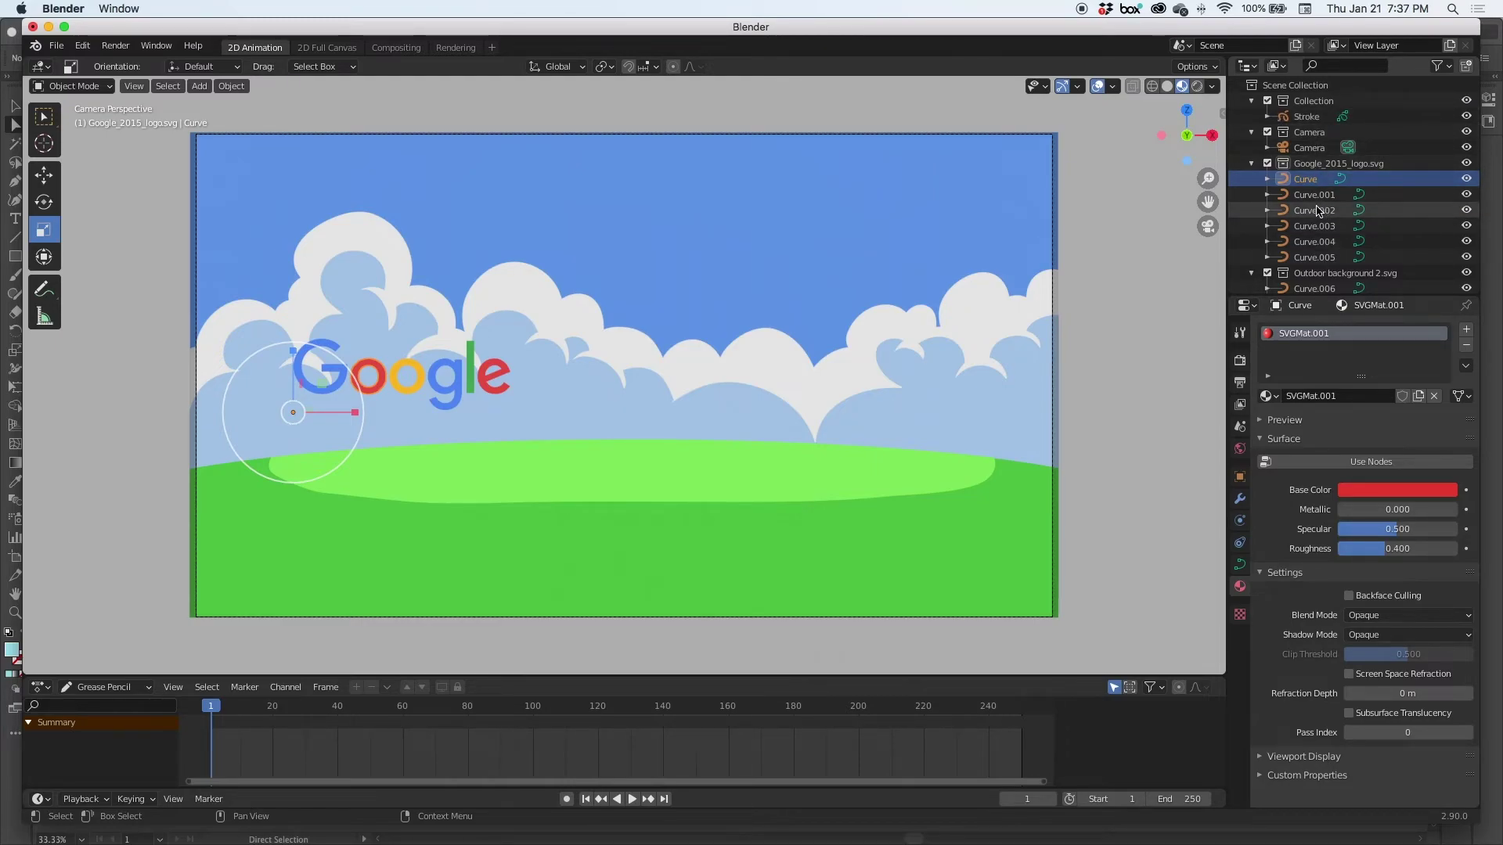
left_click(1312, 258, "shift")
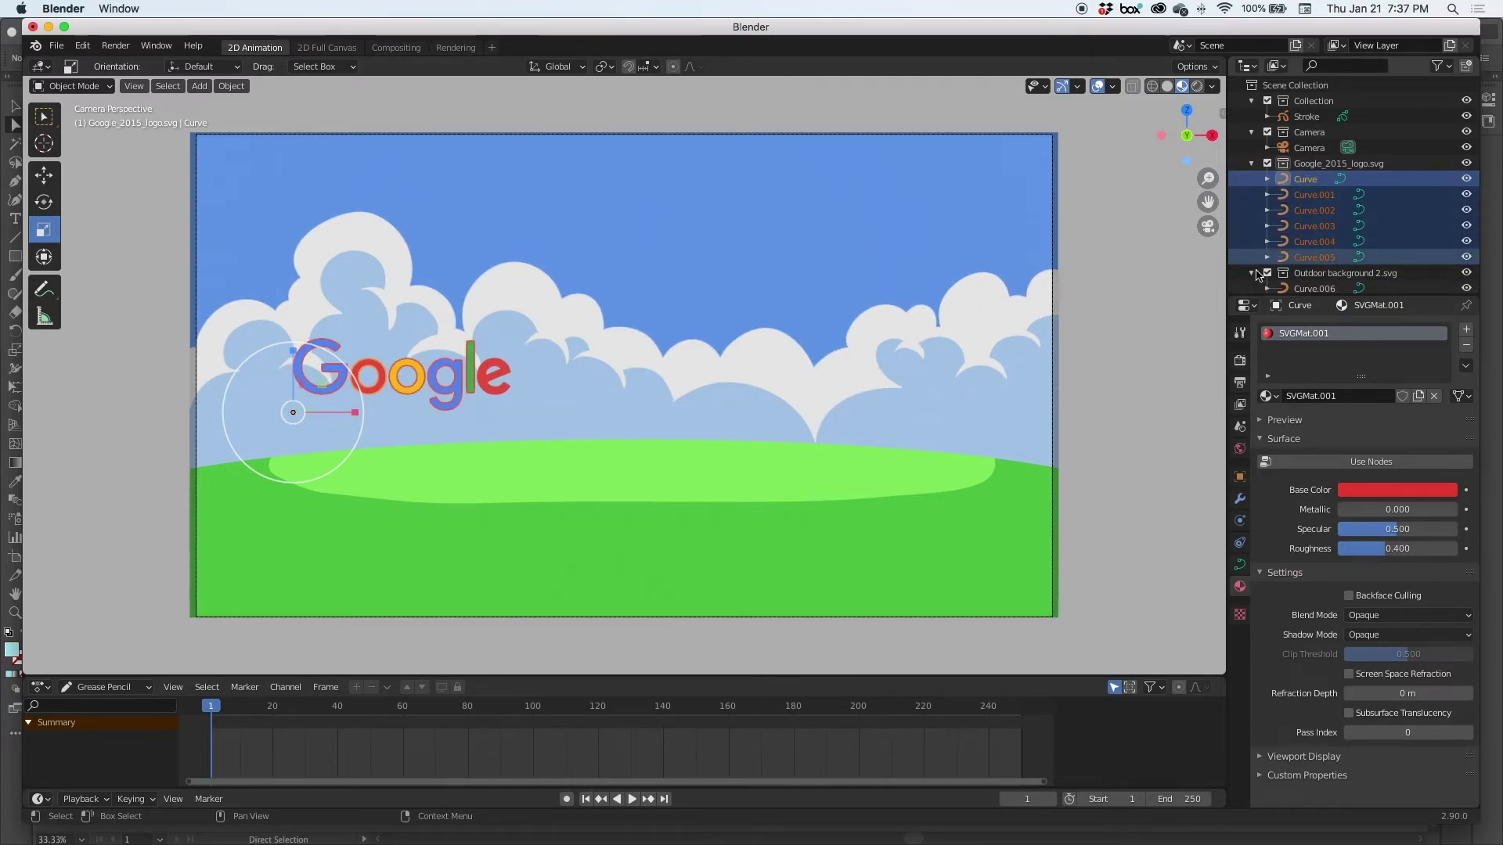
left_click(39, 174)
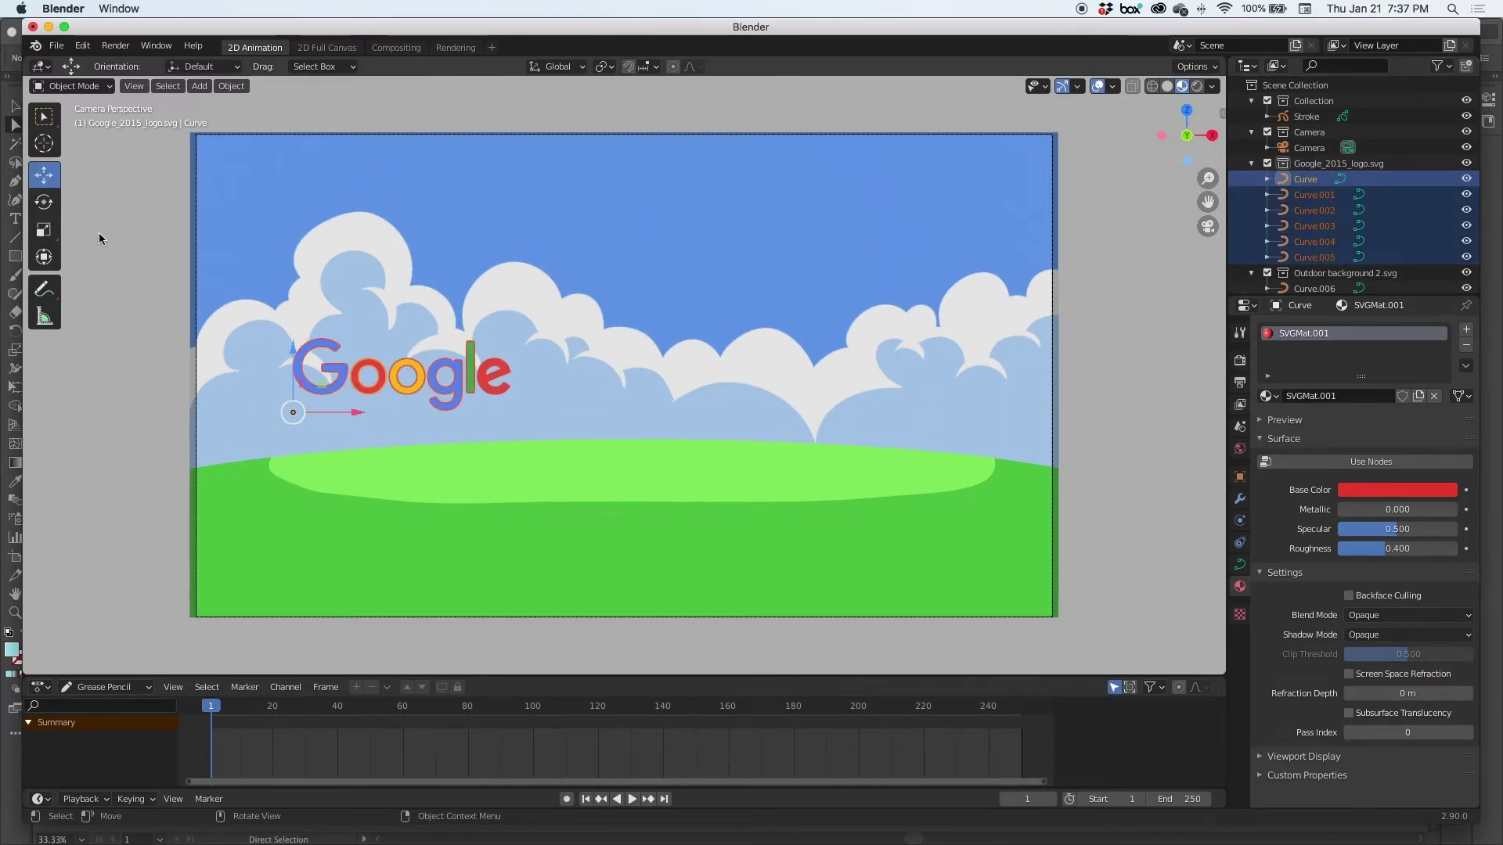
key("g")
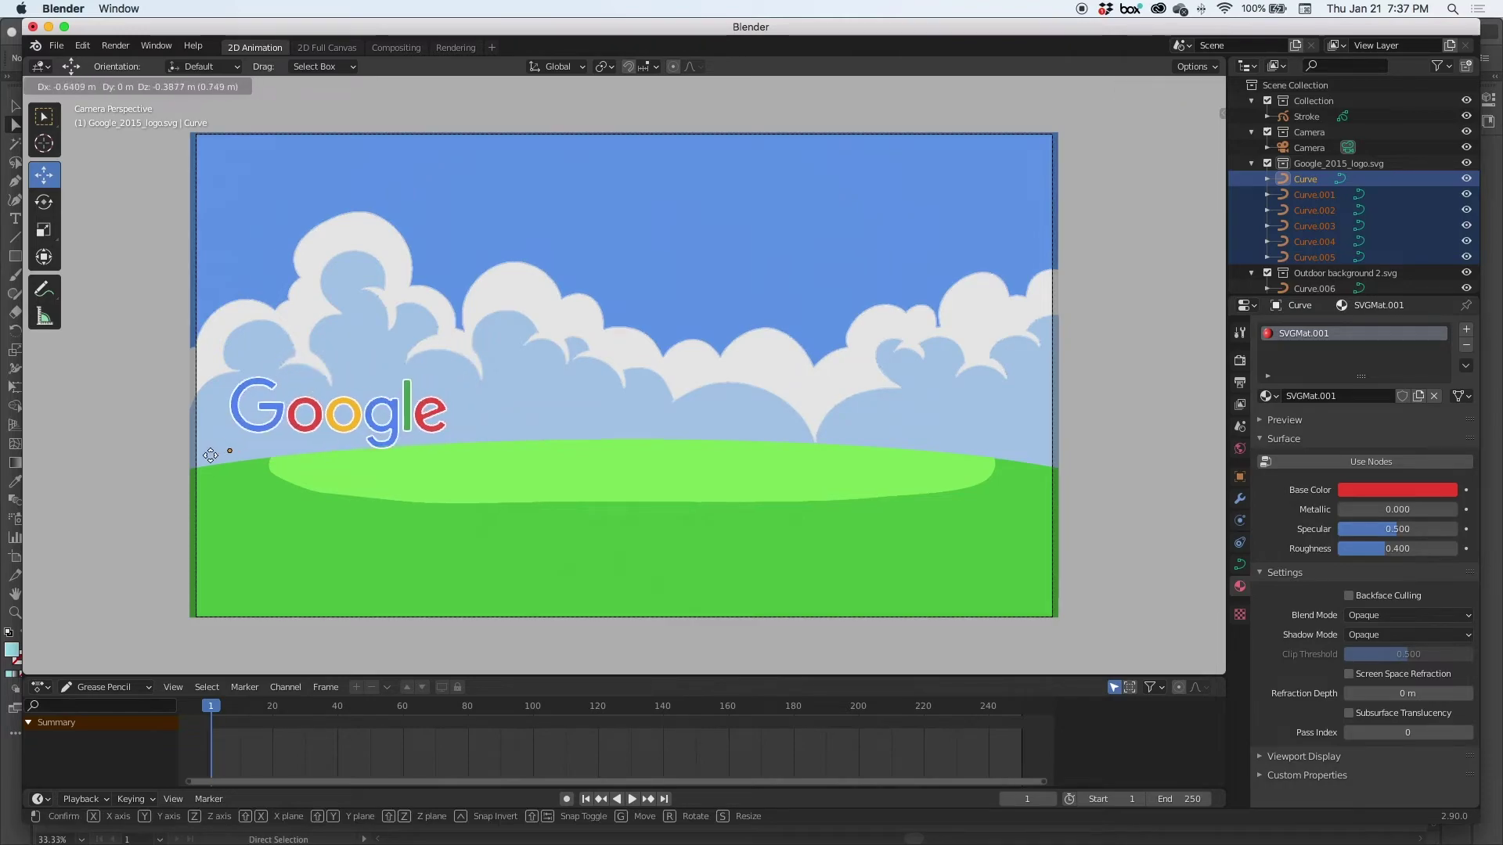
left_click(209, 444)
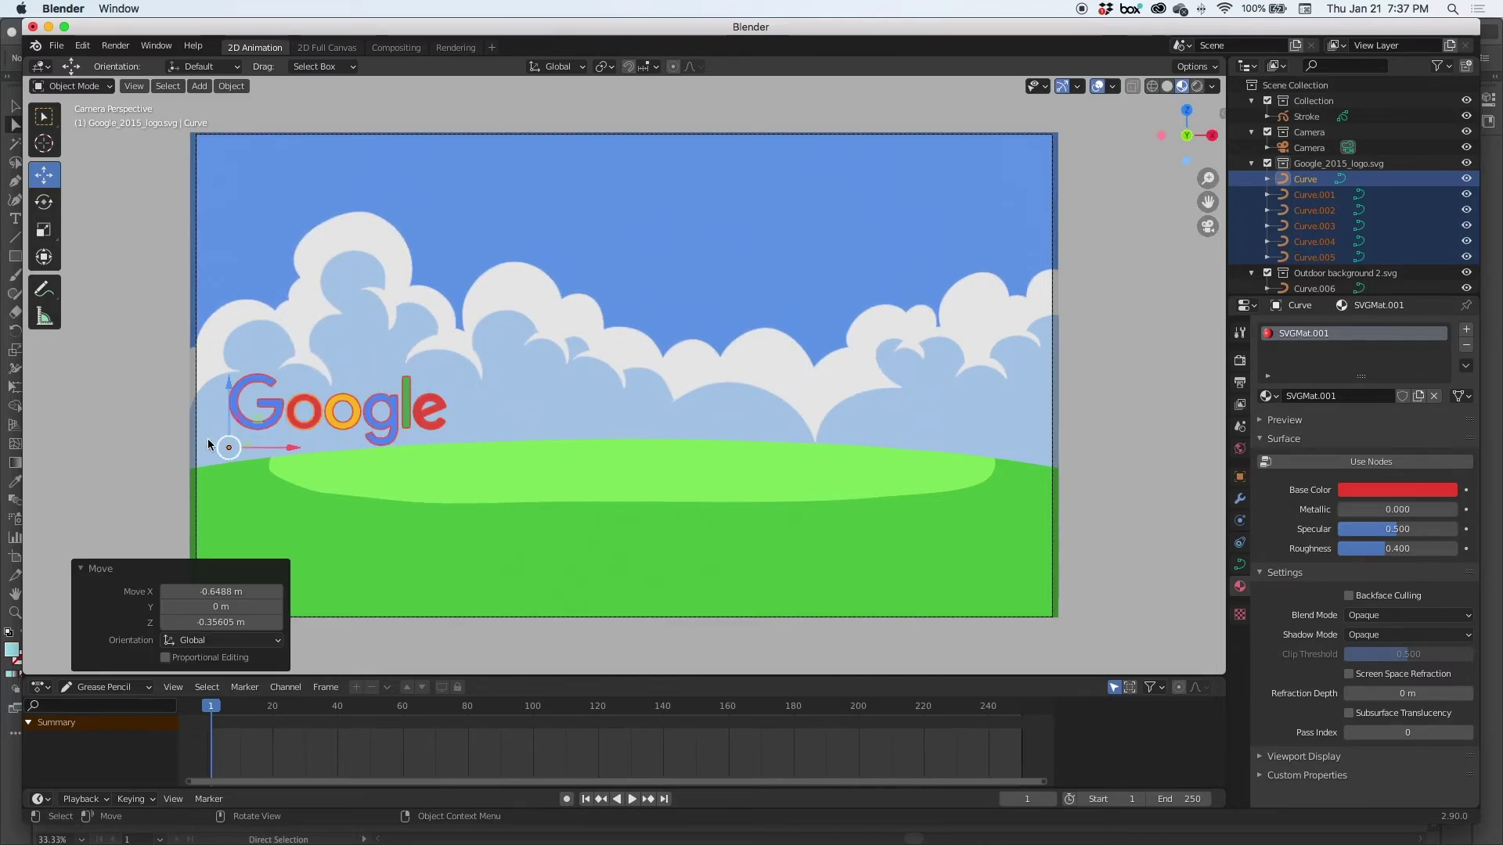
left_click(130, 392)
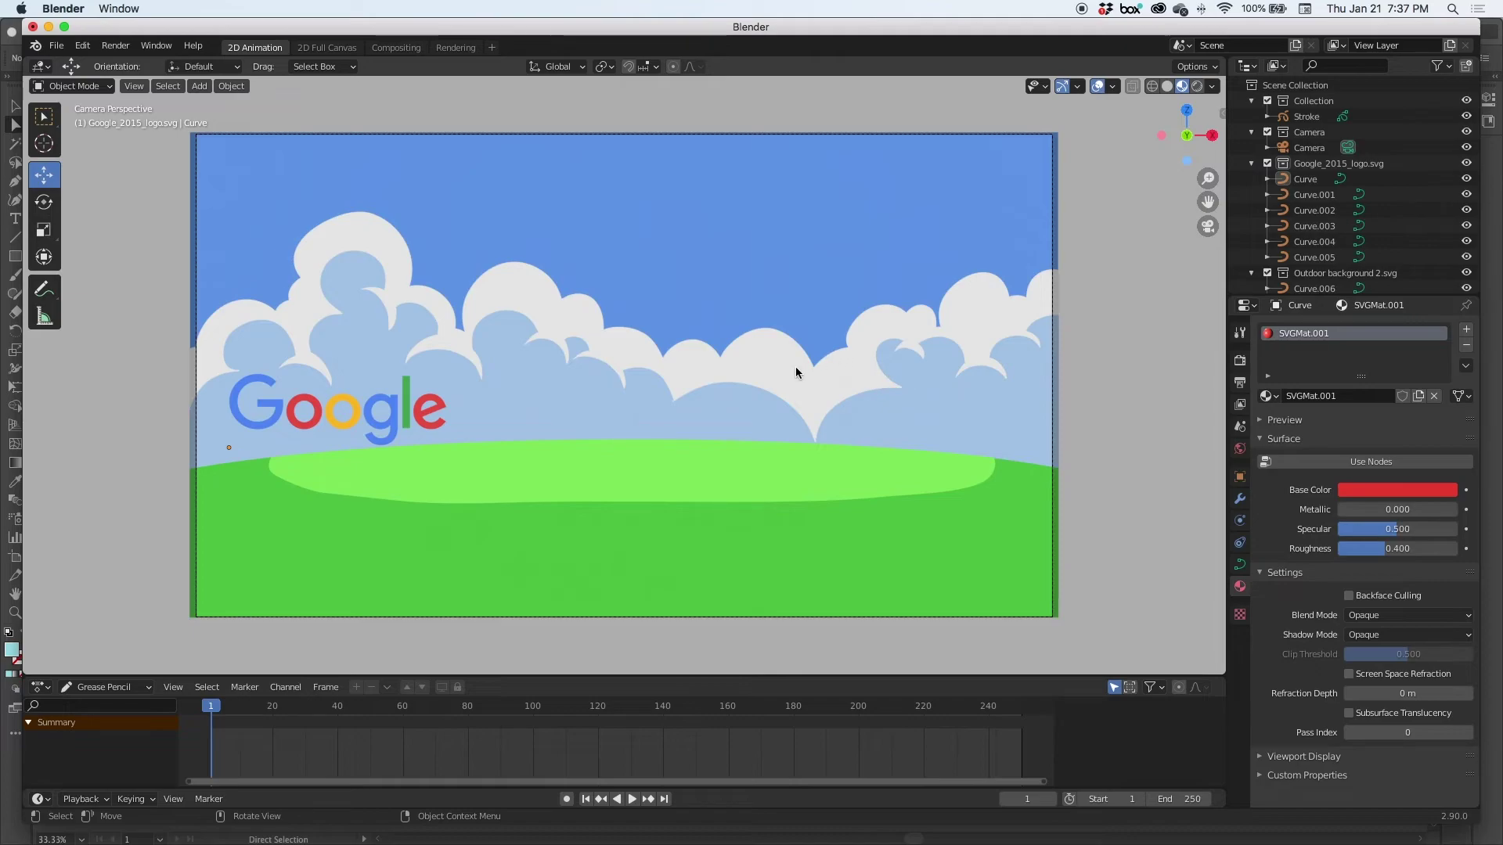
On the Stroke object in Draw mode, draw a wavy black line with the Pen brush at 45 px radius
left_click(1306, 117)
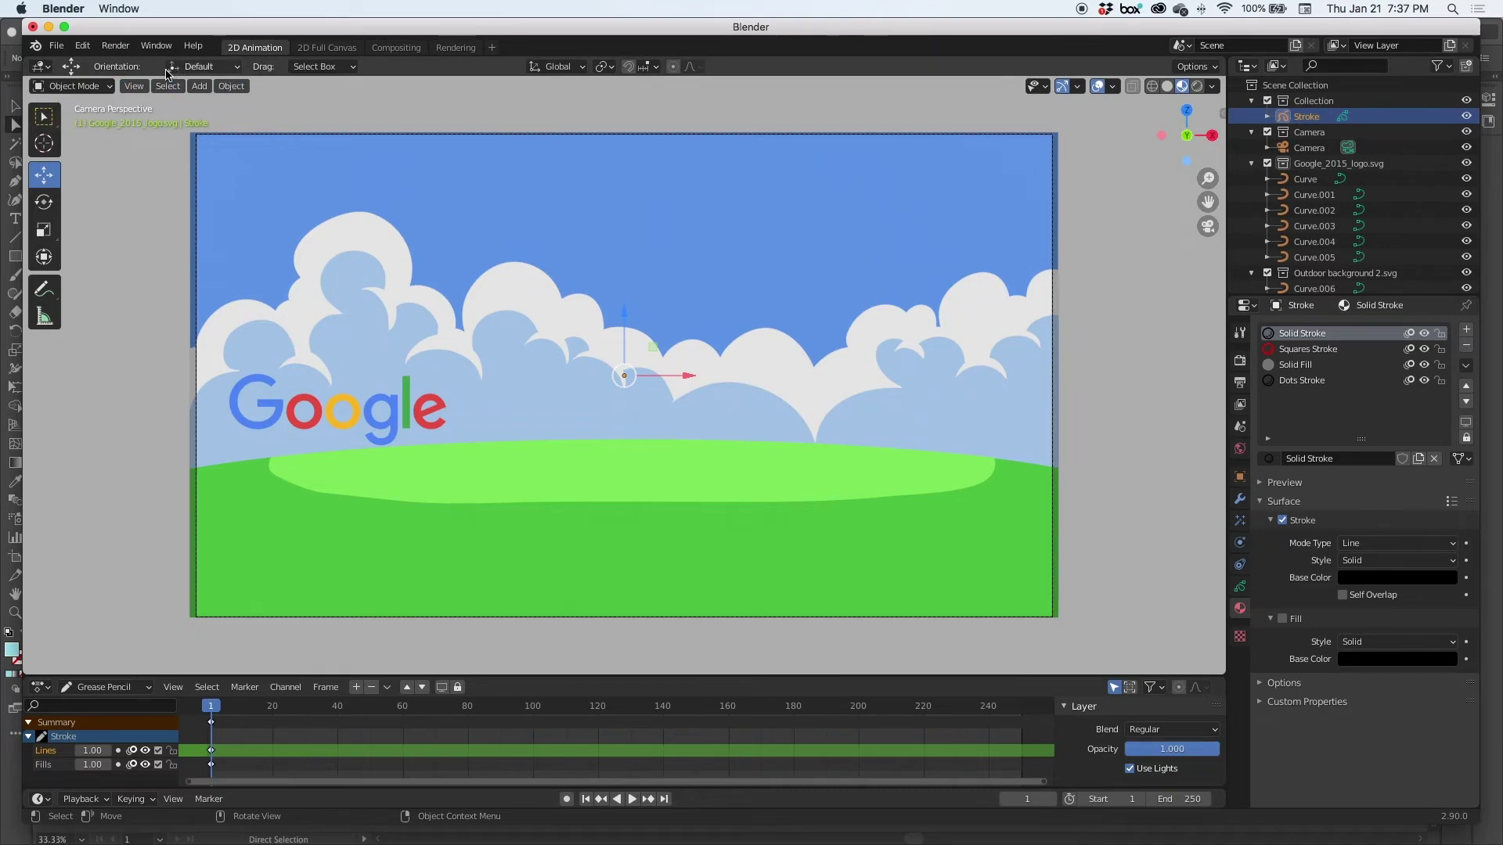
left_click(92, 96)
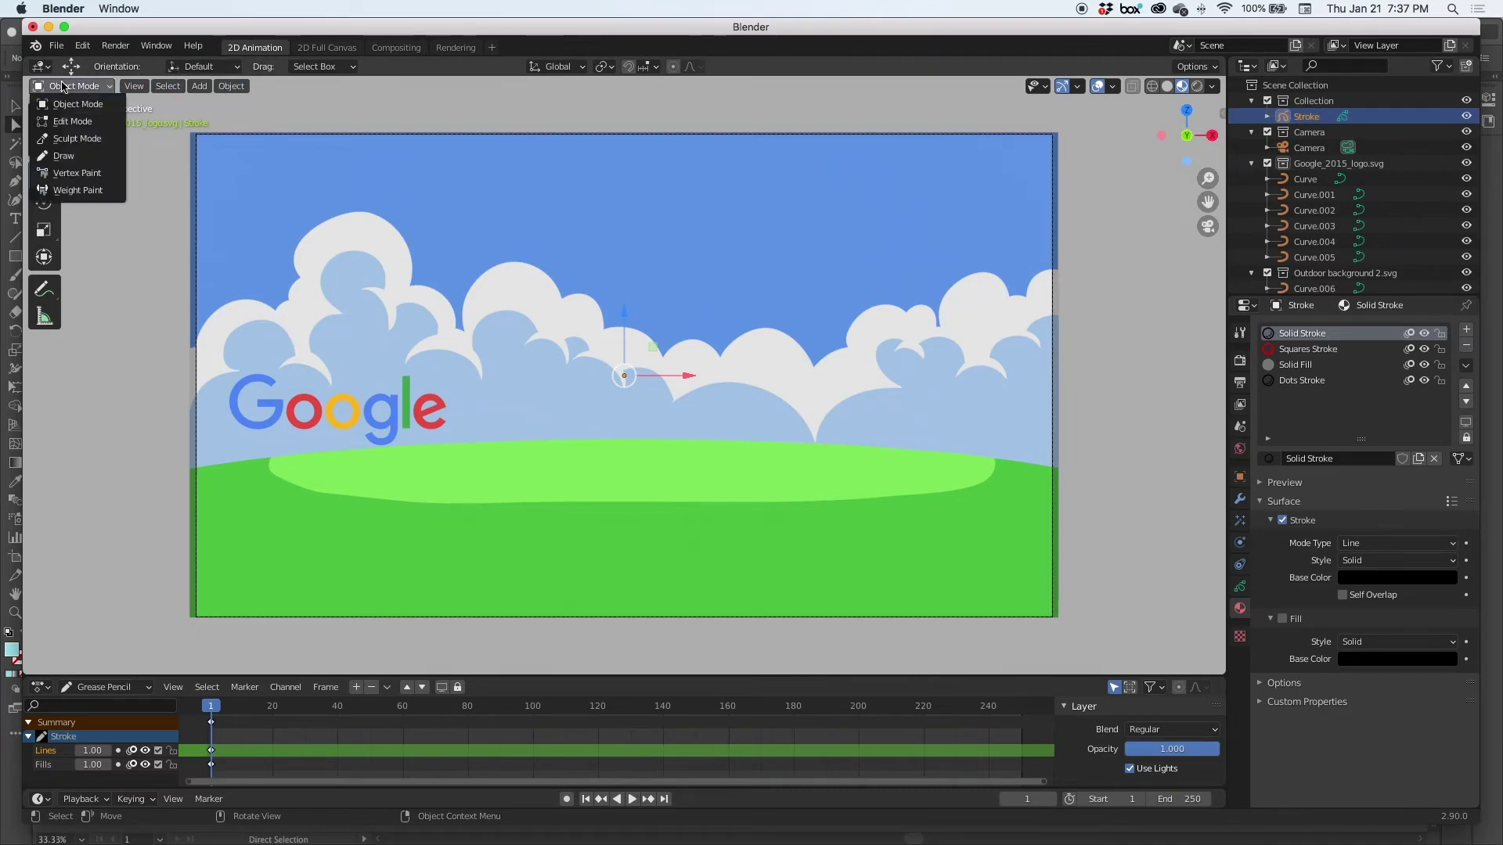
left_click(52, 155)
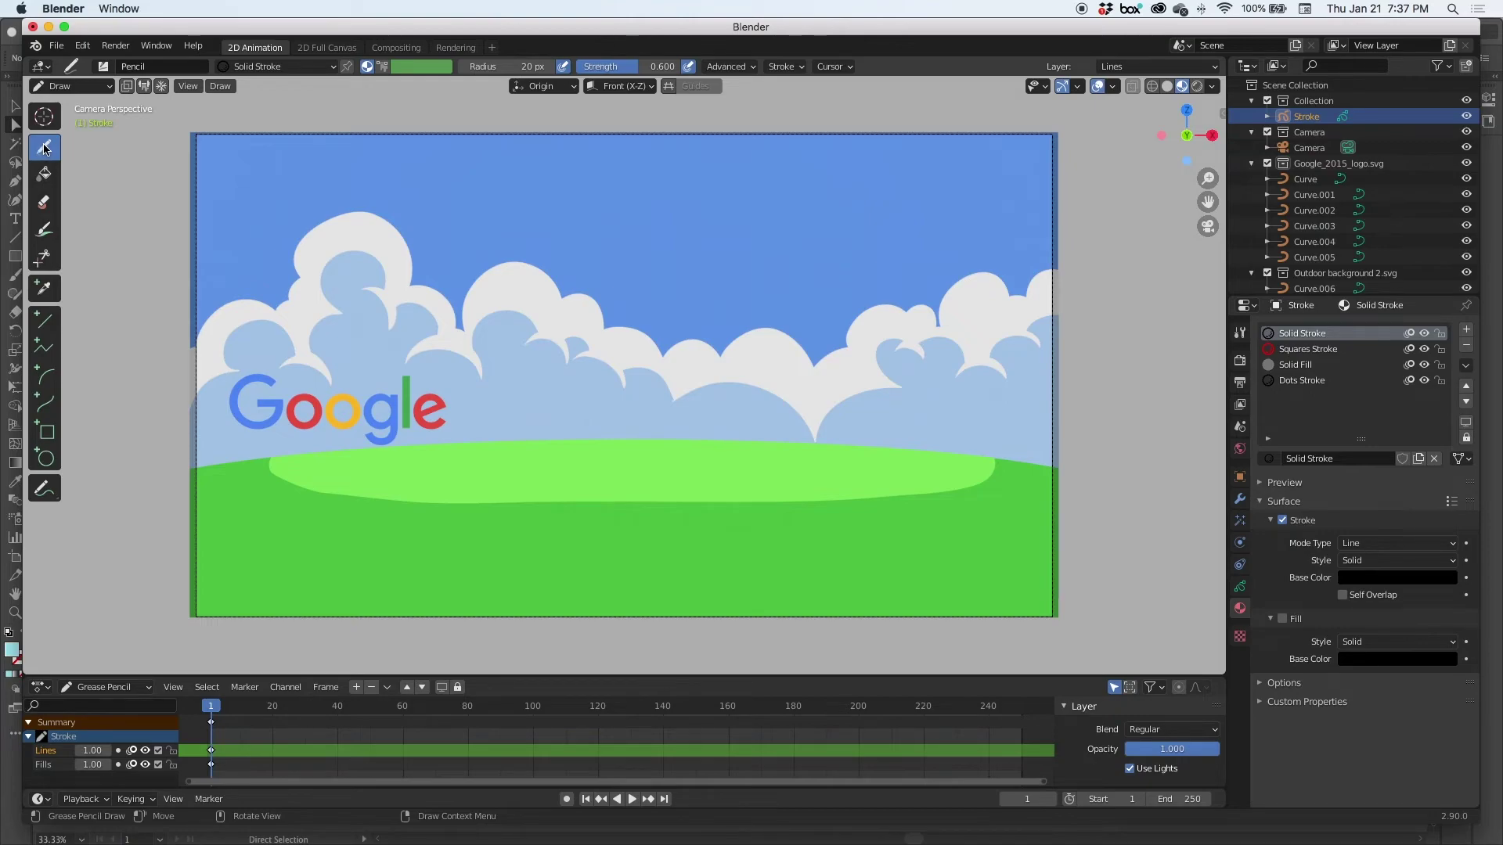
left_click(197, 68)
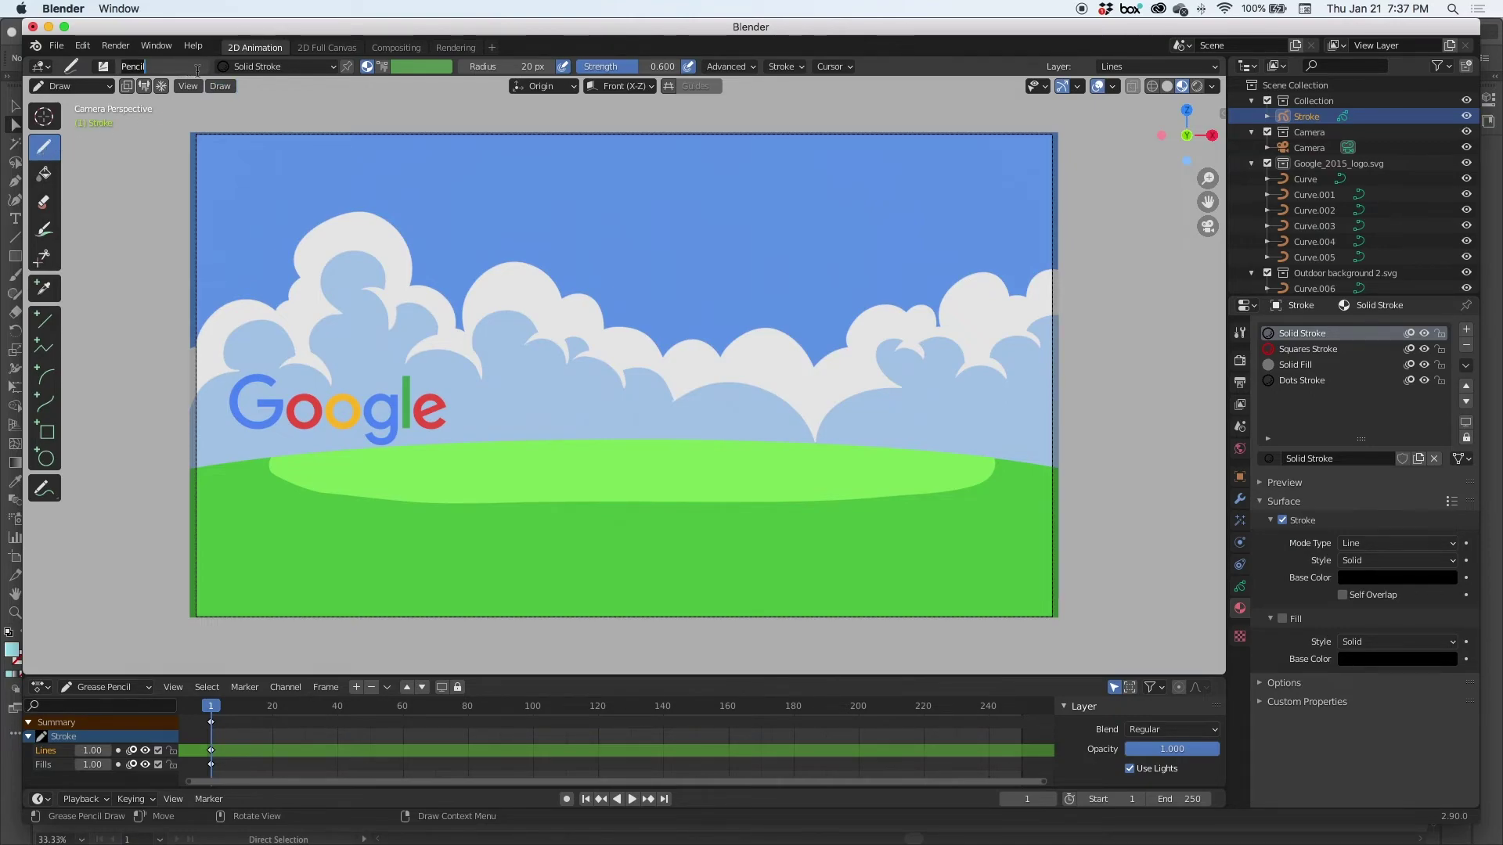
left_click(102, 66)
left_click(429, 114)
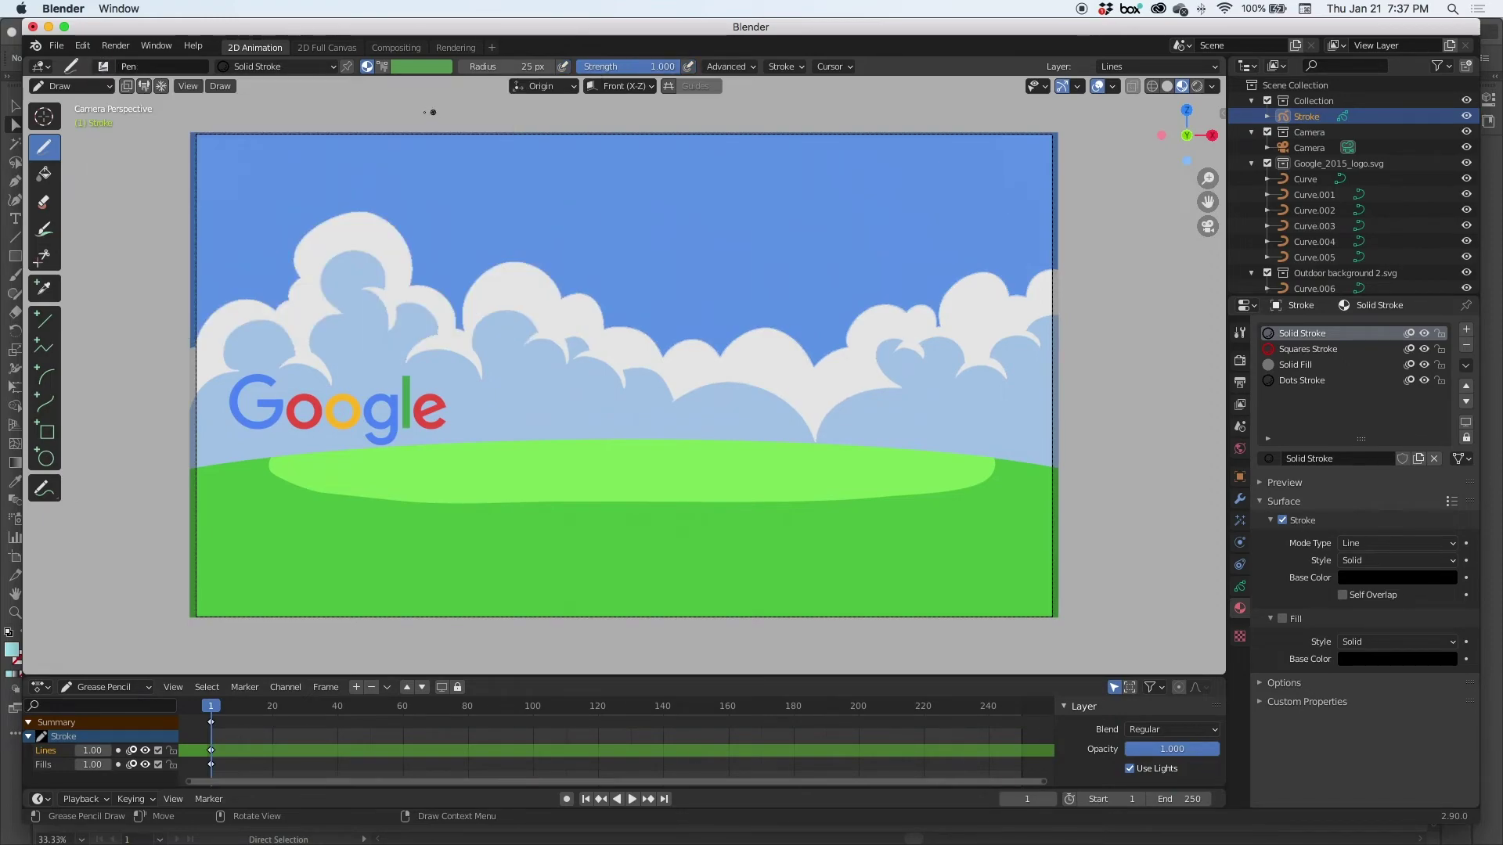
left_click_drag(509, 67, 547, 67)
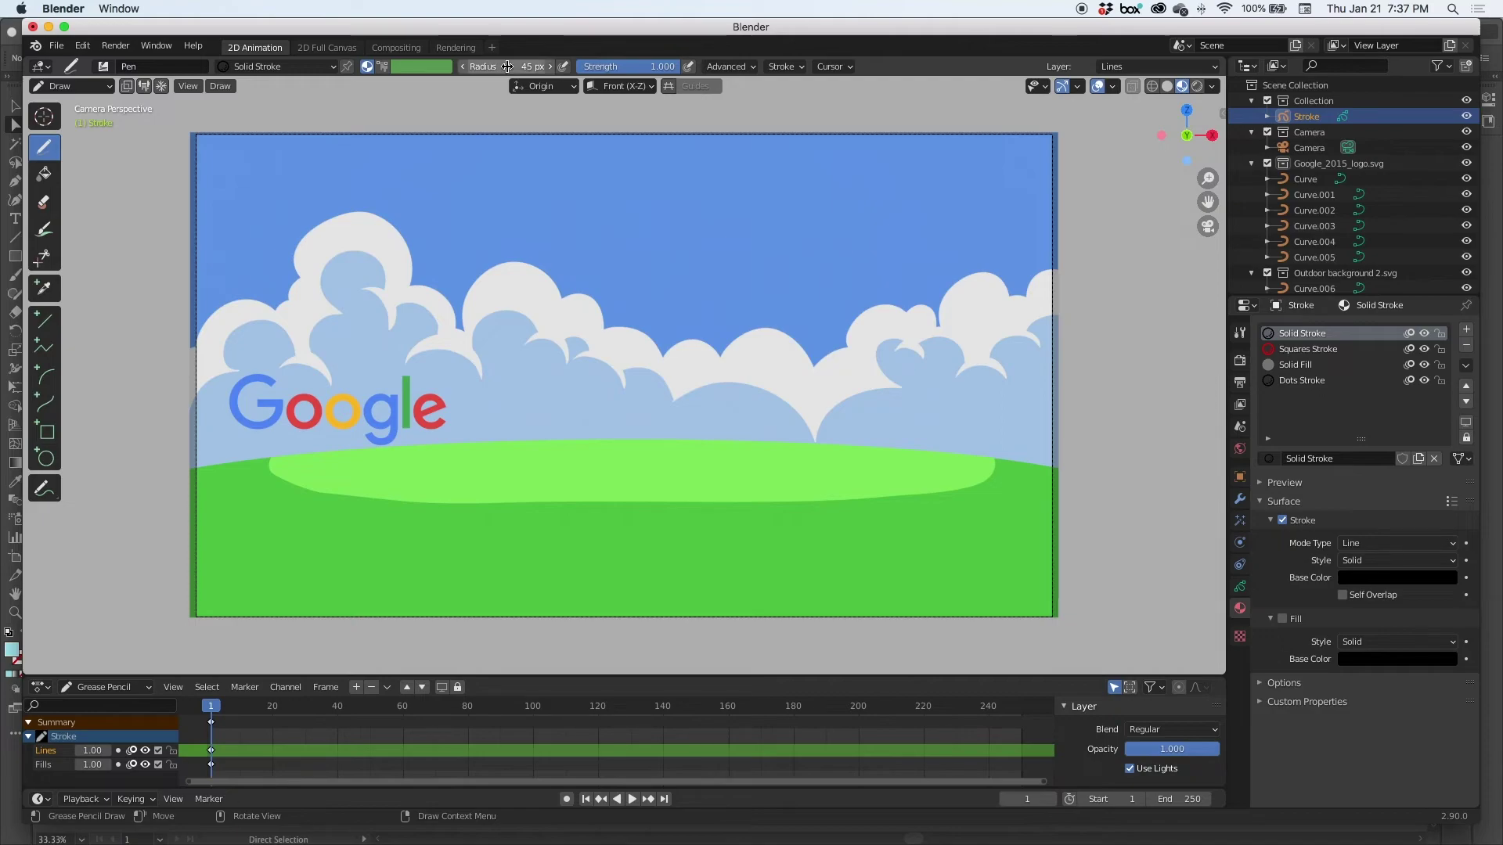
mouse_move(278, 235)
left_mouse_down()
mouse_move(388, 204)
mouse_move(595, 333)
mouse_move(693, 438)
left_mouse_up()
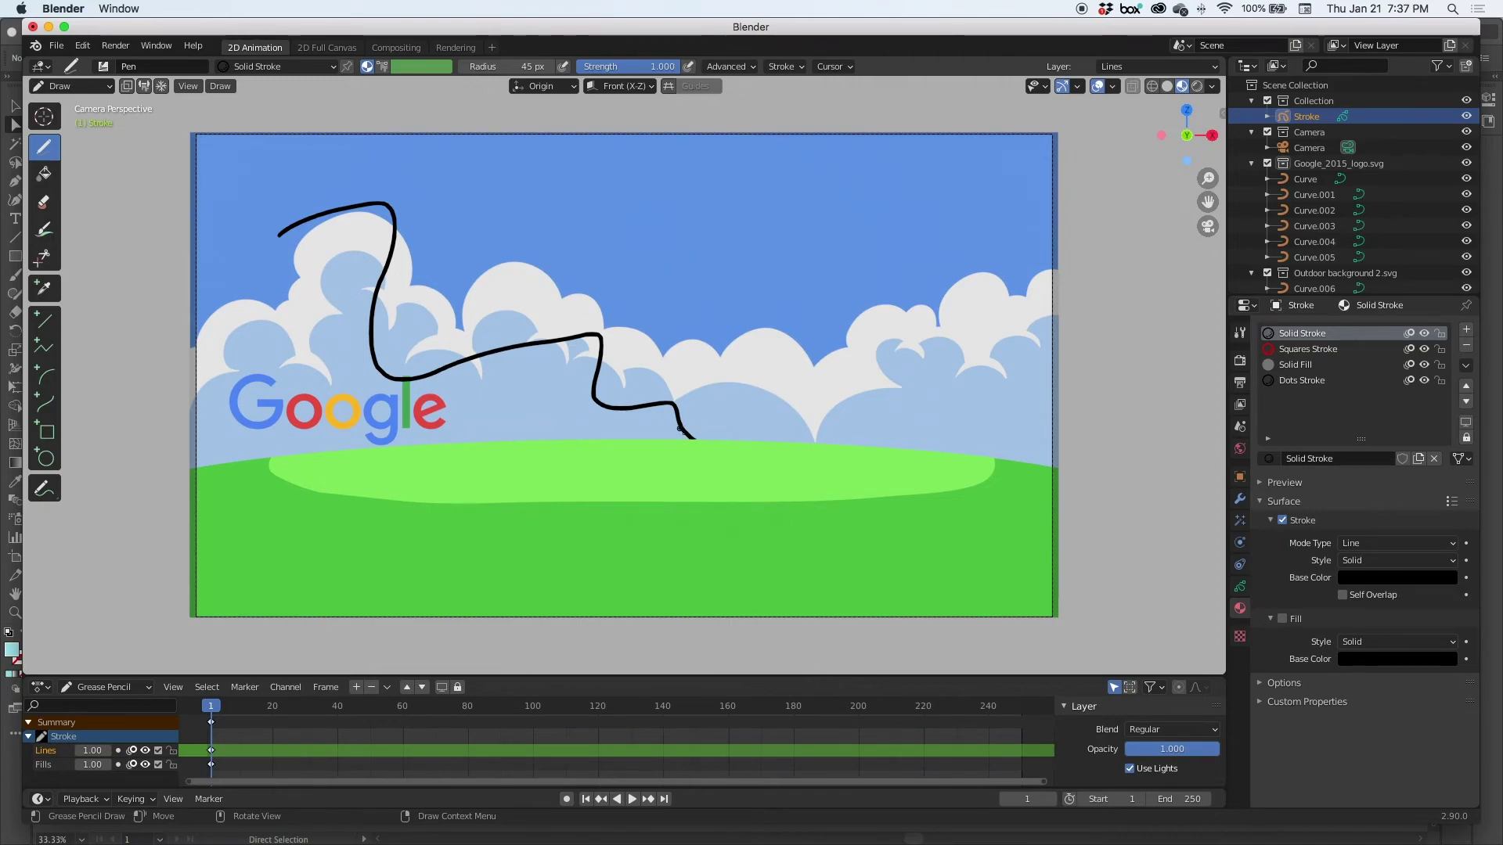
Push background curves Curve.006–Curve.010 back behind the black grease-pencil line
scroll(1323, 259, "down", 2)
left_click(1314, 288)
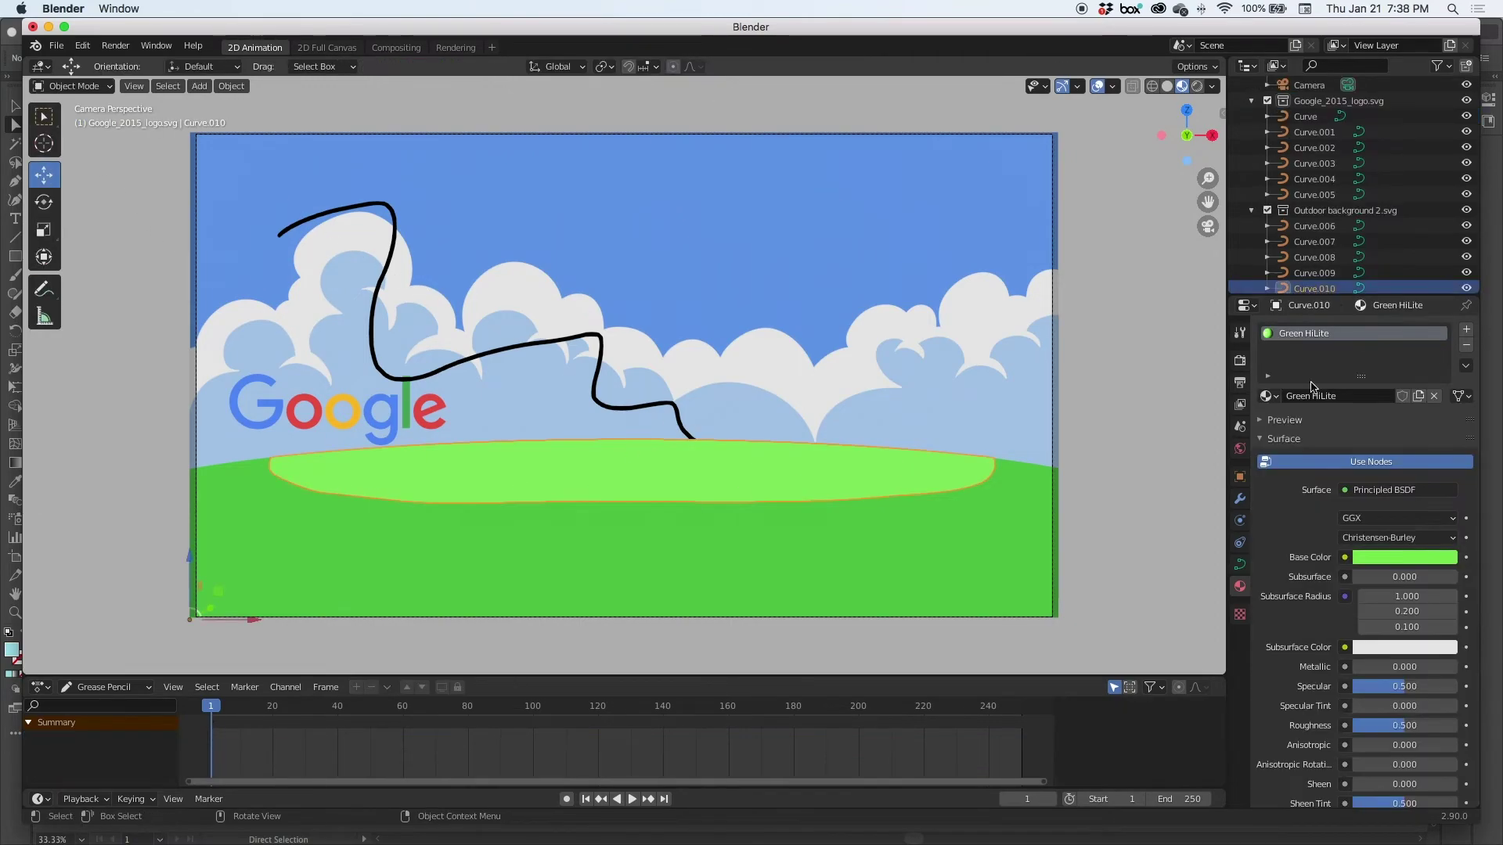
left_click(1319, 226)
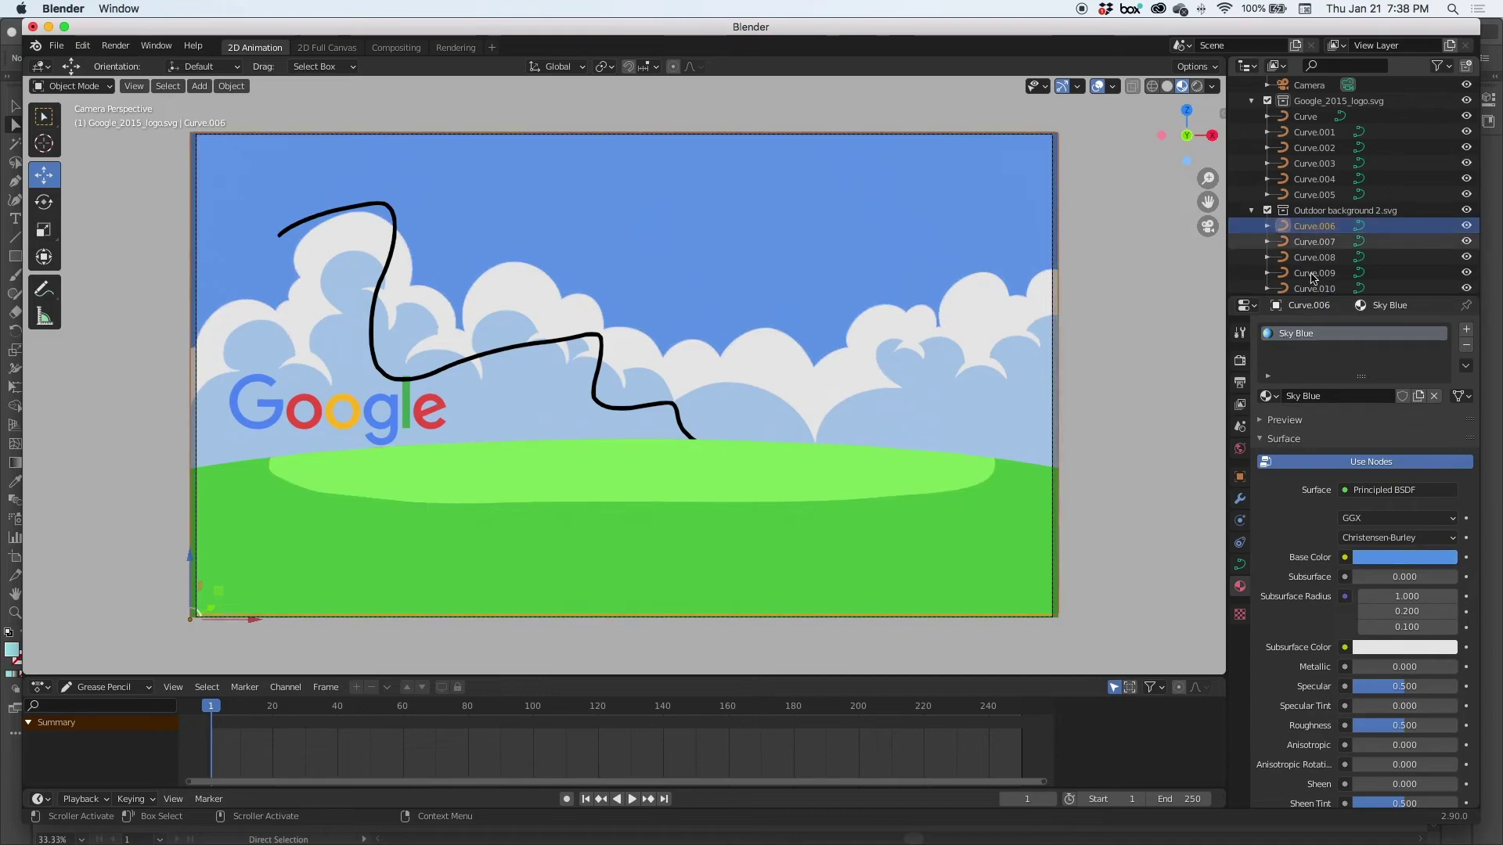
left_click(1314, 288, "shift")
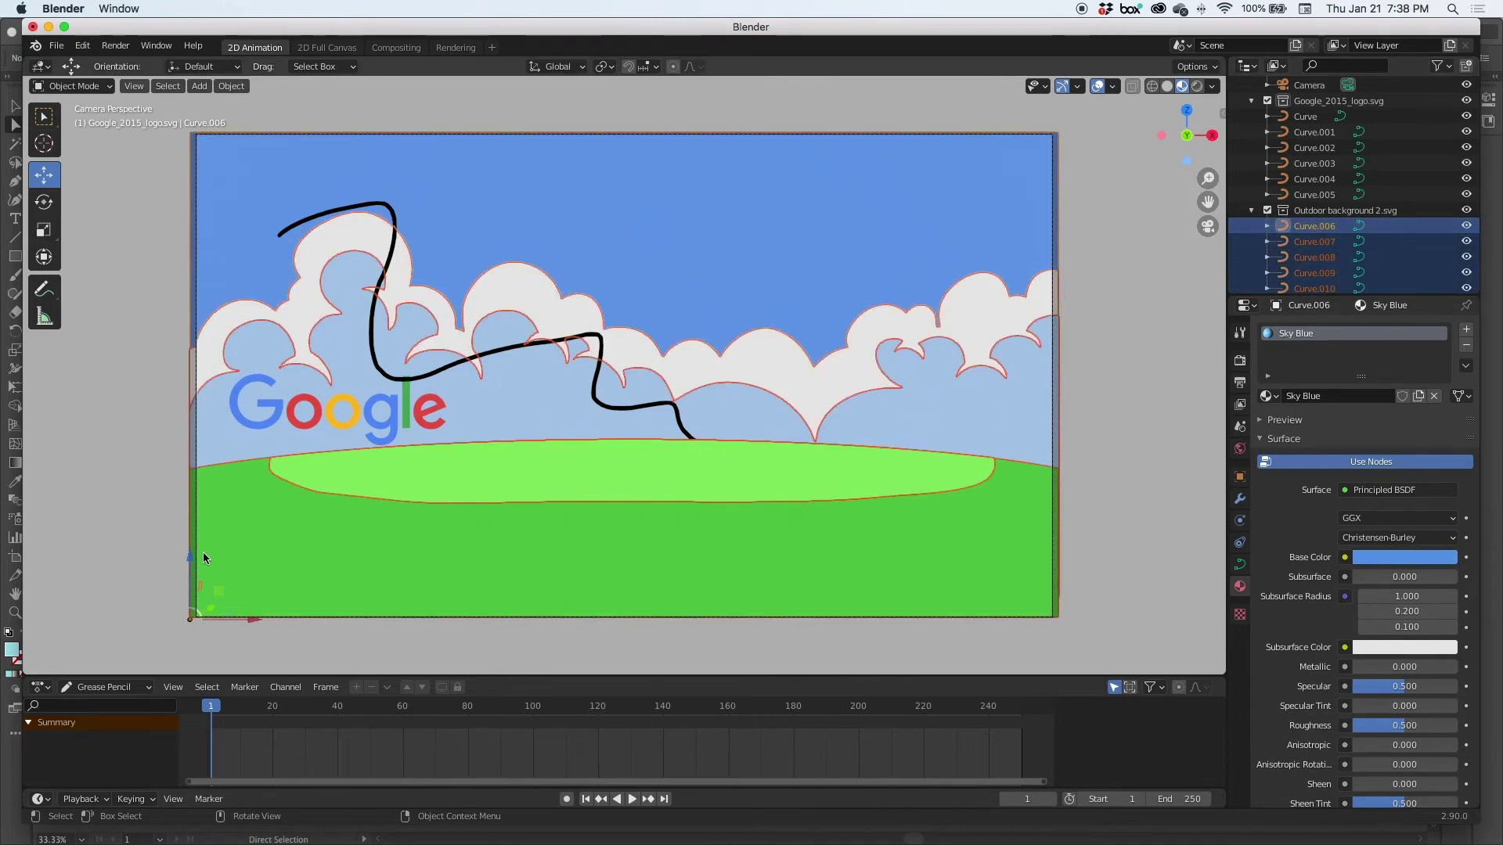
left_click_drag(209, 613, 198, 616)
Deselect the background curves and select the Stroke object again
key("alt+a")
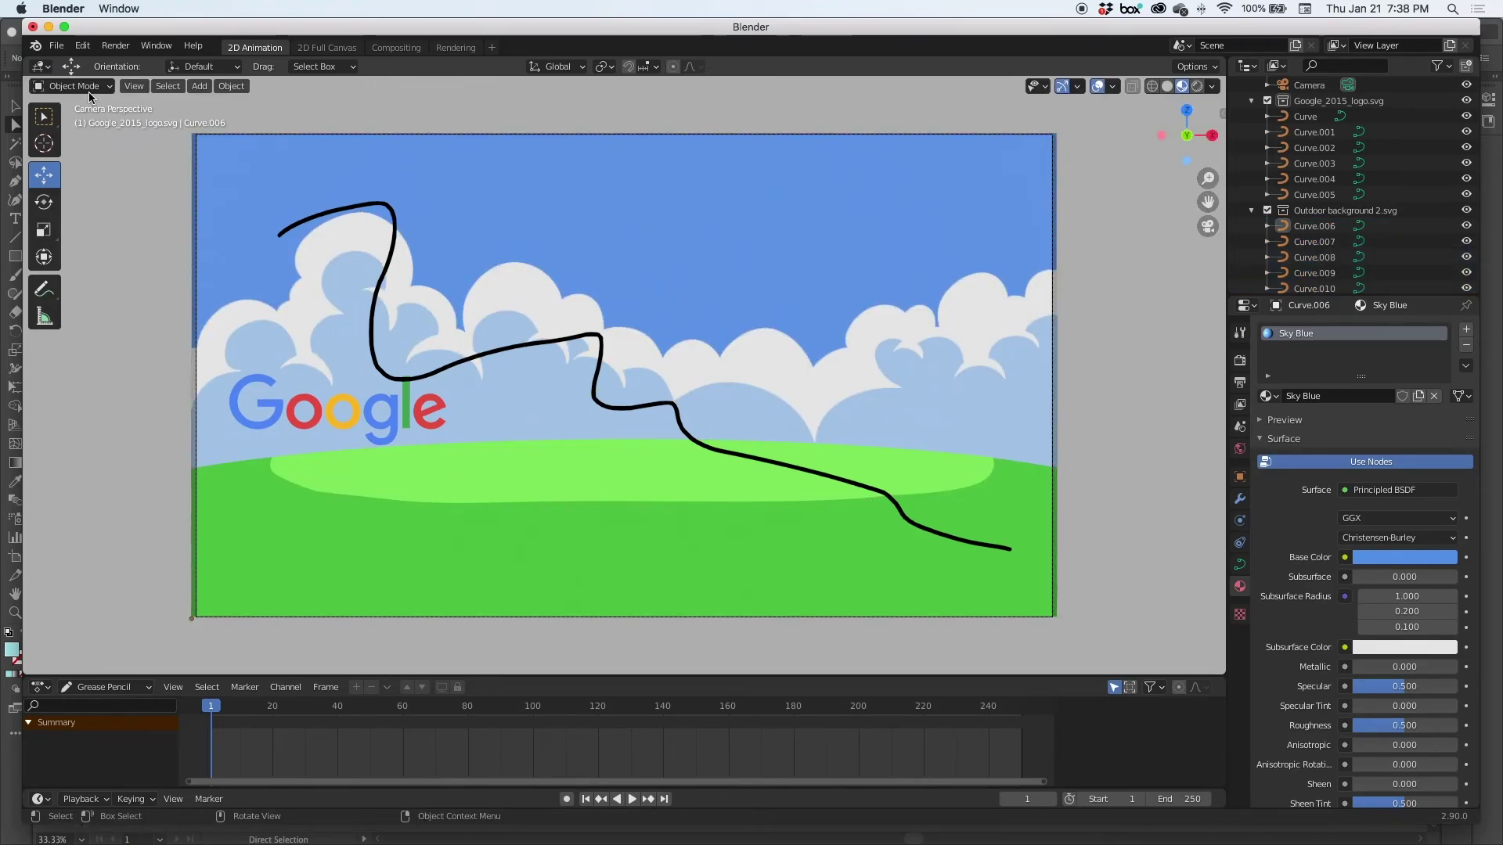
scroll(1319, 115, "up", 4)
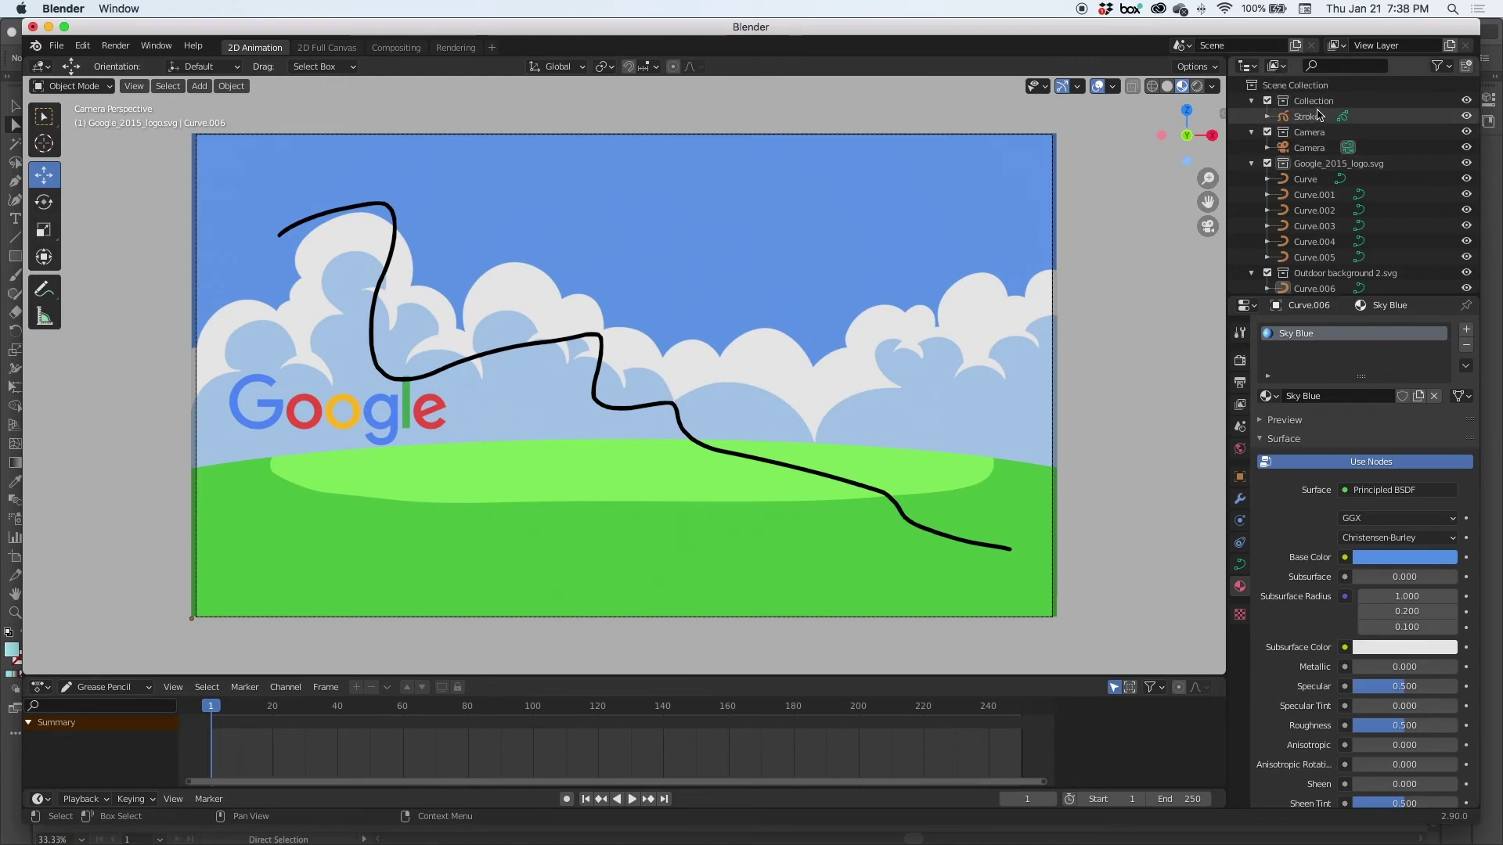
left_click(1313, 117)
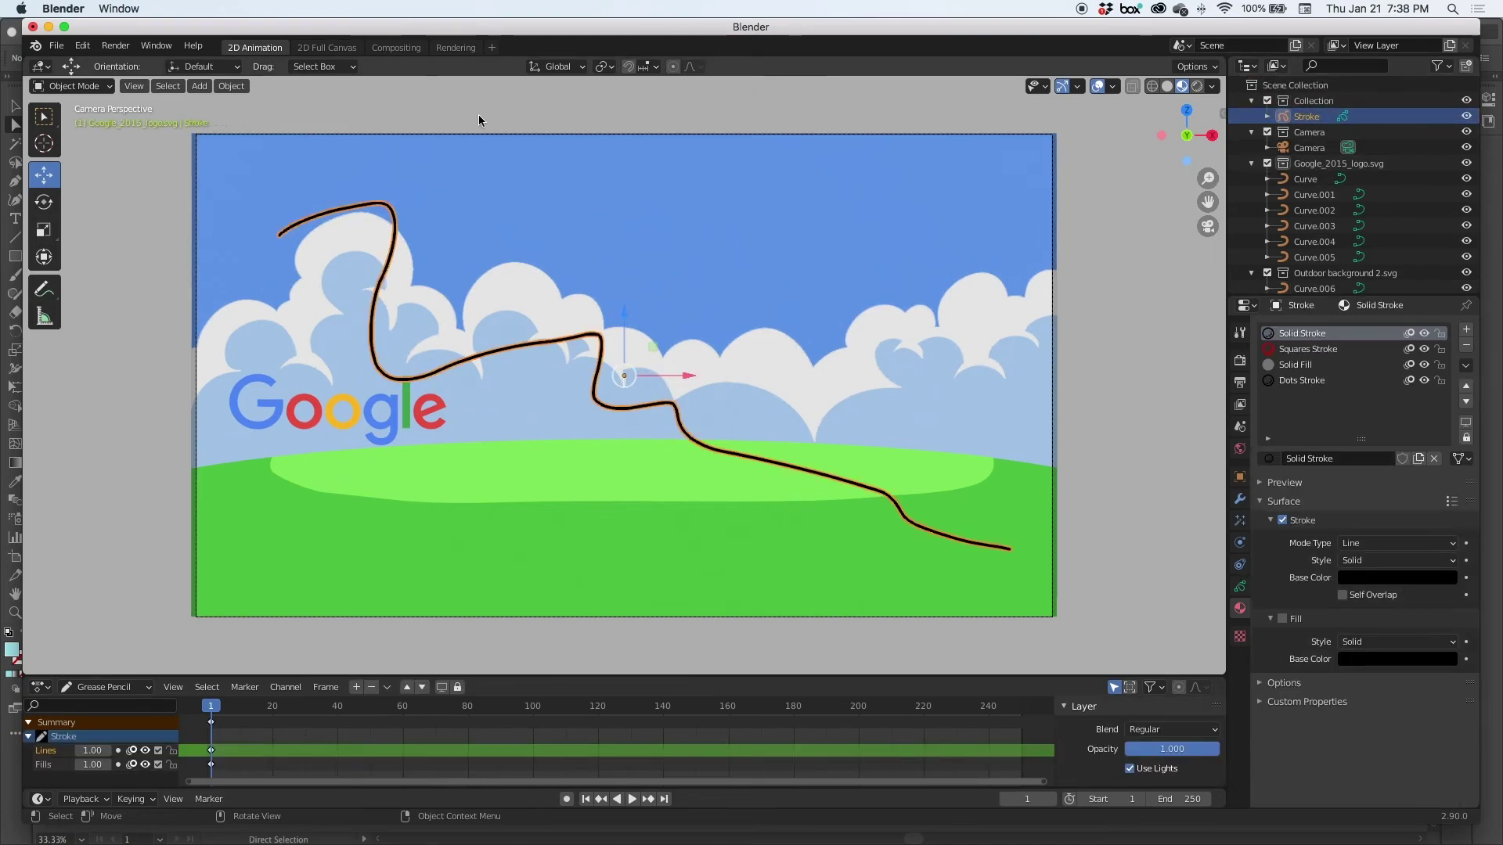
Put Stroke in Draw mode and draw two wavy black lines from the clouds into the grass
left_click(58, 86)
left_click(74, 151)
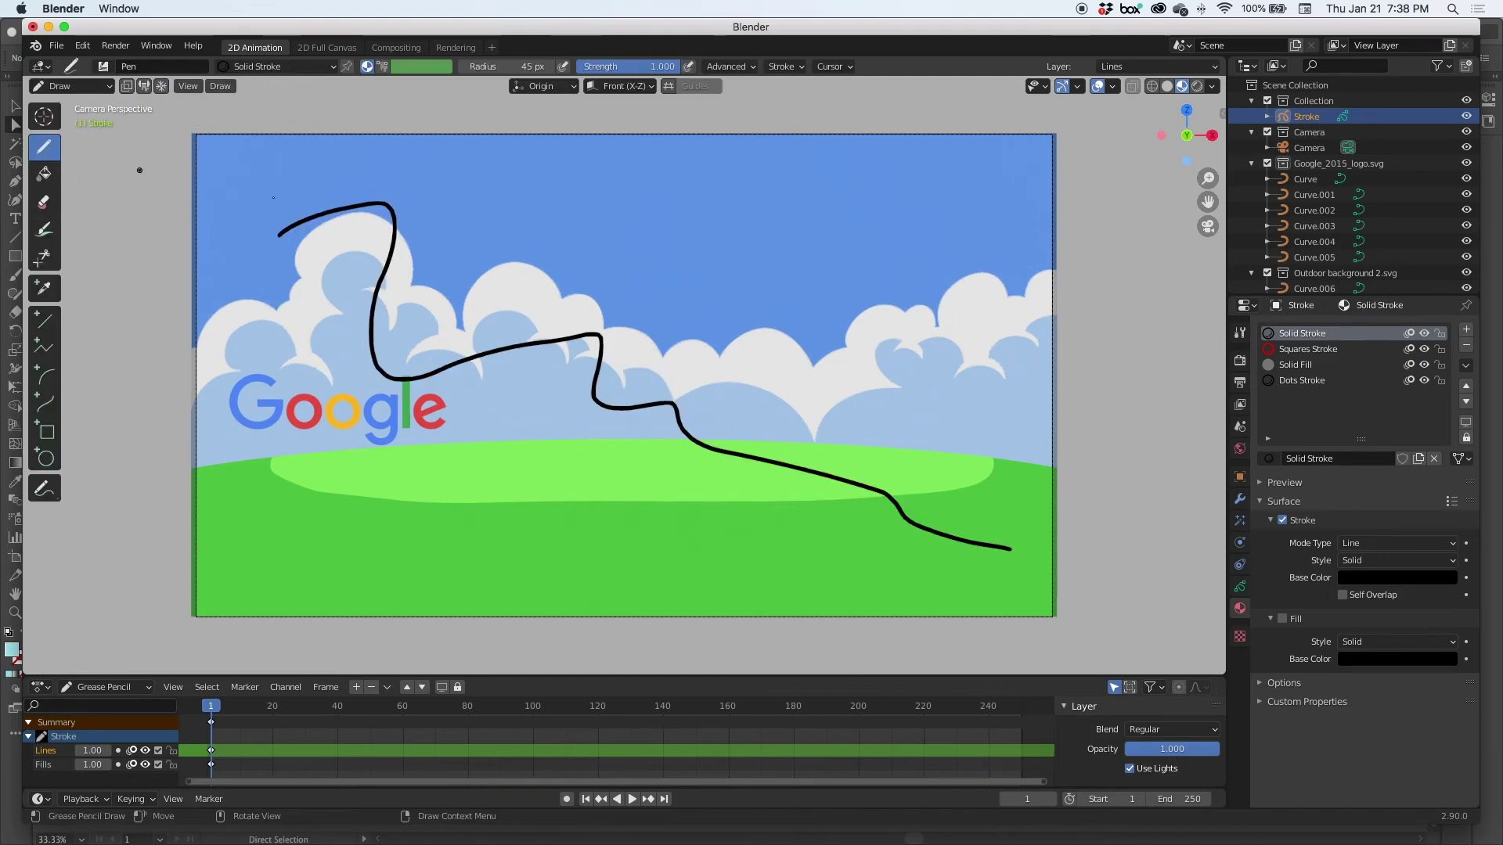
mouse_move(661, 220)
left_mouse_down()
mouse_move(640, 323)
mouse_move(551, 458)
mouse_move(558, 554)
left_mouse_up()
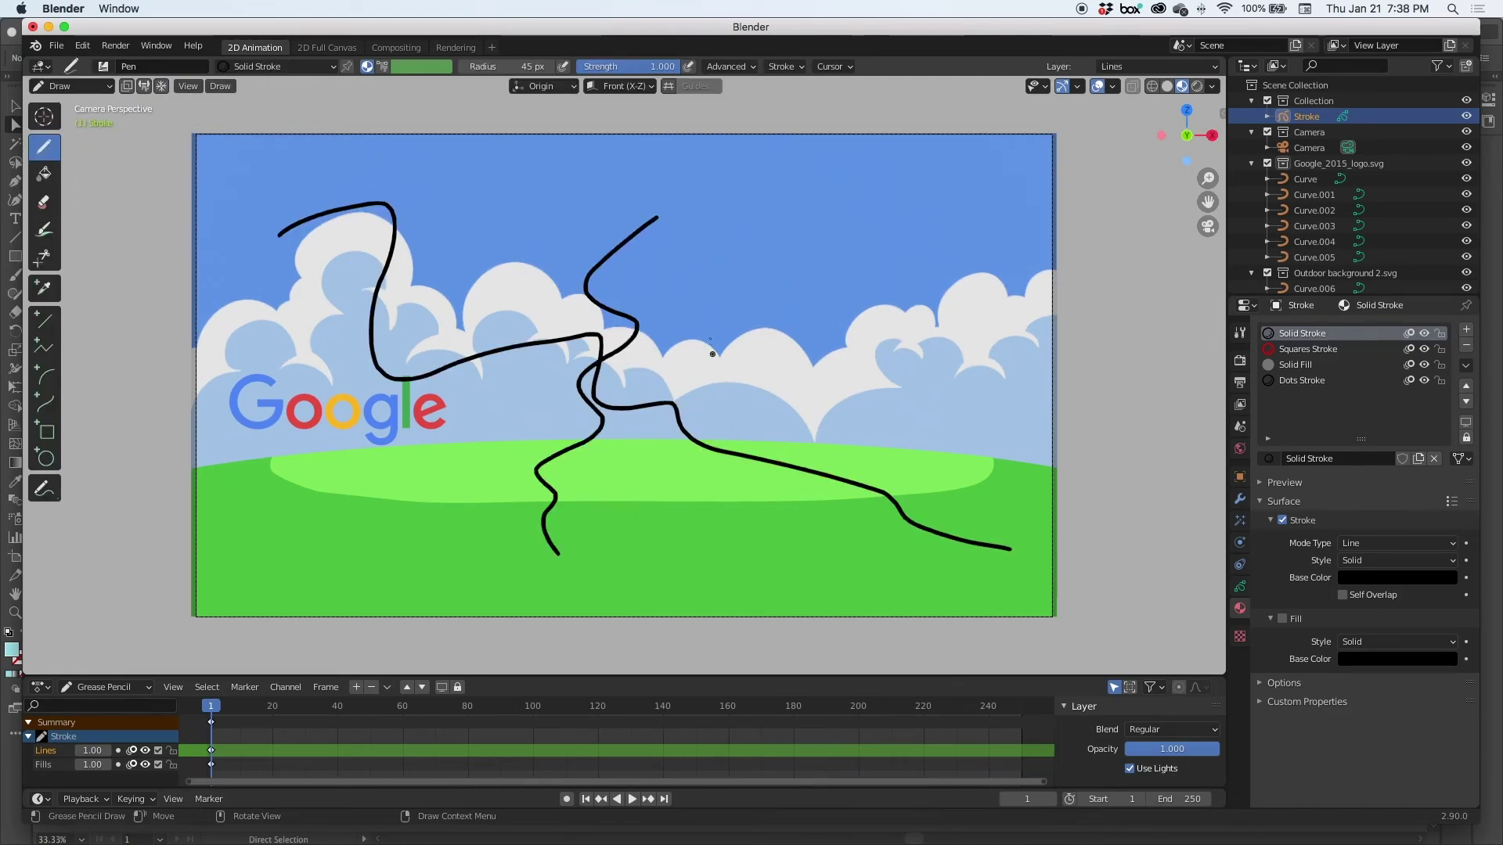
mouse_move(778, 258)
left_mouse_down()
mouse_move(685, 470)
mouse_move(671, 545)
left_mouse_up()
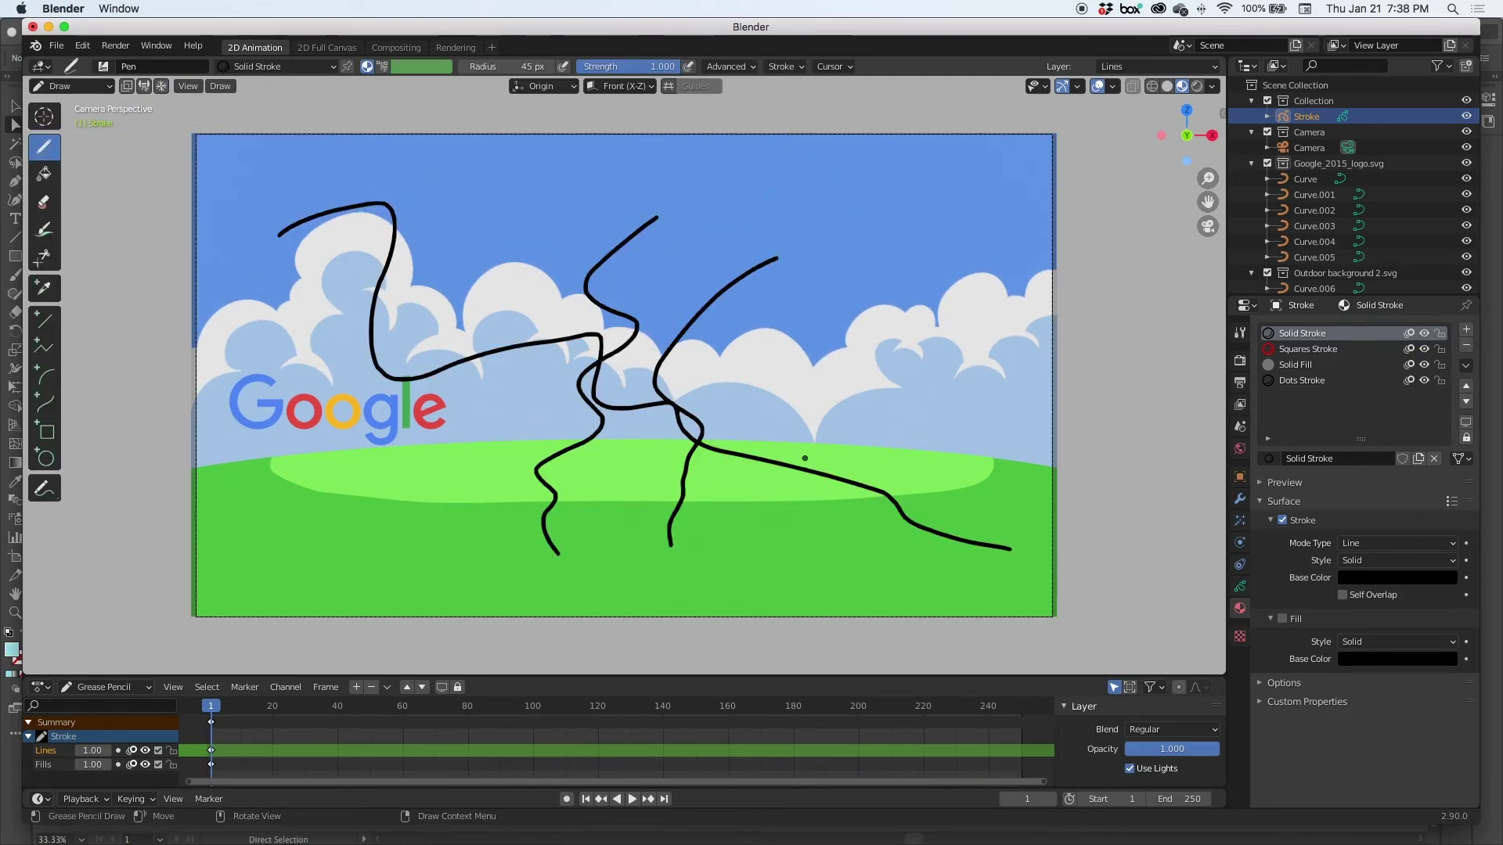
key("super+z")
key("super+z")
key("super+z")
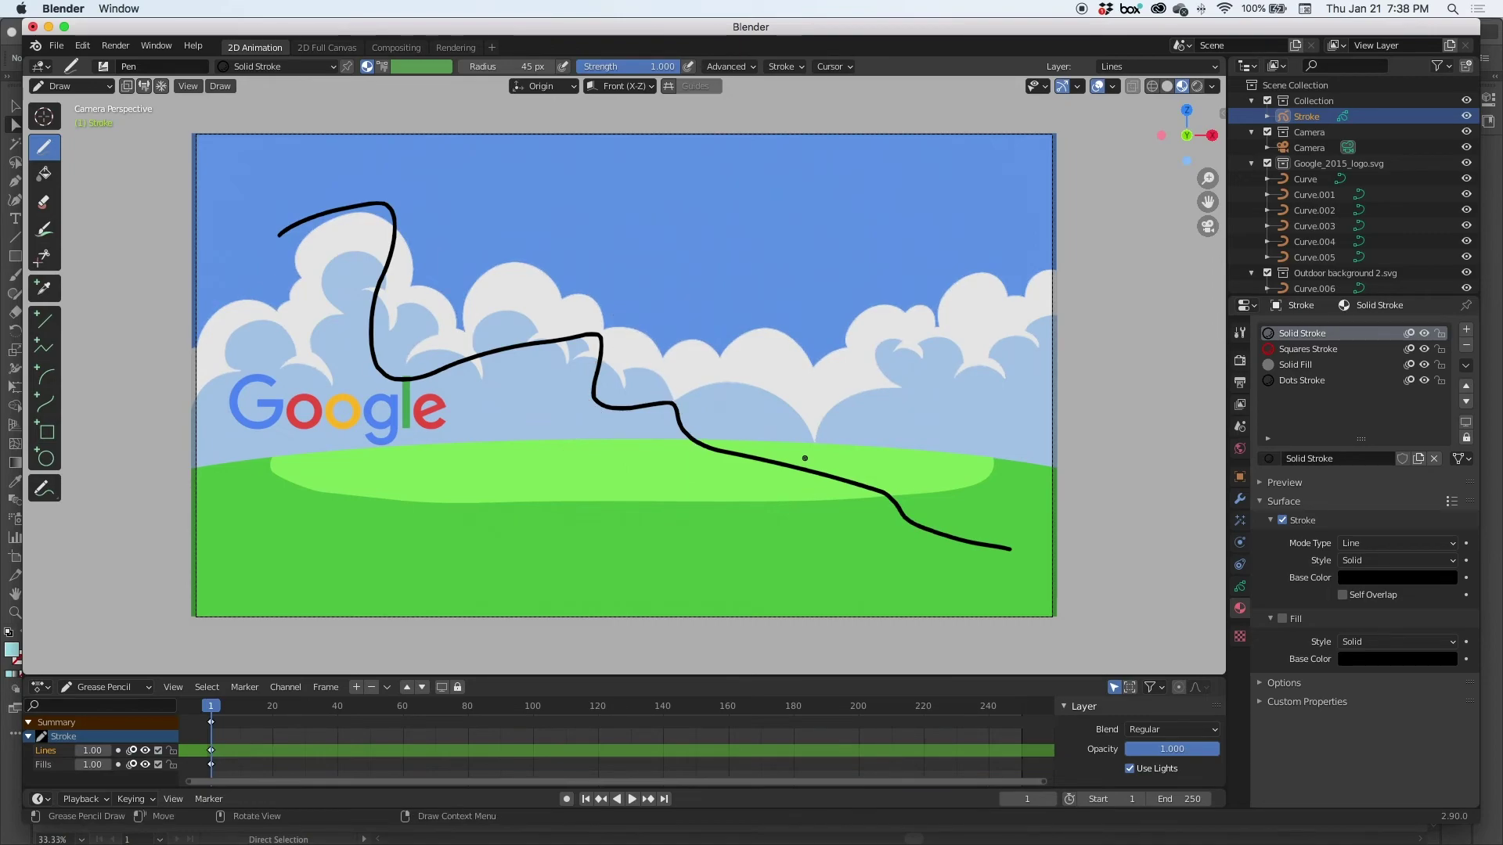